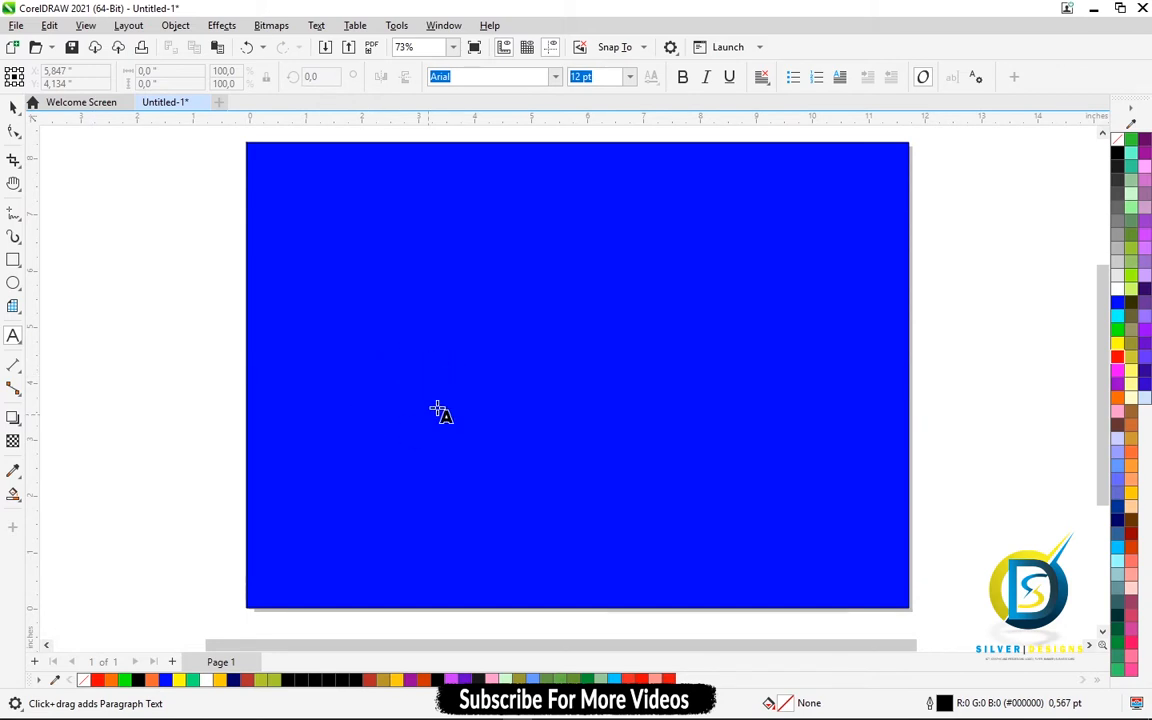
Step: Add the artistic text "Silver Designs" on the blue page
left_click(417, 368)
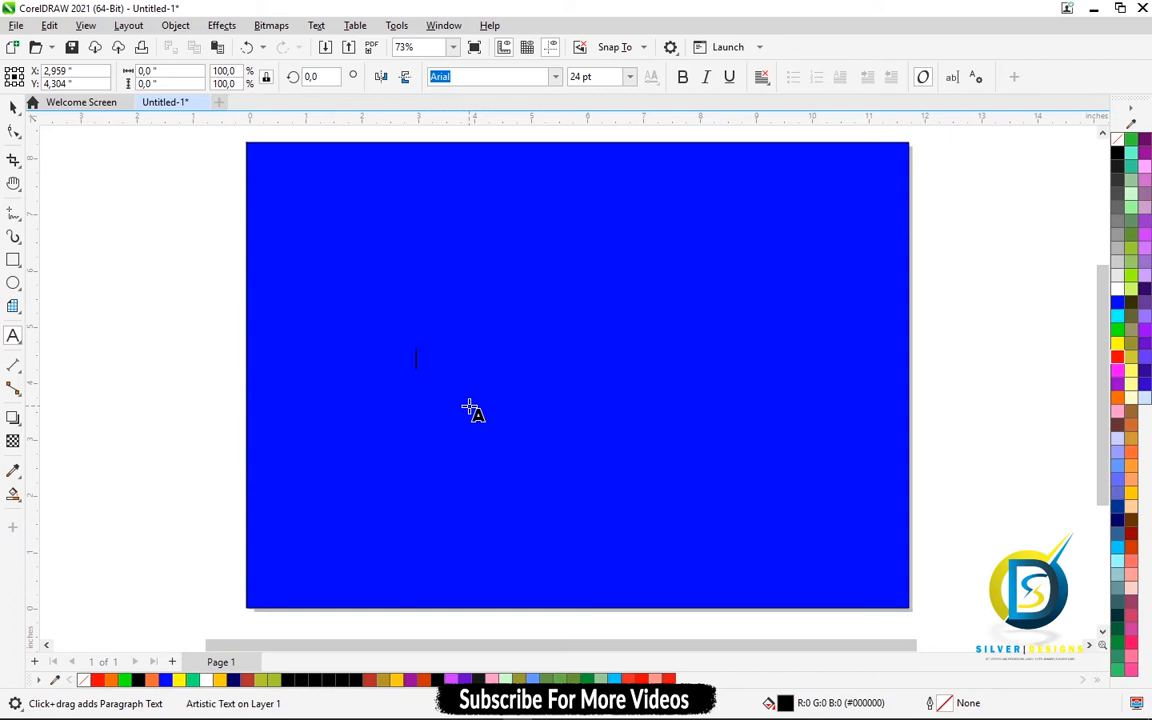
type("Silve")
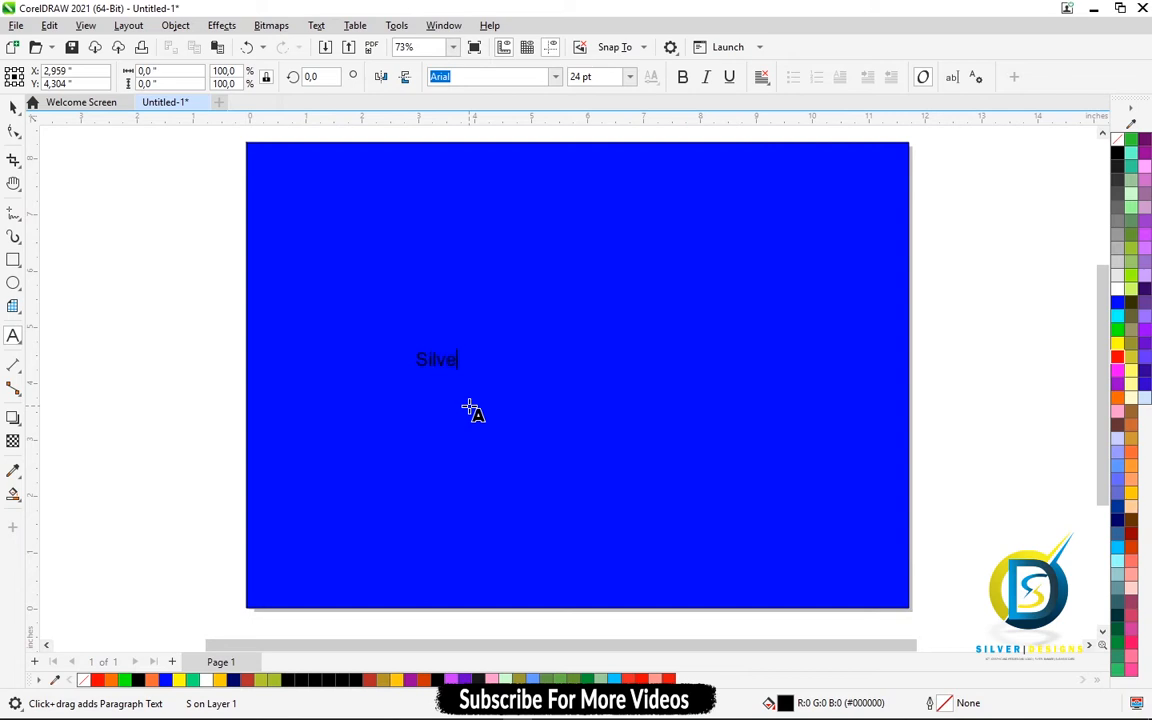
type("r Designs")
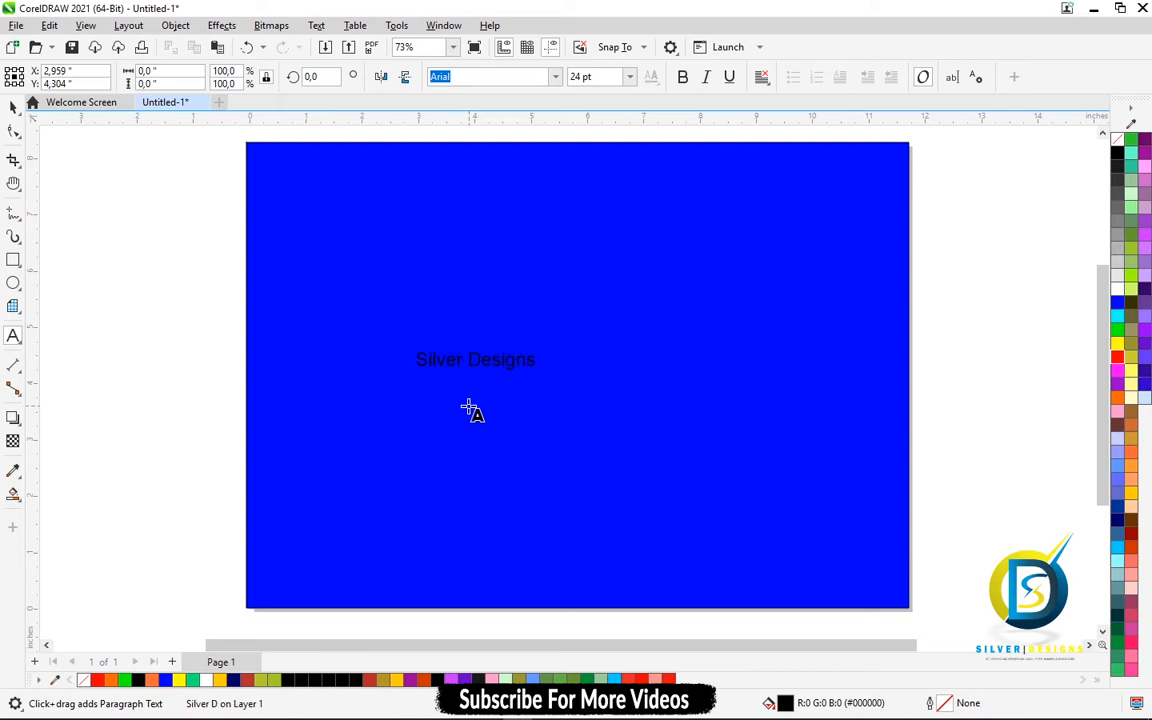
Step: Enlarge the "Silver Designs" text to about 86 pt and move it to the upper part of the blue page
left_click(13, 107)
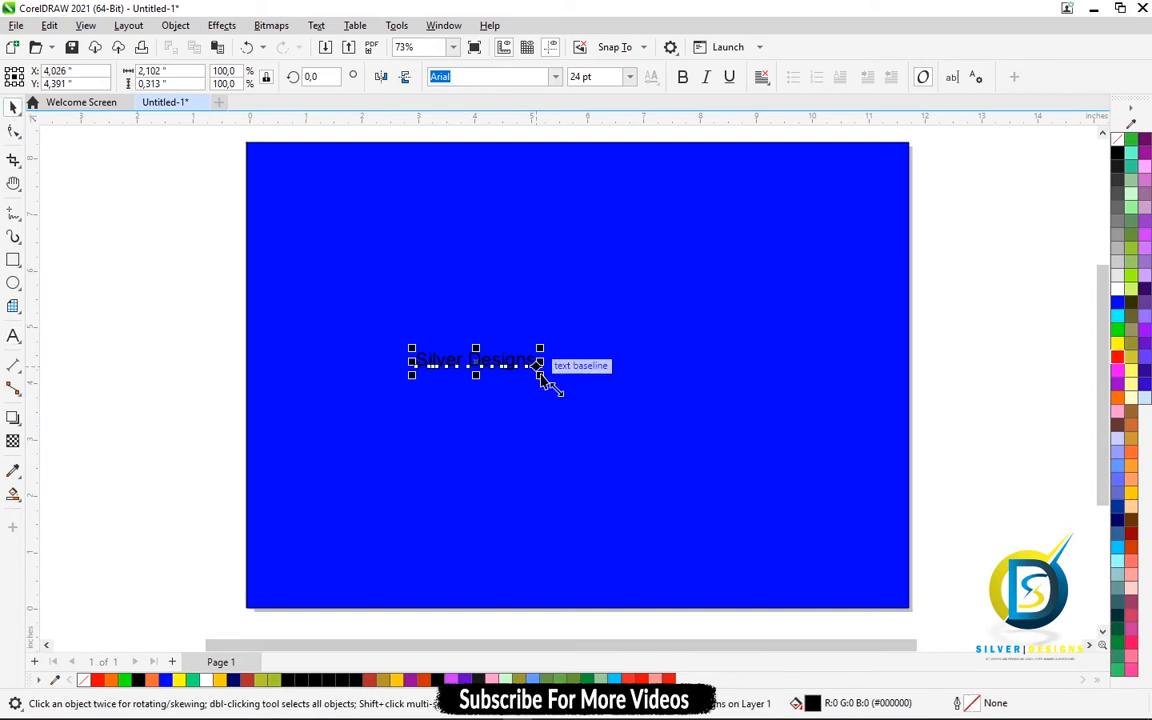
left_click_drag(540, 375, 846, 594)
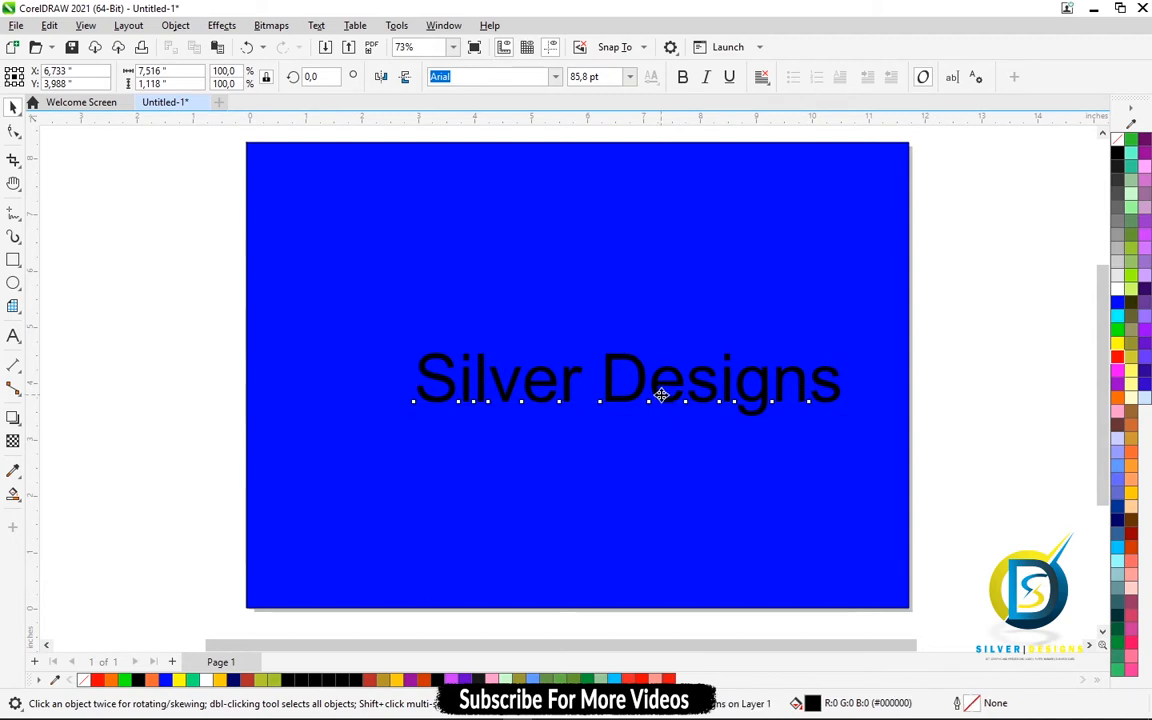
left_click_drag(661, 393, 620, 263)
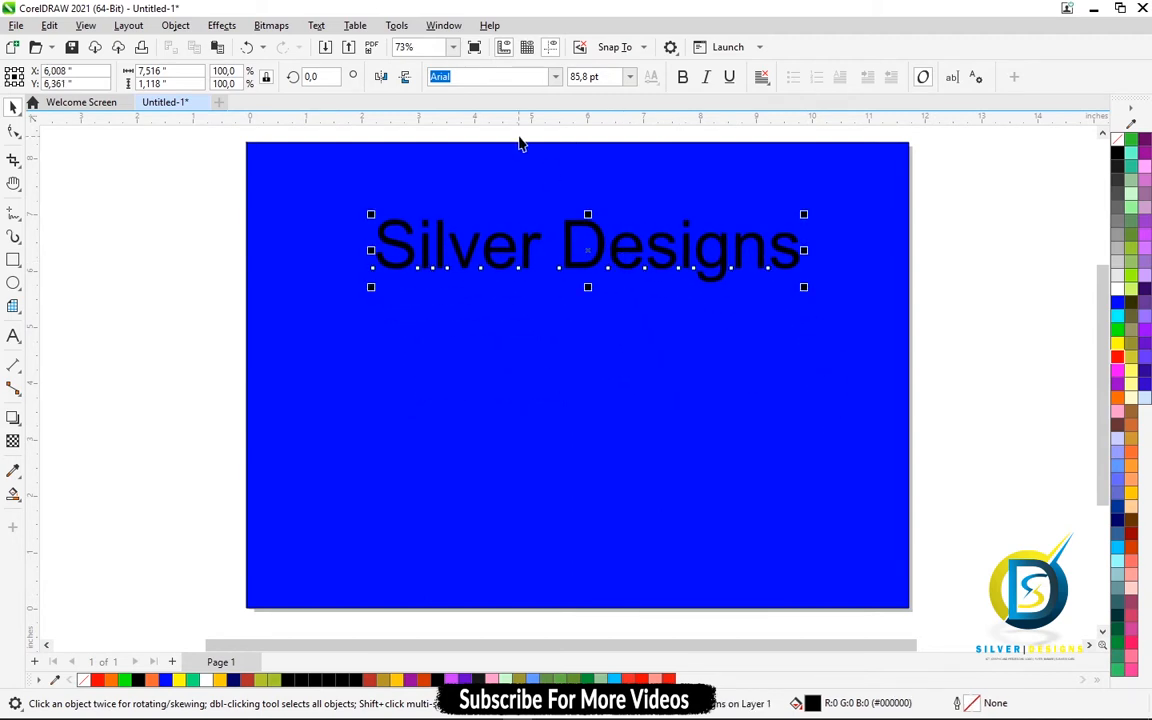
Step: Set the "Silver Designs" text to the Franklin Gothic Heavy font and shift it slightly up and left
left_click(555, 80)
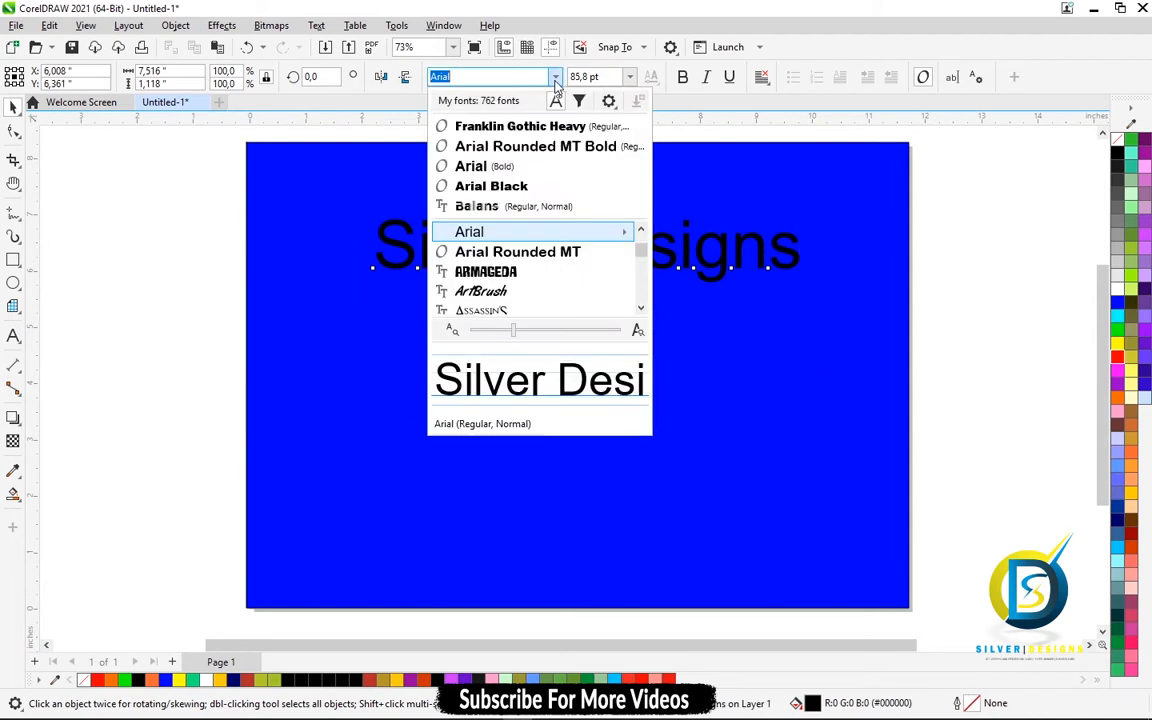
left_click(519, 127)
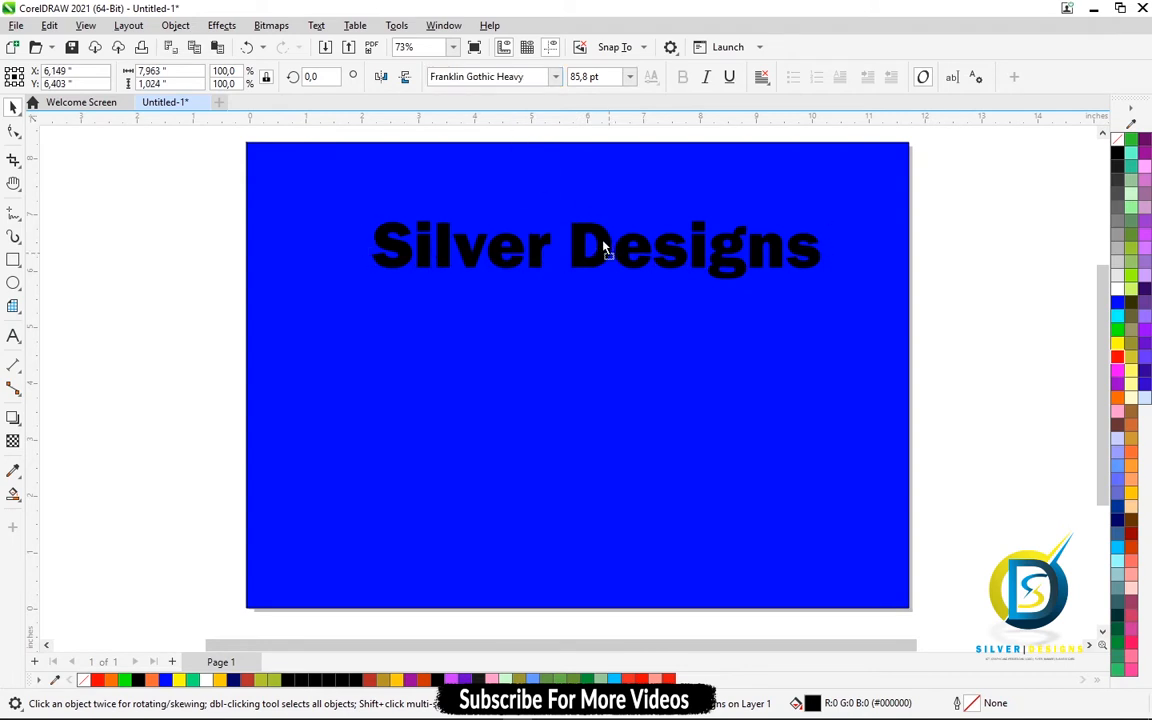
left_click_drag(601, 251, 591, 258)
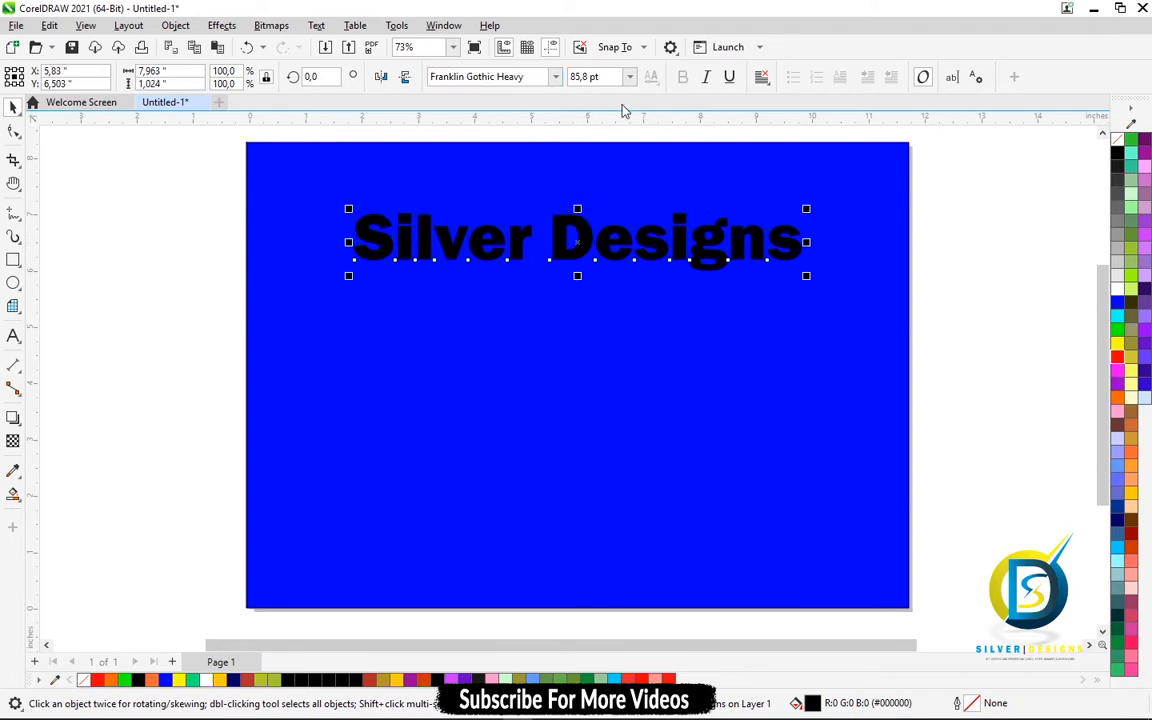
Step: Set the "Silver Designs" text to the Arial Rounded MT Bold font and move it up slightly, near the page's upper edge
left_click(555, 77)
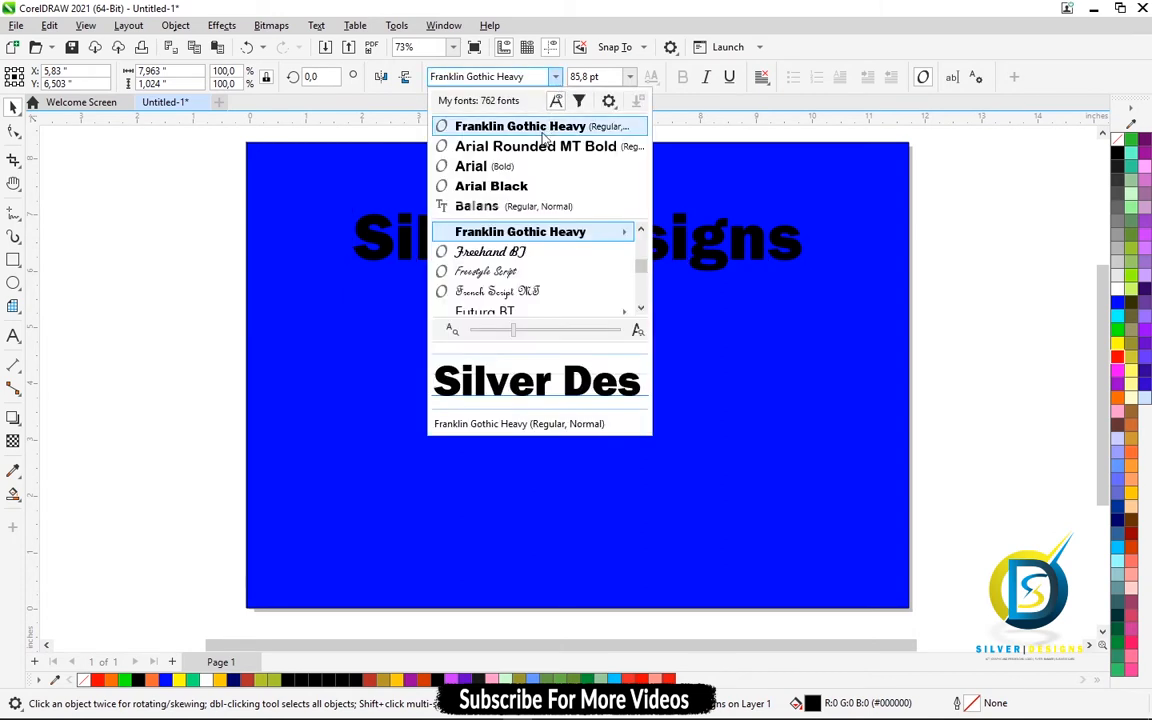
left_click(514, 150)
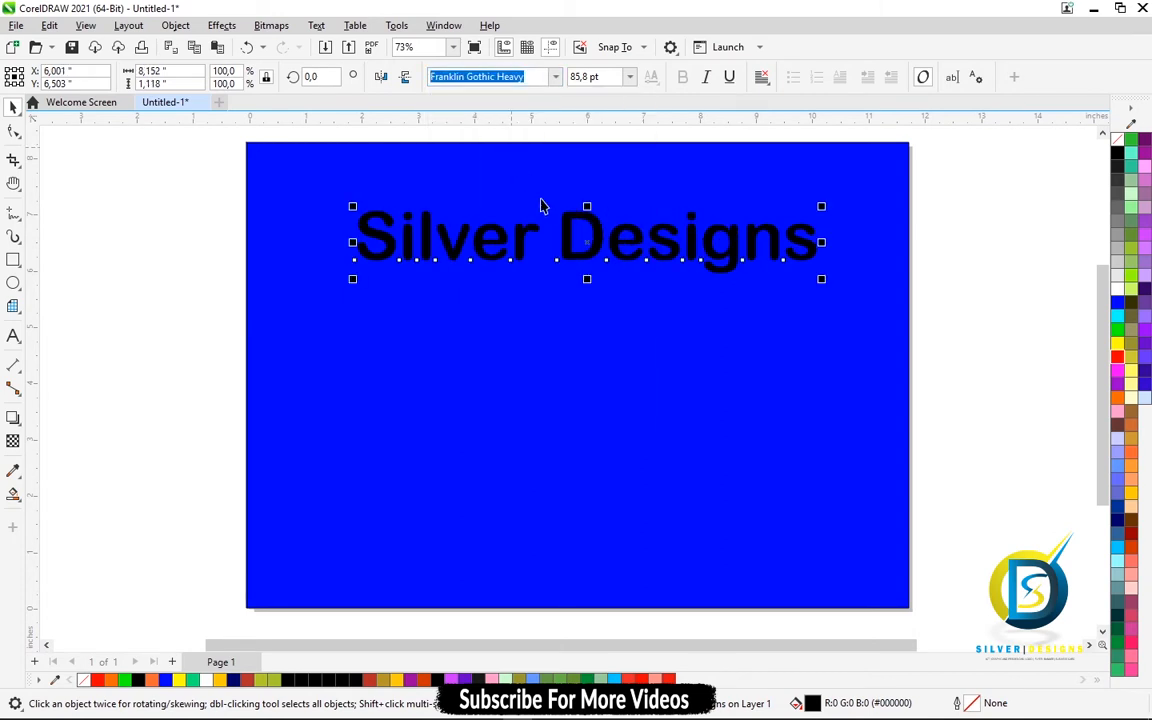
left_click_drag(540, 225, 597, 240)
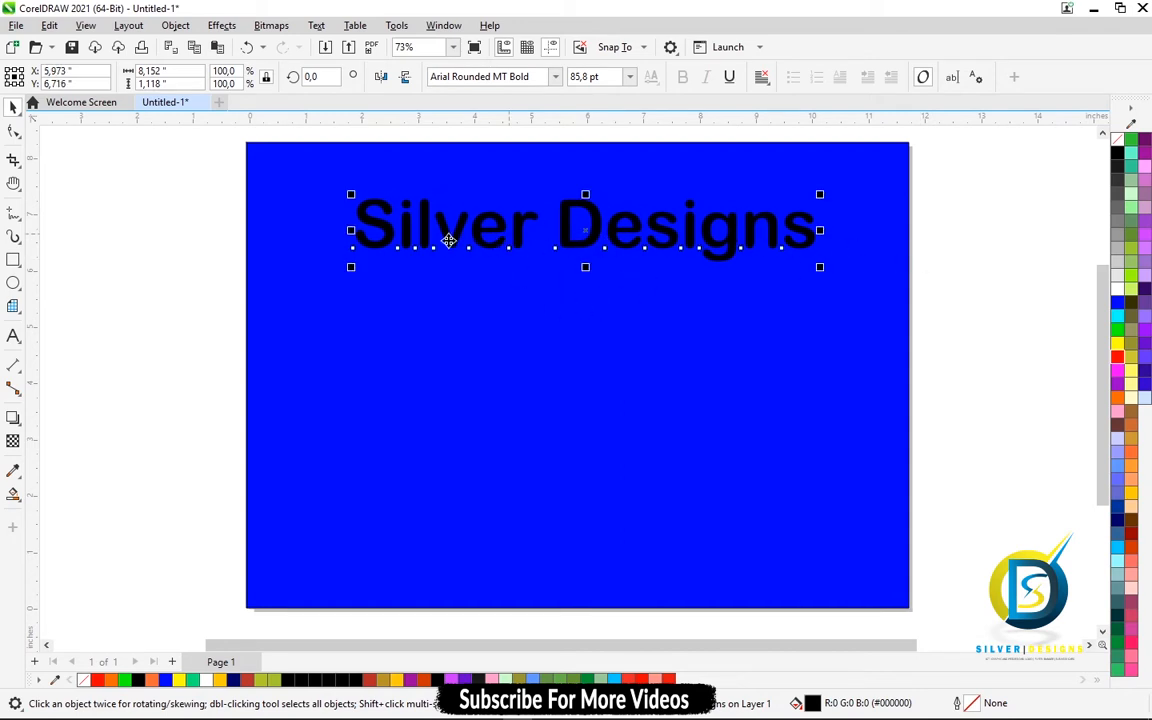
Step: Set the text's width to 100 inches with the size ratio locked
left_click(180, 72)
left_click(163, 72)
left_click_drag(165, 72, 140, 71)
type("4")
type("00")
key("Return")
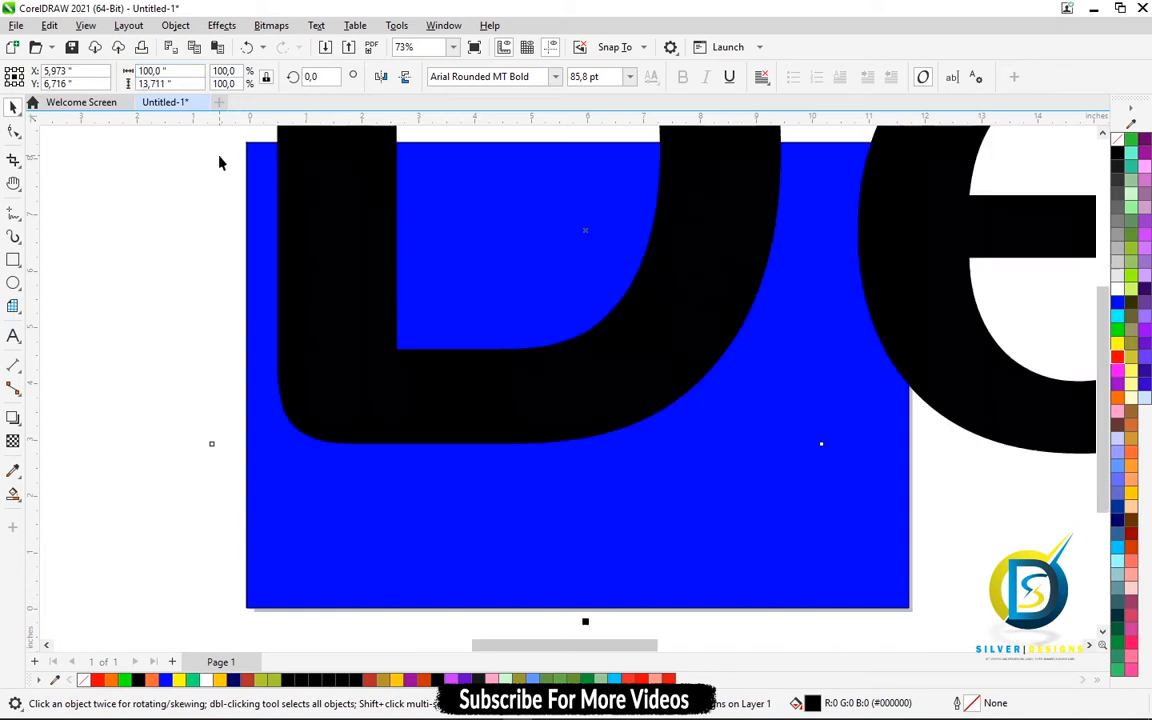
left_click(370, 330)
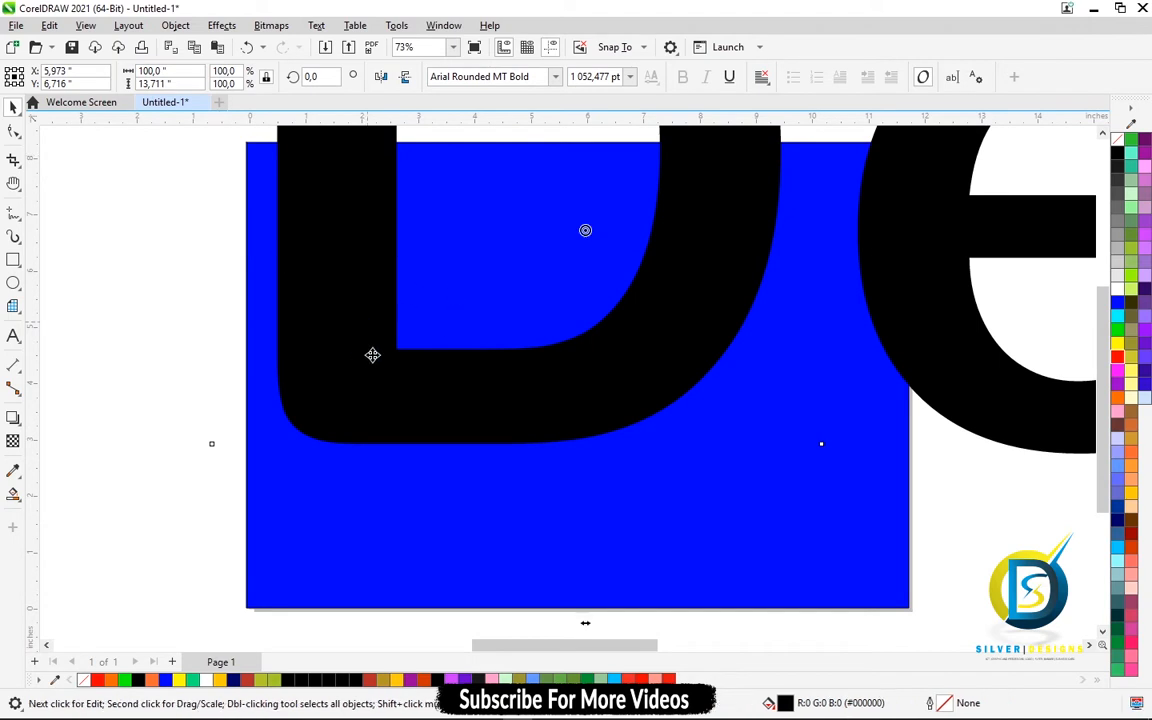
scroll(387, 316, "down", 1)
scroll(387, 316, "down", 6)
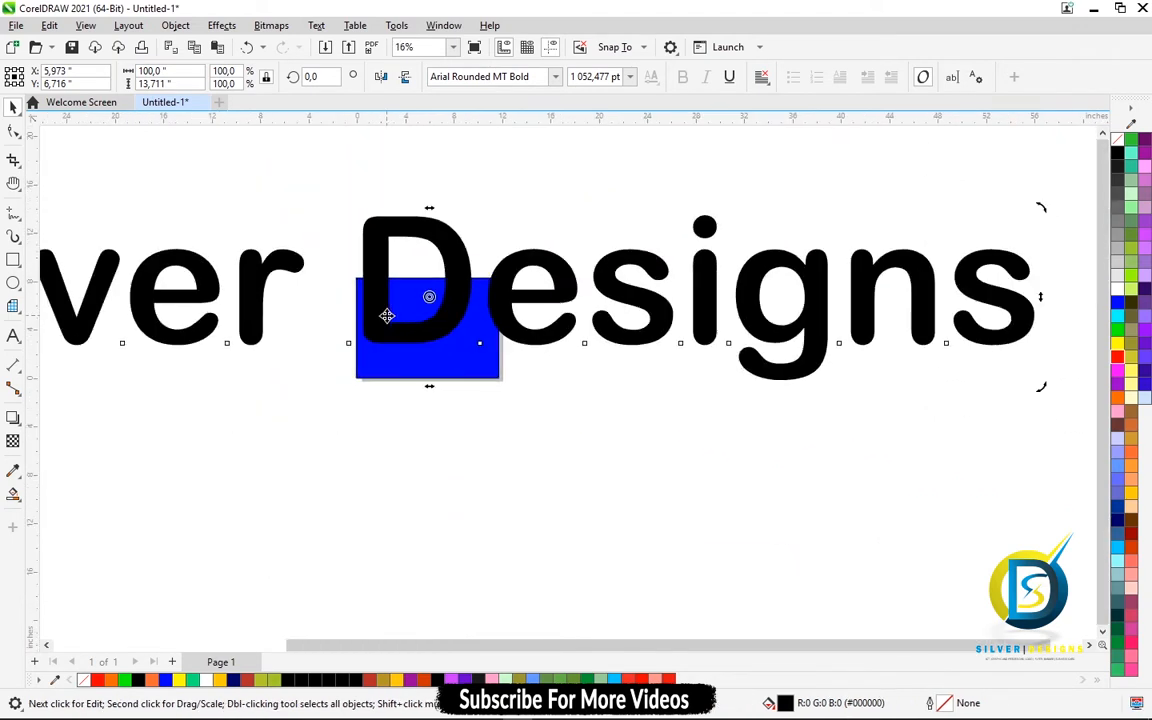
scroll(387, 316, "down", 1)
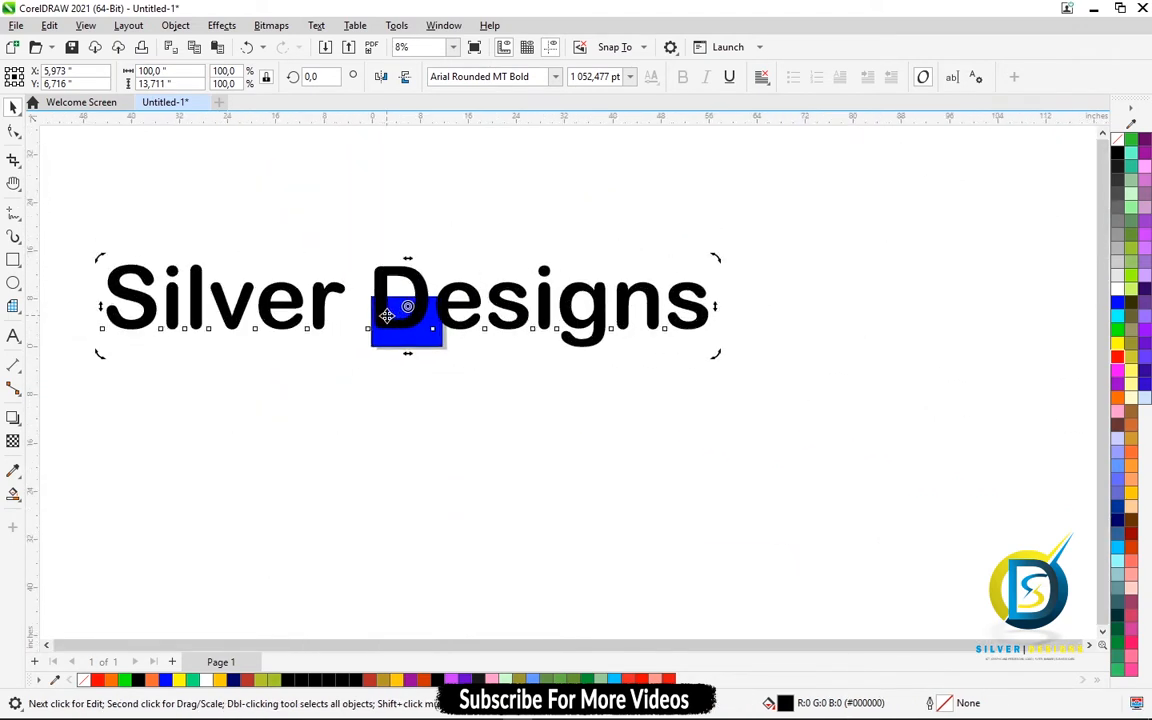
Step: Try to change the text's height with the size ratio locked, and undo the recent size changes
left_click(181, 86)
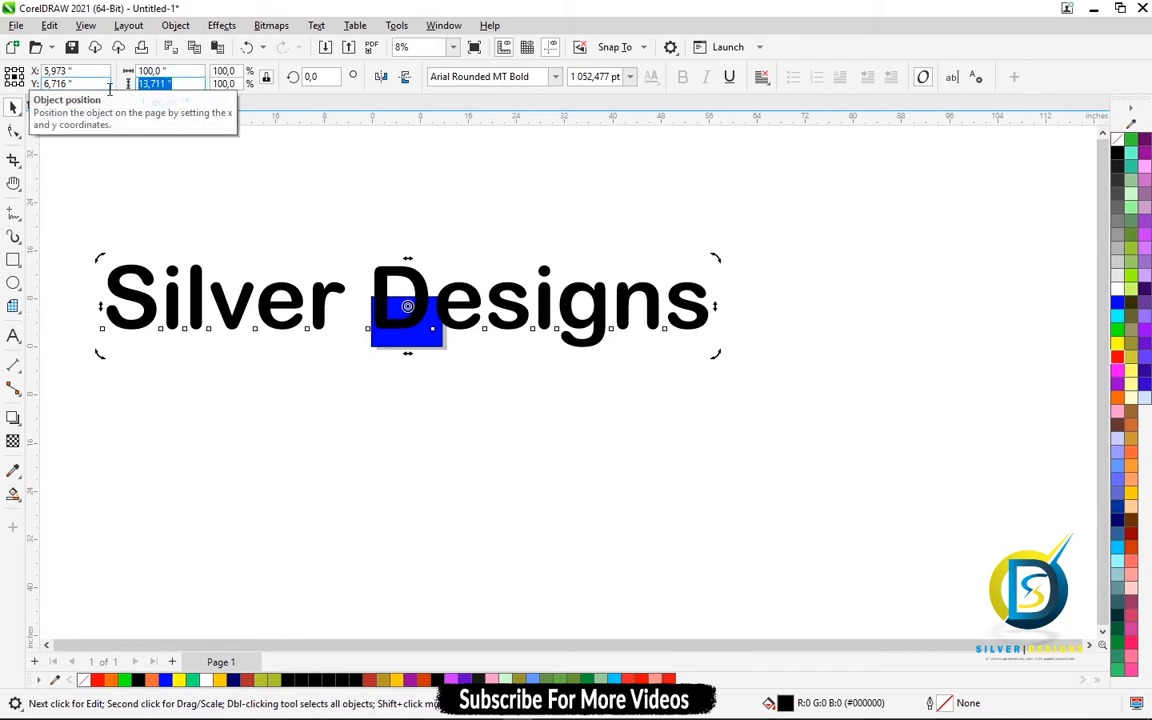
type("1")
key("Return")
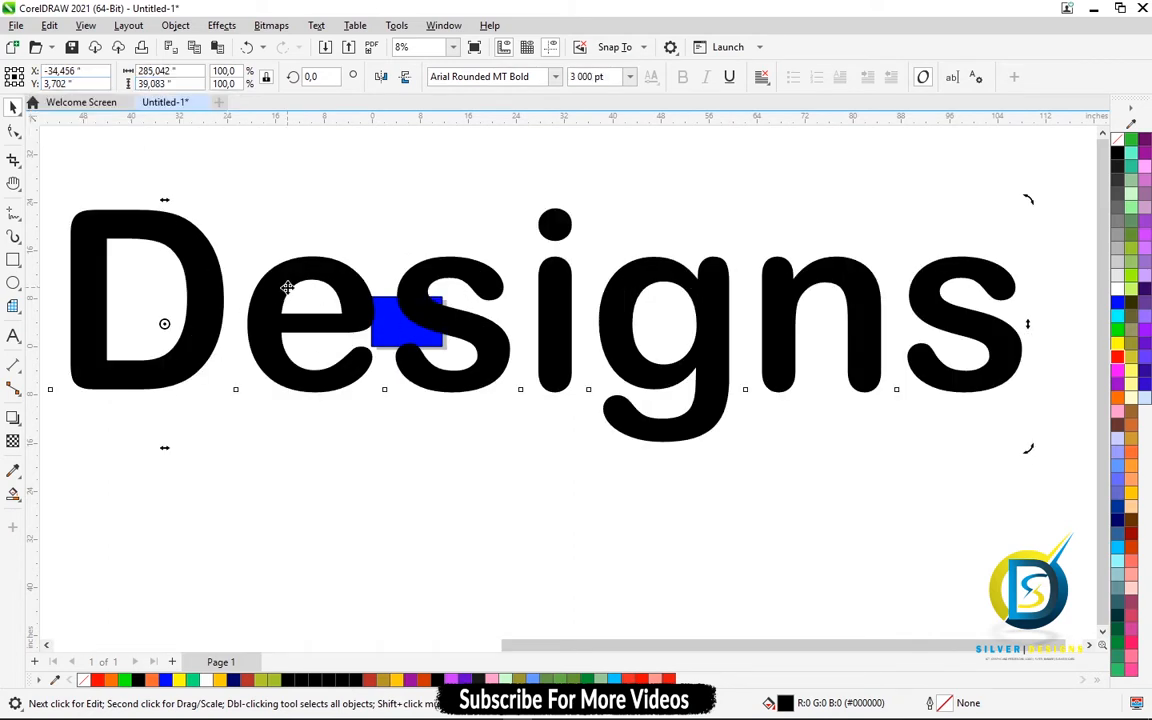
key("ctrl+z")
key("ctrl+z")
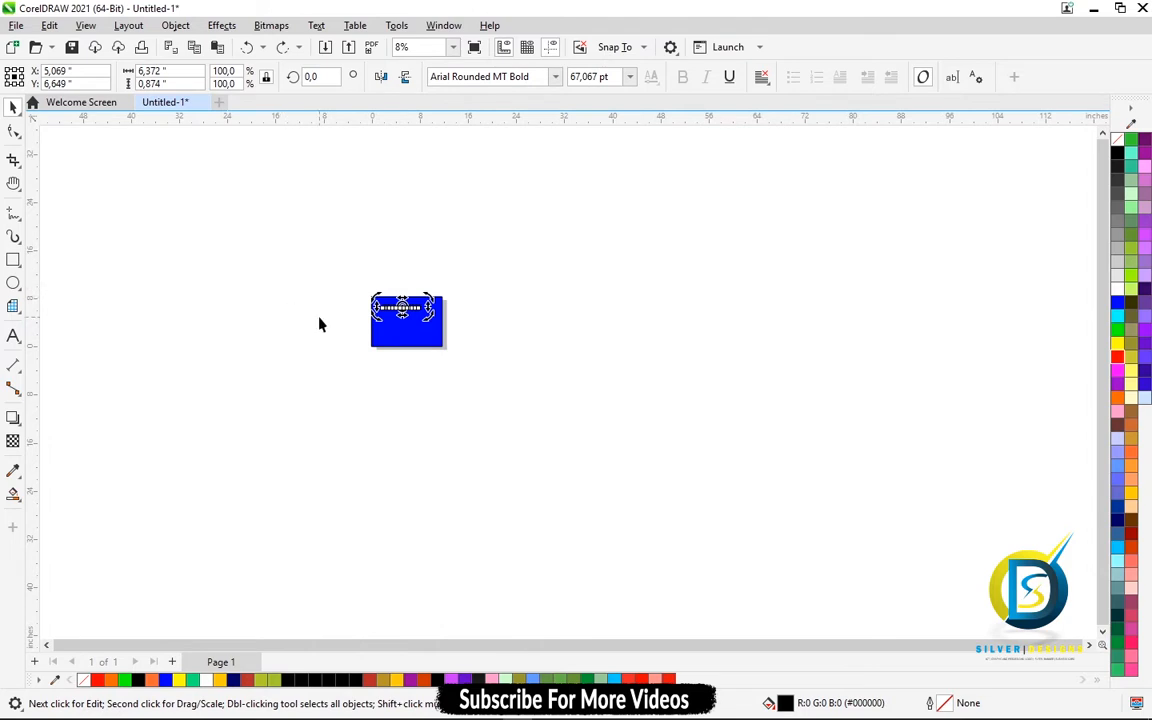
Step: Frame the whole blue page with its text in the view using the Zoom tool
scroll(319, 324, "up", 4)
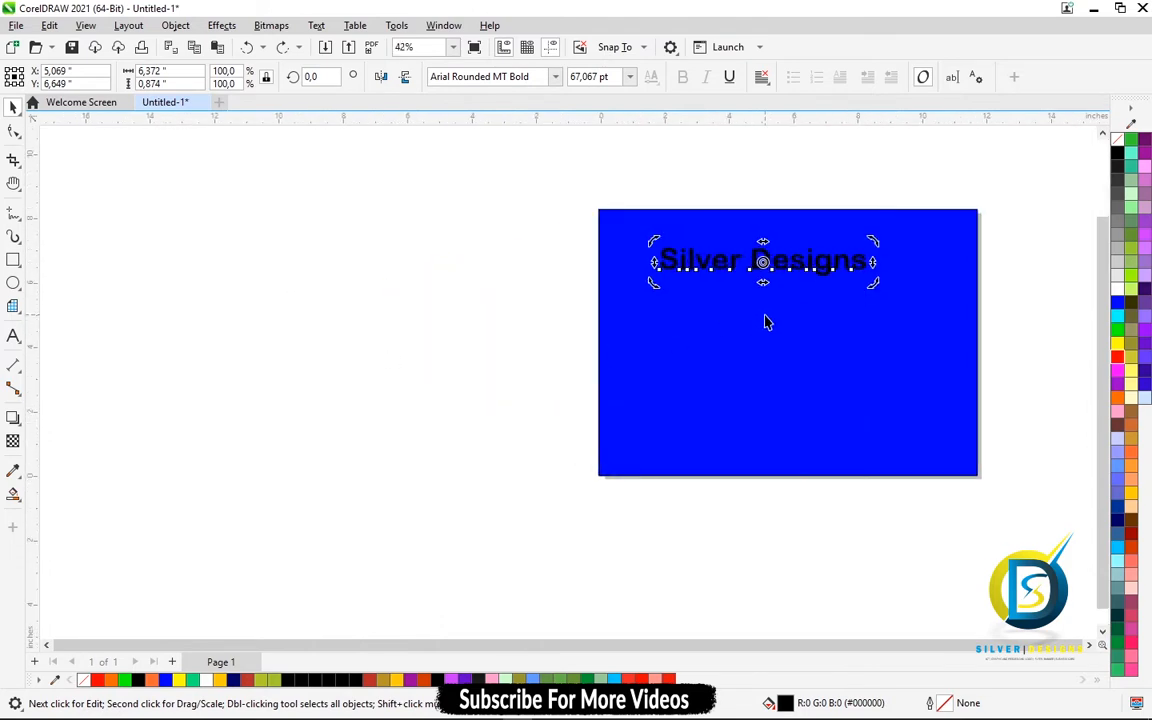
key("h")
left_click_drag(767, 321, 527, 384)
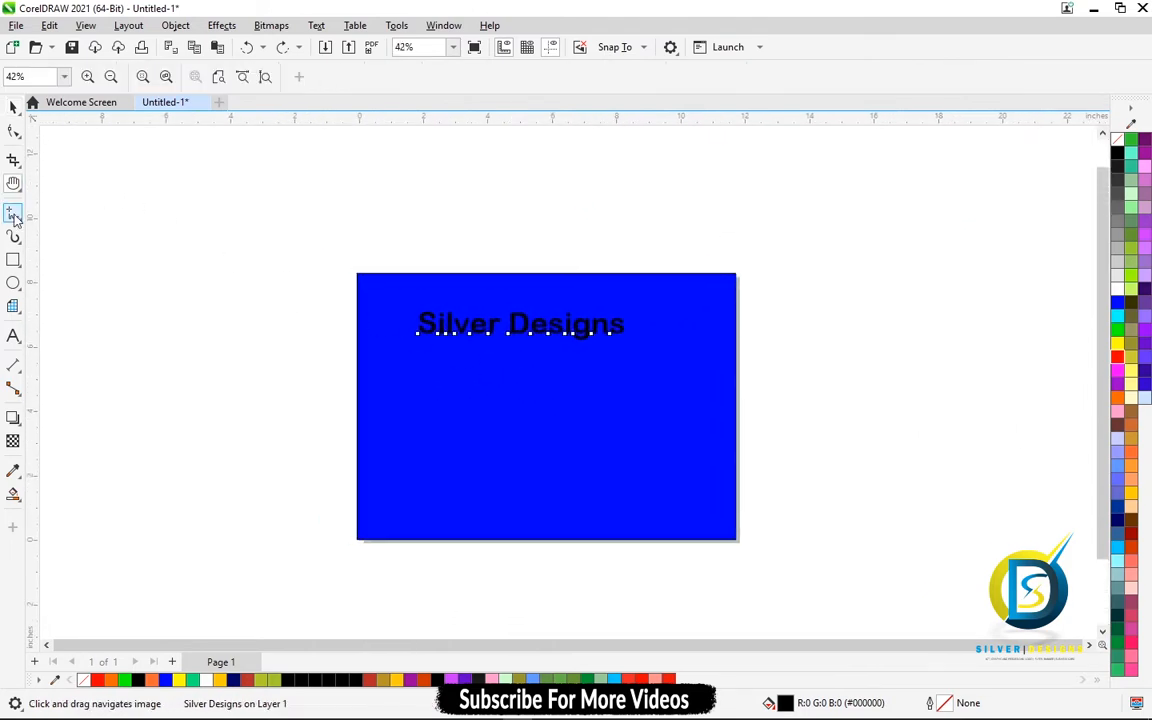
left_click(19, 166)
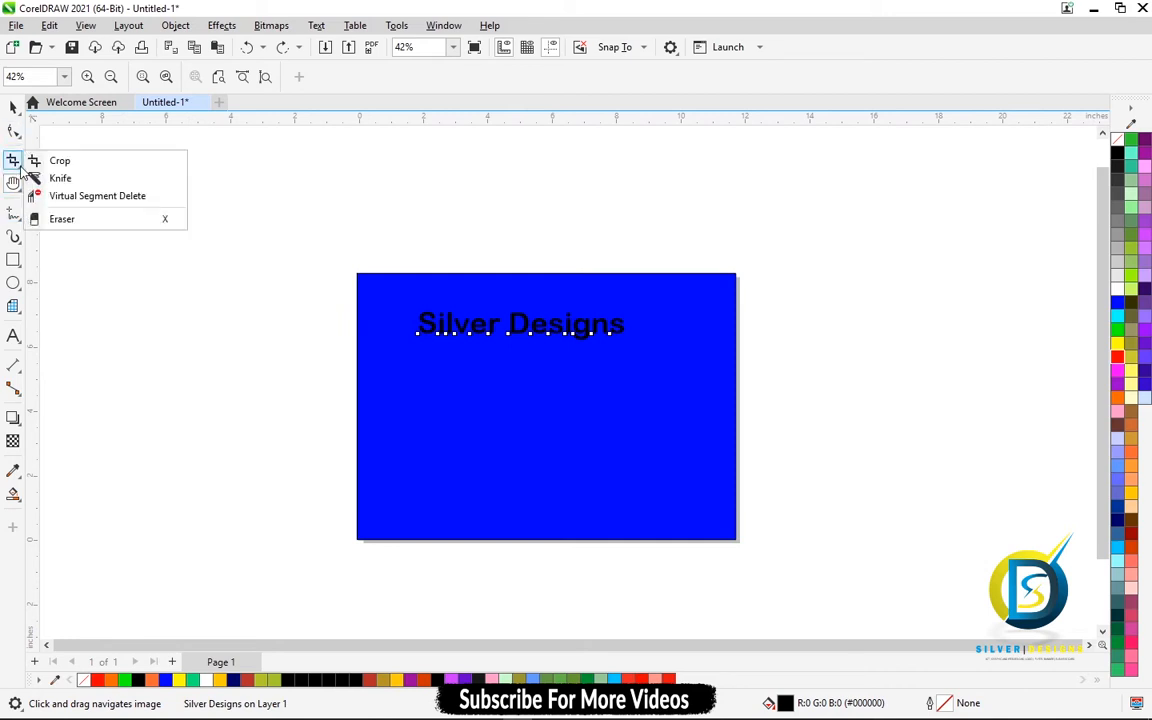
left_click(55, 160)
left_click(14, 183)
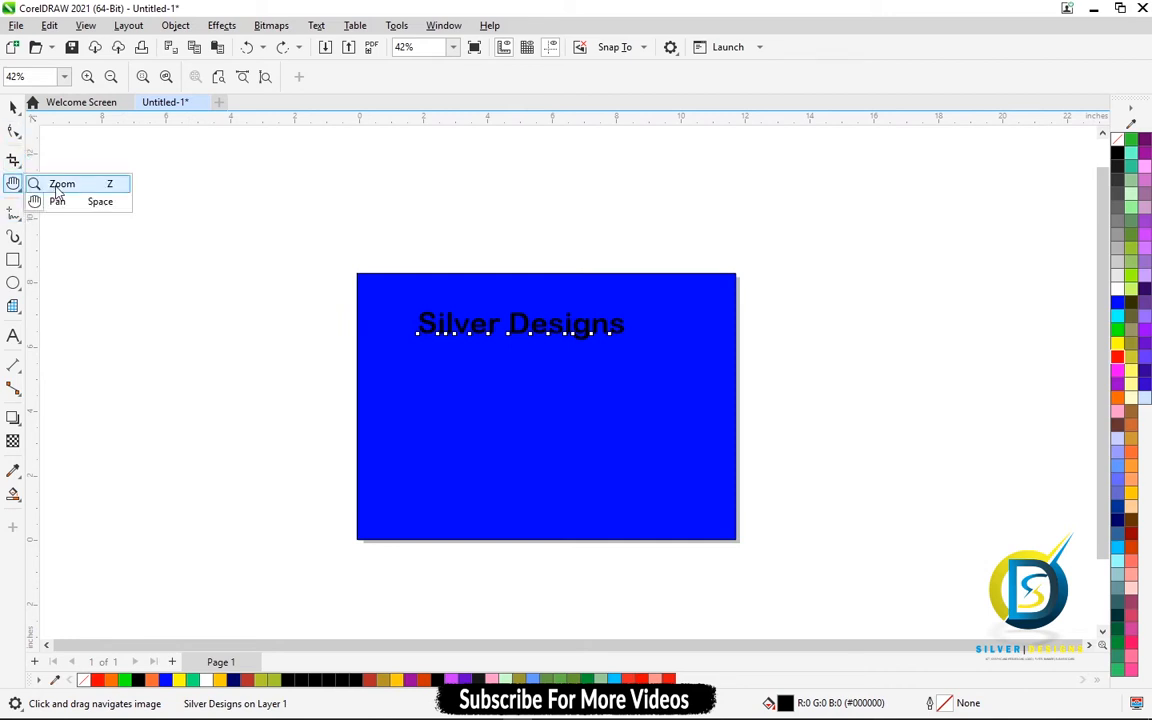
left_click(58, 185)
left_click_drag(206, 197, 839, 579)
left_click_drag(172, 167, 923, 615)
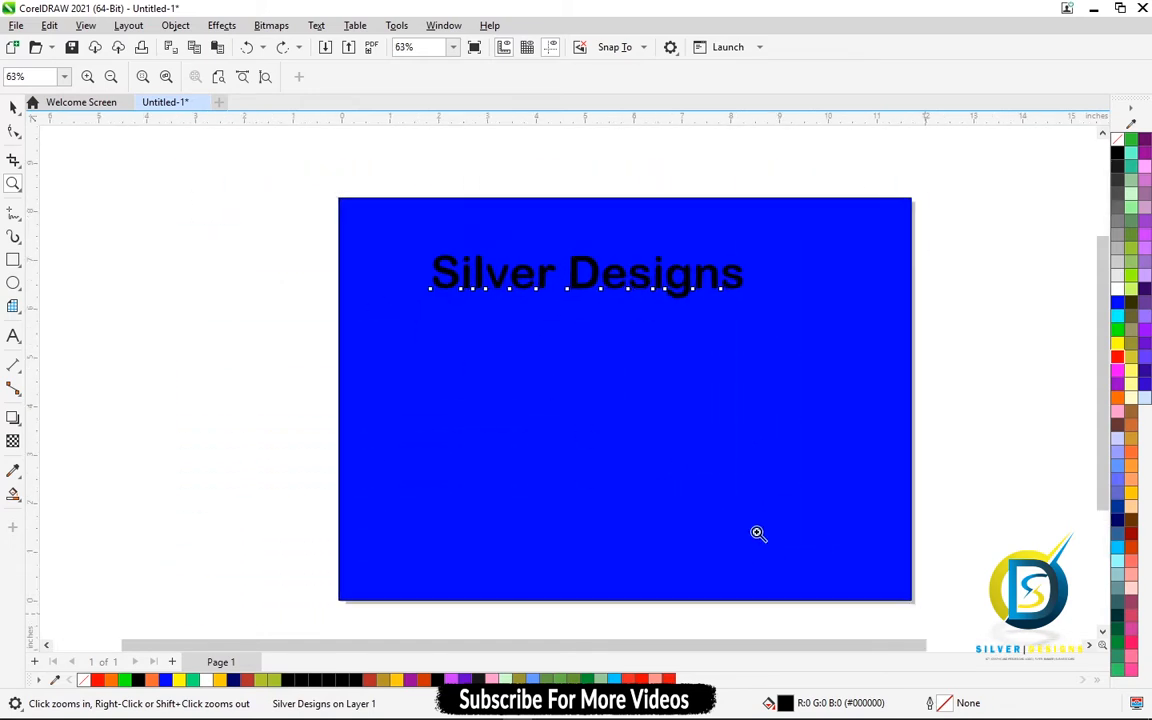
left_click_drag(300, 162, 990, 630)
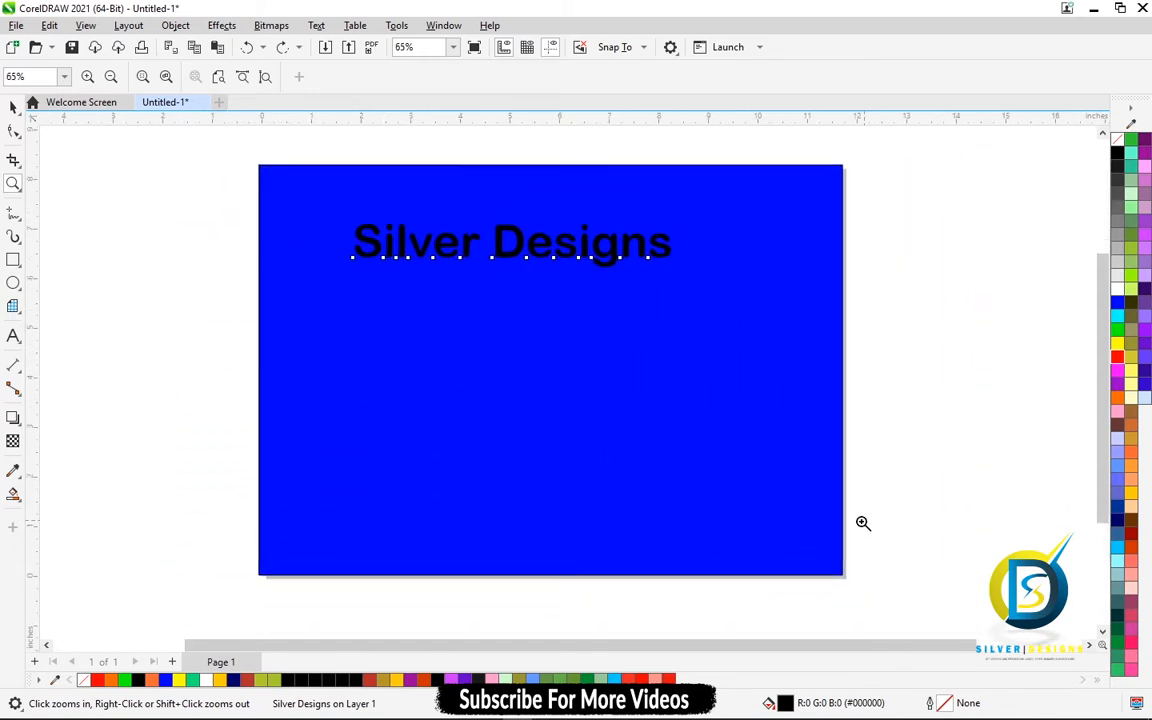
left_click_drag(197, 156, 925, 604)
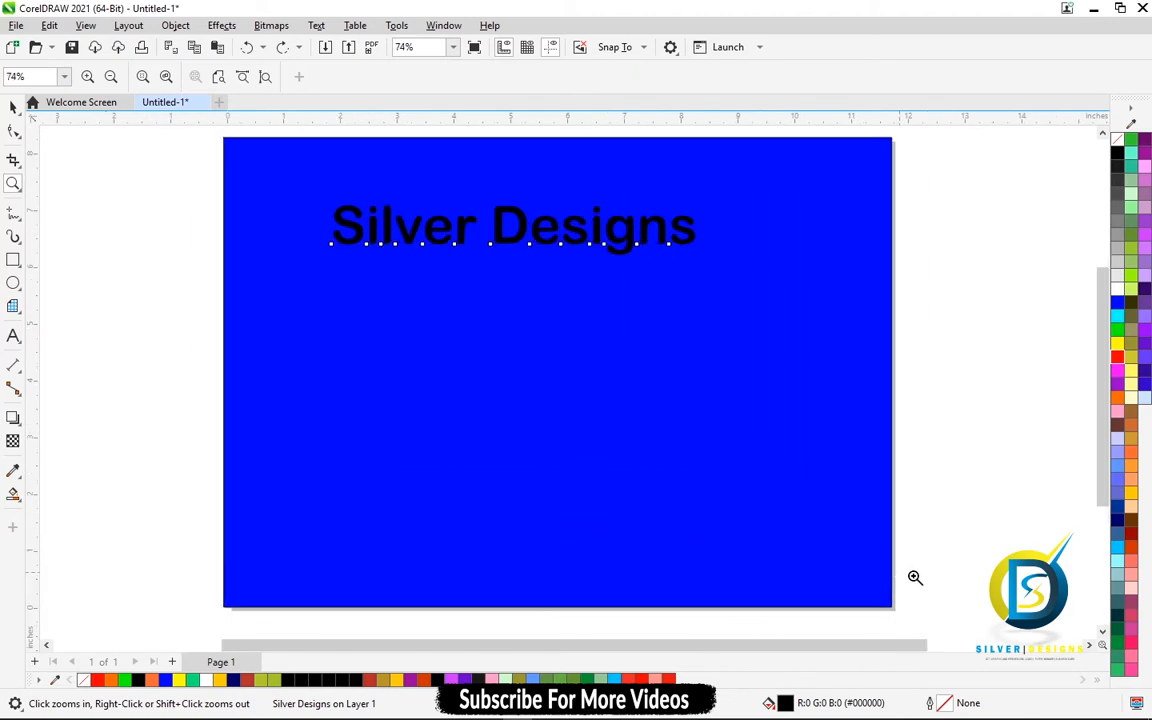
Step: Select all characters of the "Silver Designs" text for editing and unlock its width-to-height ratio
left_click(13, 337)
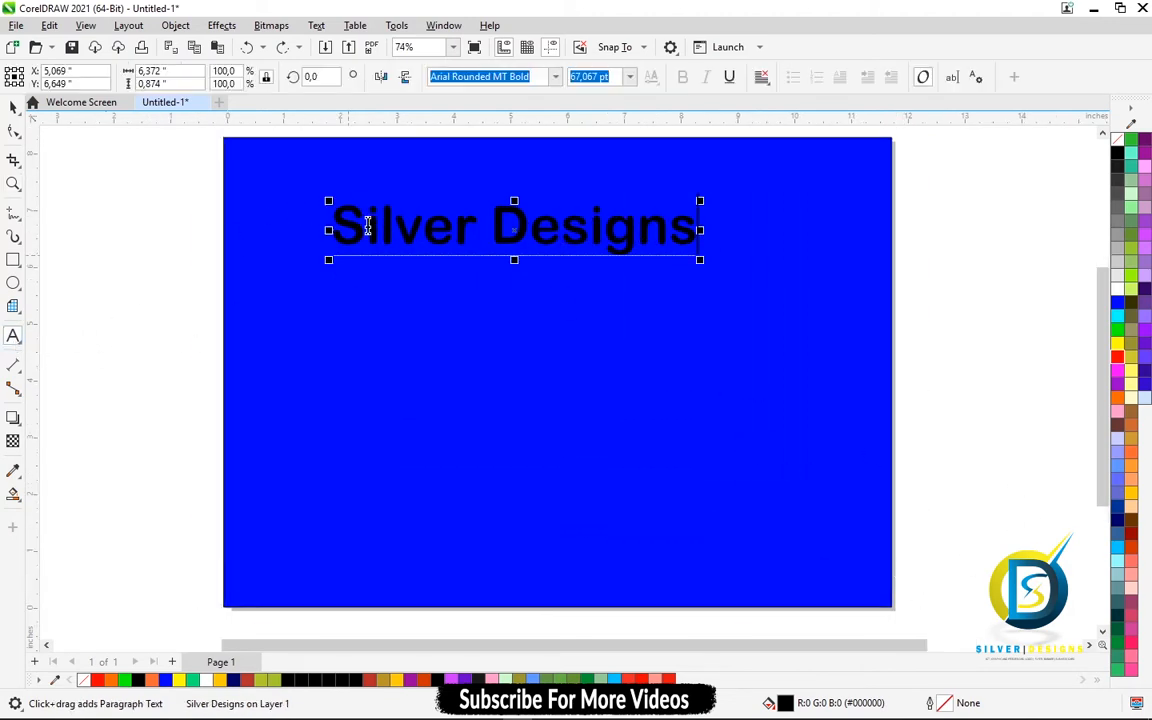
left_click_drag(304, 226, 729, 259)
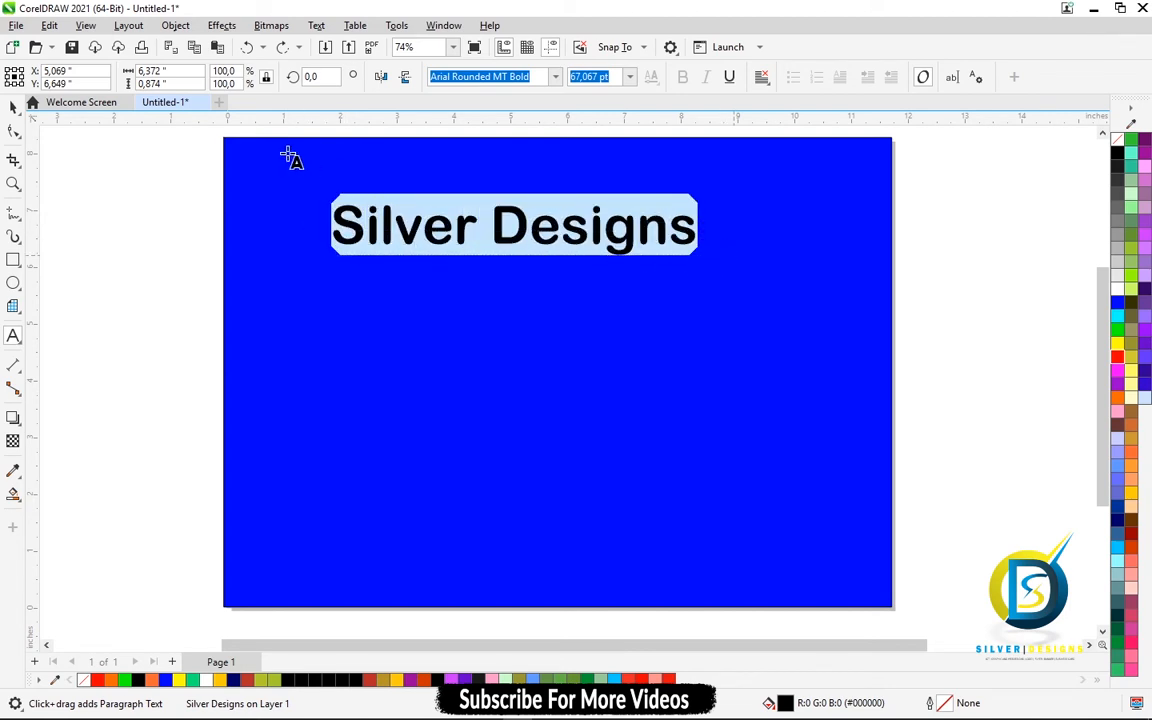
left_click(170, 72)
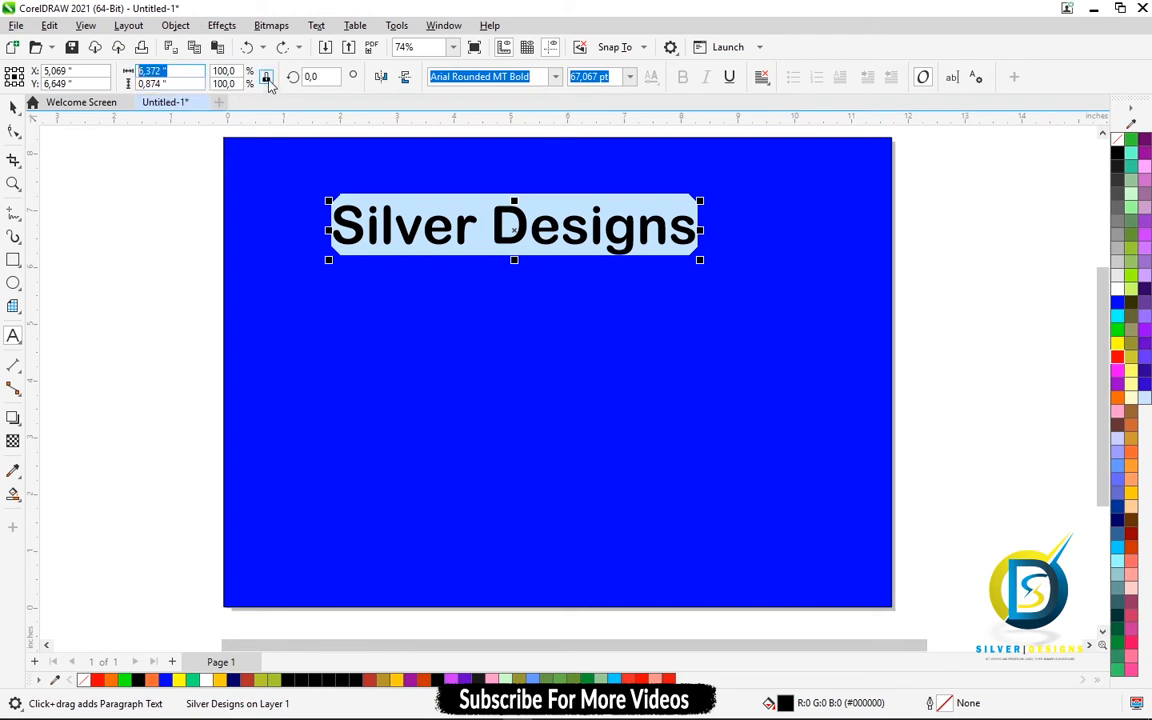
left_click(266, 79)
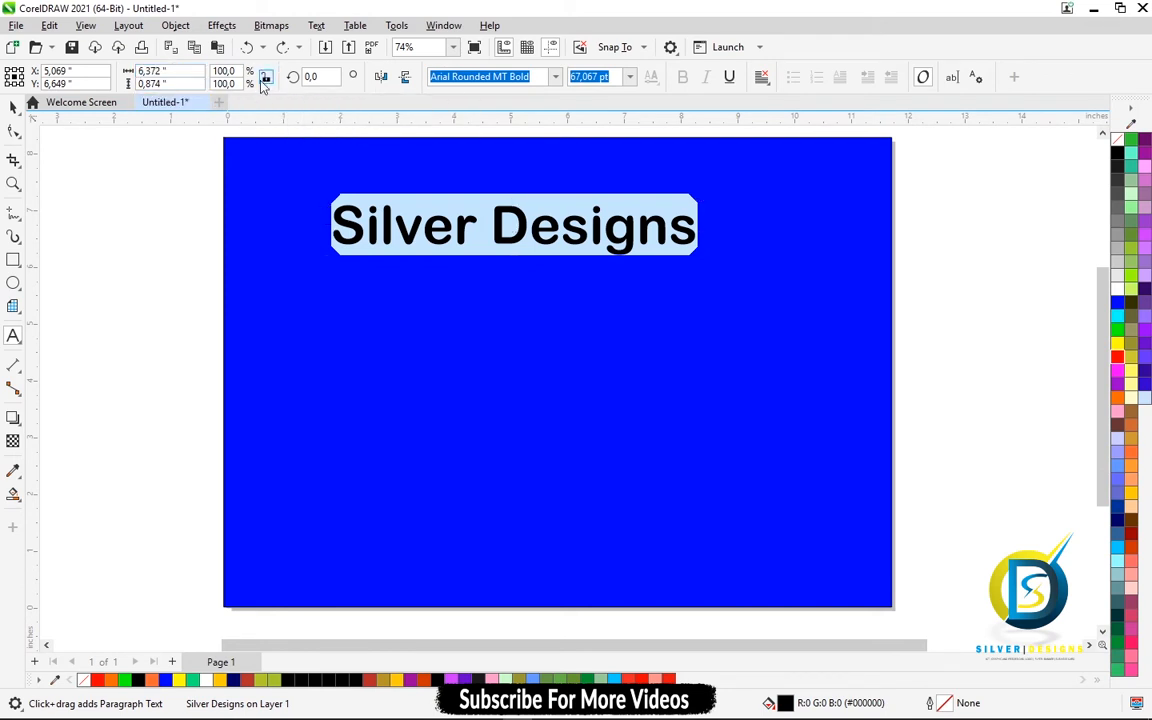
left_click(158, 70)
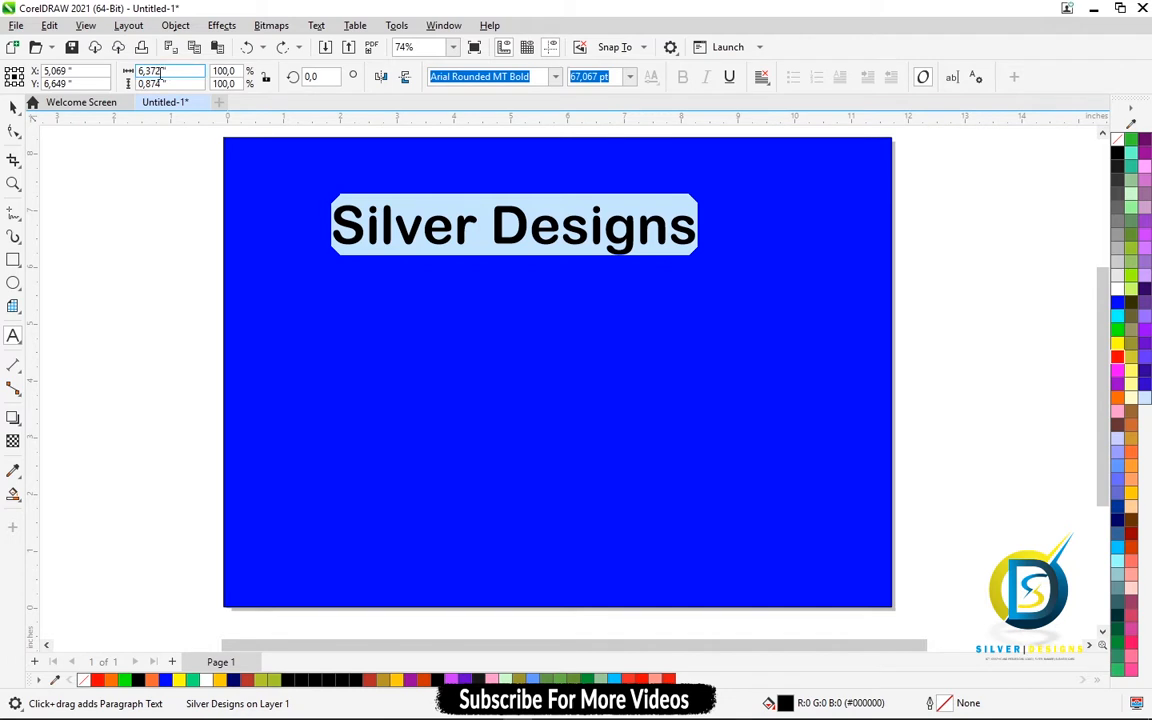
left_click(265, 79)
Step: Set the text's width alone to 100 inches with the ratio unlocked
double_click(150, 71)
type("100")
key("Return")
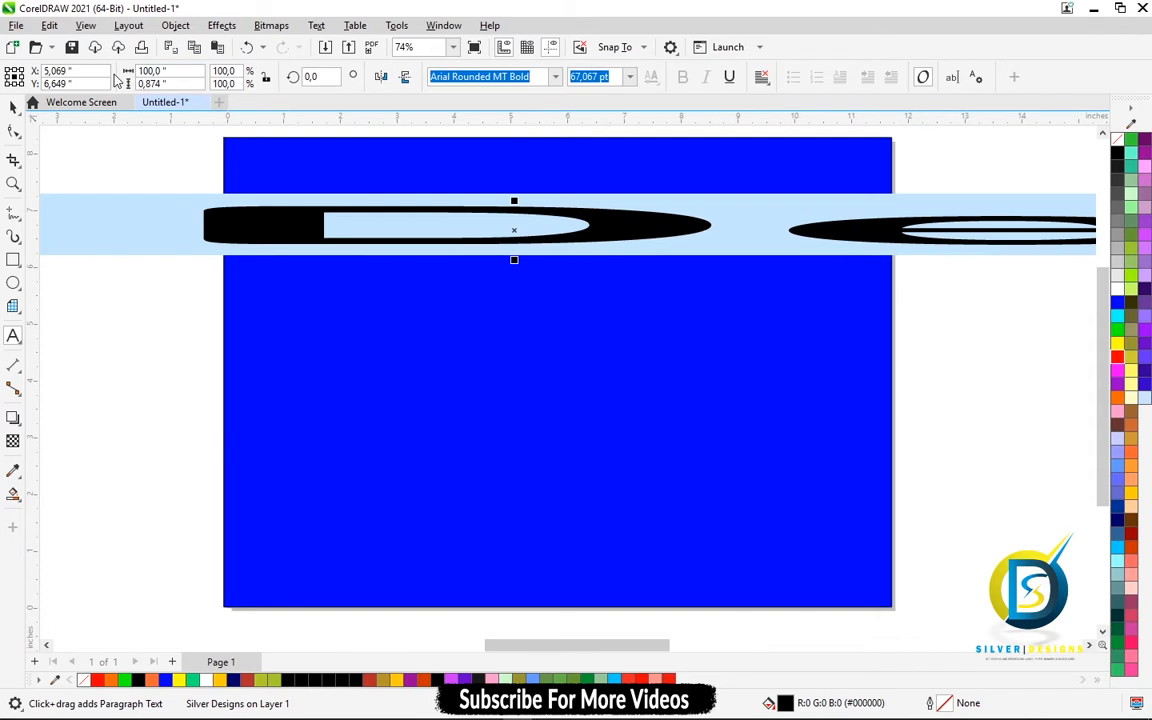
scroll(401, 311, "down", 2)
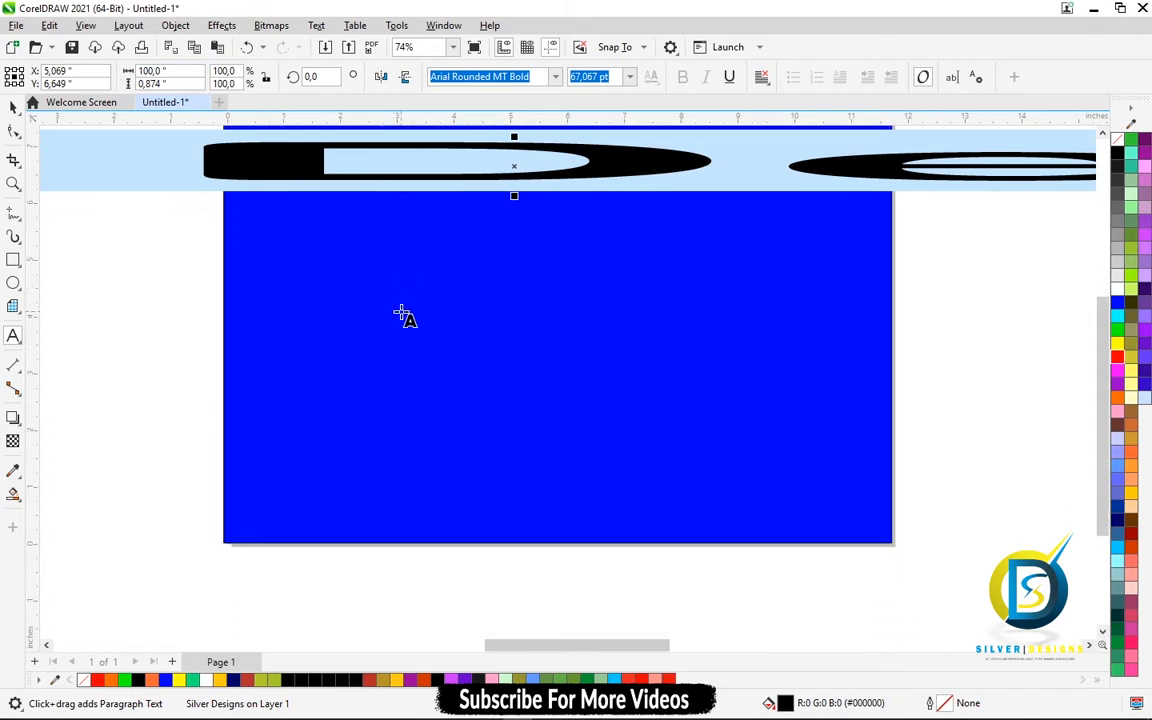
scroll(400, 311, "up", 2)
scroll(423, 317, "down", 3)
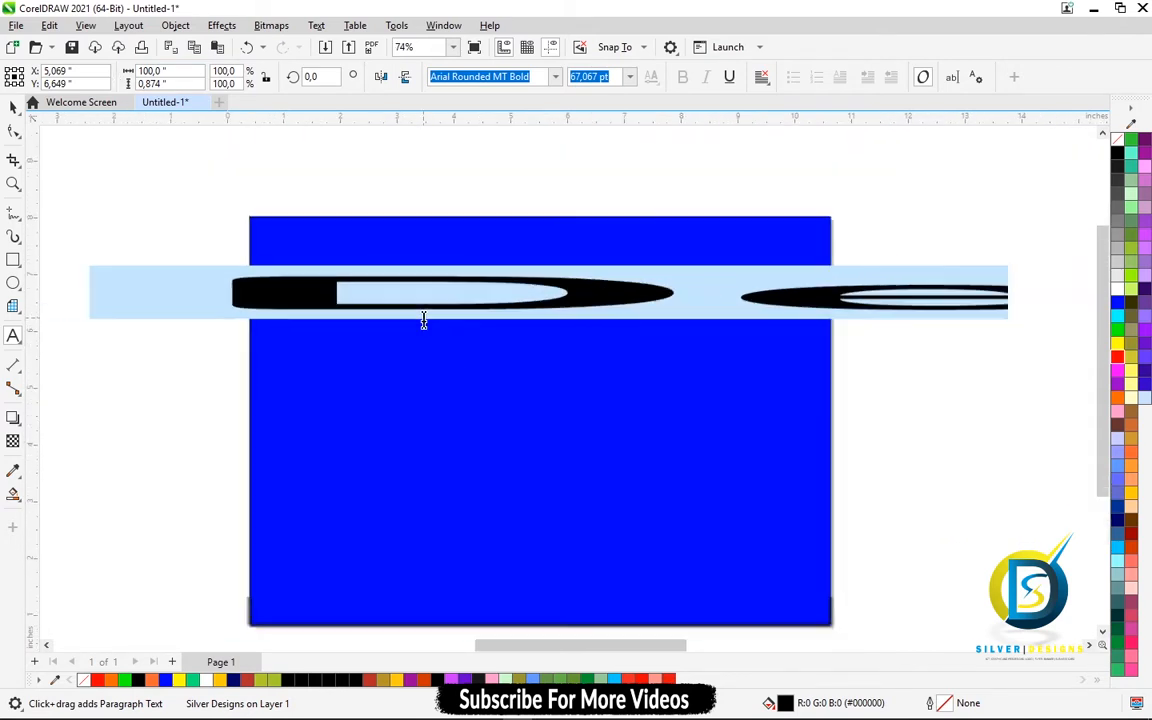
scroll(423, 317, "up", 3)
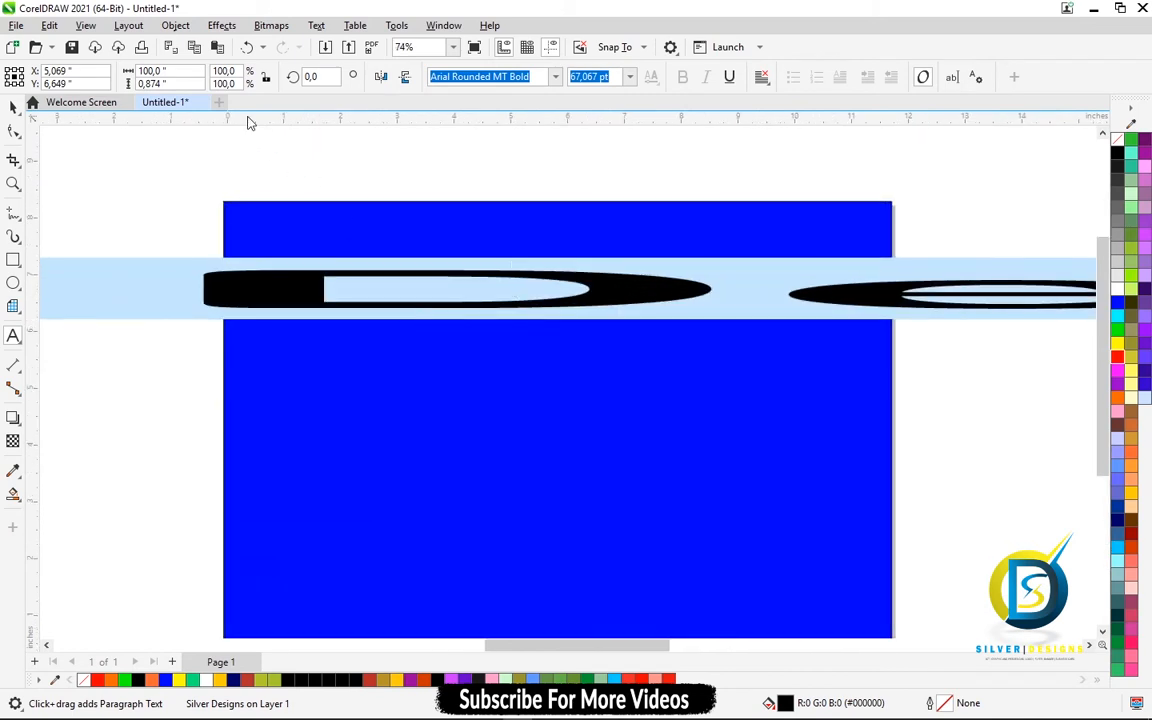
Step: Undo the text's last width change and set its rotation angle to 90 degrees
key("ctrl+z")
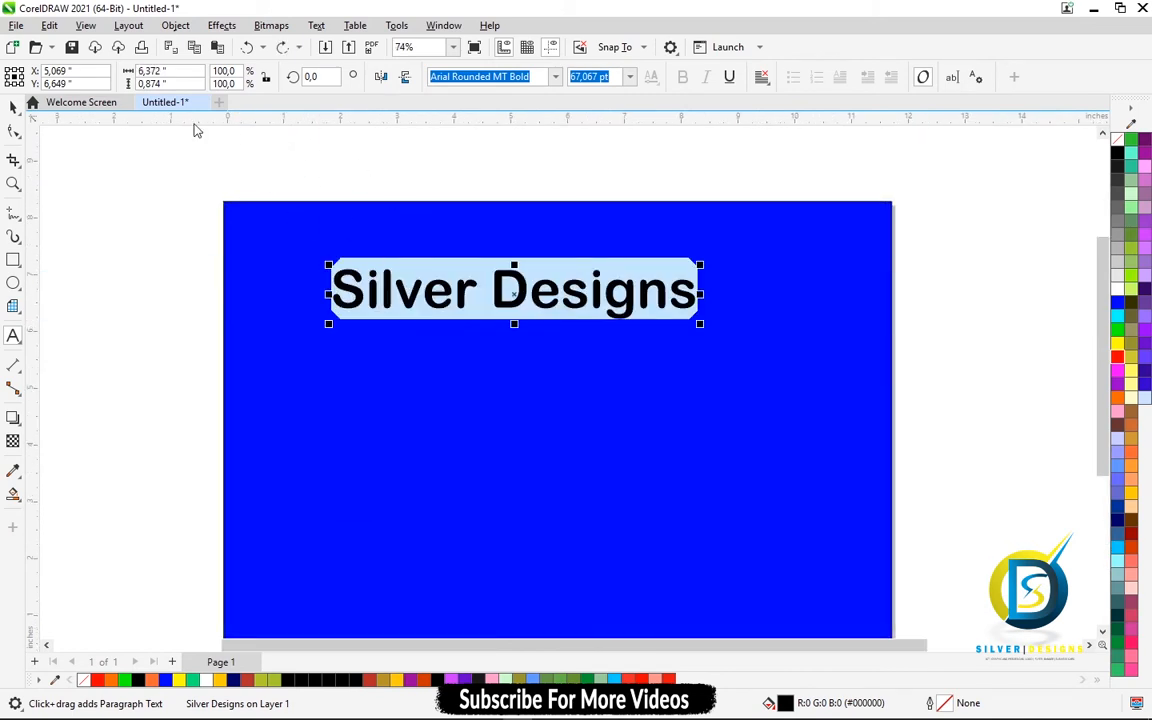
left_click(293, 86)
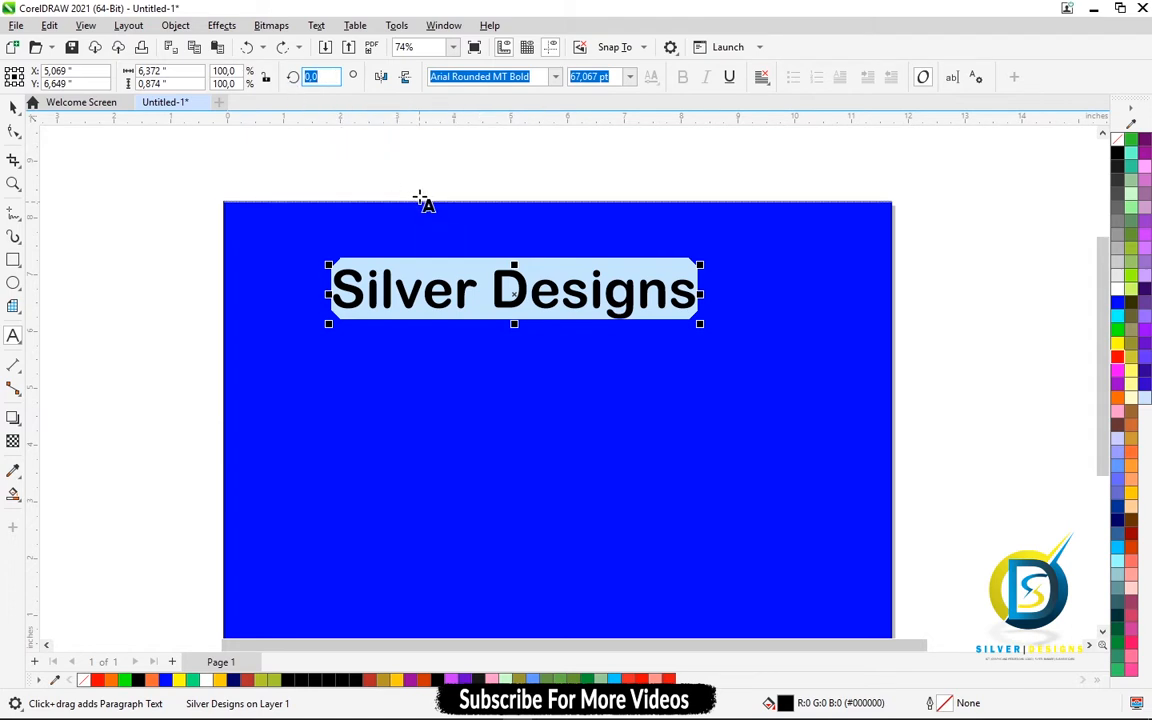
type("90")
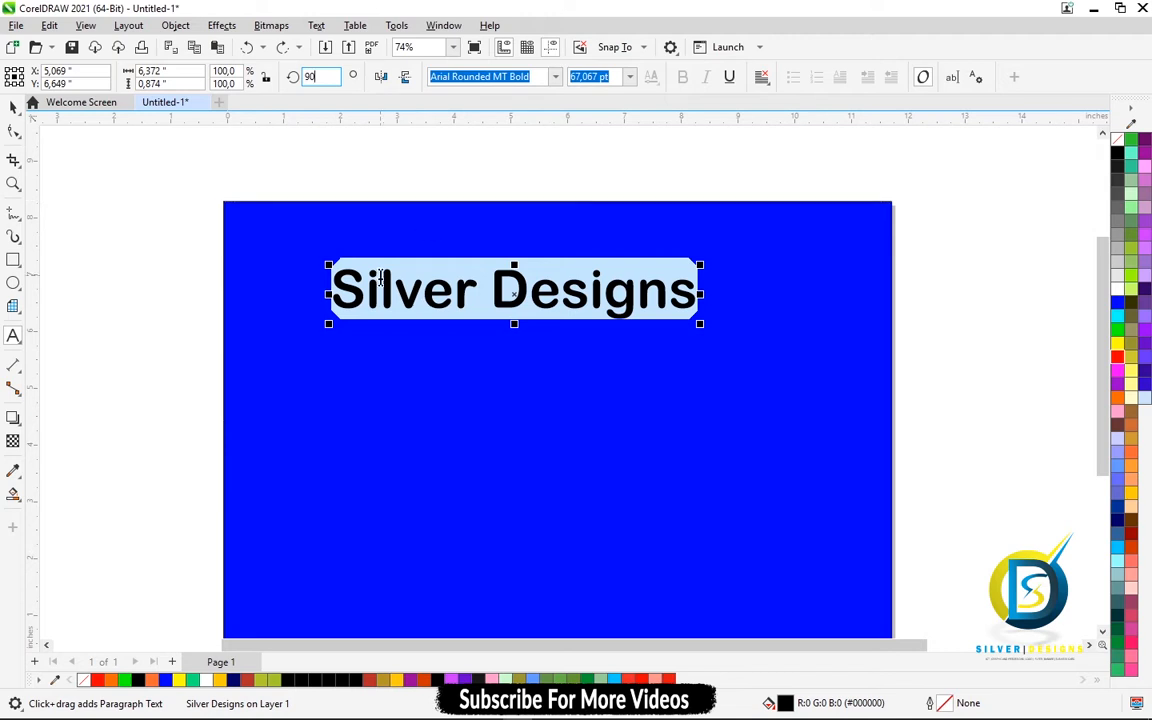
key("Return")
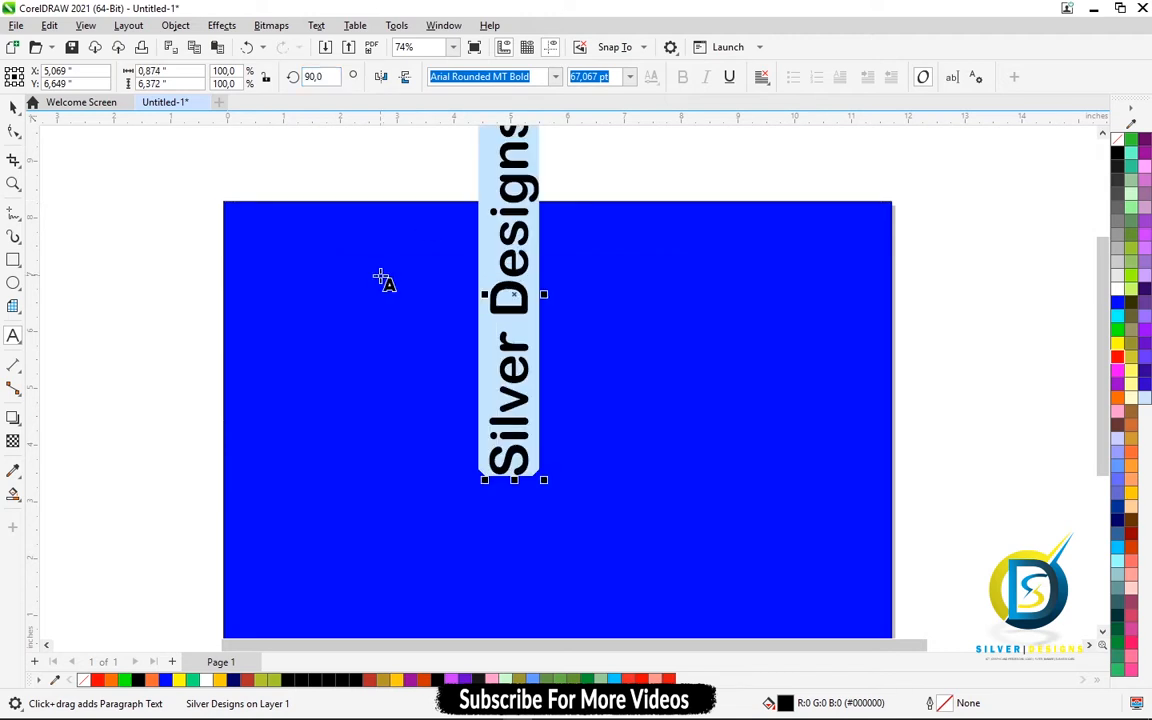
Step: Reposition the text on the page and rotate it by its handles in quarter turns to 180, 270 and 360 degrees
left_click(13, 107)
left_click_drag(528, 268, 501, 370)
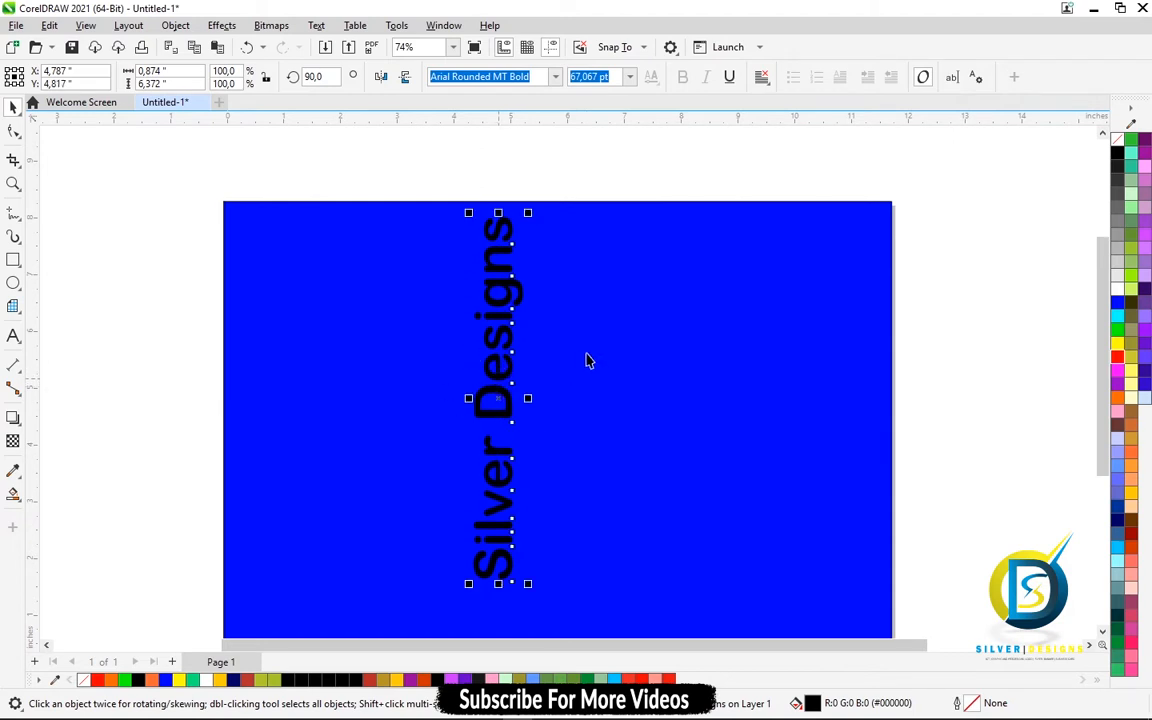
left_click(497, 376)
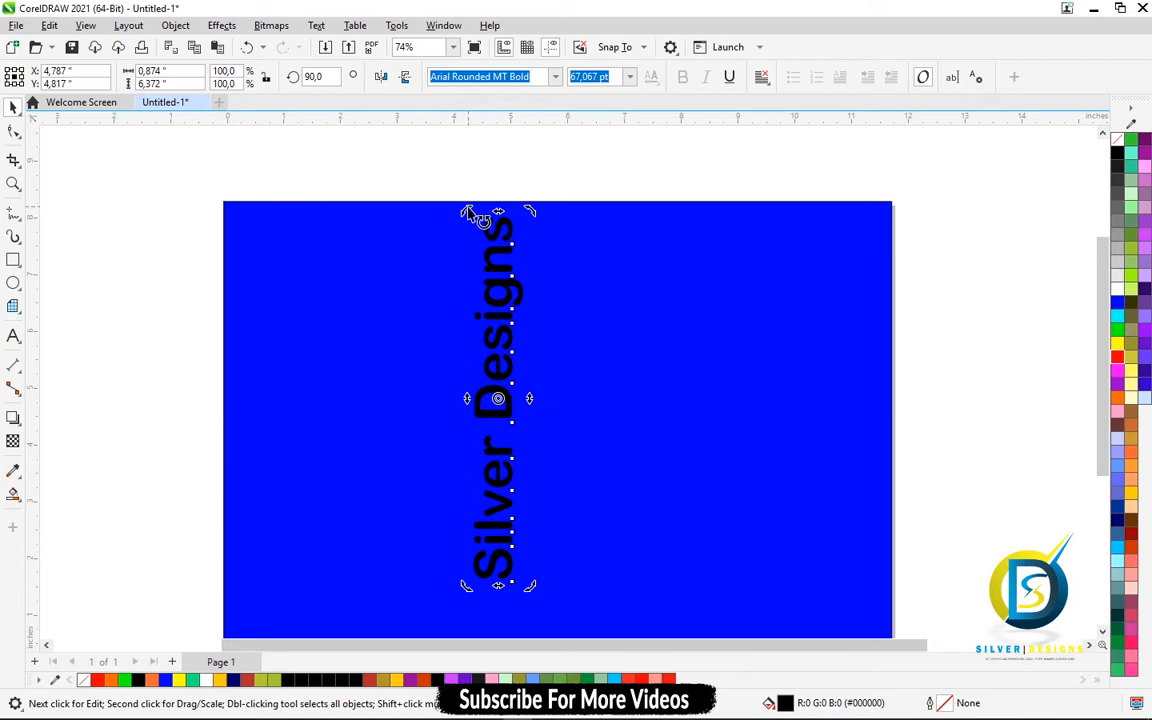
left_click_drag(465, 211, 410, 424)
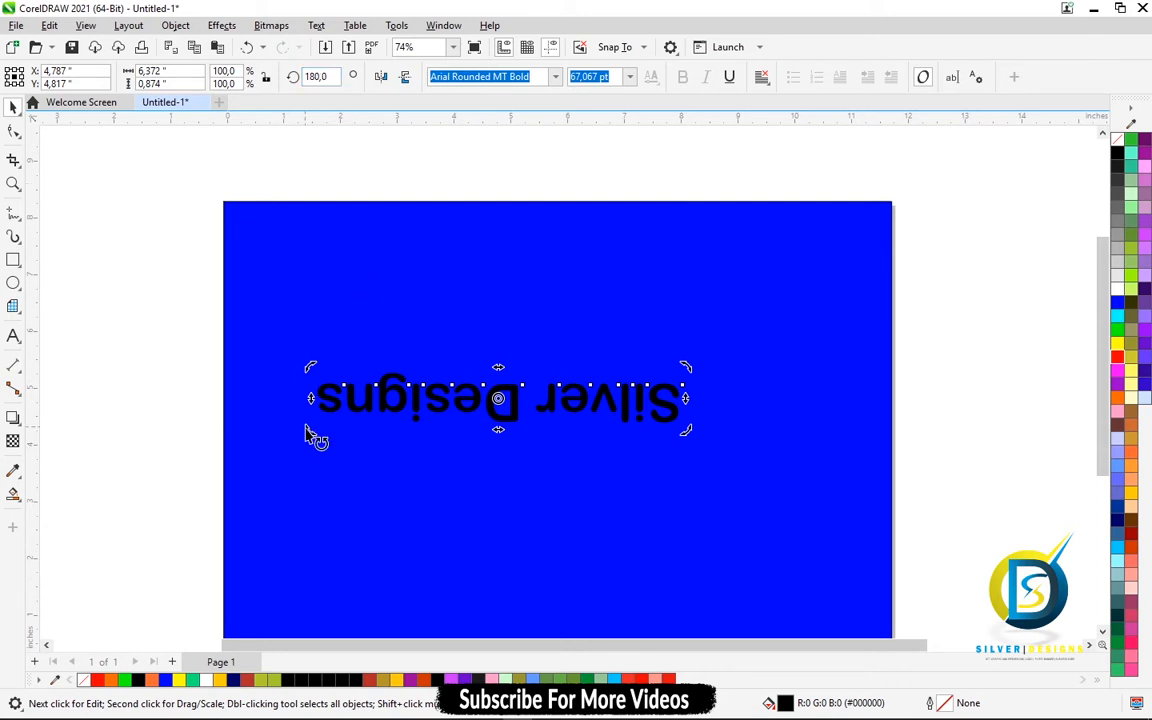
left_click_drag(316, 440, 537, 541)
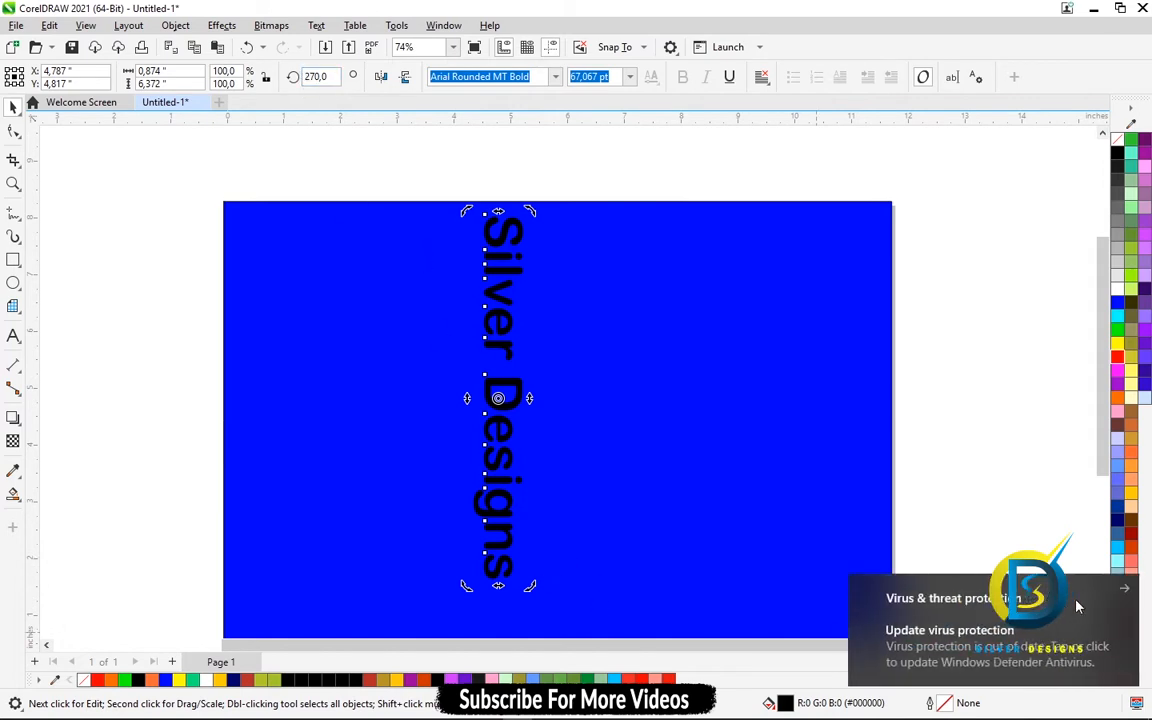
left_click(1124, 596)
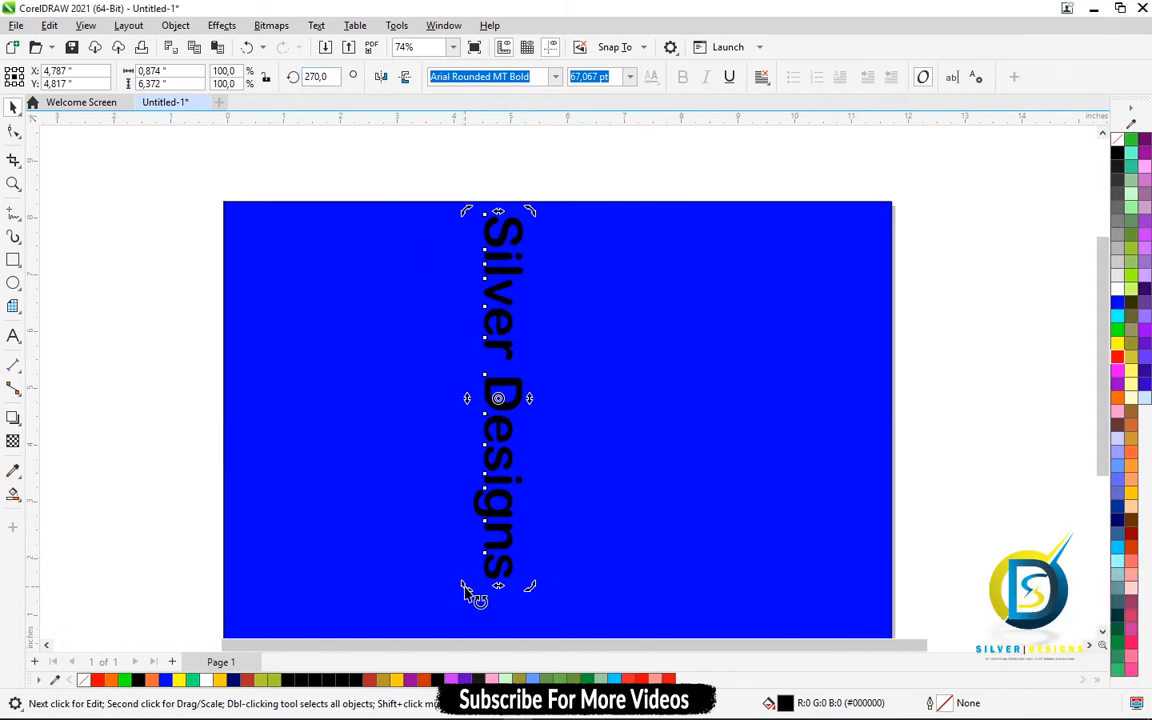
left_click_drag(470, 596, 740, 426)
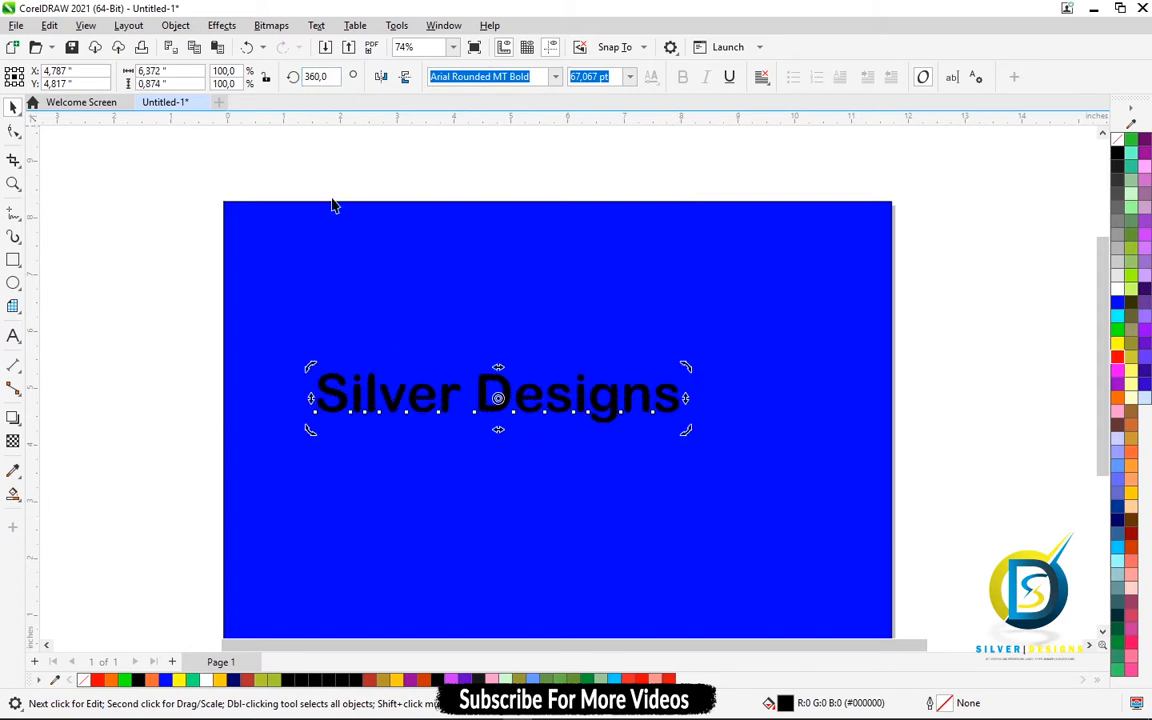
left_click_drag(526, 398, 569, 370)
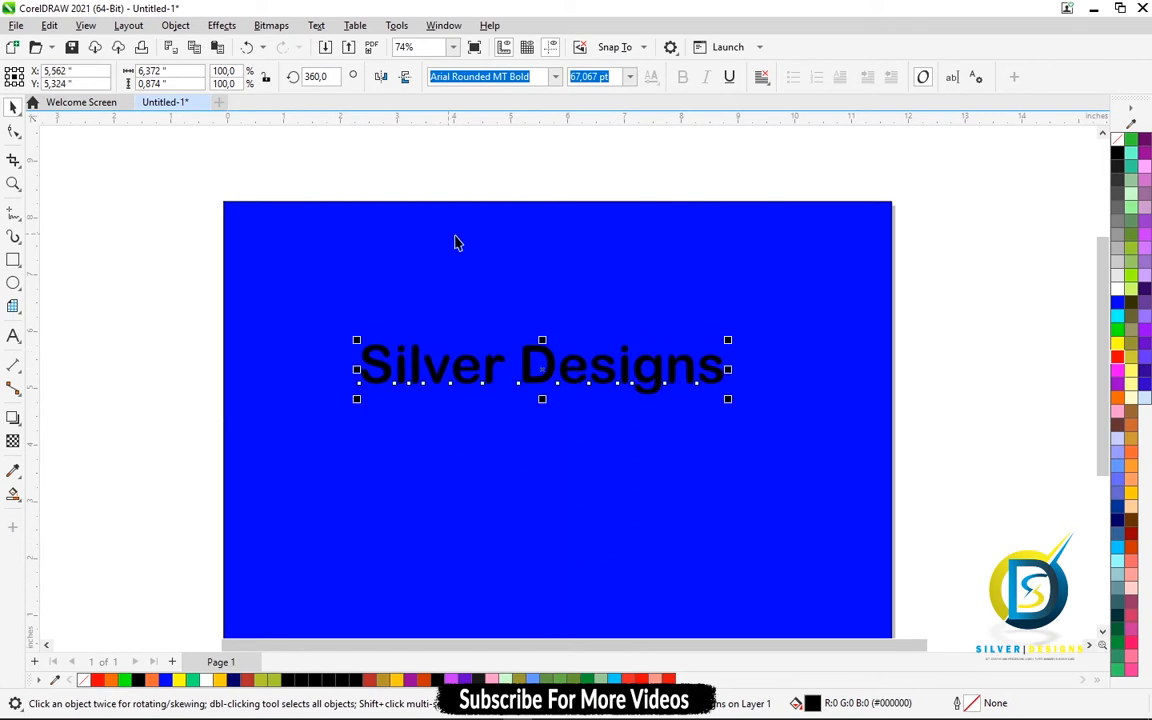
Step: Mirror the "Silver Designs" text horizontally and undo the flip
left_click(381, 77)
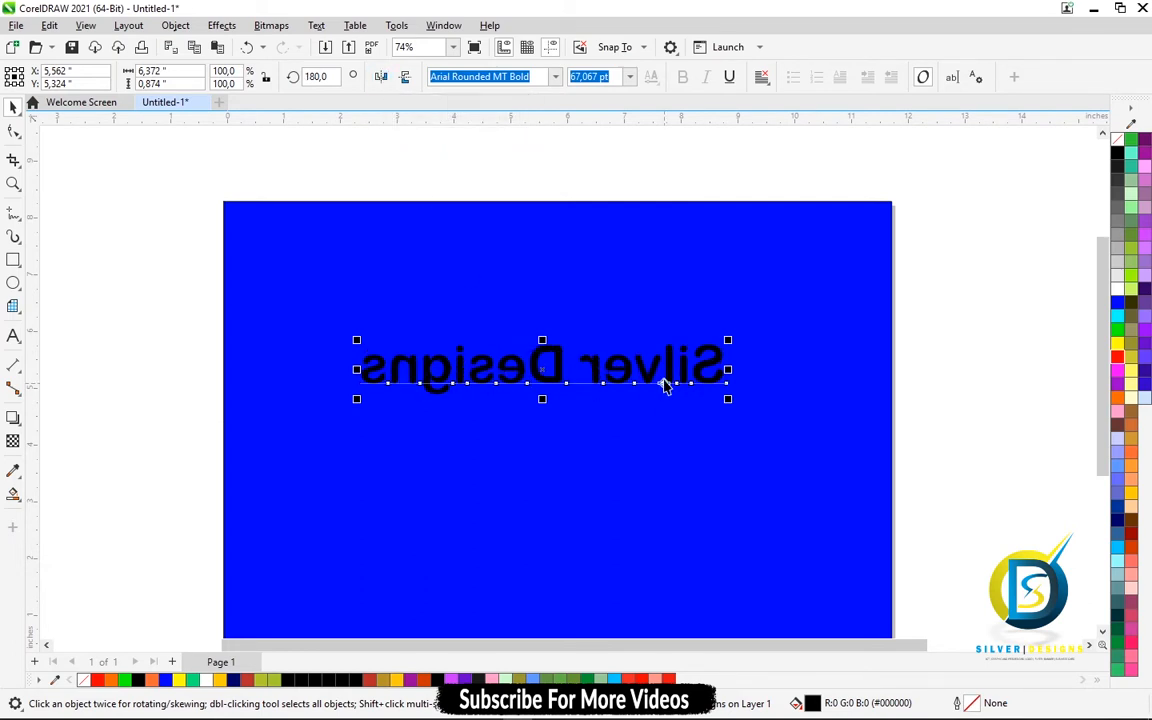
key("ctrl+comma")
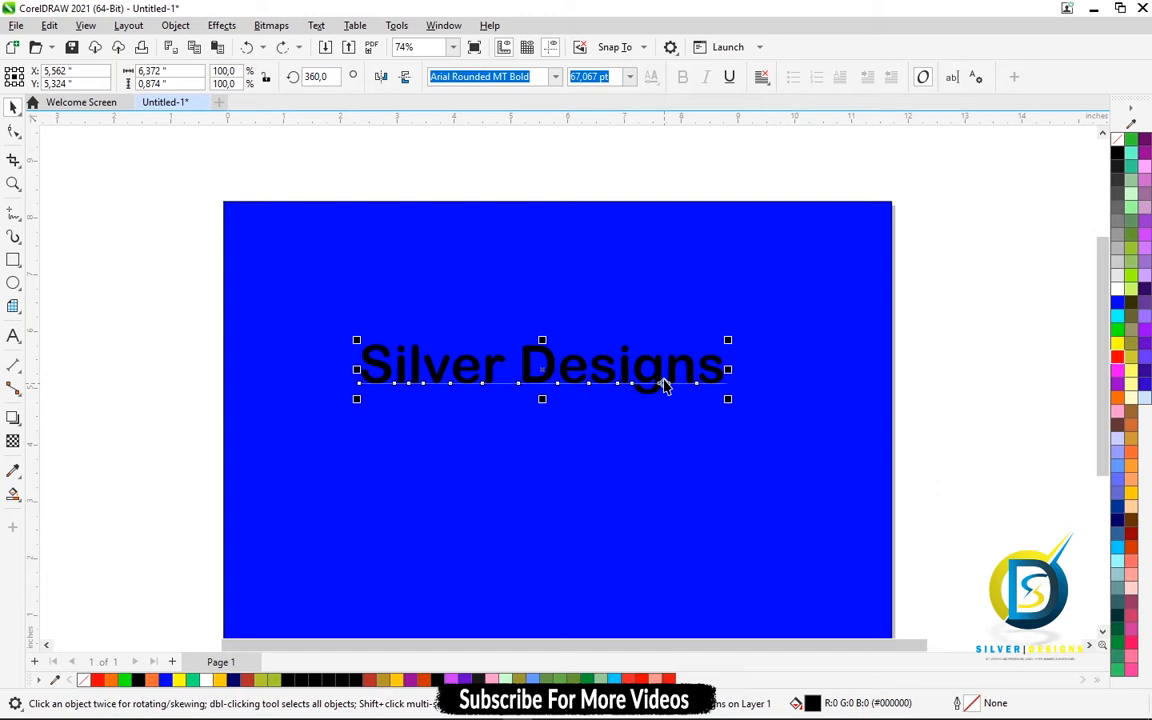
Step: Mirror the text vertically and move it up near the upper edge of the blue page
left_click(405, 79)
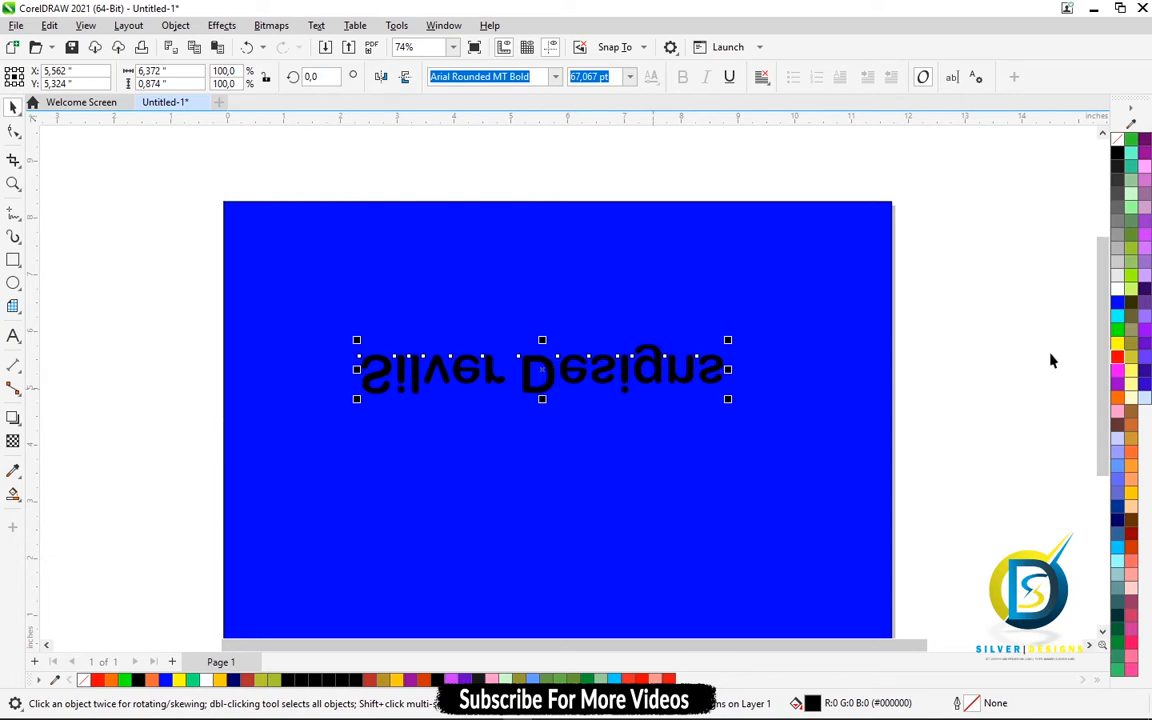
left_click_drag(1106, 373, 1106, 398)
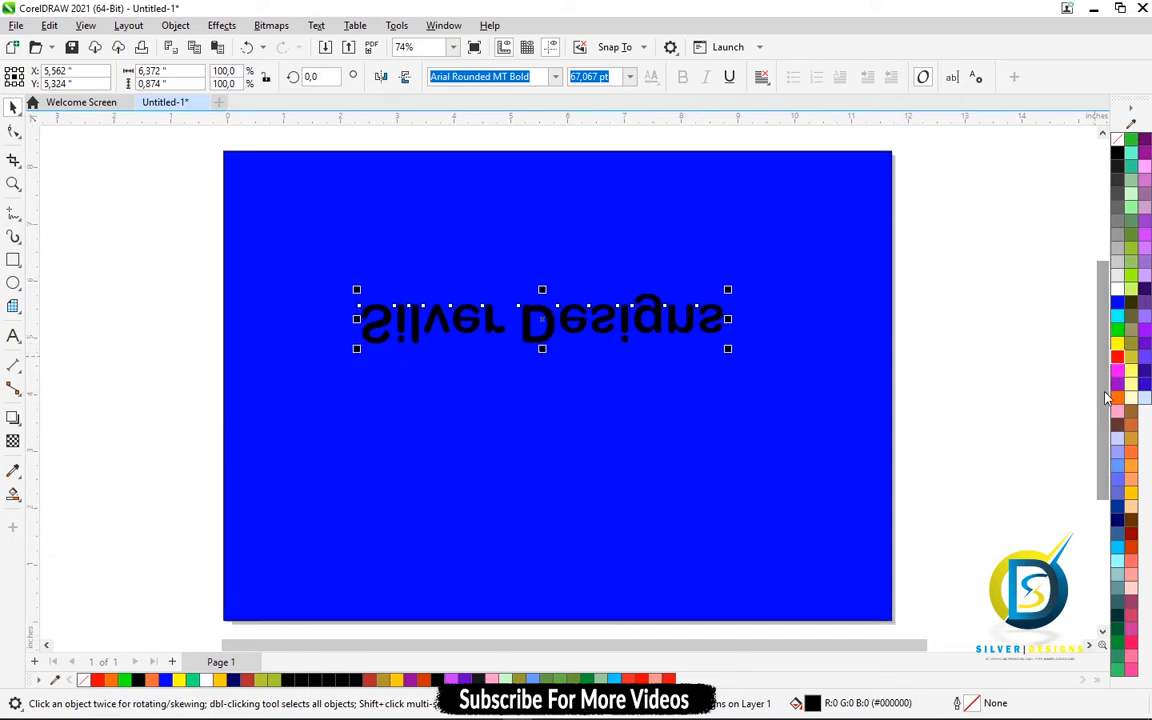
left_click_drag(535, 338, 525, 258)
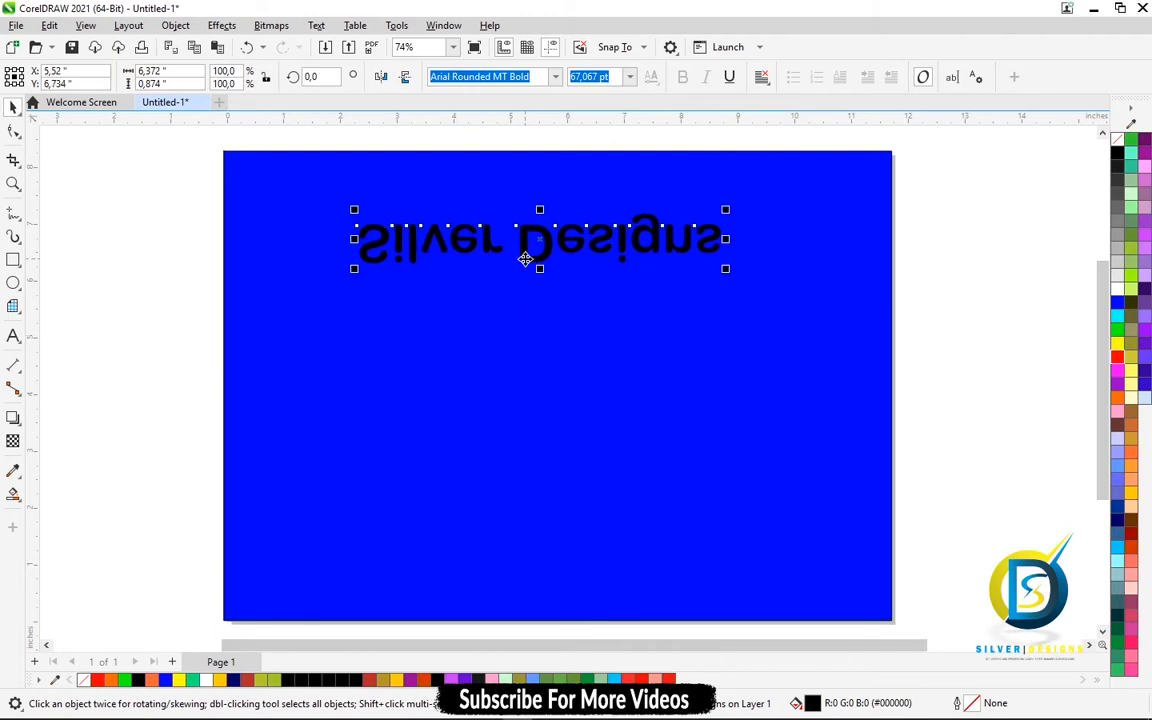
Step: Draw a circle about 3.2 inches across below the text and convert it to a pie shape
left_click(13, 260)
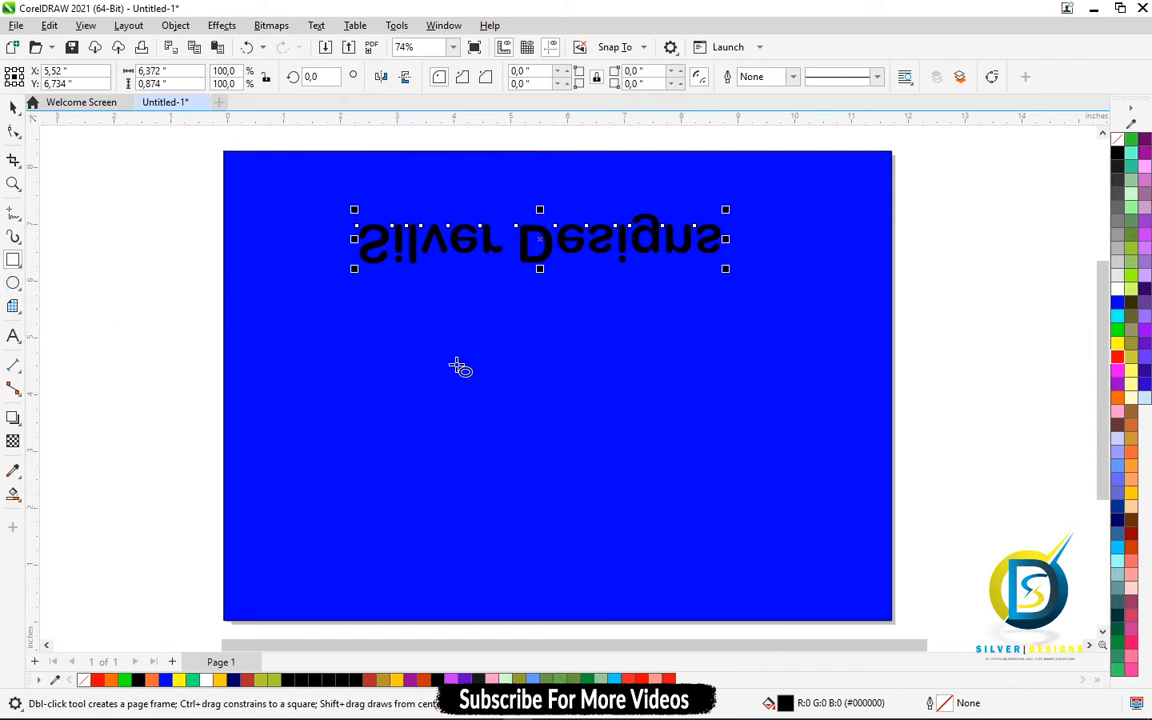
key("F7")
left_click_drag(411, 353, 600, 490)
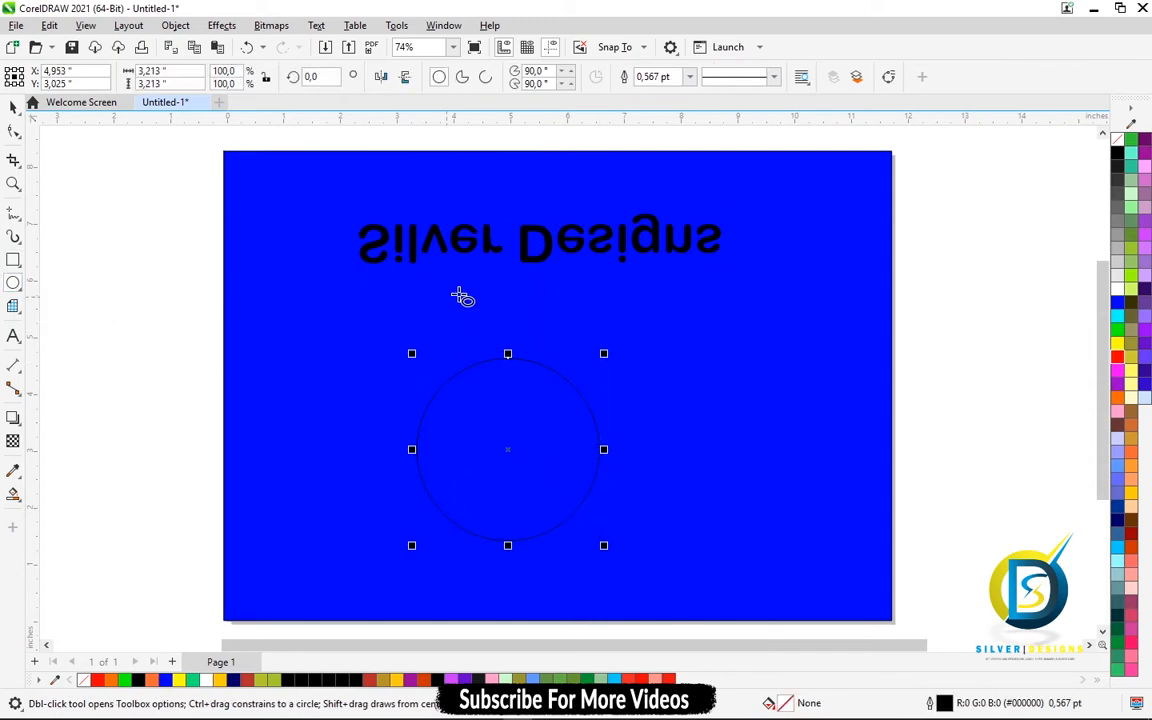
left_click(463, 78)
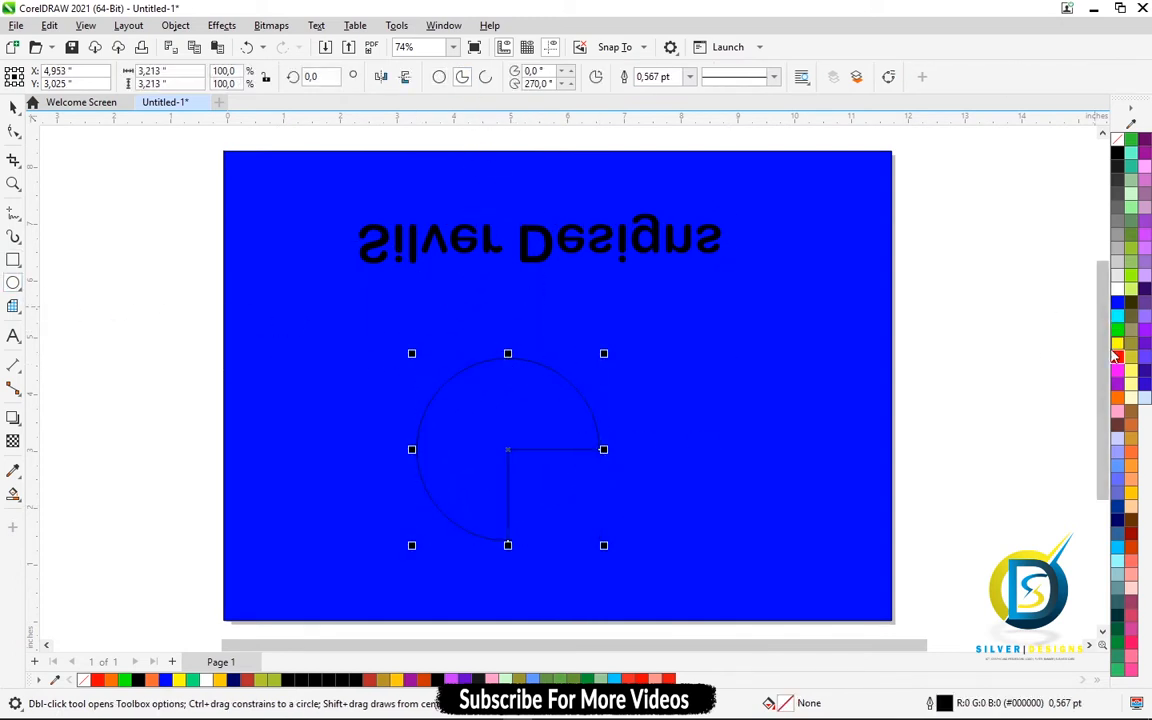
Step: Fill the pie shape with yellow and move it up closer beneath the text
left_click(1117, 344)
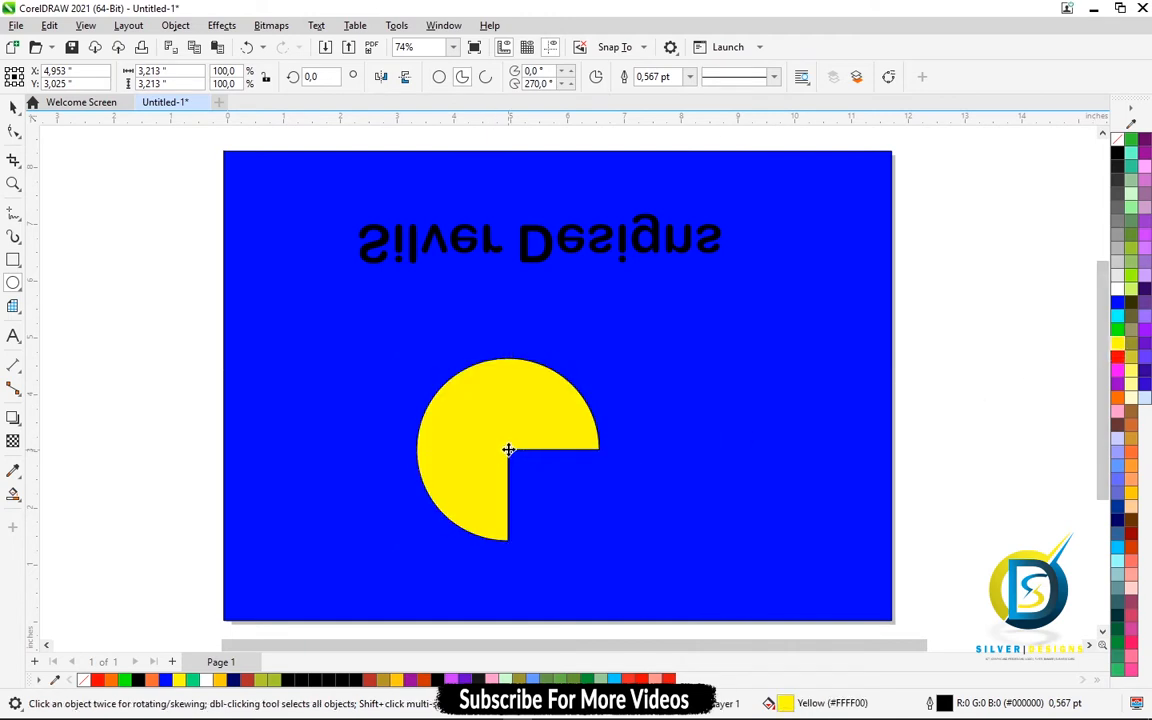
left_click_drag(506, 447, 478, 386)
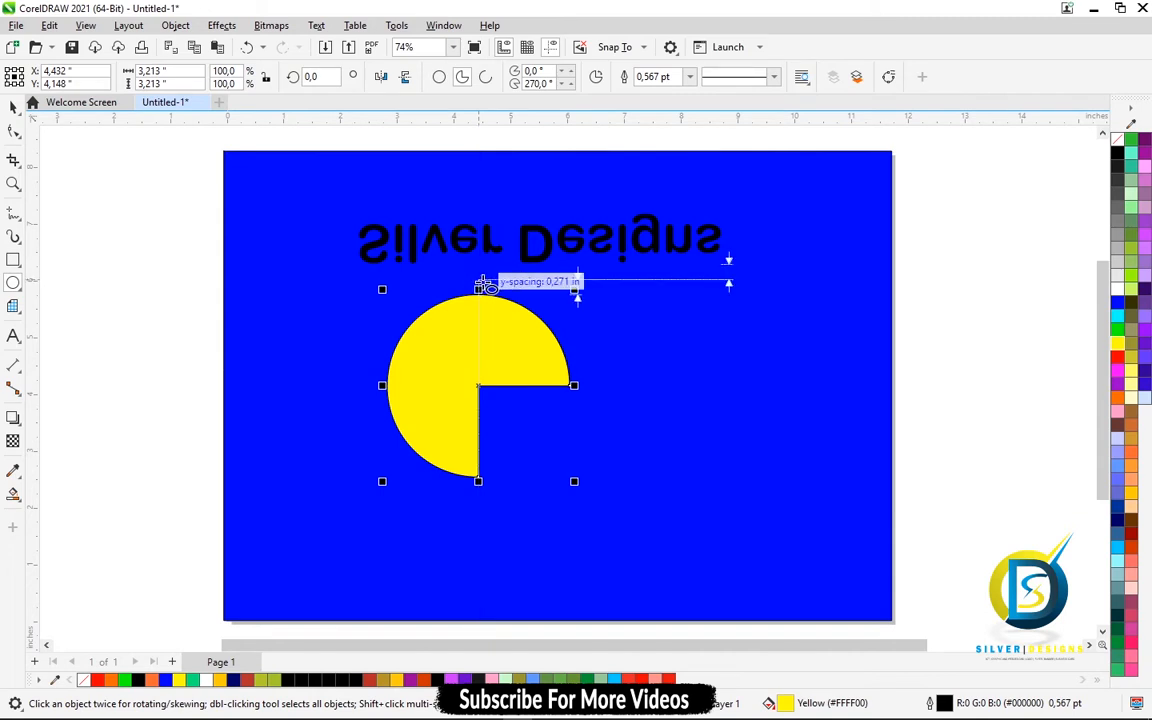
Step: Try mirroring the yellow pie shape horizontally and vertically, and delete the shape
left_click(381, 78)
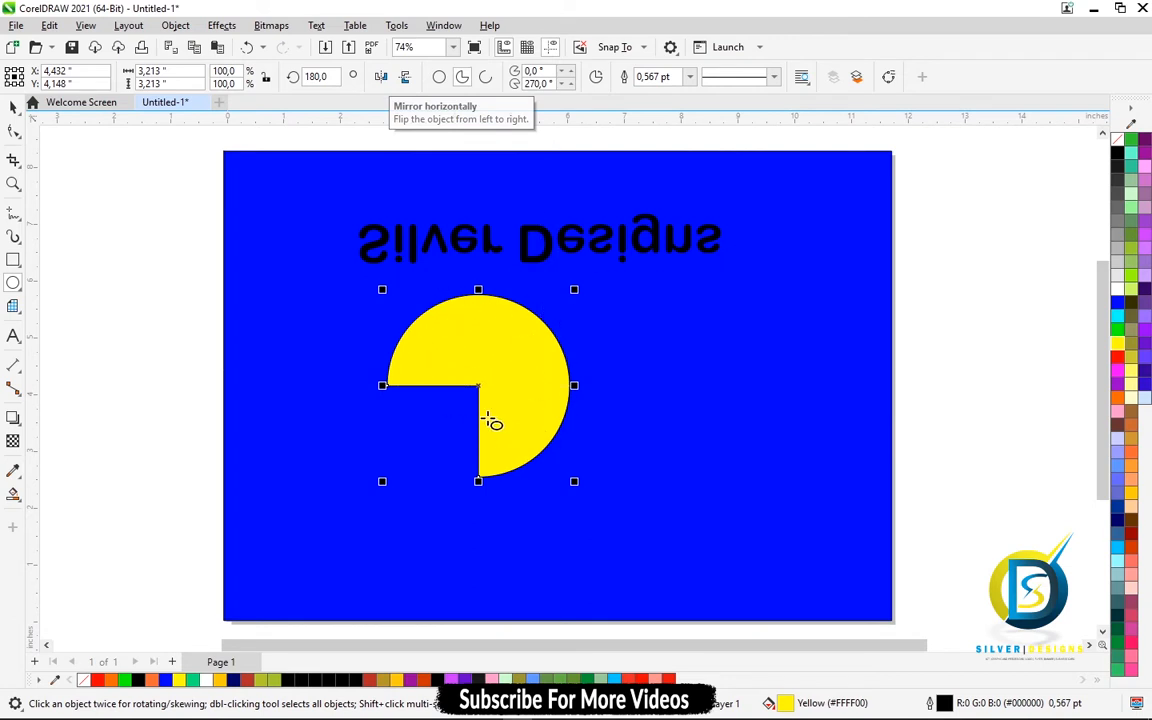
key("ctrl+z")
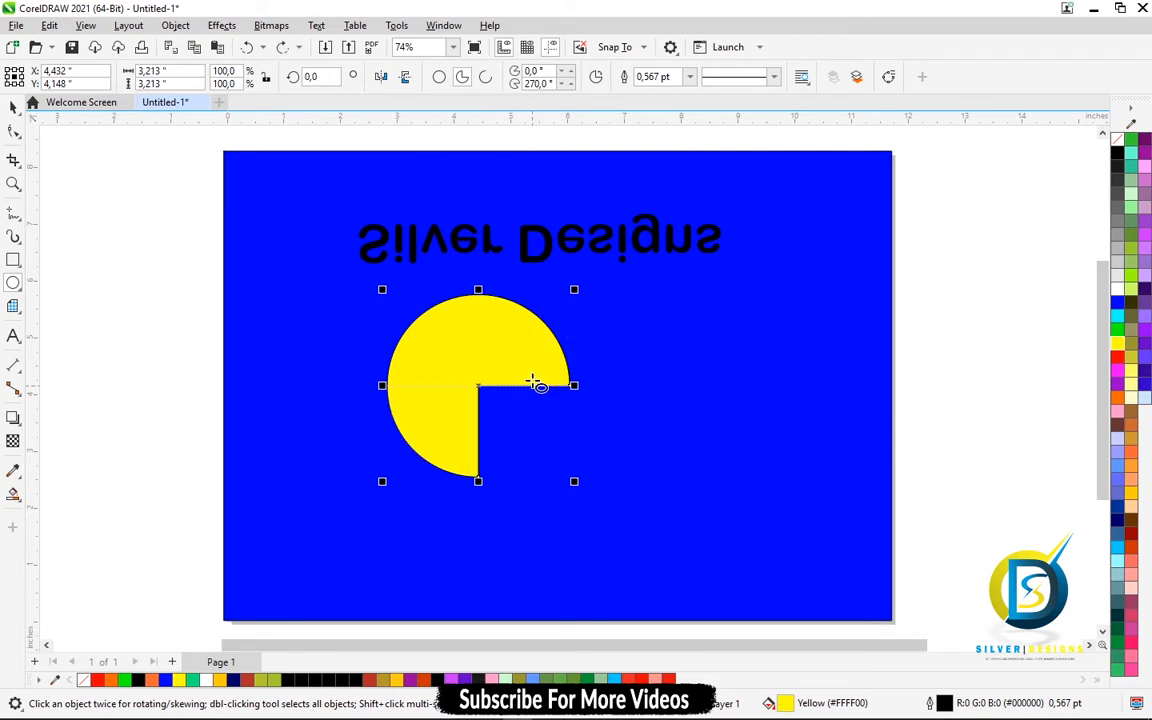
left_click(405, 80)
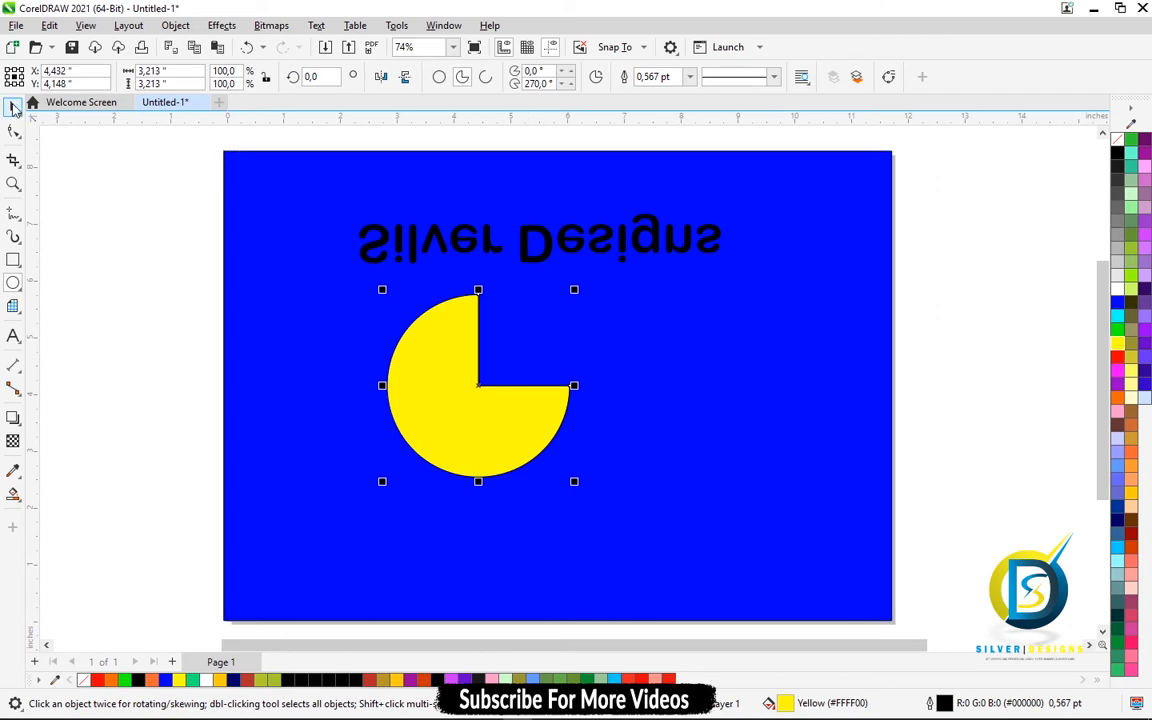
left_click(482, 408)
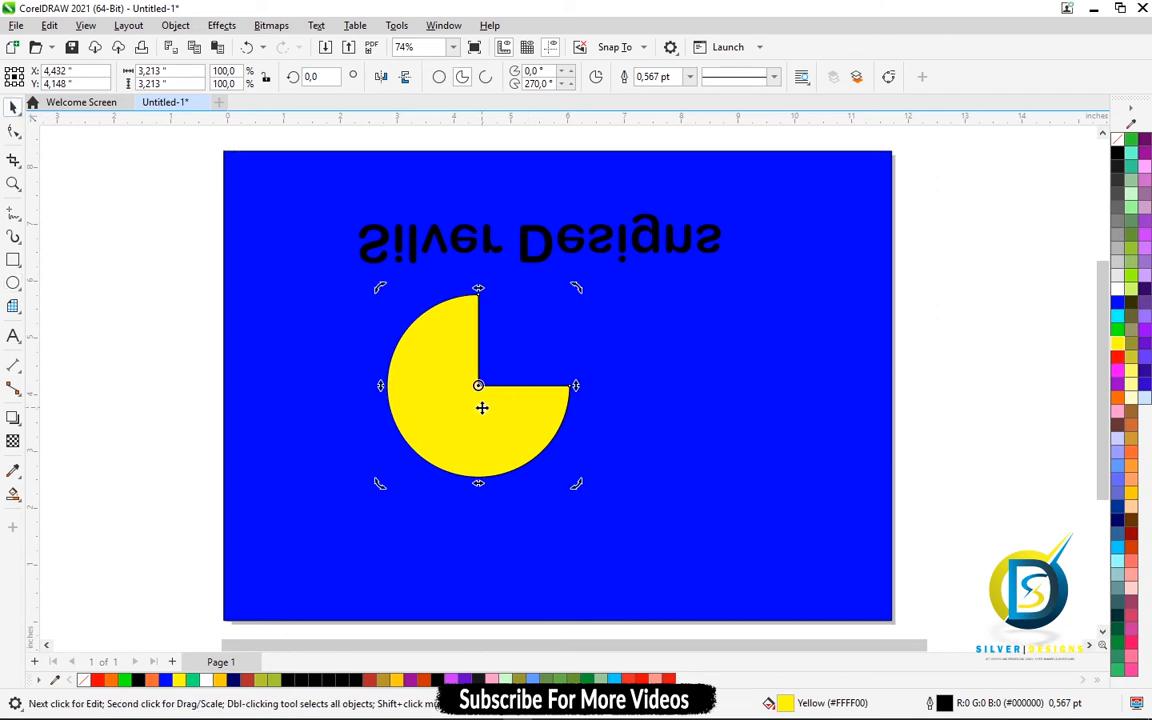
key("Delete")
Step: Flip the "Silver Designs" text horizontally and vertically until it reads normally, and deselect it
left_click(522, 259)
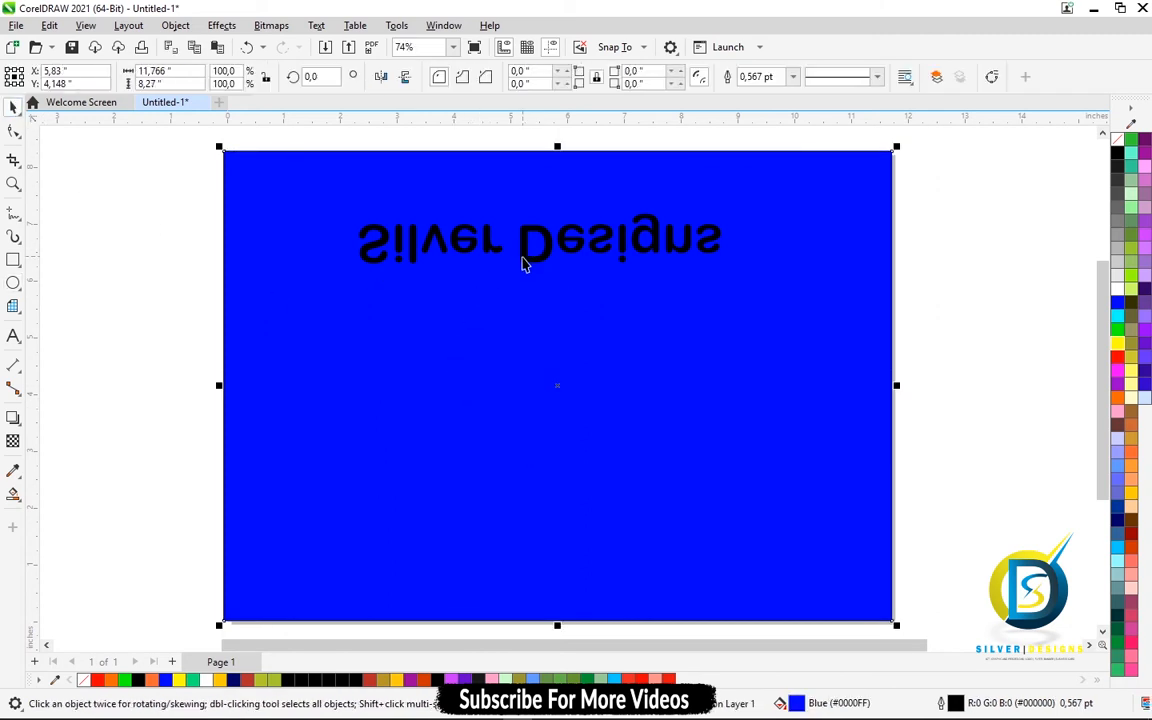
left_click(524, 257)
left_click(381, 79)
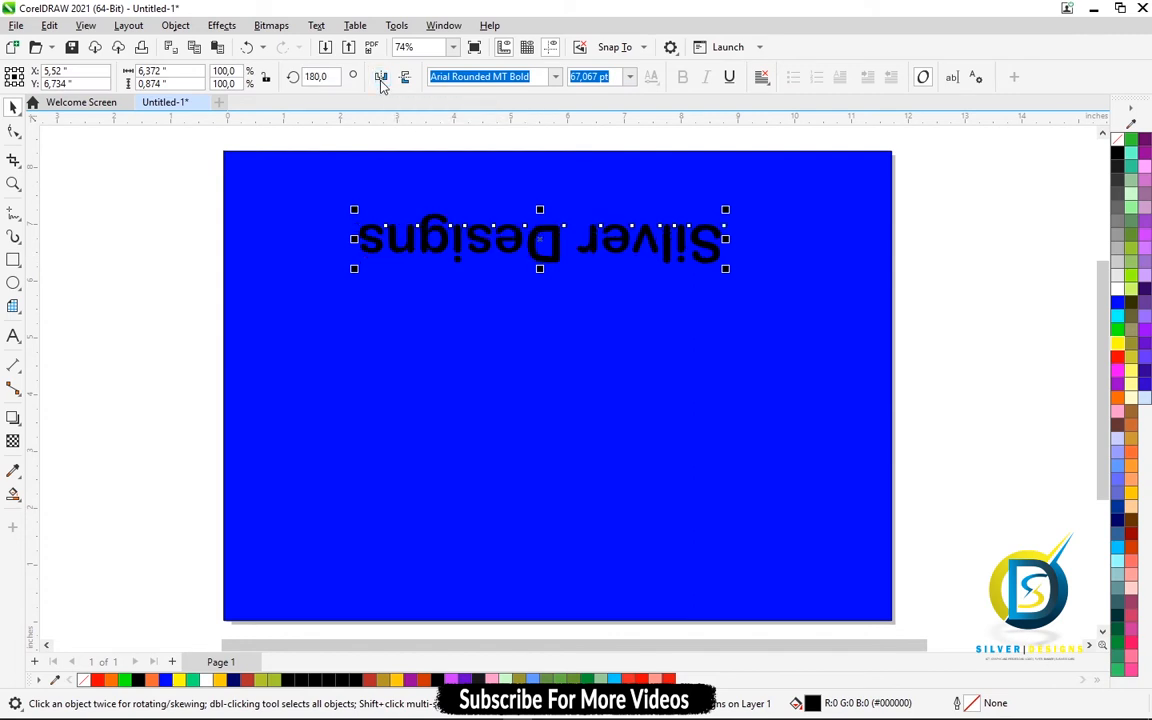
left_click(381, 79)
left_click(381, 79)
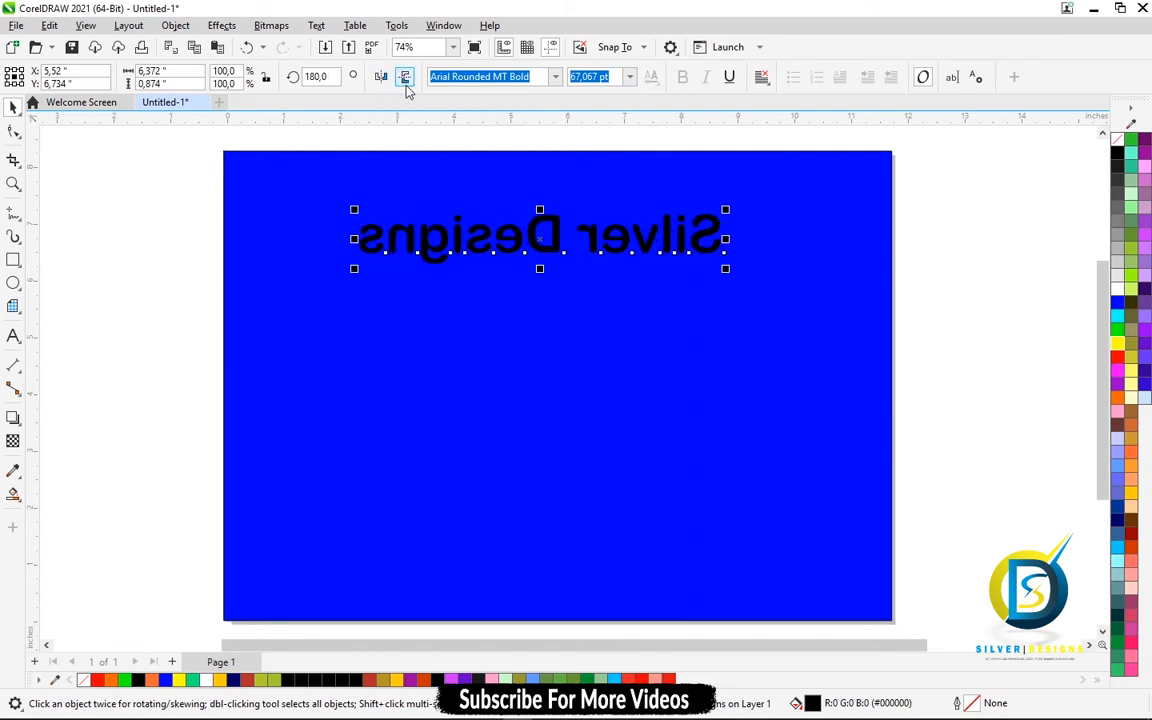
left_click(385, 81)
left_click(385, 81)
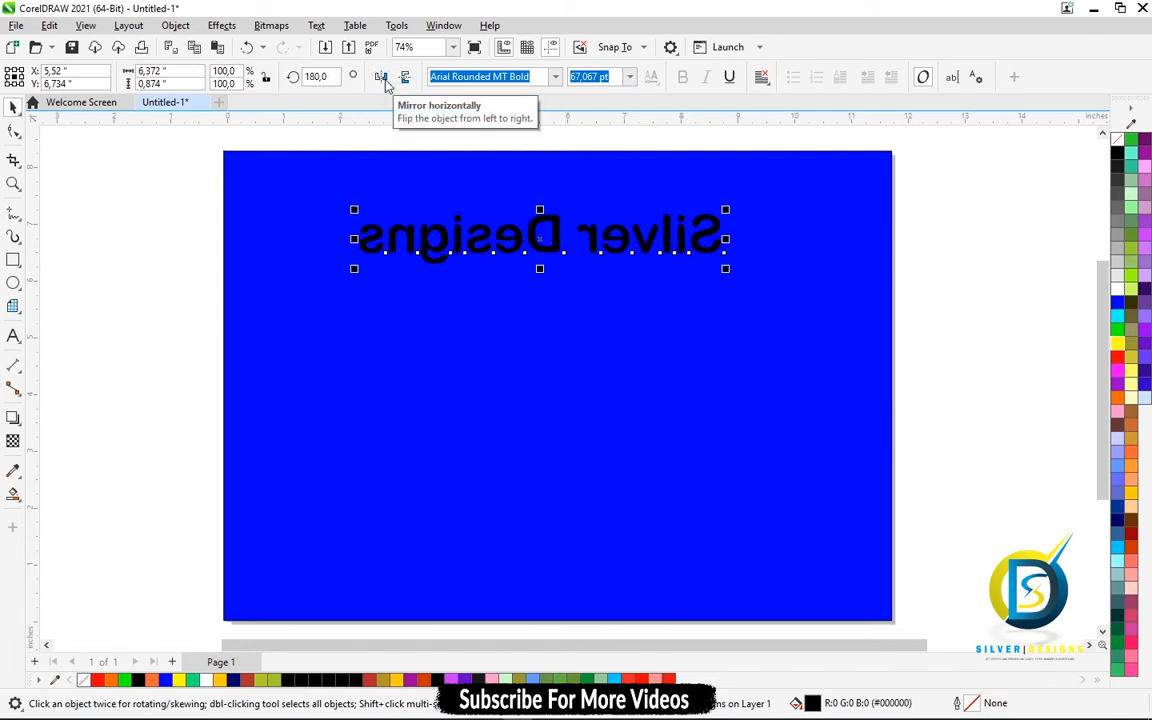
left_click(385, 81)
left_click(951, 345)
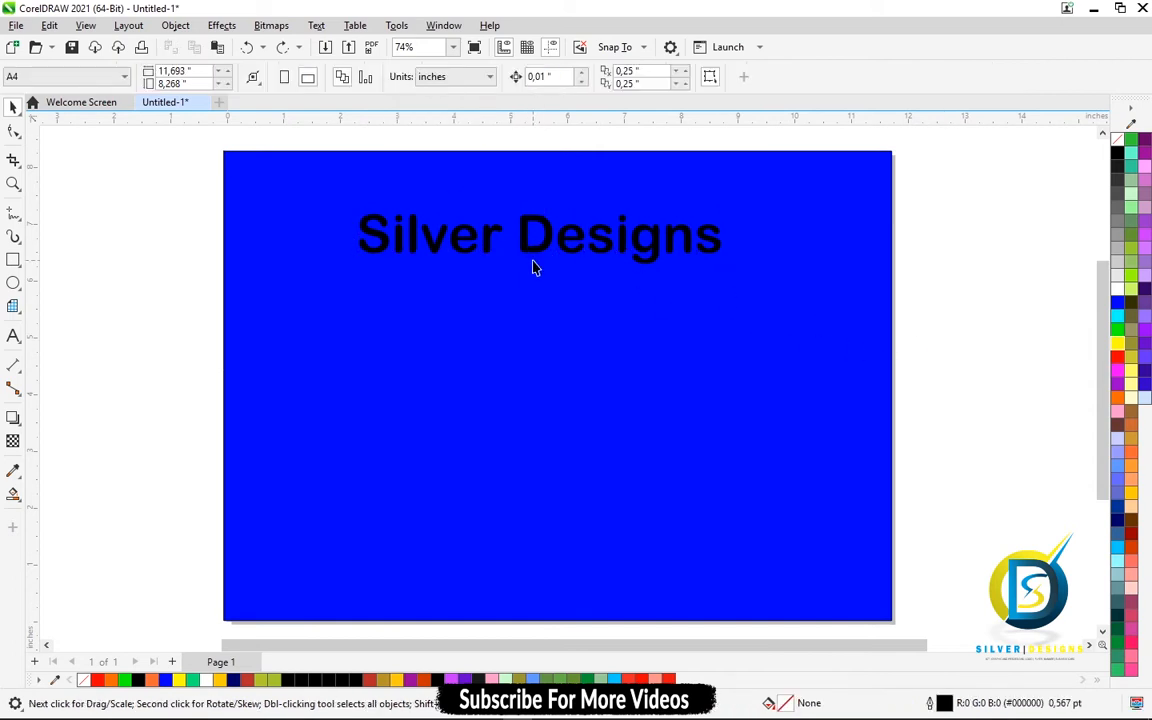
Step: Change the font of the "Silver Designs" text to Bebas and leave text editing
left_click(537, 250)
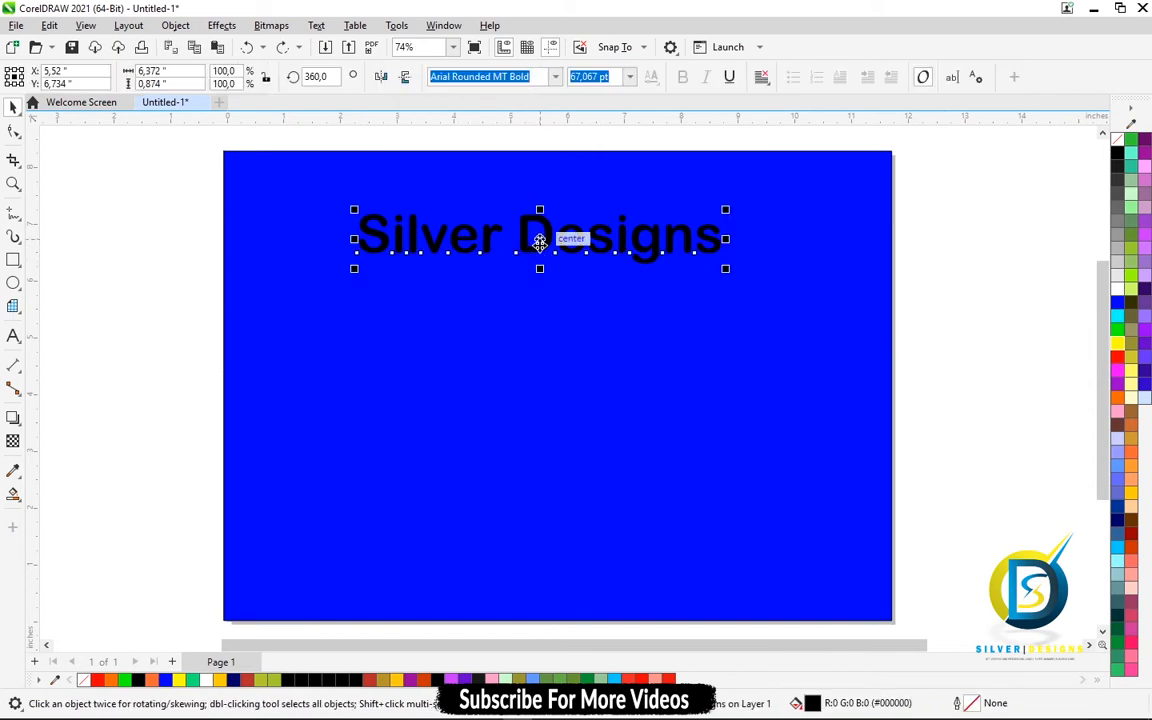
left_click(14, 338)
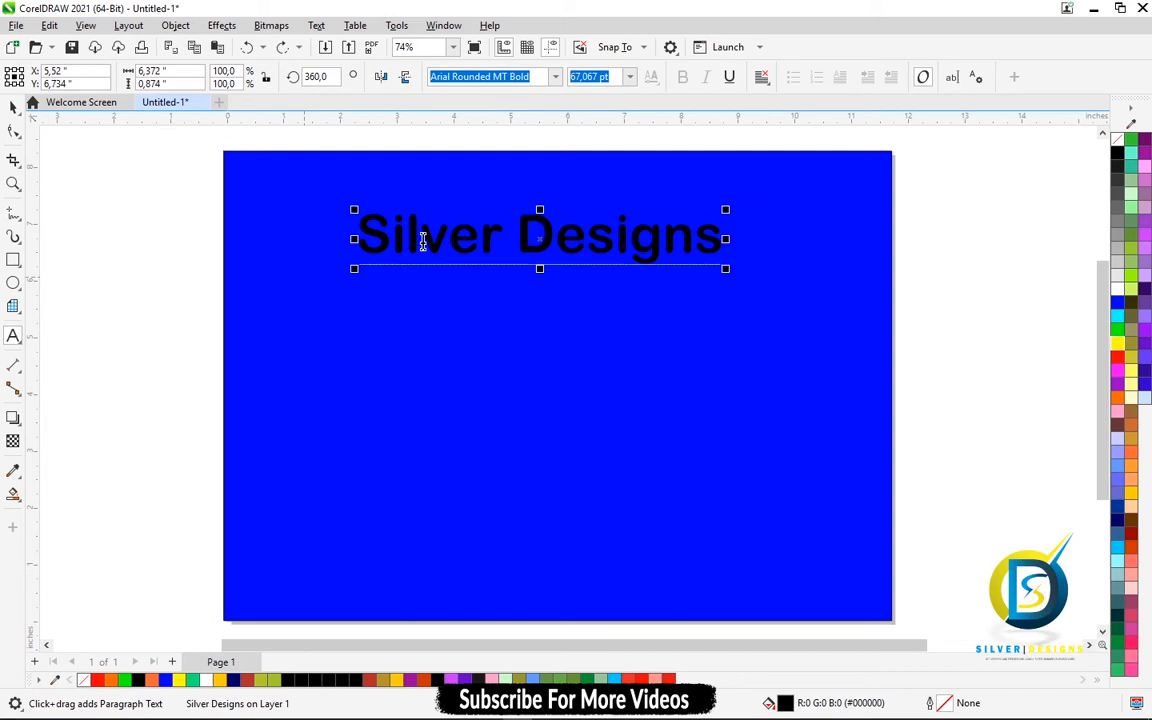
left_click(556, 79)
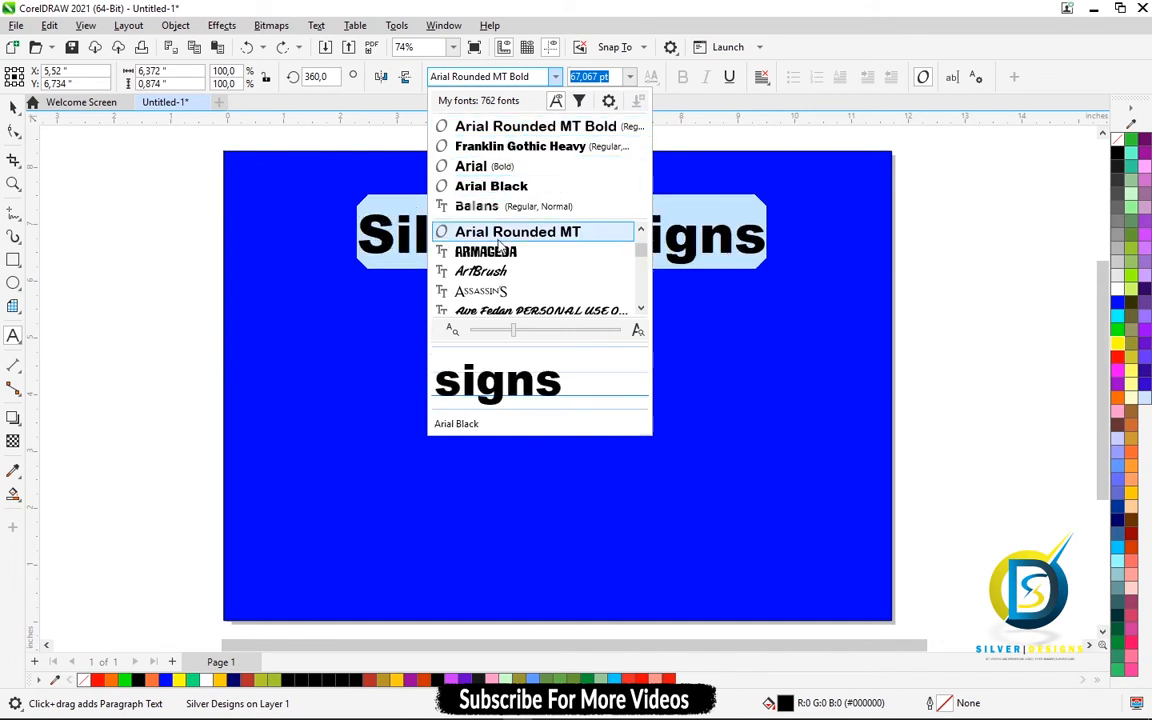
scroll(503, 255, "down", 4)
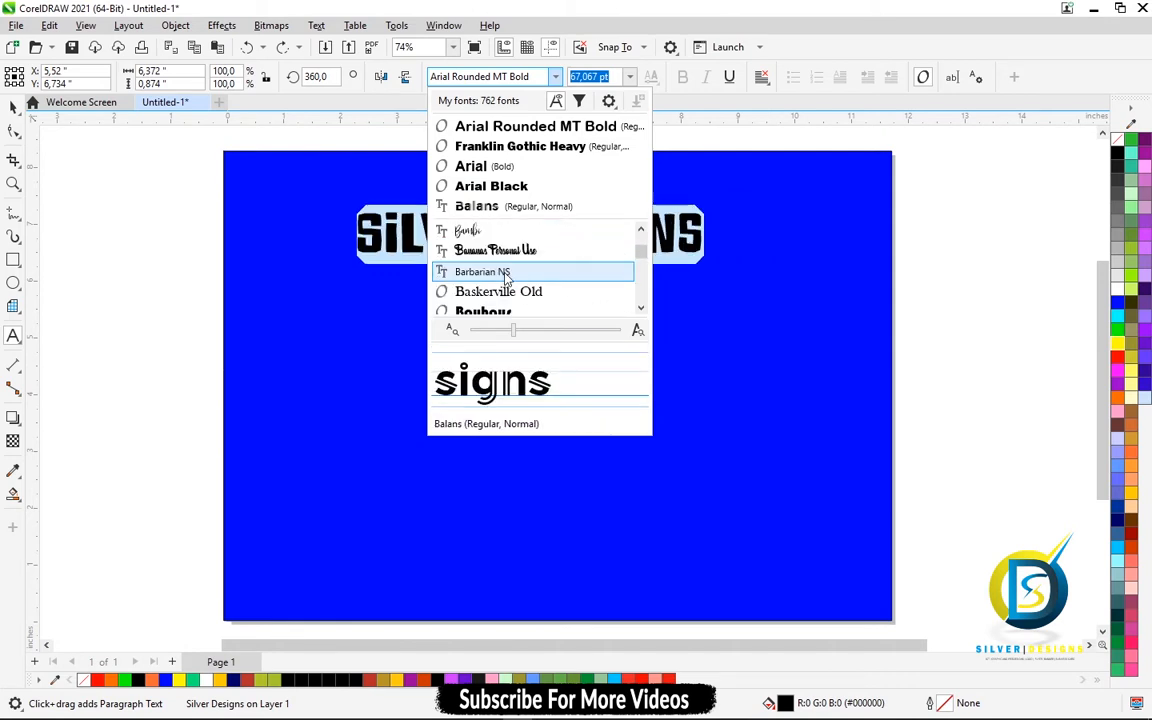
scroll(501, 267, "down", 2)
scroll(504, 273, "up", 1)
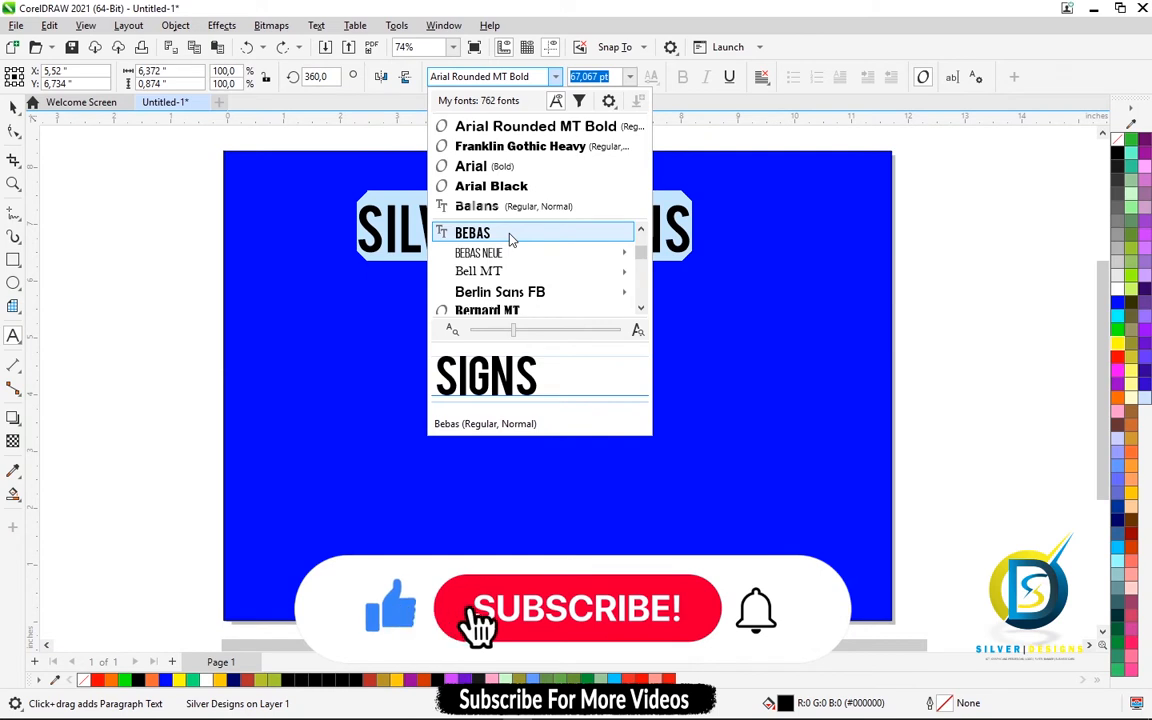
left_click(506, 236)
left_click(631, 238)
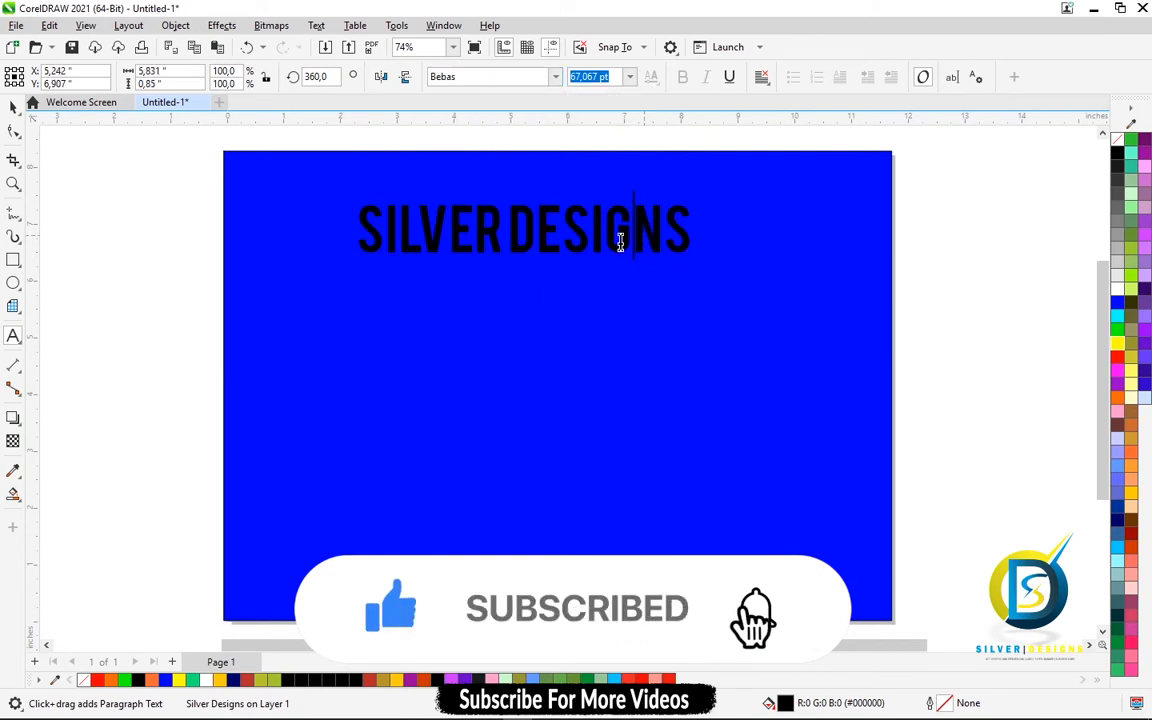
left_click(250, 229)
left_click(13, 107)
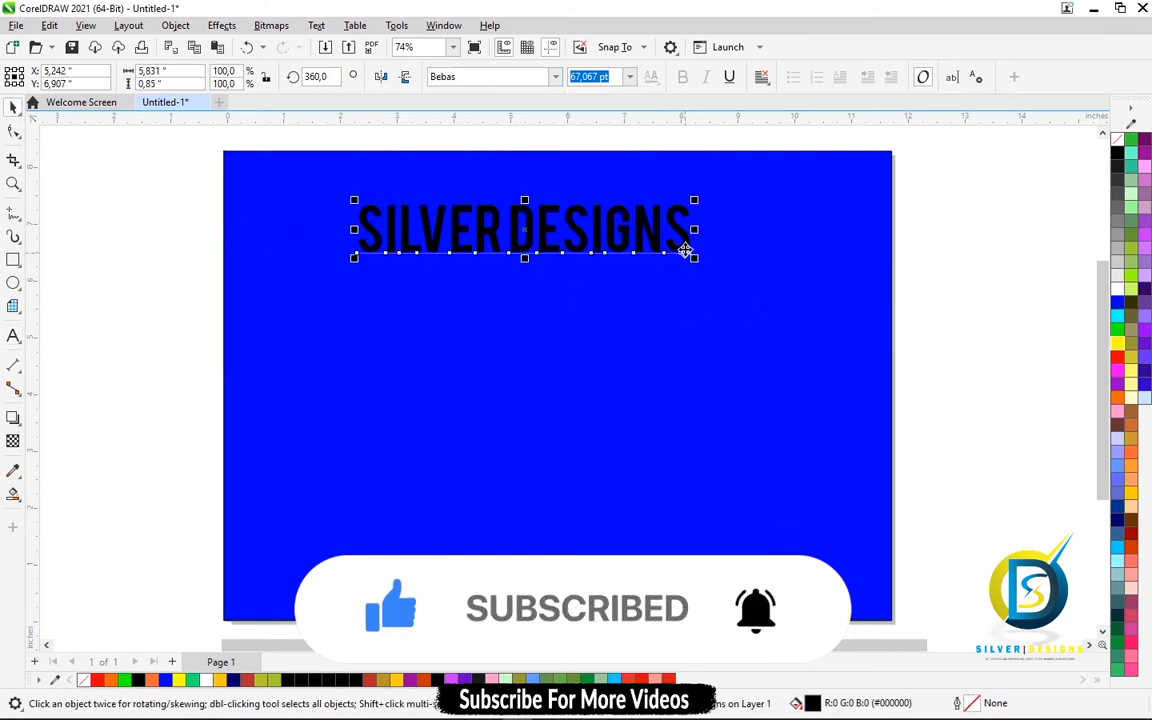
left_click(735, 290)
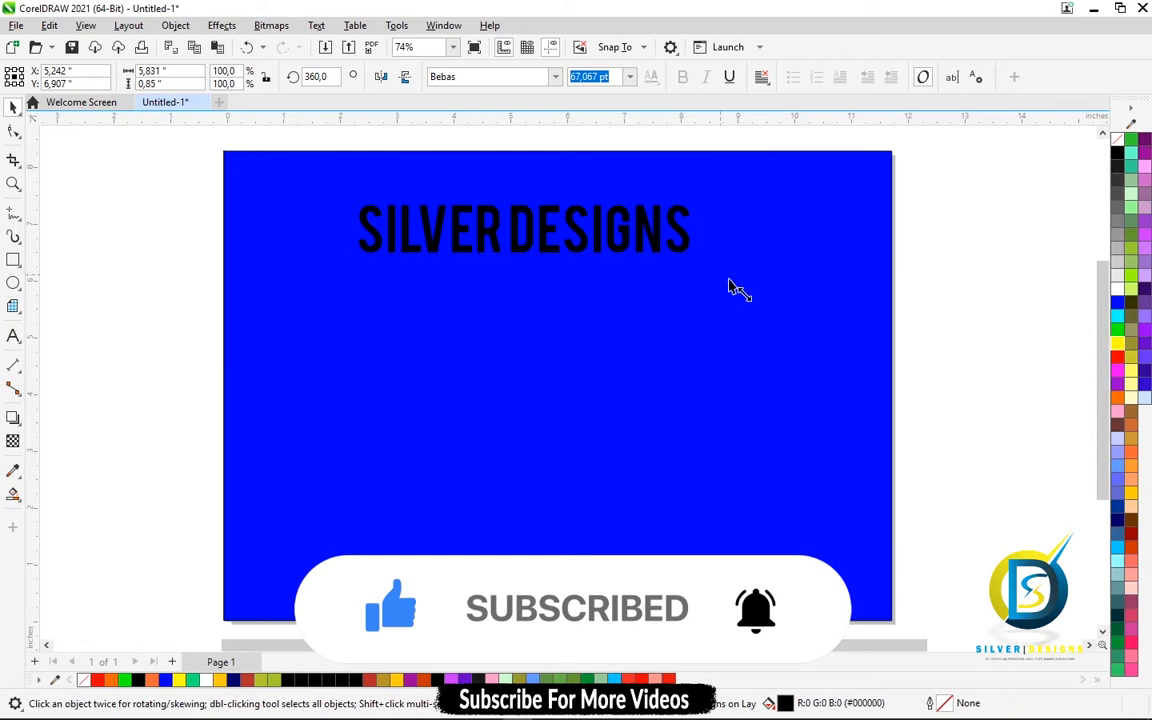
left_click(668, 249)
left_click(656, 249)
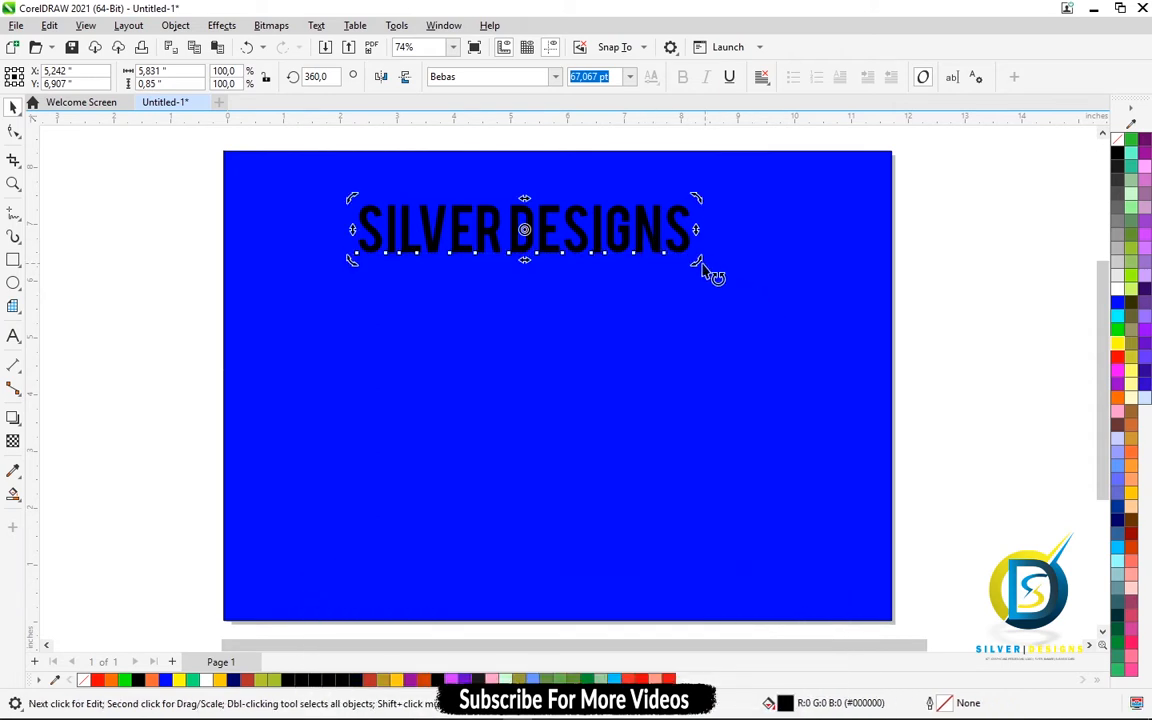
left_click(967, 285)
left_click(660, 248)
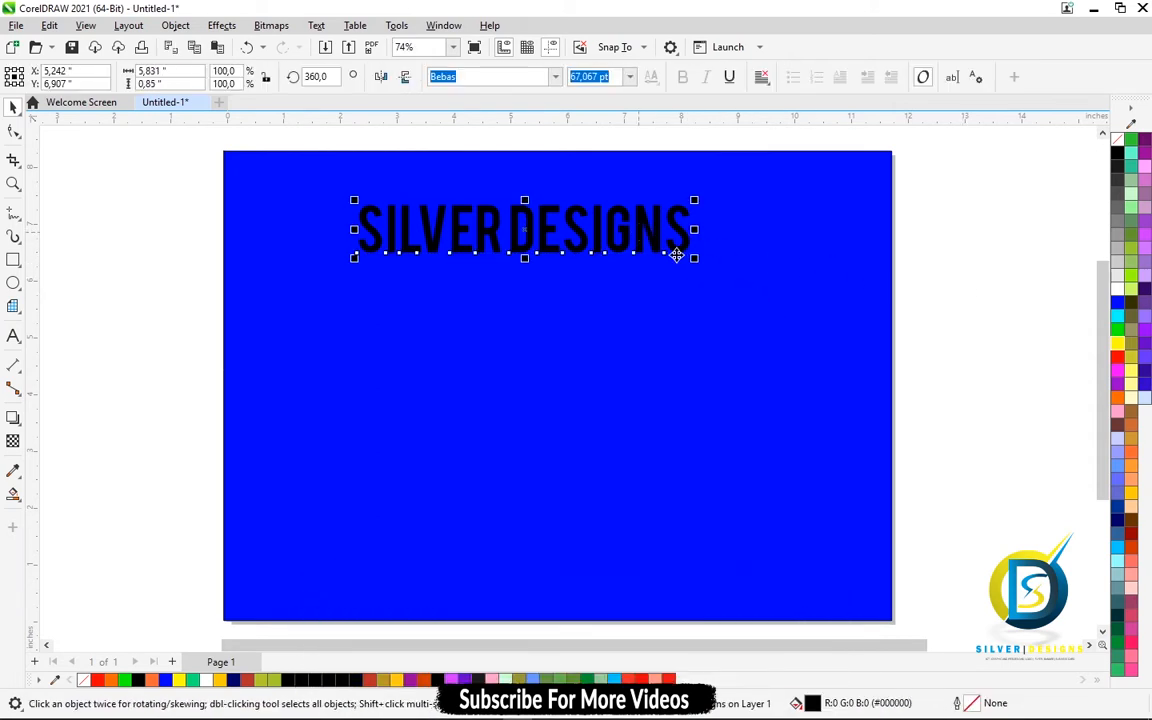
left_click(766, 301)
left_click(653, 231)
left_click(666, 247)
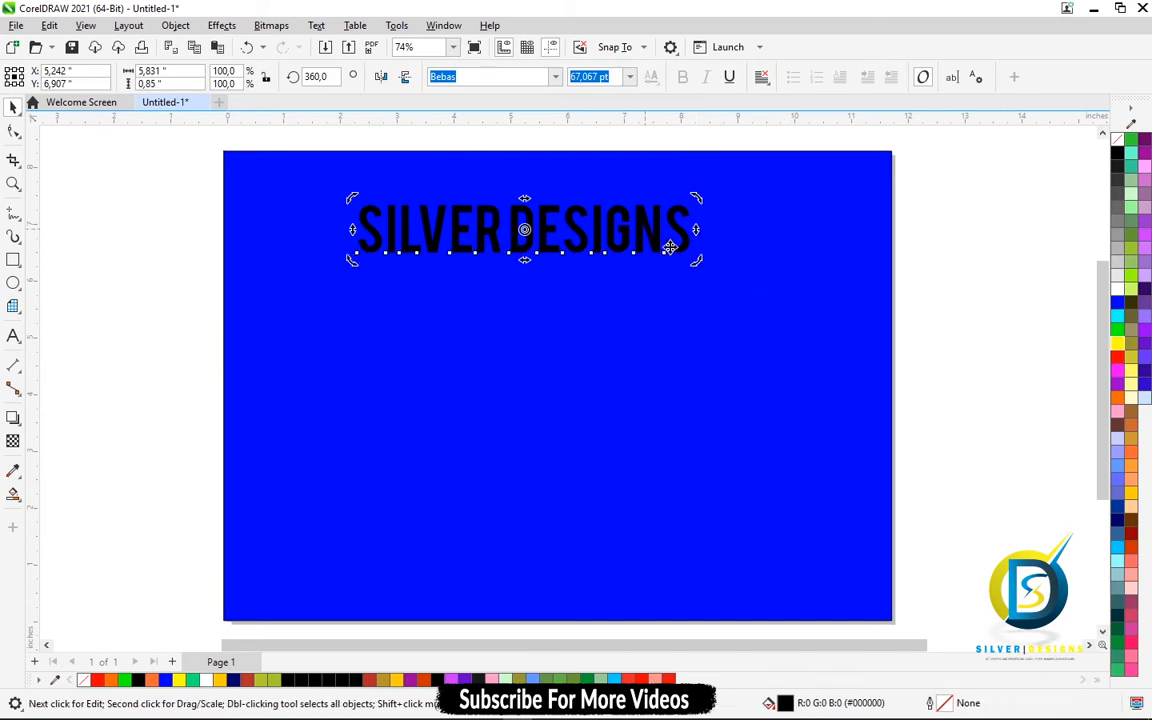
left_click(879, 265)
Step: Enlarge the "Silver Designs" text proportionally to about 7.9 inches wide and center it horizontally on the page
left_click(697, 262)
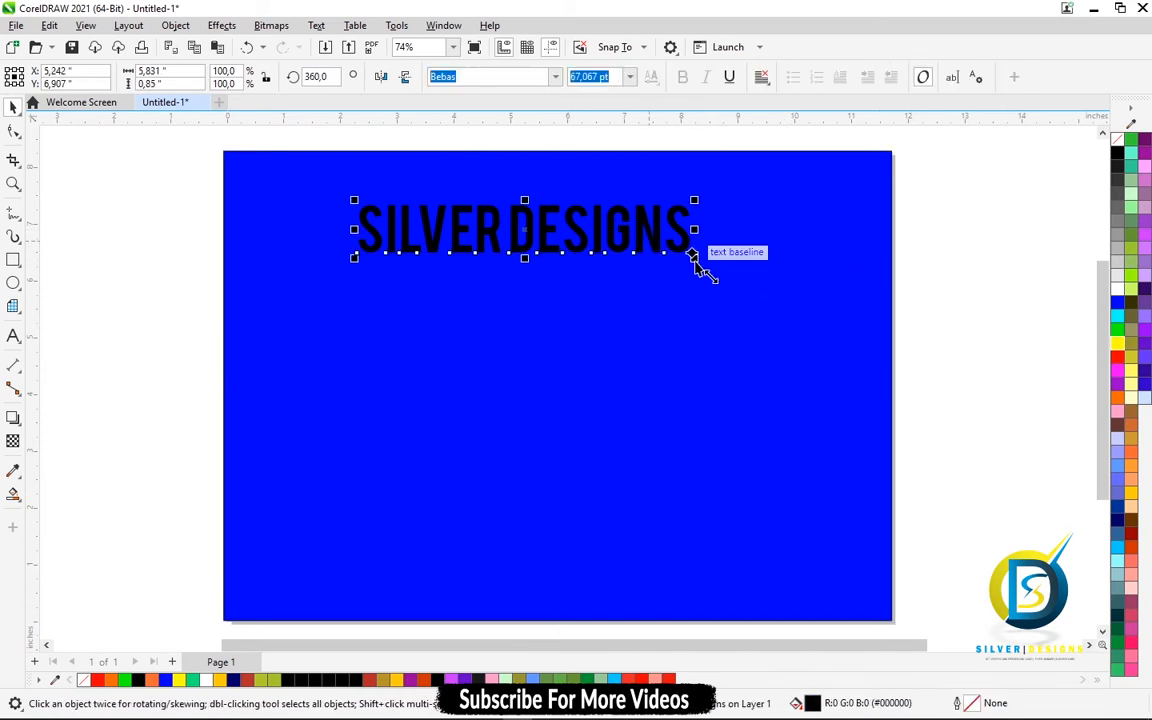
left_click_drag(694, 259, 812, 318)
left_click_drag(596, 231, 569, 229)
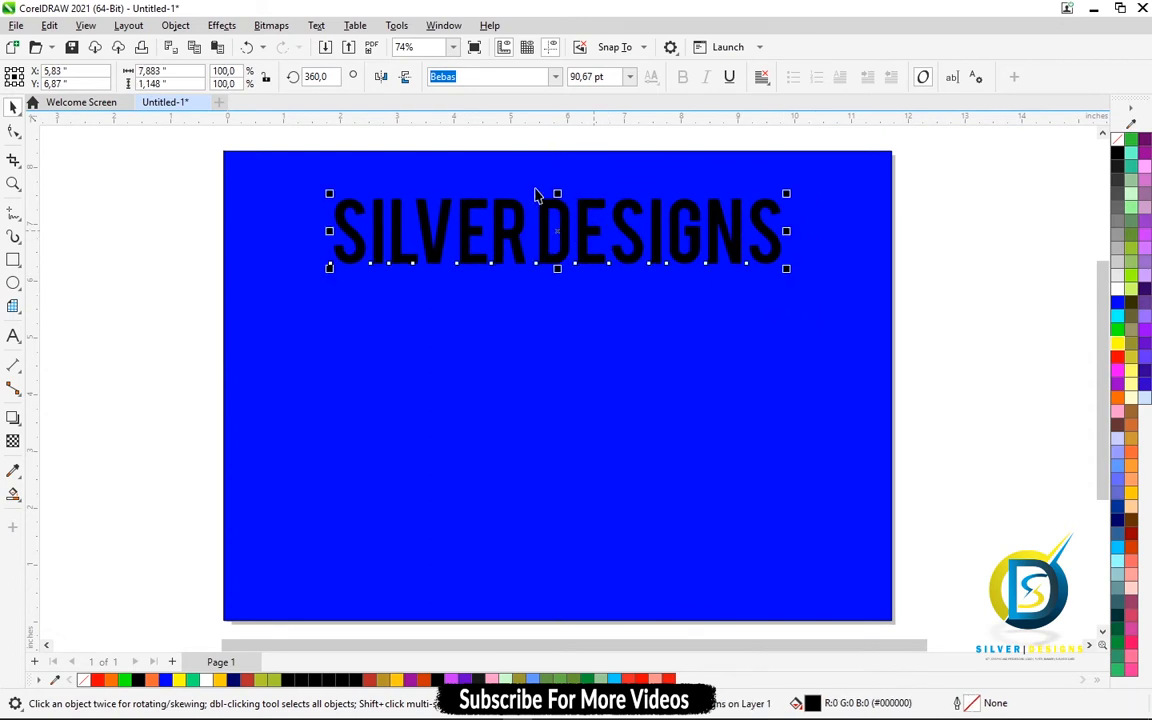
Step: Preview Franklin Gothic Heavy on the "Silver Designs" text without applying it, and move the text up slightly
left_click(555, 79)
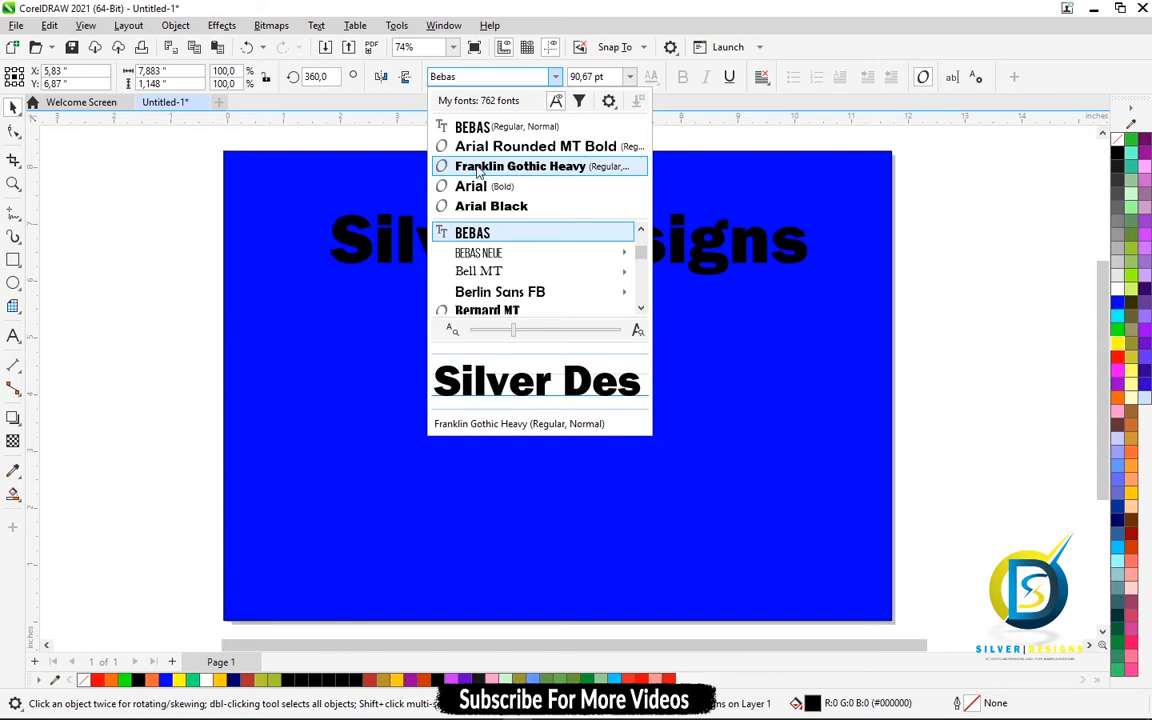
key("Escape")
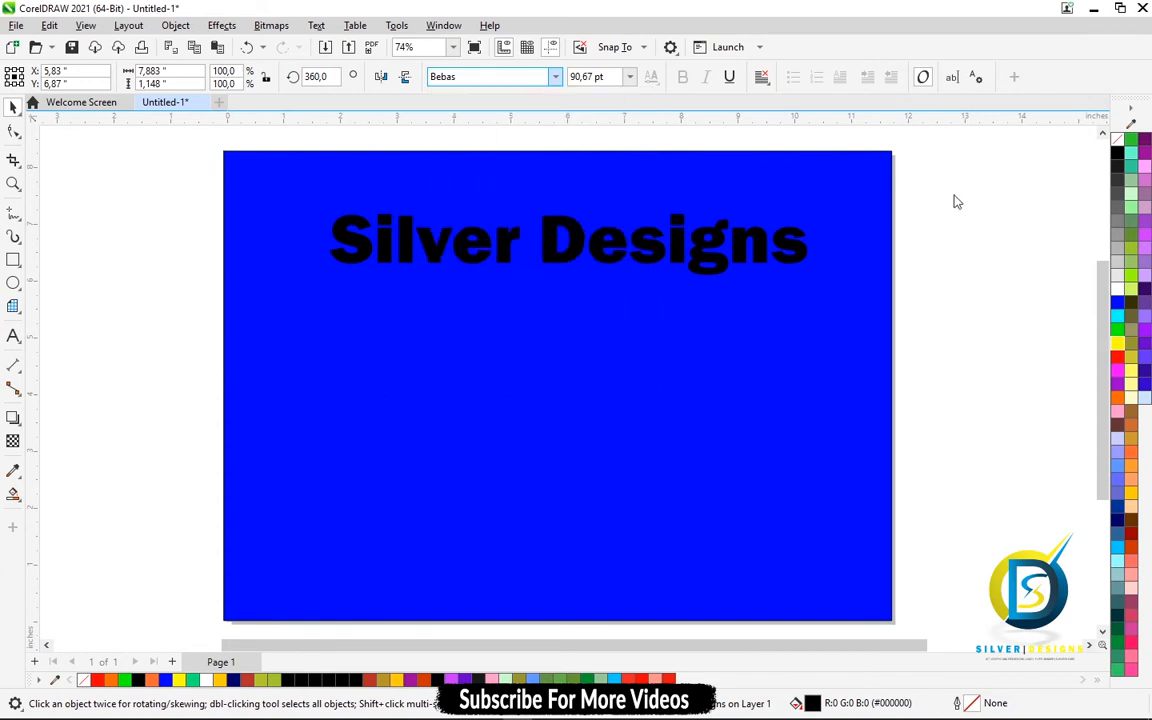
left_click_drag(579, 249, 582, 243)
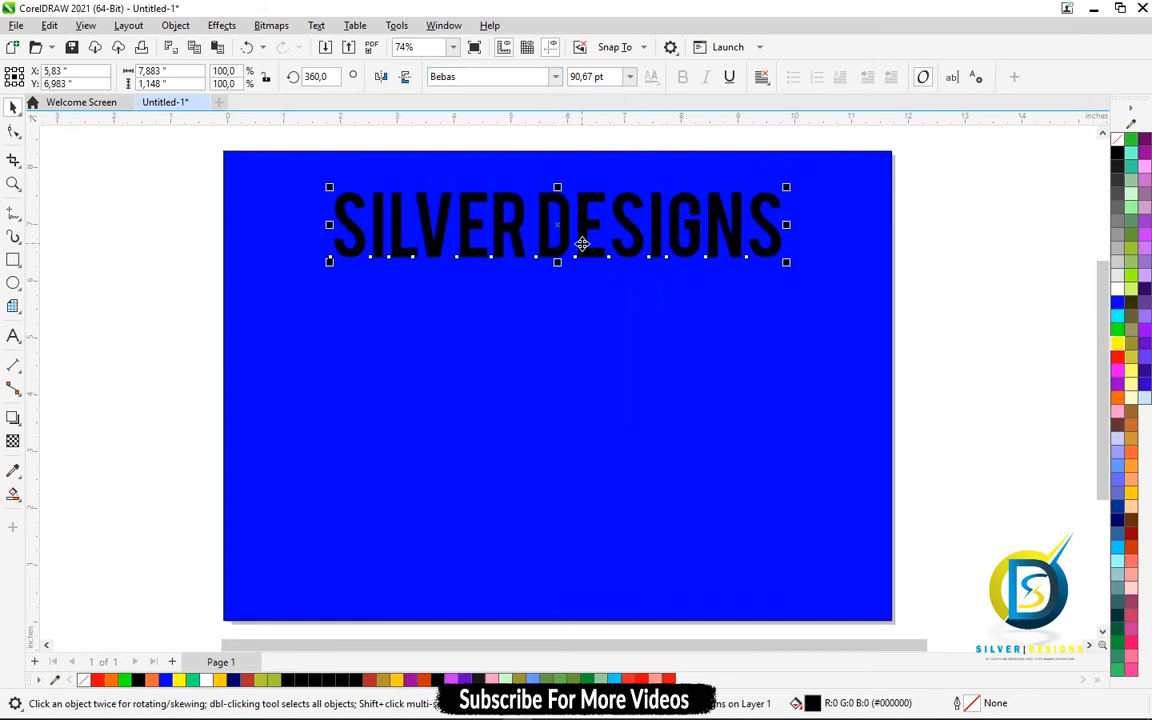
left_click(555, 77)
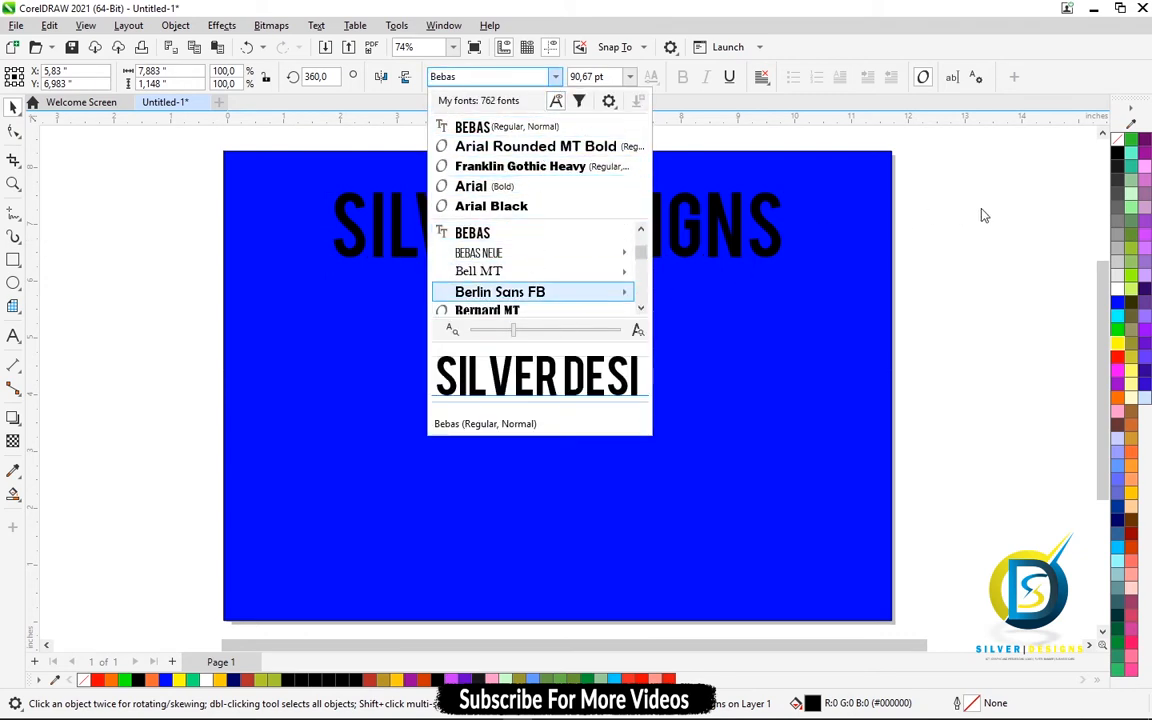
key("Escape")
Step: Try a font size of 200 pt on the "Silver Designs" text and reduce it to 72 pt
left_click(13, 337)
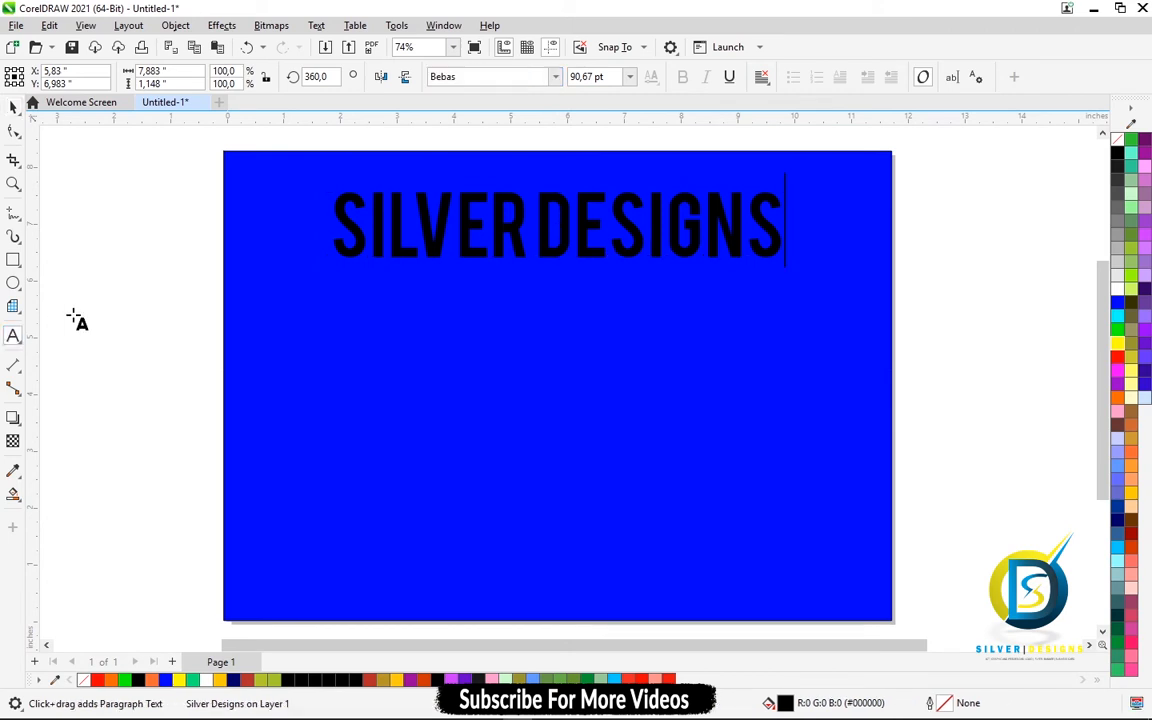
left_click(629, 78)
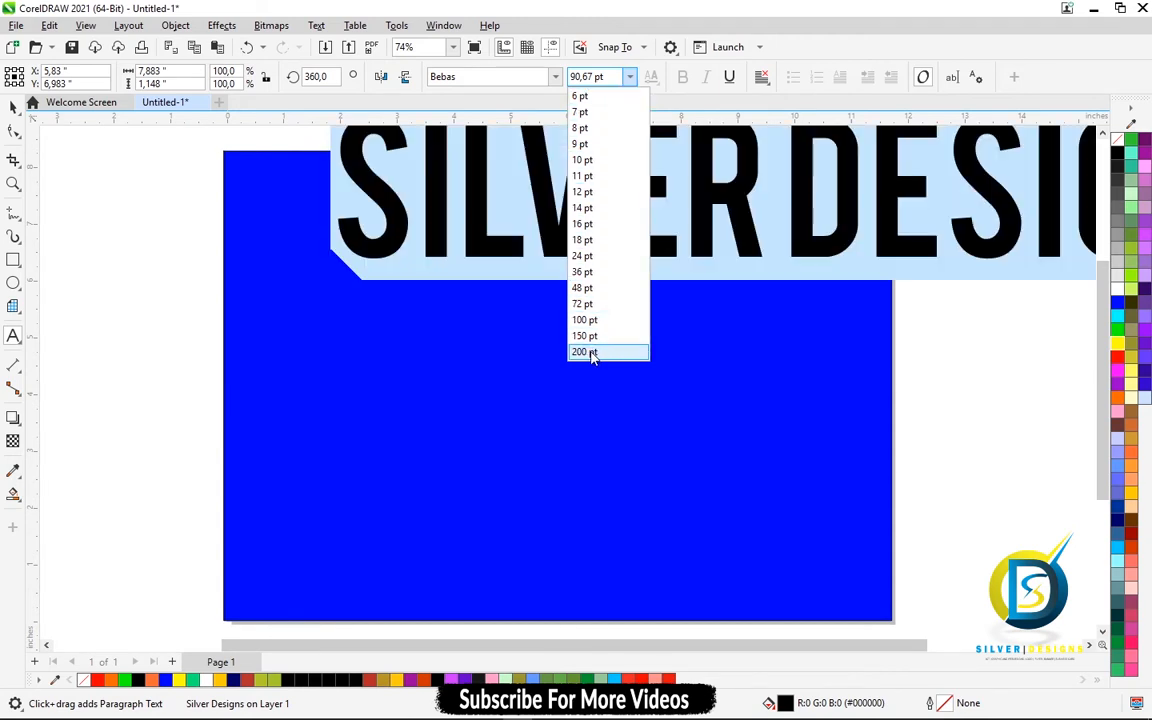
key("Escape")
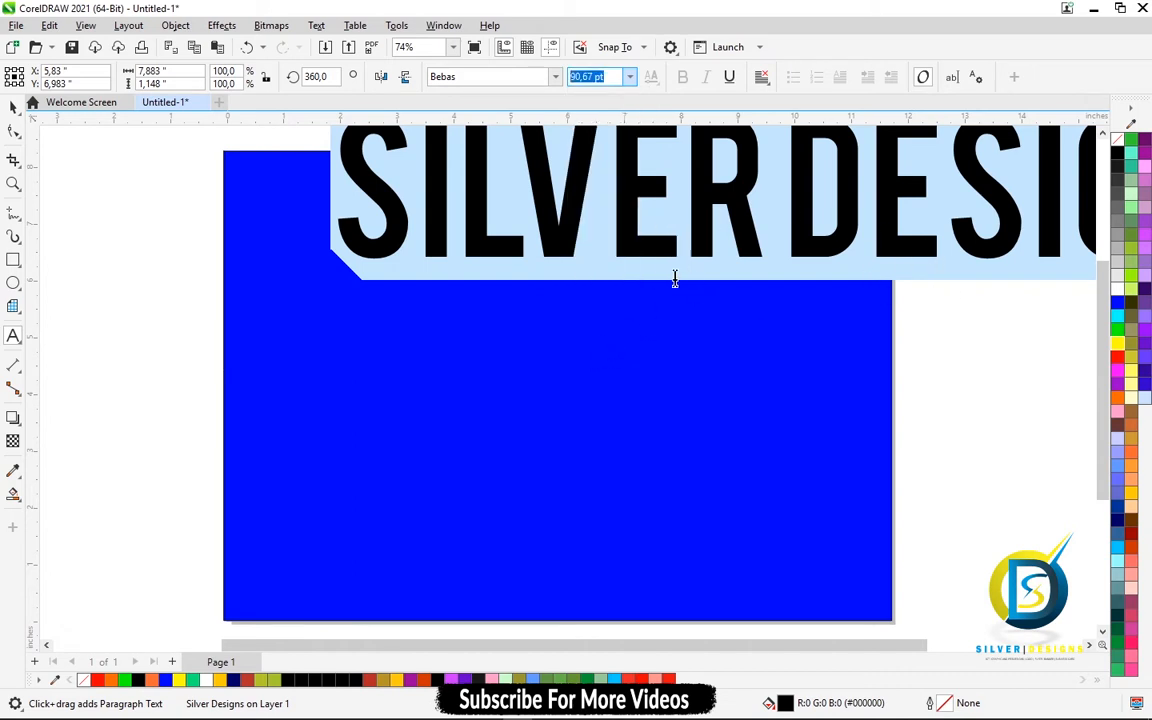
type("200")
key("Return")
left_click(630, 78)
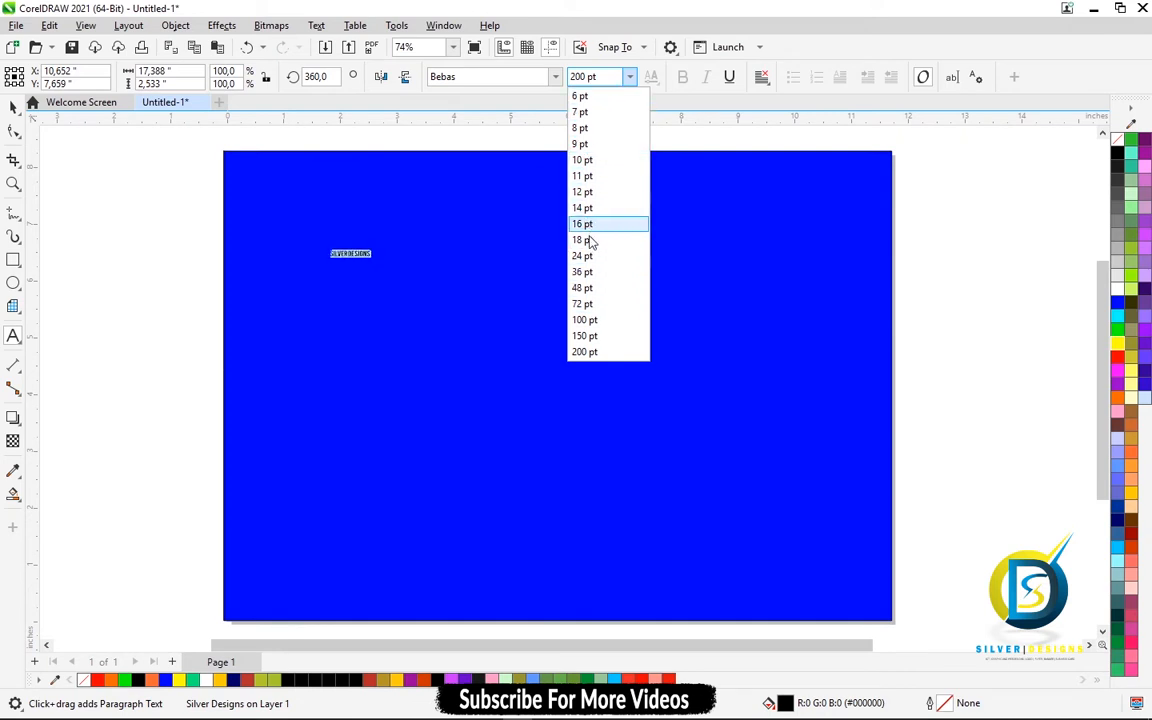
left_click(584, 303)
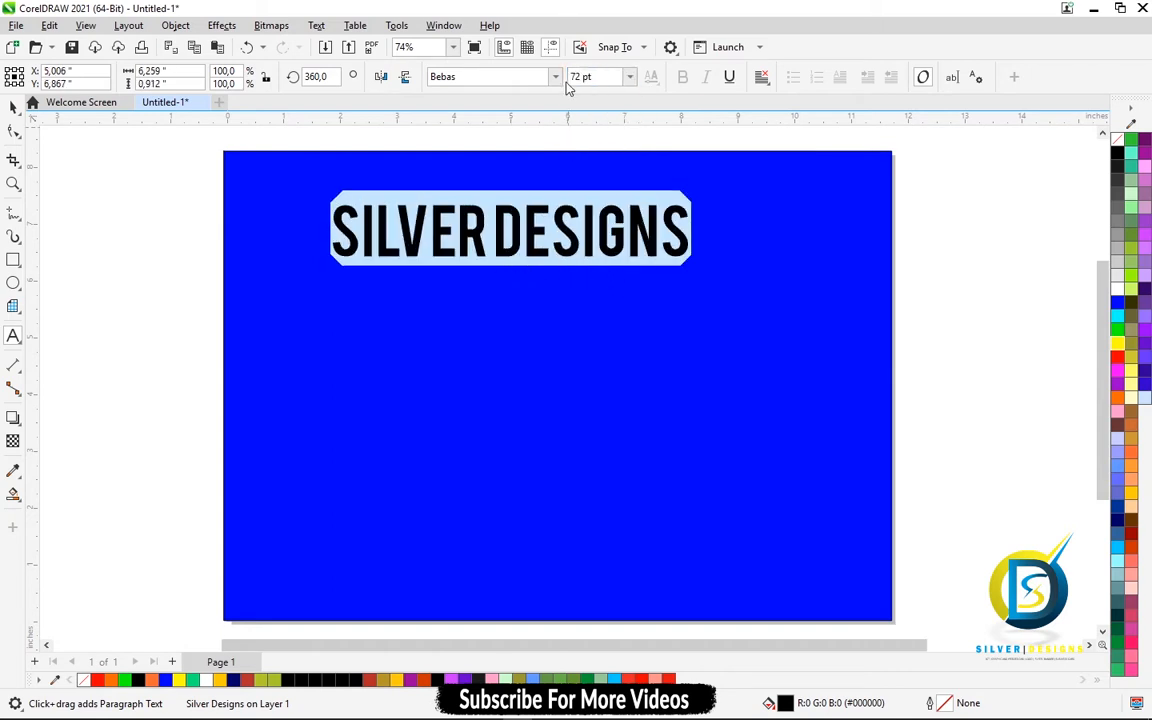
Step: Set the text's font size to 100 pt and center the text horizontally near the page's upper edge
left_click(555, 77)
left_click(555, 77)
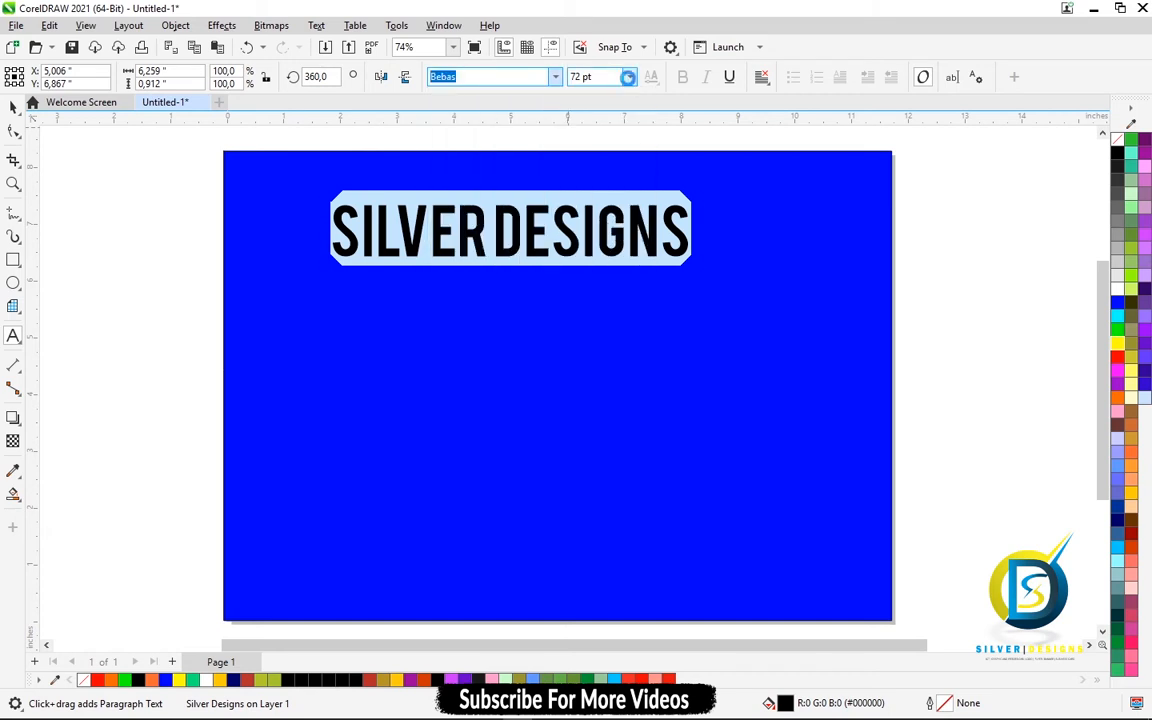
left_click(629, 77)
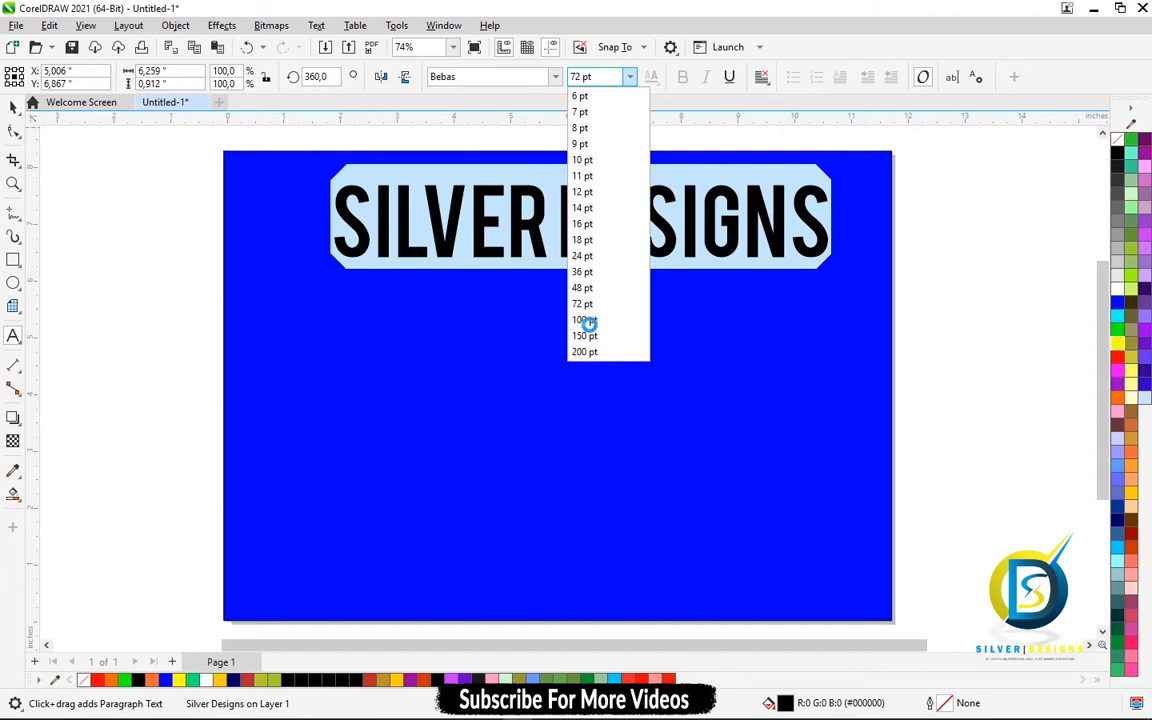
left_click(584, 320)
left_click(14, 108)
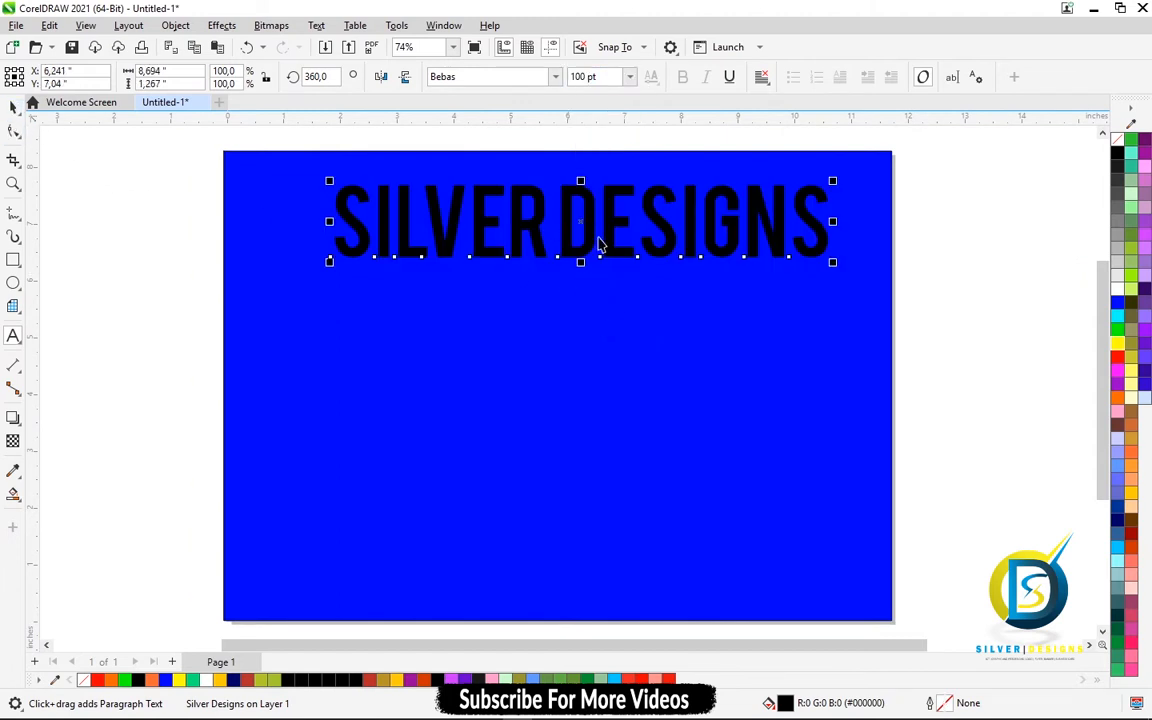
left_click_drag(586, 244, 561, 253)
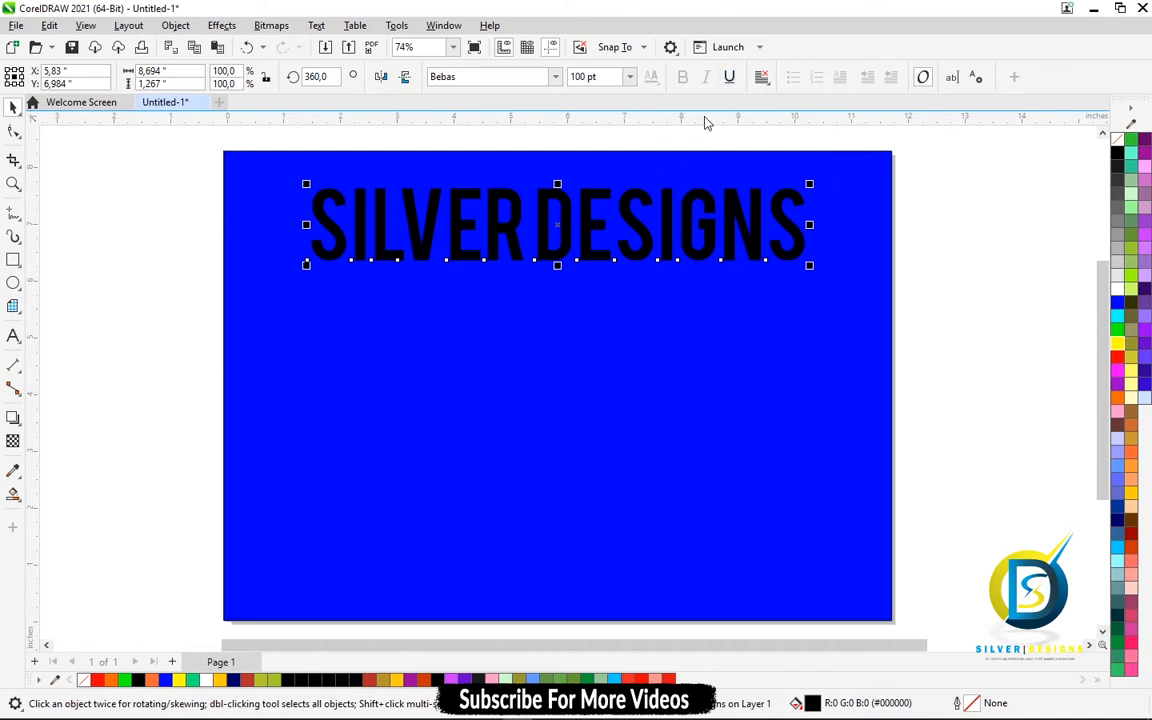
left_click_drag(624, 205, 629, 210)
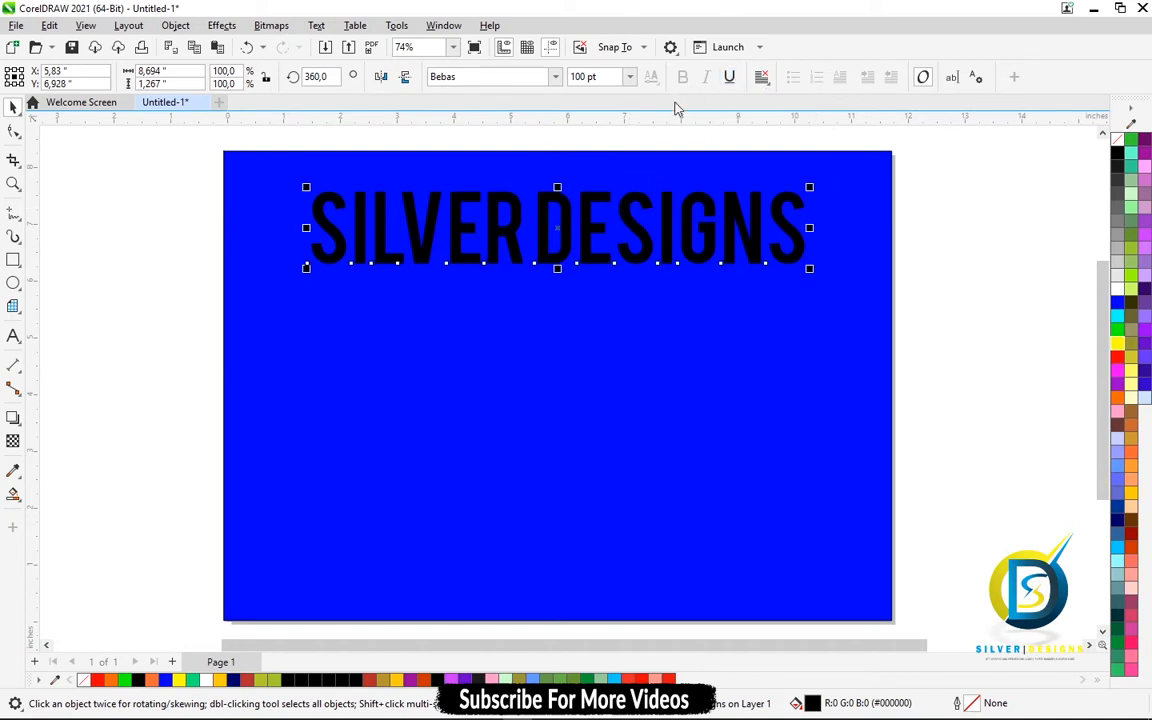
Step: Select all characters of the "Silver Designs" text and preview fonts such as Agency FB, Altair and Ancient on it
double_click(429, 234)
left_click_drag(330, 224, 866, 249)
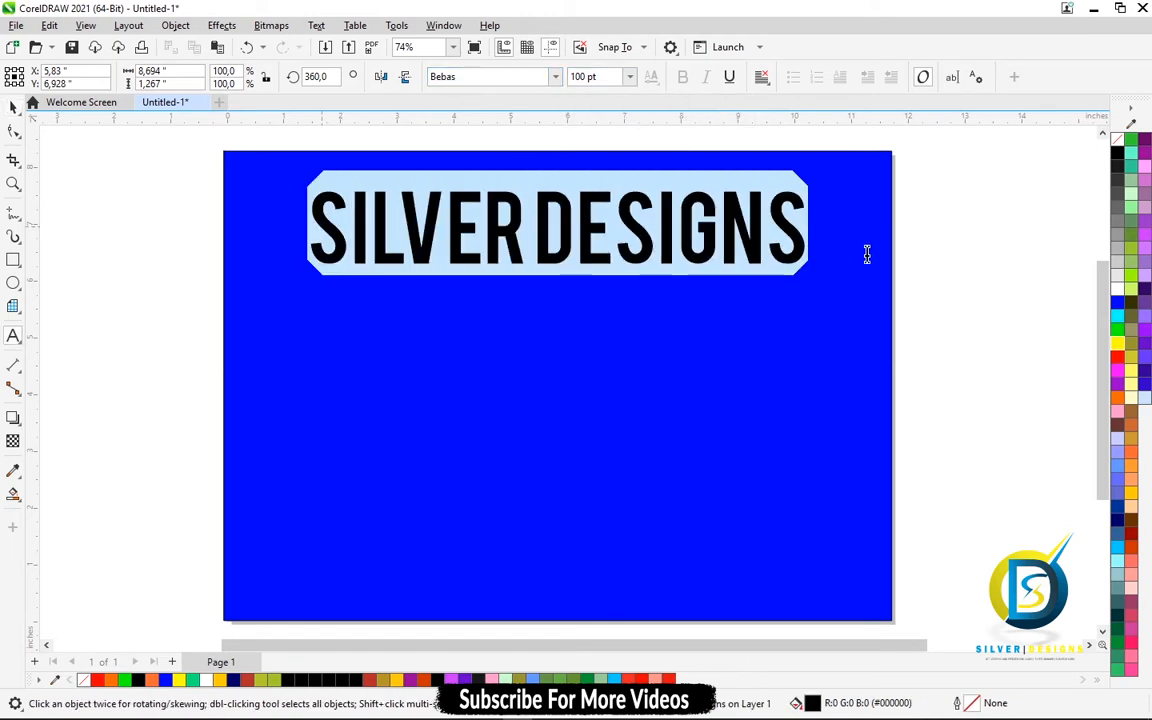
left_click(504, 76)
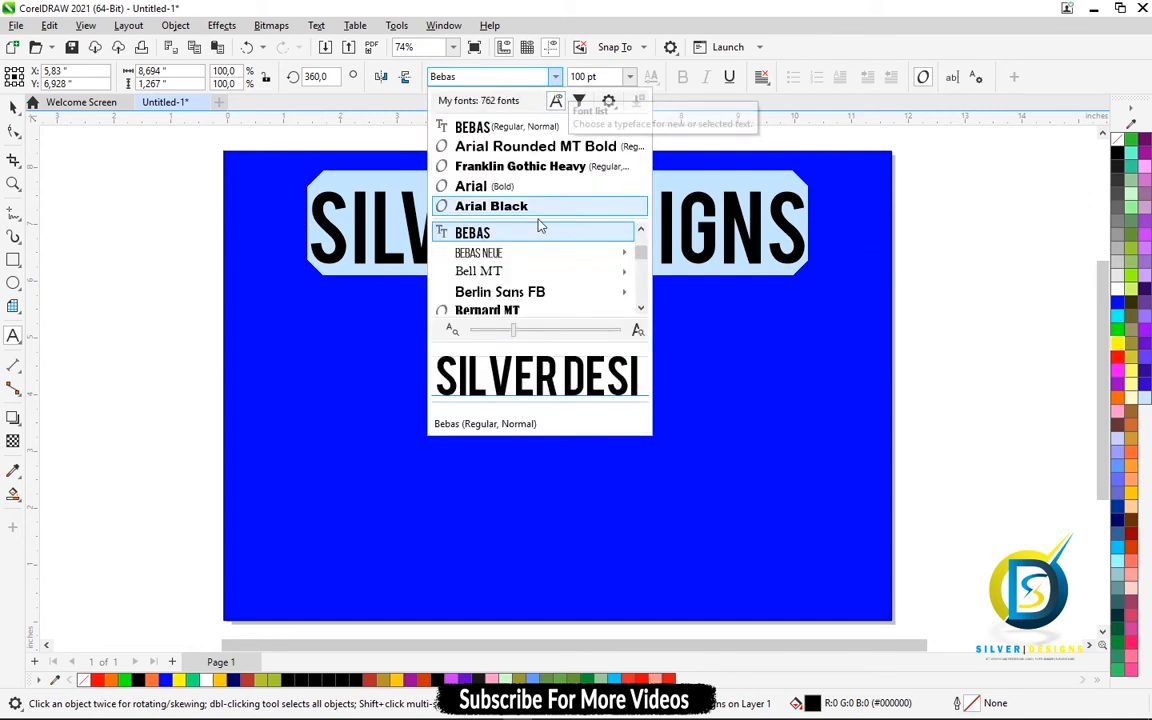
scroll(579, 257, "up", 3)
scroll(579, 260, "down", 1)
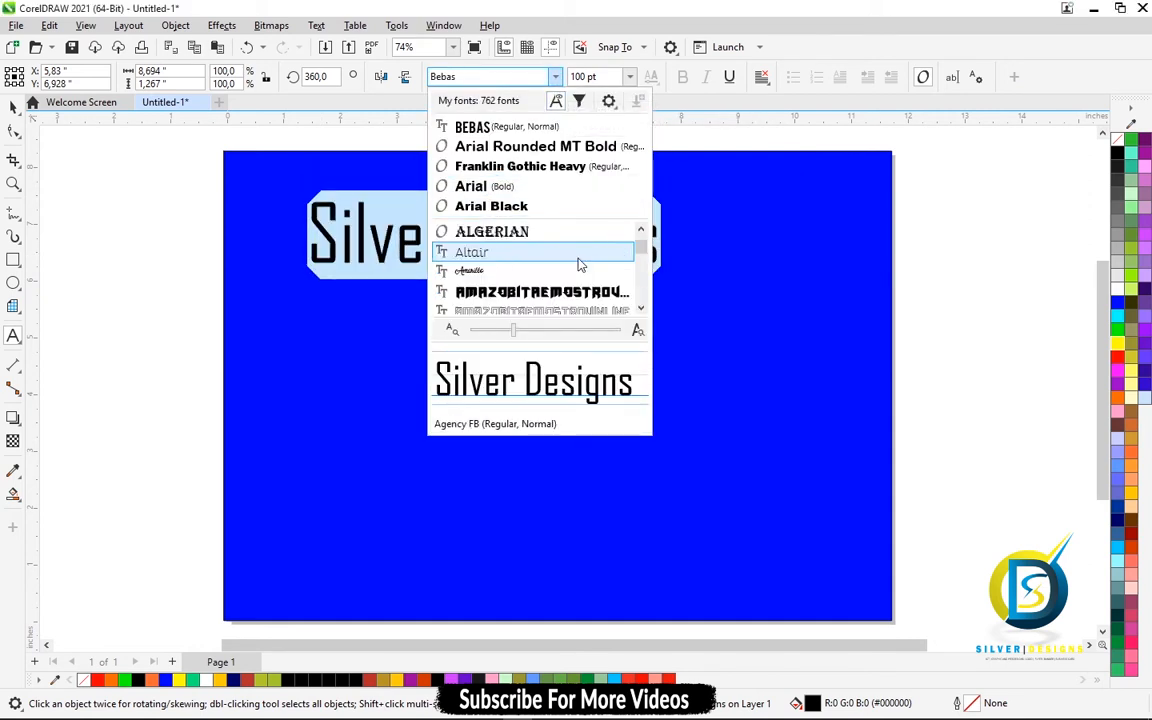
scroll(579, 262, "down", 3)
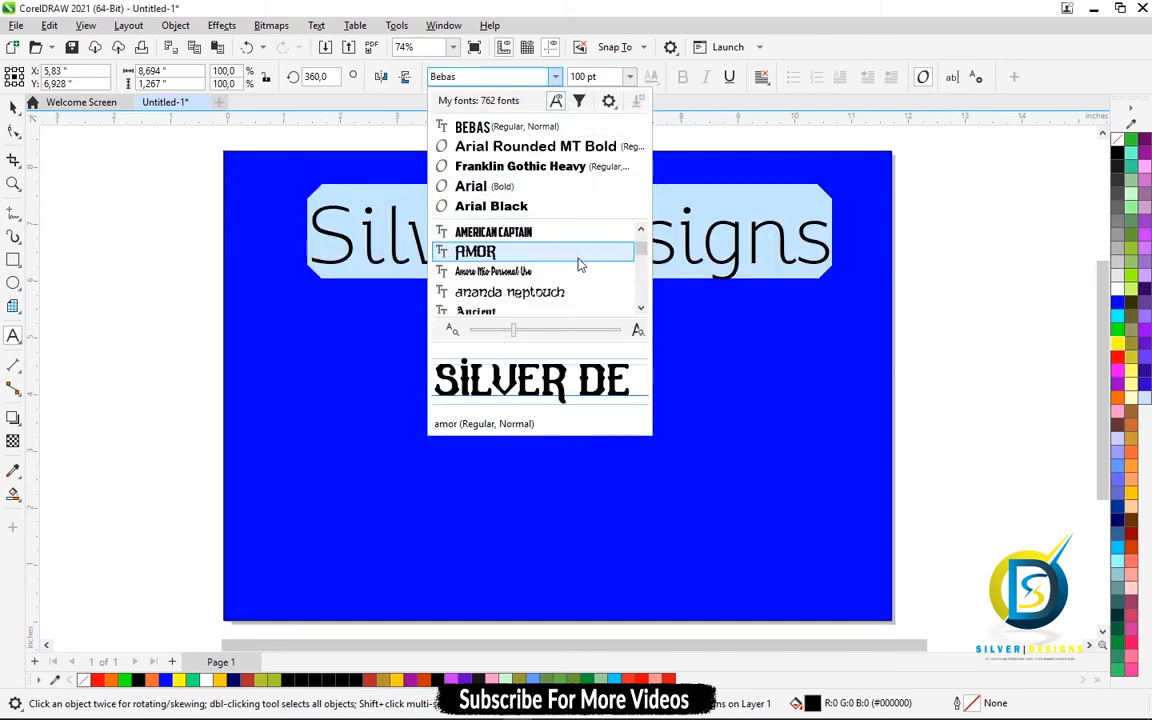
Step: Search the font list for "arial" and apply Arial Normal-Italic to the "Silver Designs" text
left_click(465, 78)
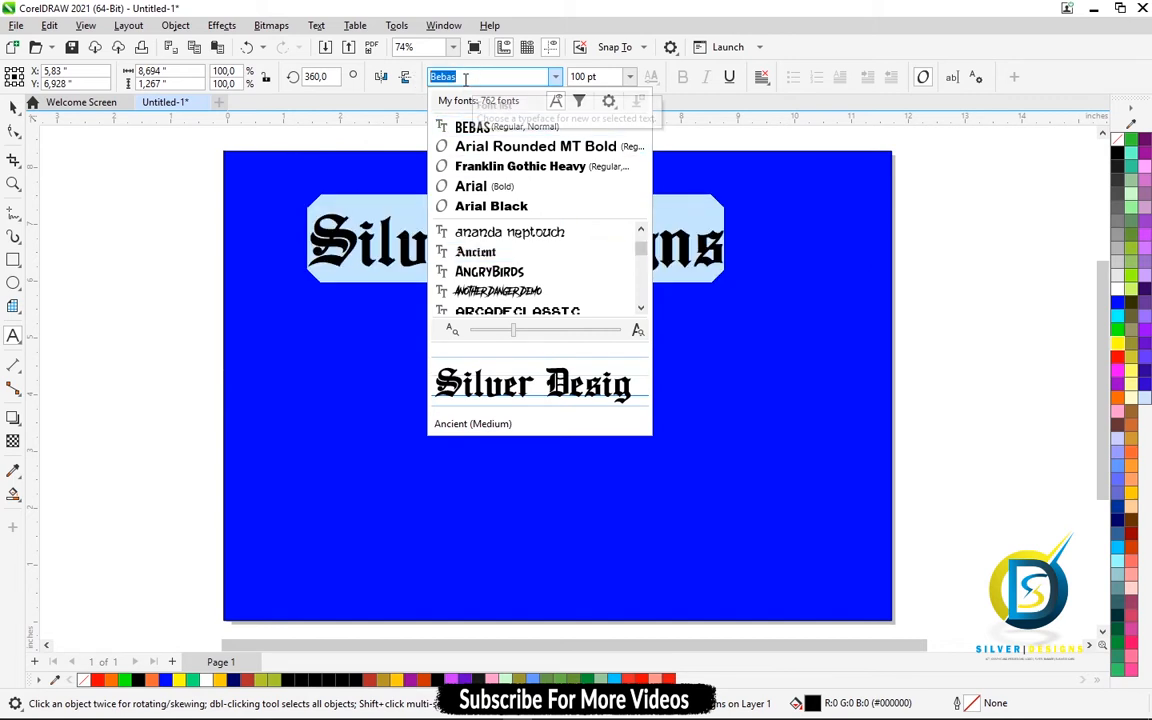
type("a")
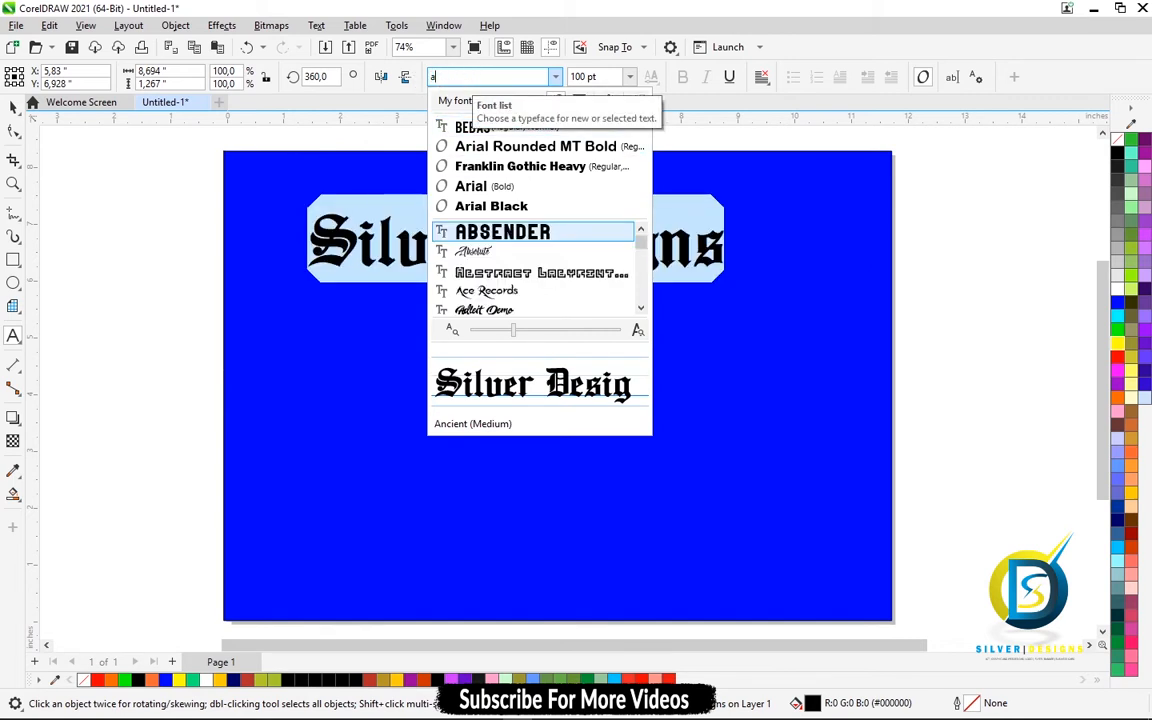
type("rial")
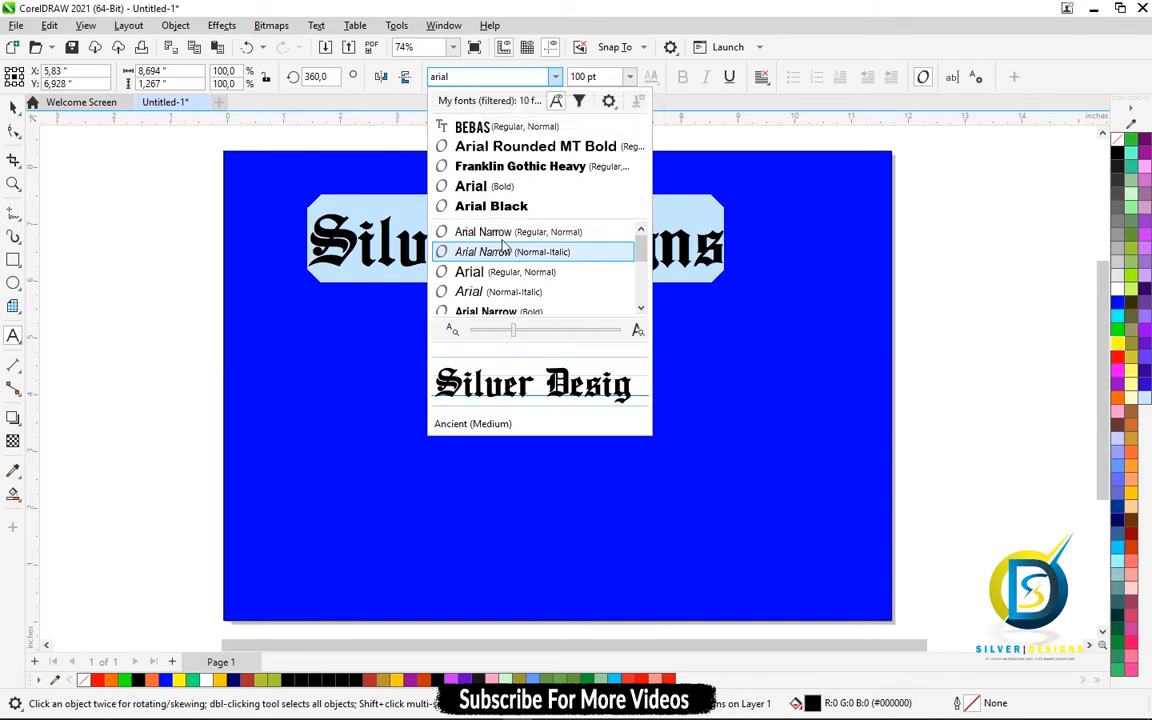
scroll(490, 247, "down", 1)
scroll(492, 235, "down", 1)
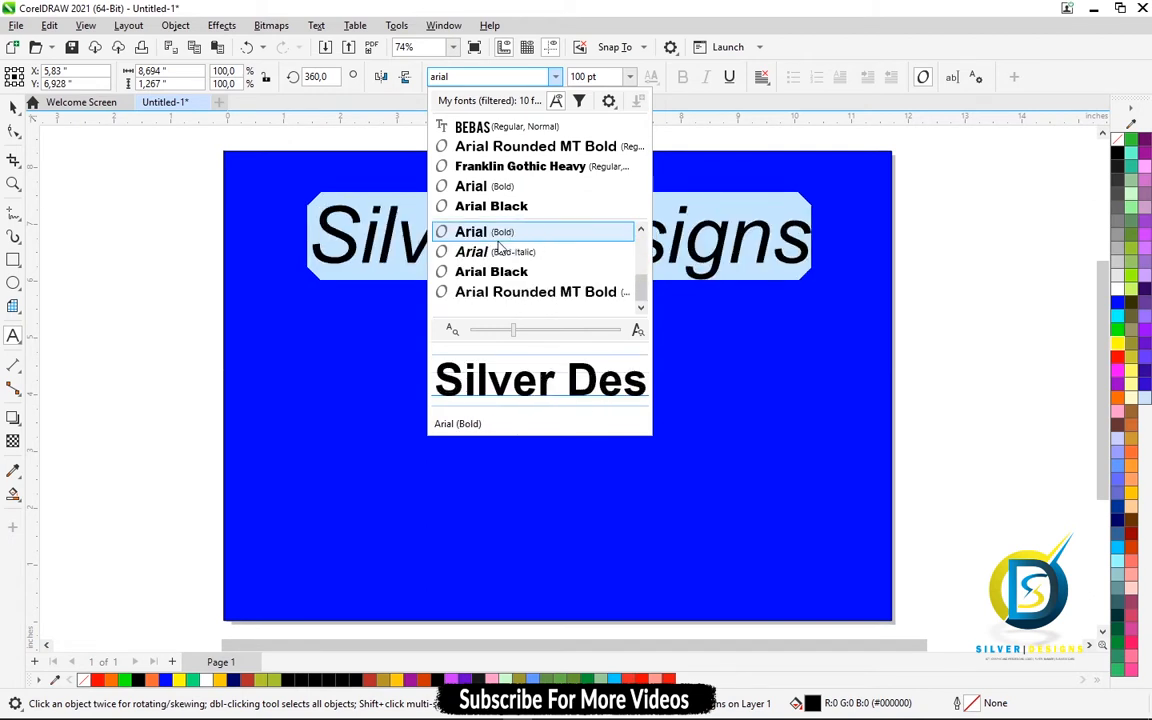
scroll(484, 253, "up", 1)
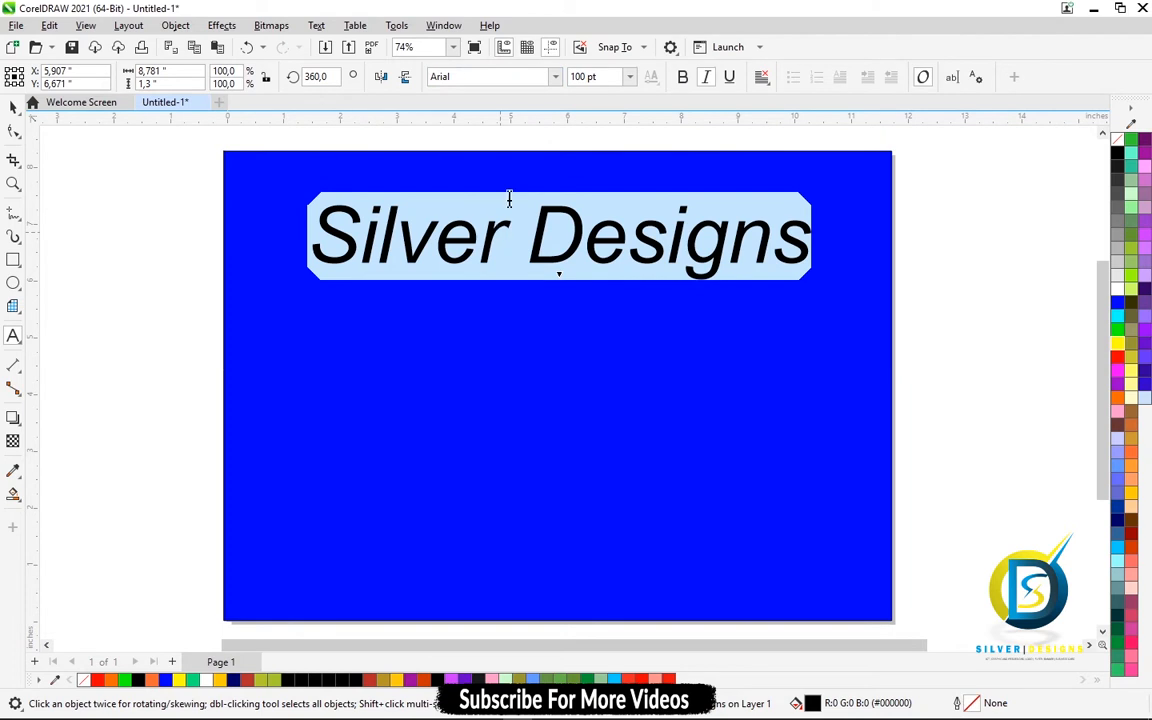
key("Return")
Step: Change the "Silver Designs" text to Arial (Regular, Normal)
left_click(556, 79)
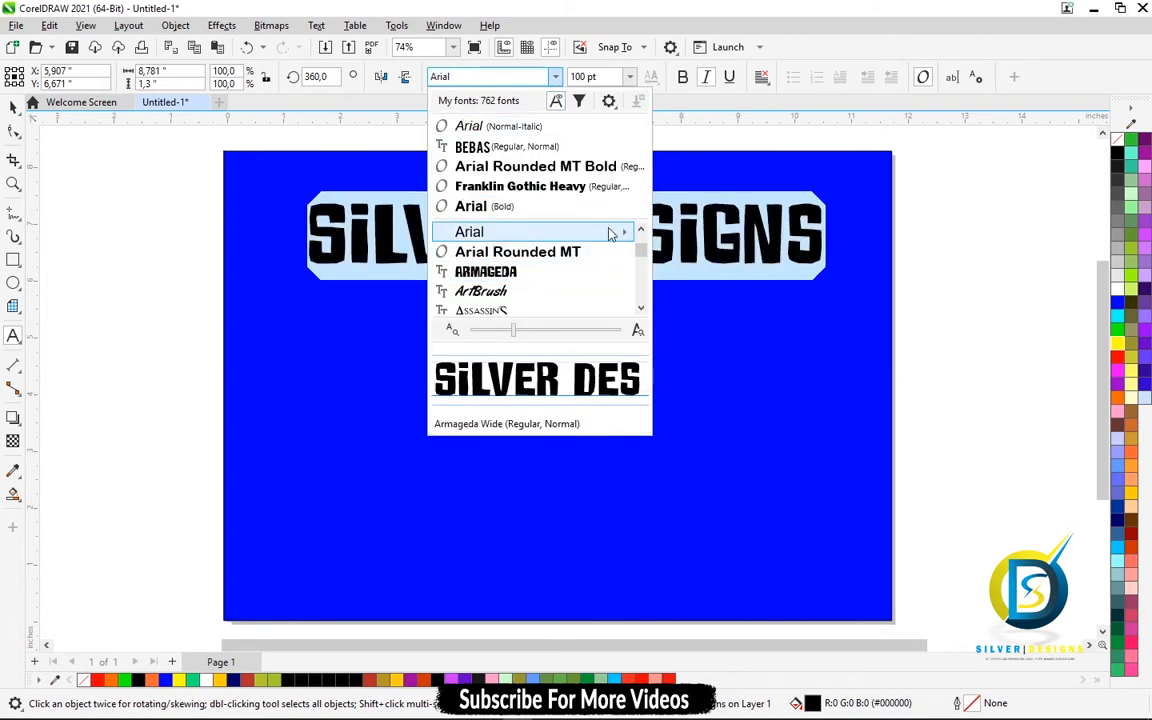
mouse_move(620, 232)
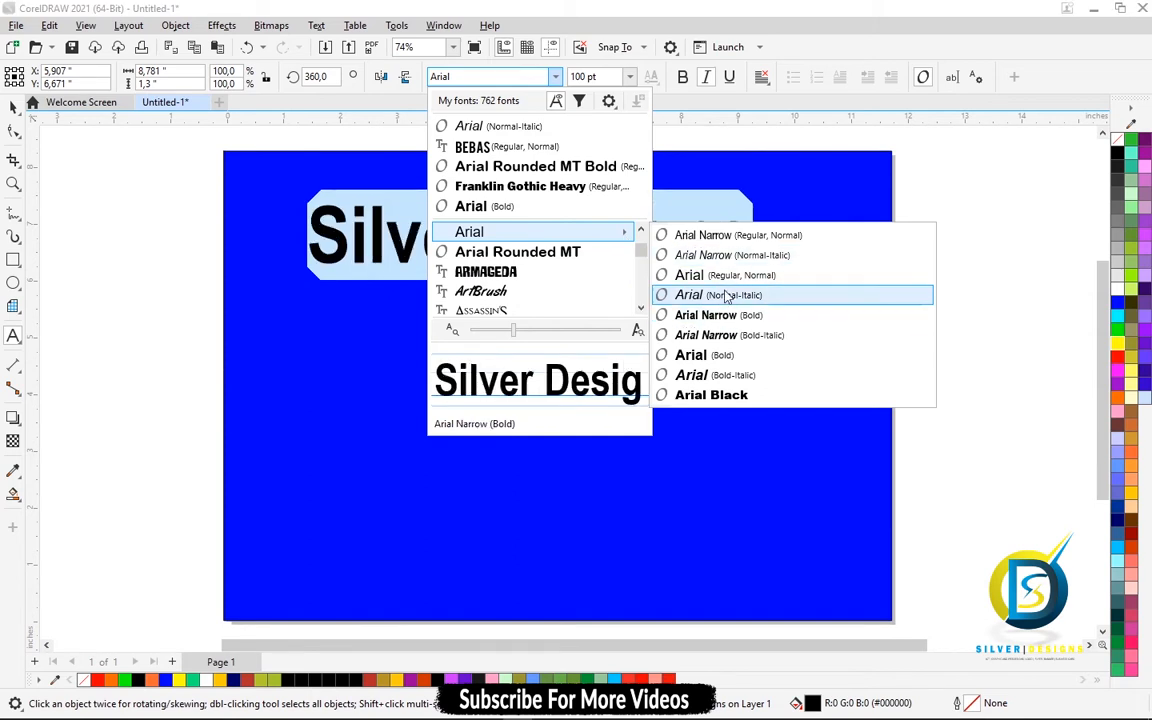
left_click(690, 275)
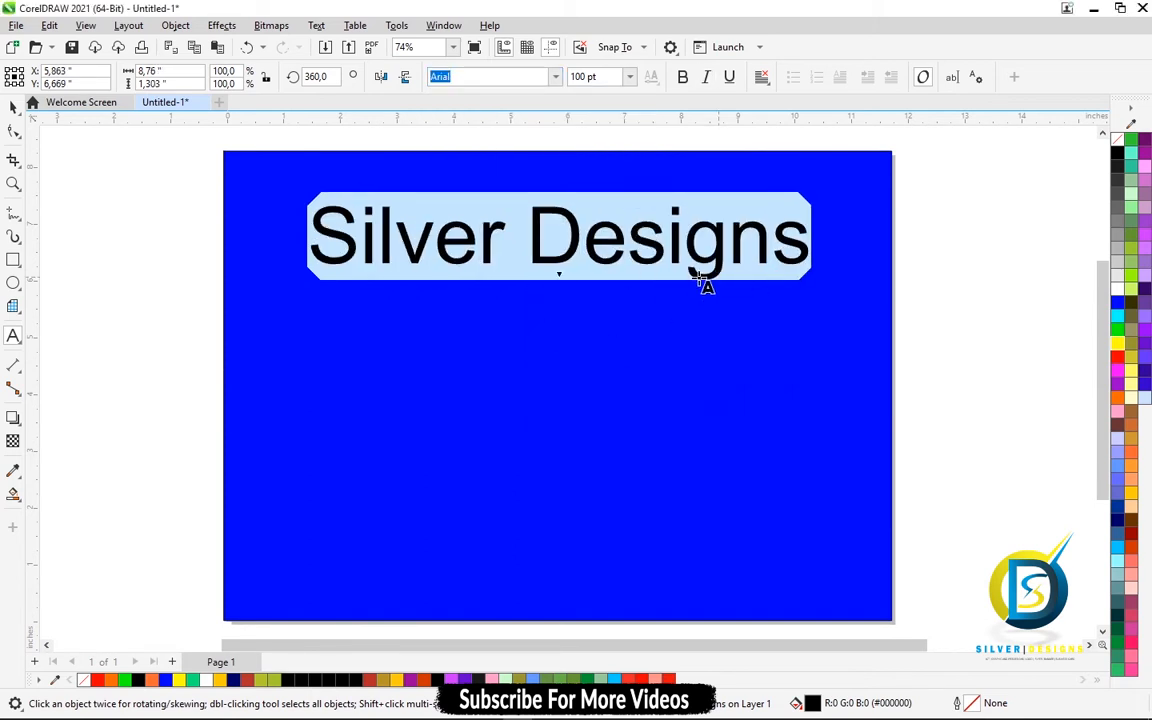
Step: Try bold on the "Silver Designs" text, remove it again and deselect the text
left_click(683, 80)
left_click(13, 106)
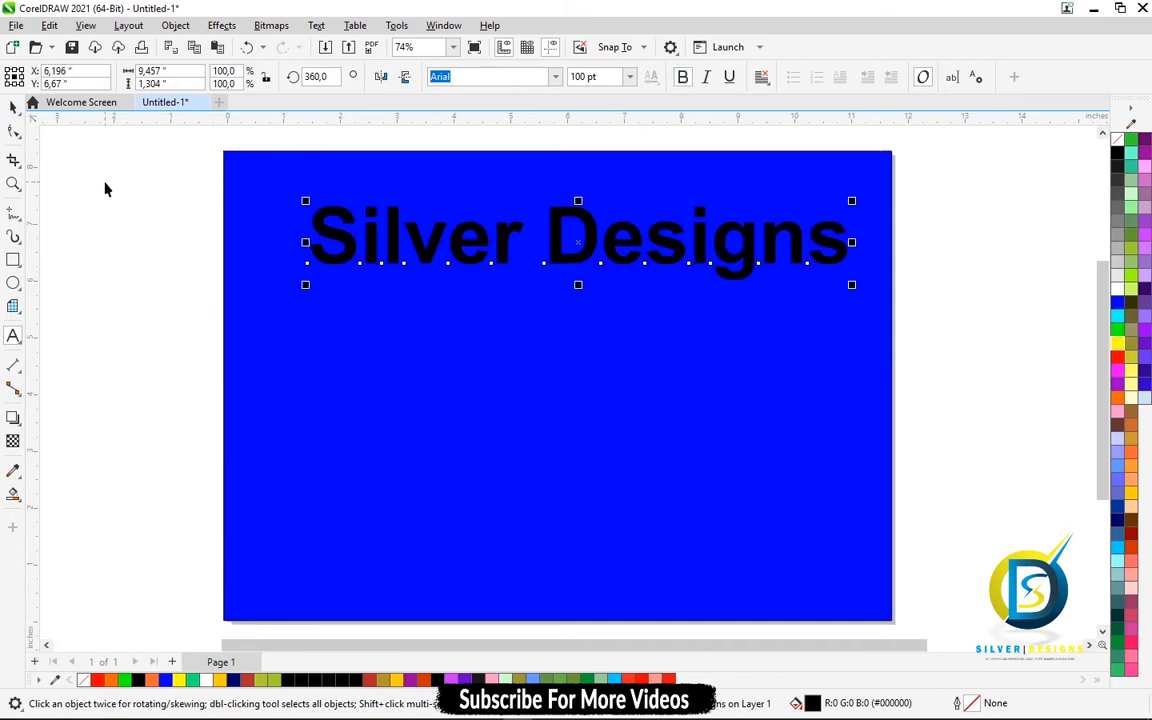
left_click(105, 189)
left_click(566, 255)
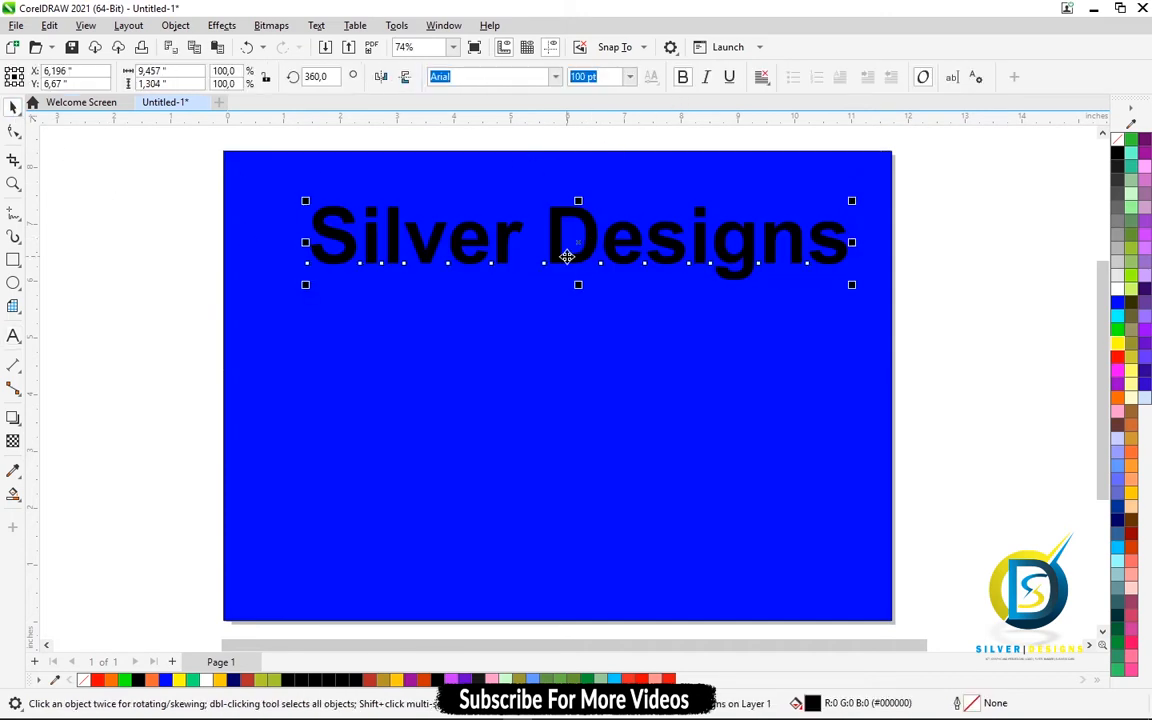
left_click(683, 80)
left_click(985, 298)
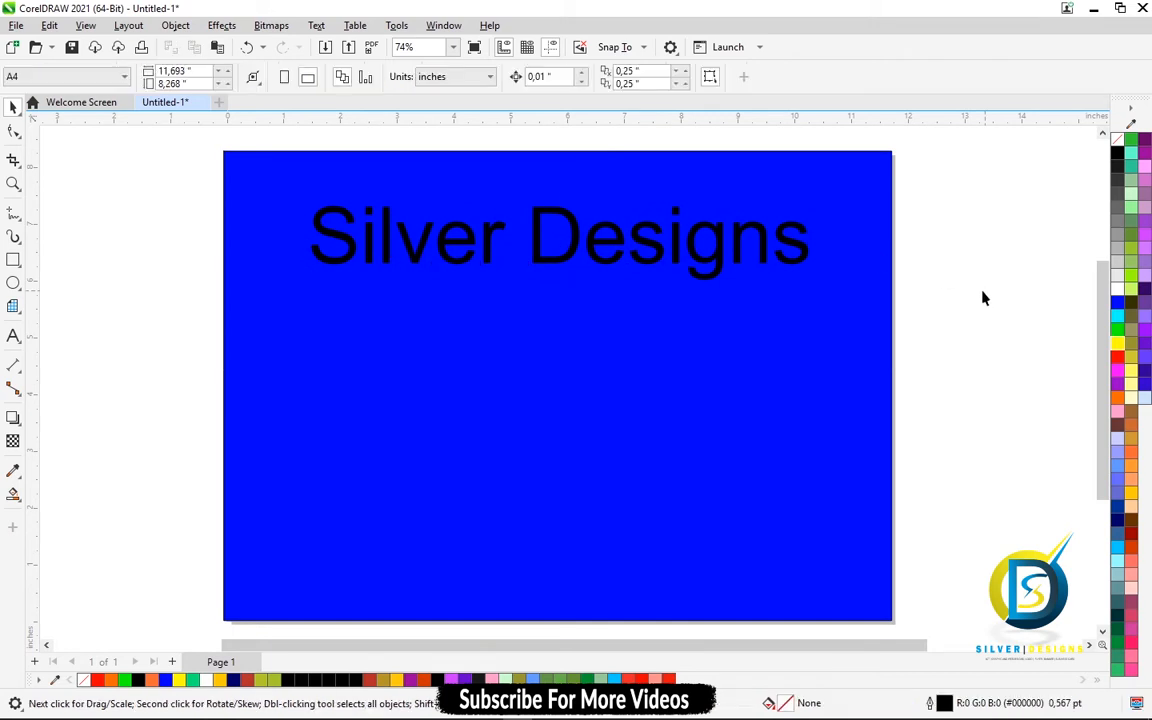
Step: Make the "Silver Designs" text bold, italic and underlined
left_click(576, 252)
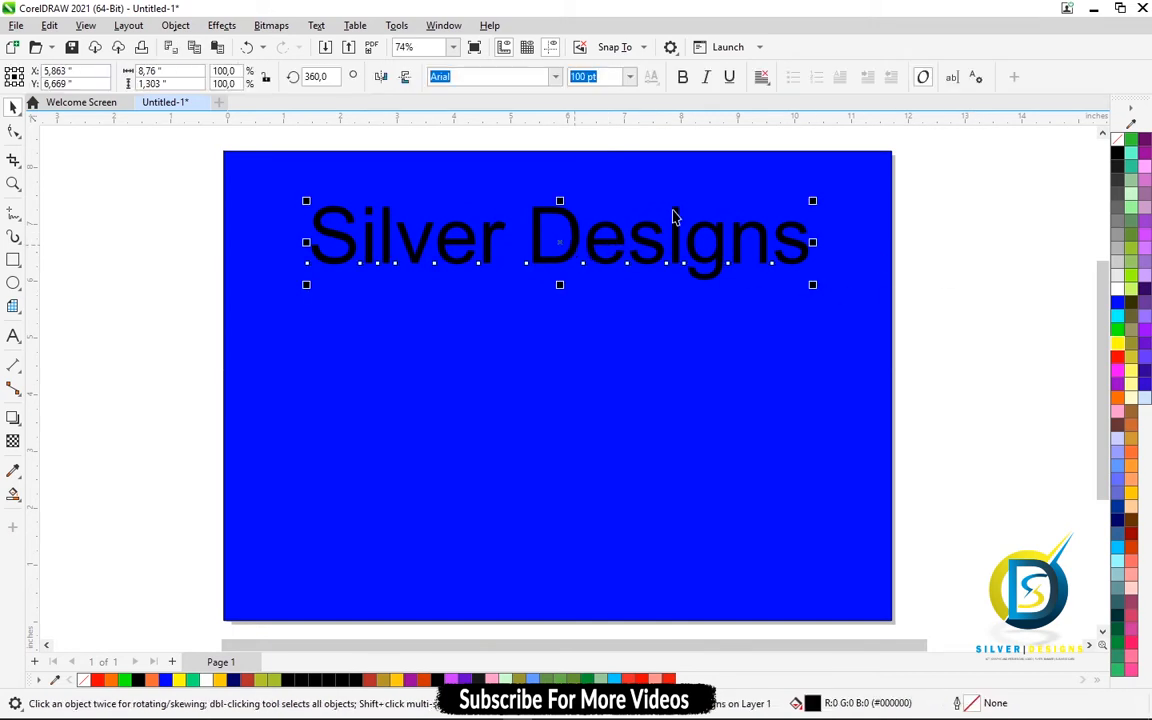
left_click(682, 79)
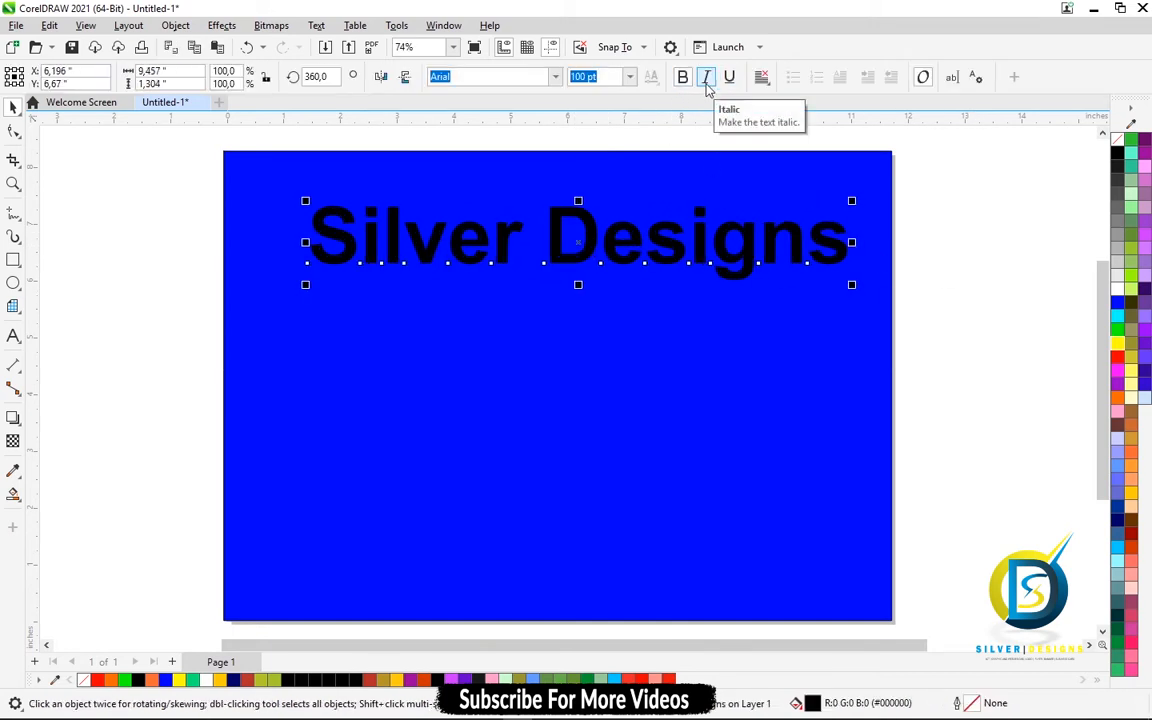
left_click(706, 80)
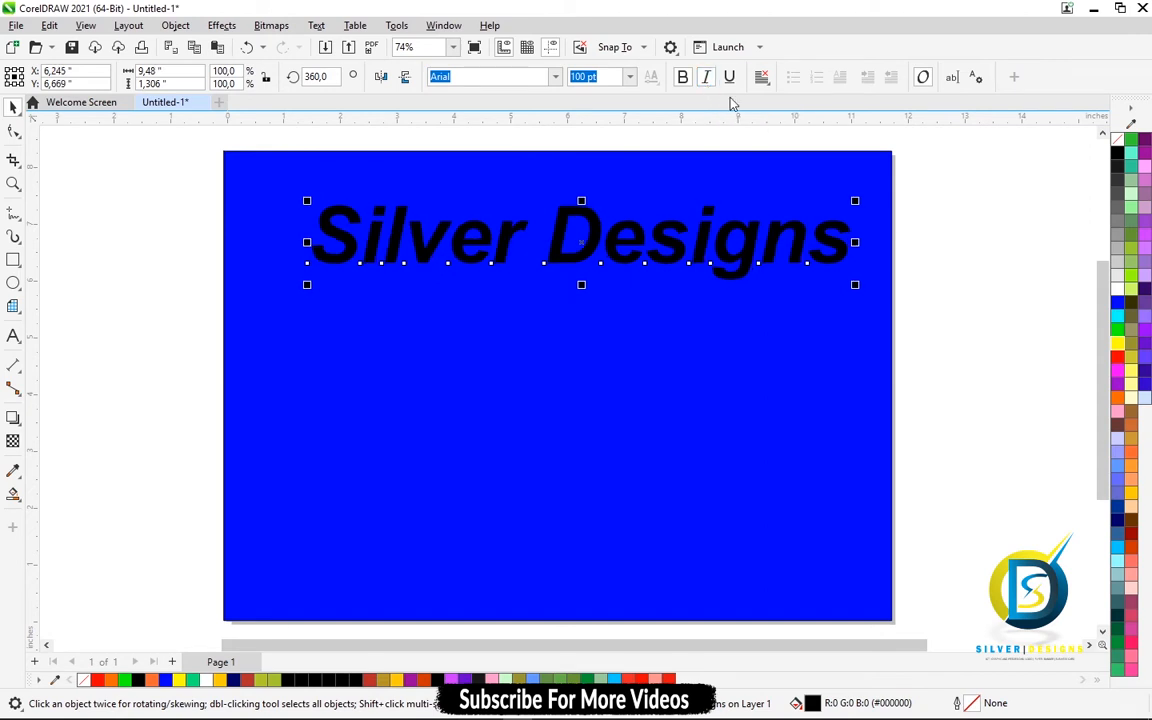
left_click(731, 82)
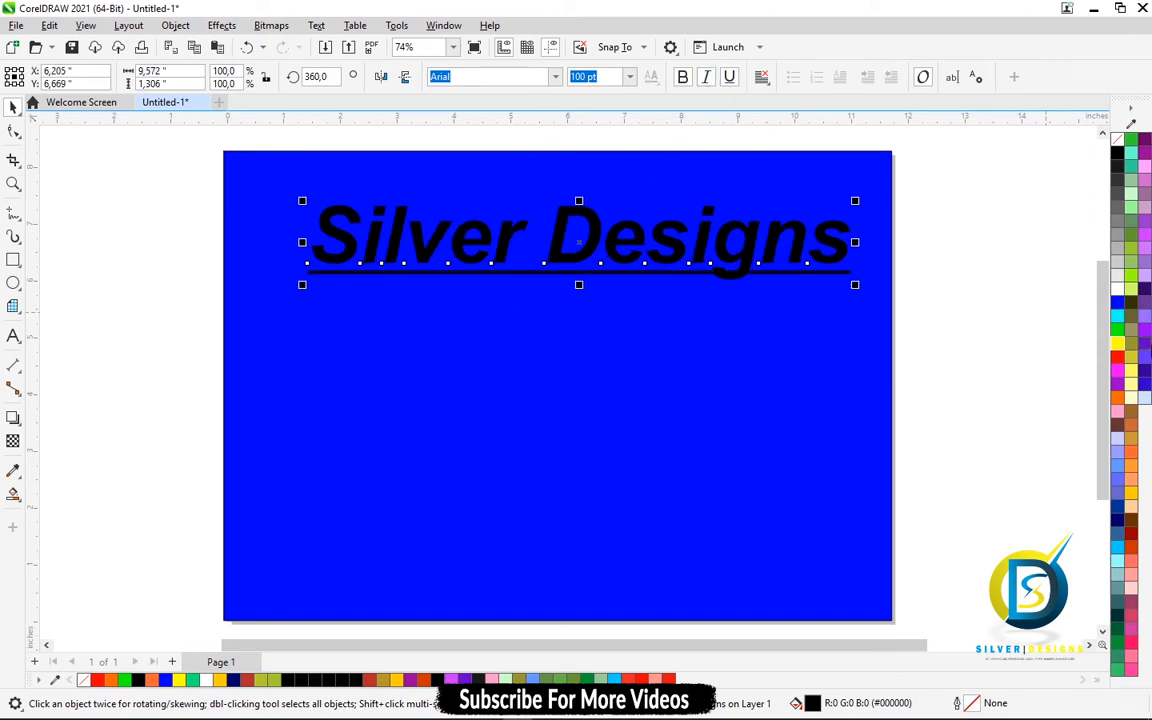
Step: Fill the "Silver Designs" text with red, try moving it to the page's horizontal center and undo the move
left_click(1117, 358)
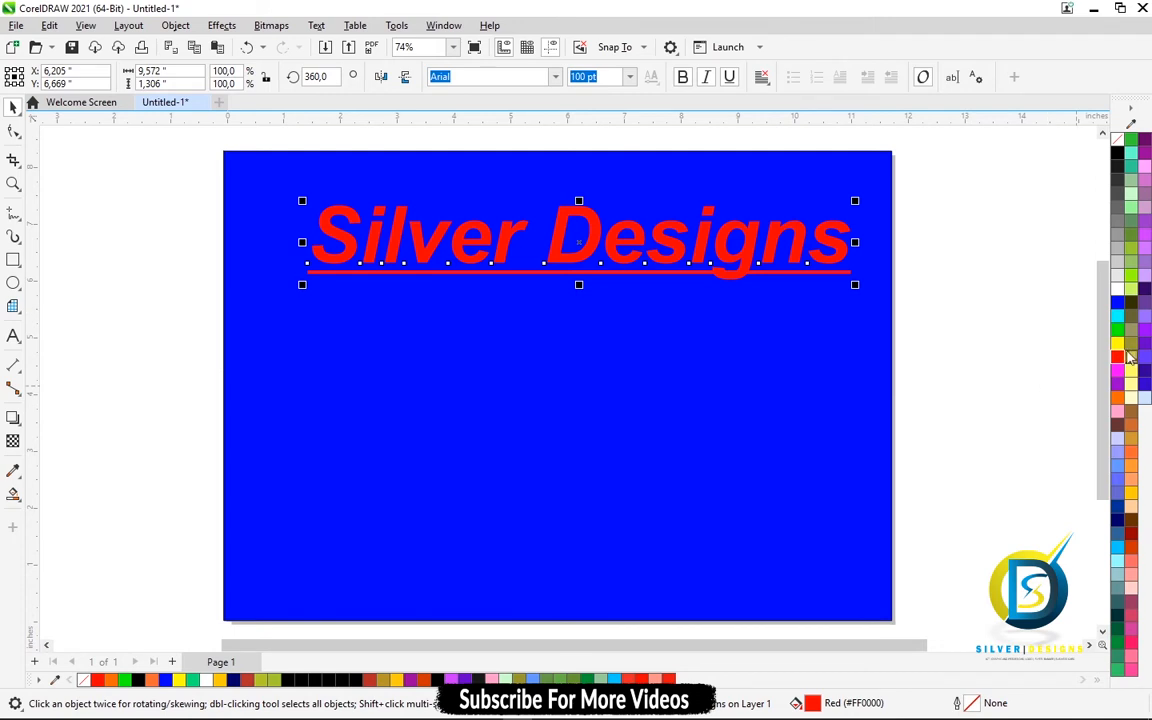
left_click_drag(663, 244, 666, 244)
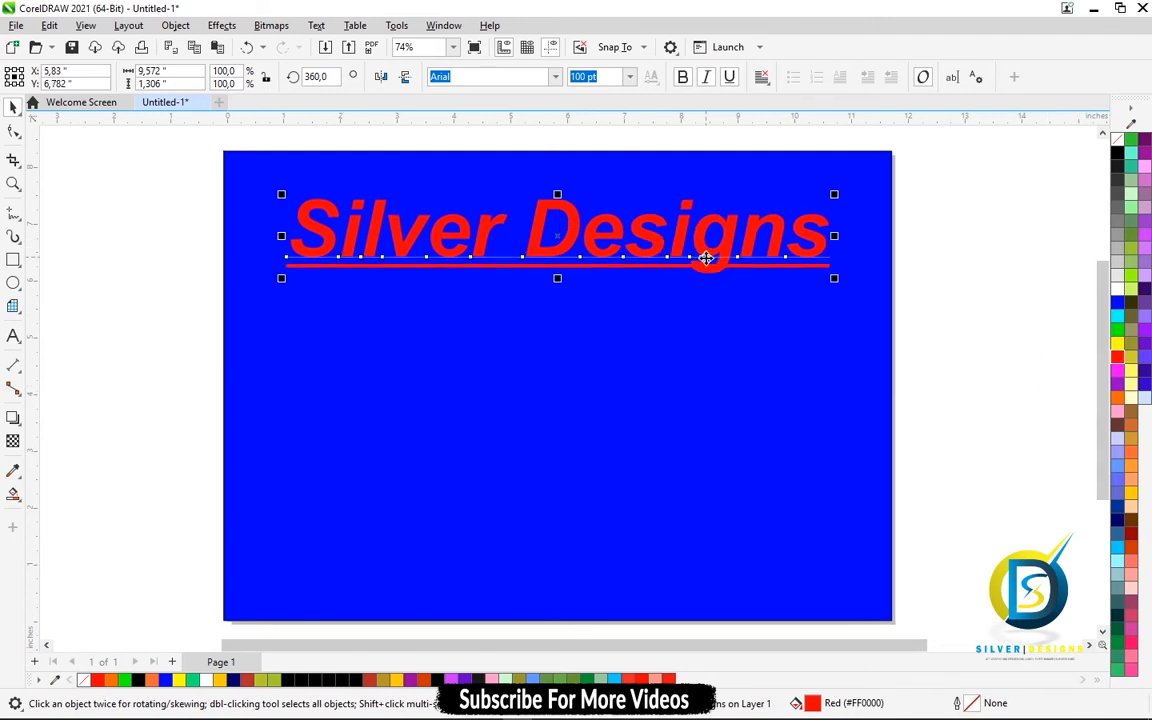
key("ctrl+z")
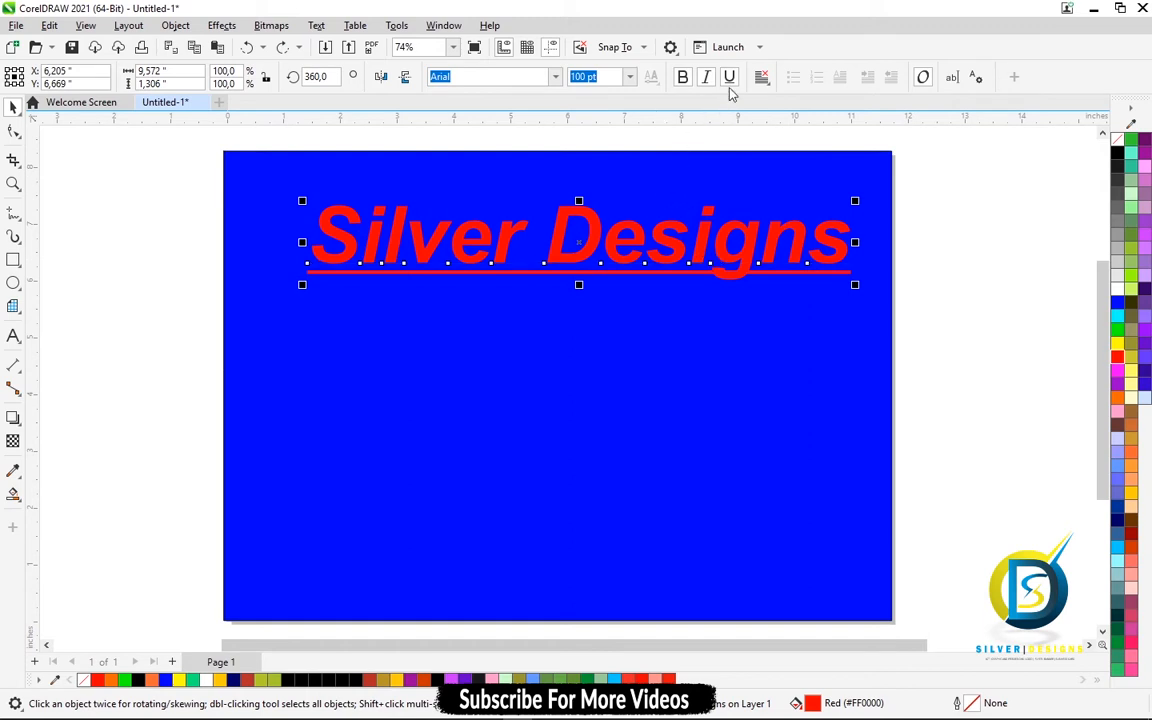
Step: Remove the underline and italics from the "Silver Designs" text
left_click(730, 80)
left_click(706, 78)
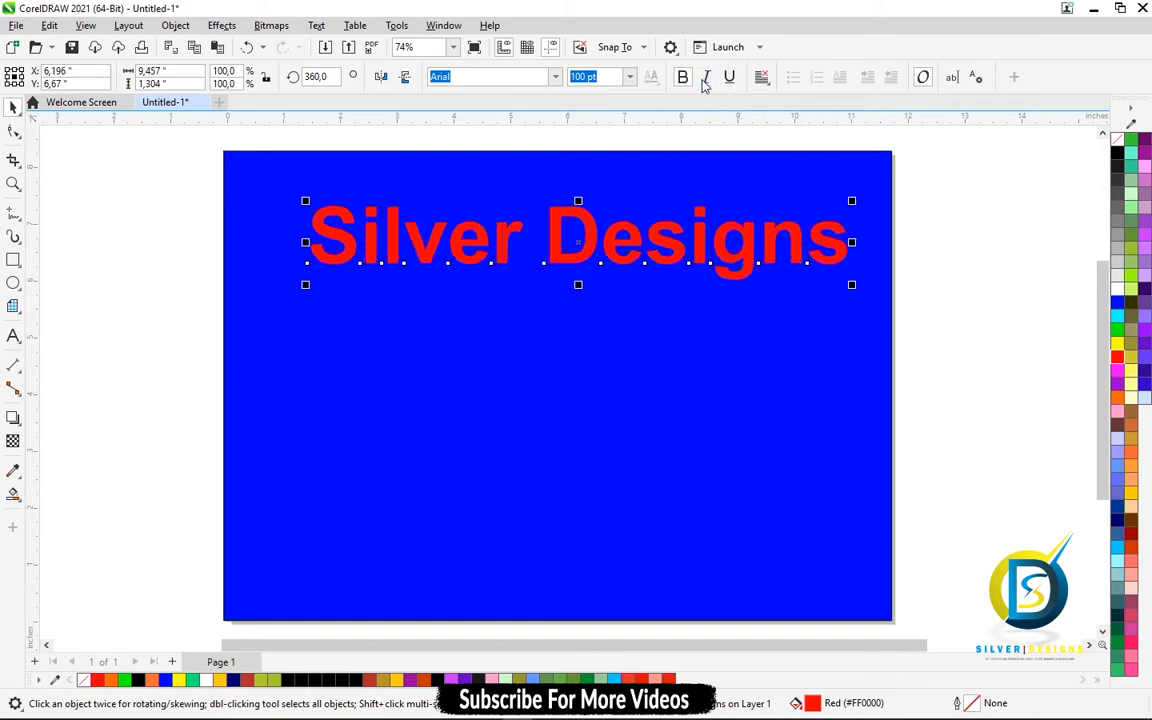
Step: Center the "Silver Designs" text horizontally near the page's upper edge and fill it with black
left_click_drag(663, 239, 656, 231)
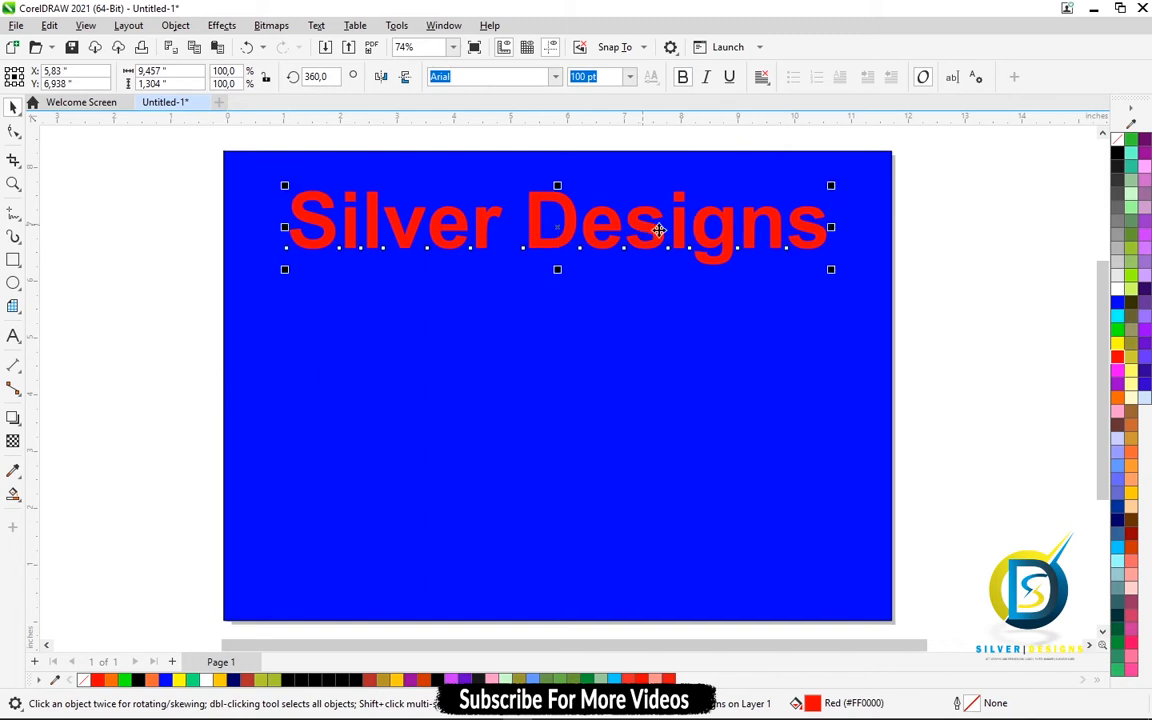
left_click(1117, 152)
left_click(975, 249)
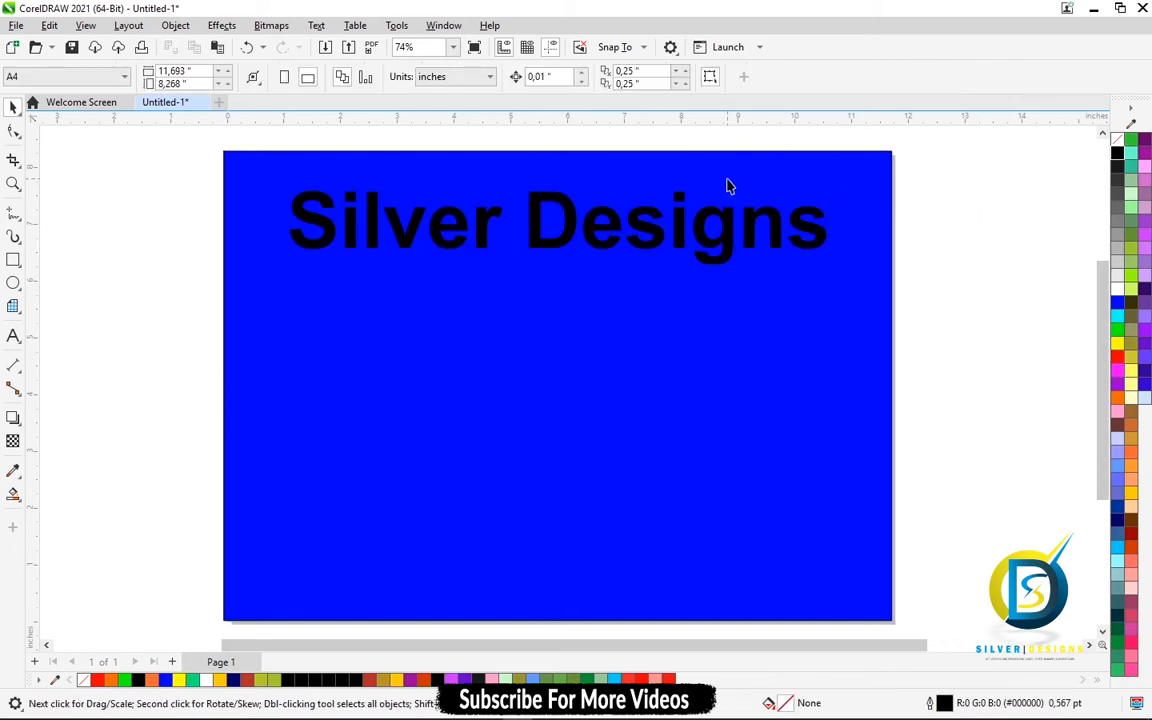
Step: Activate the Text tool and examine the available text alignment options
left_click(713, 235)
left_click(13, 335)
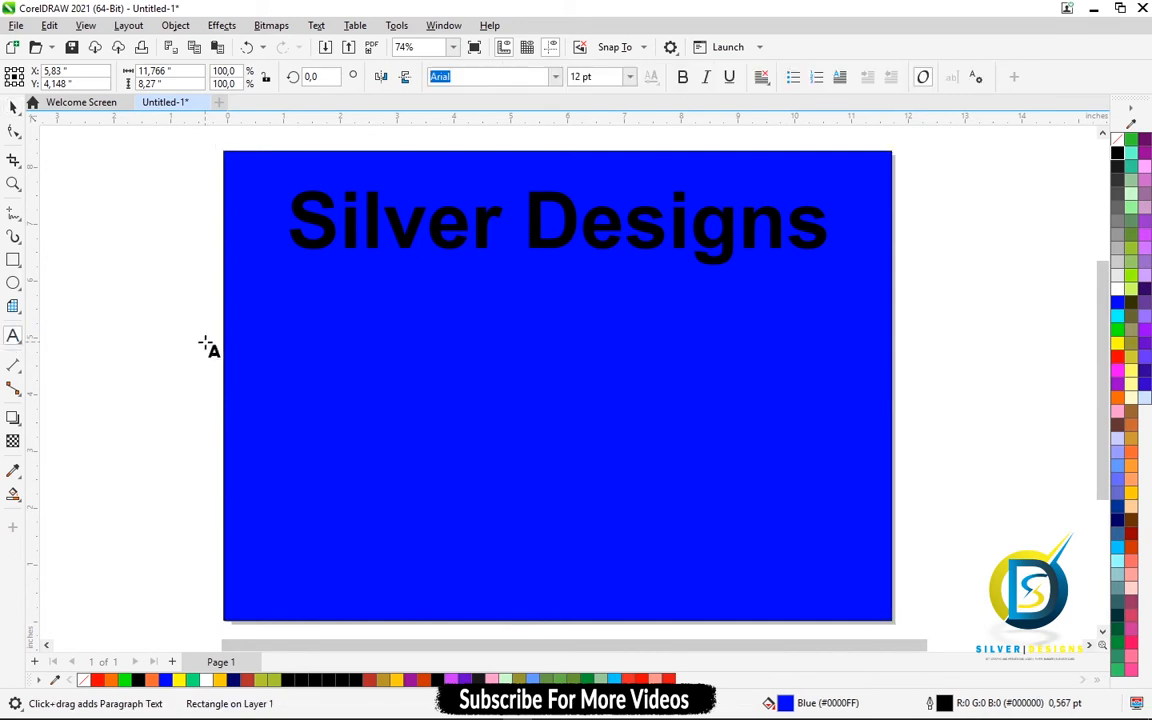
left_click(765, 89)
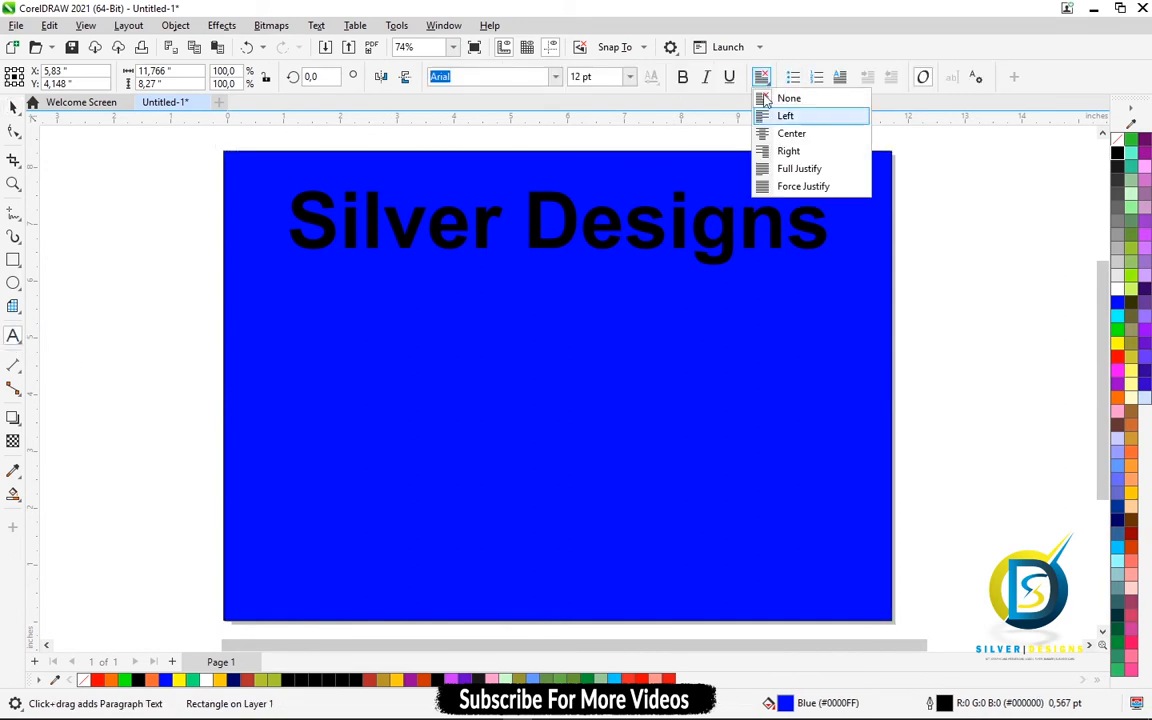
left_click(766, 88)
left_click(762, 82)
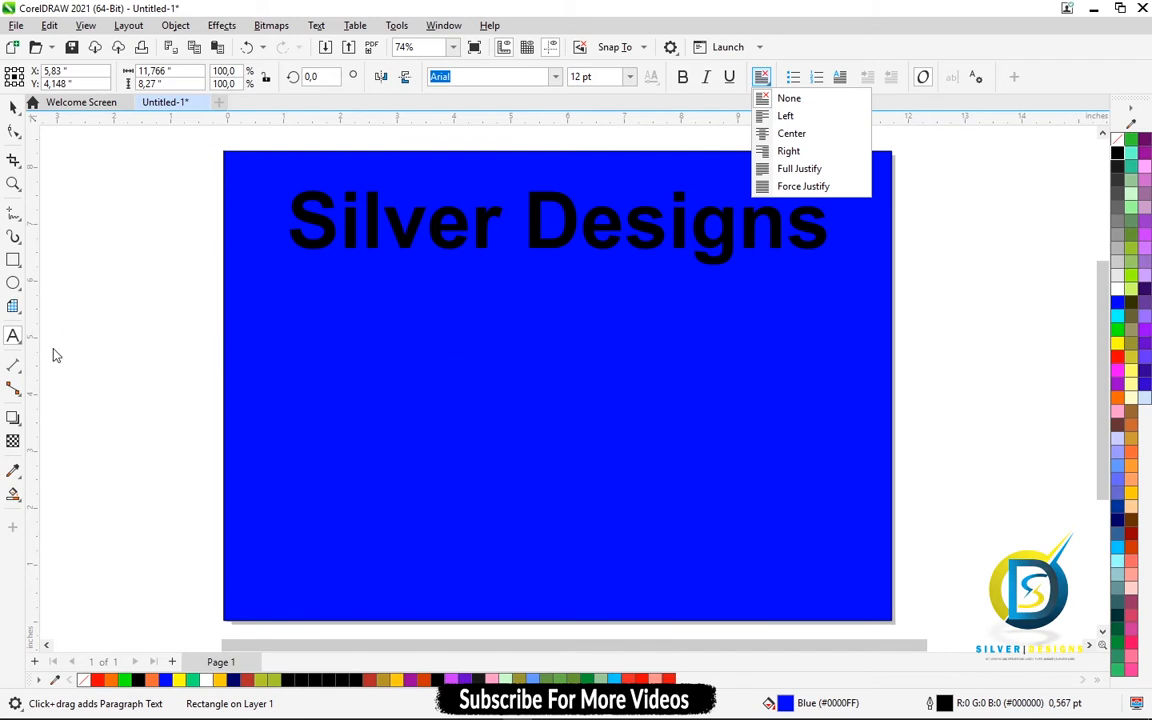
Step: Add the artistic text "graphic design" in 24 pt Arial below the "Silver Designs" heading
left_click(13, 336)
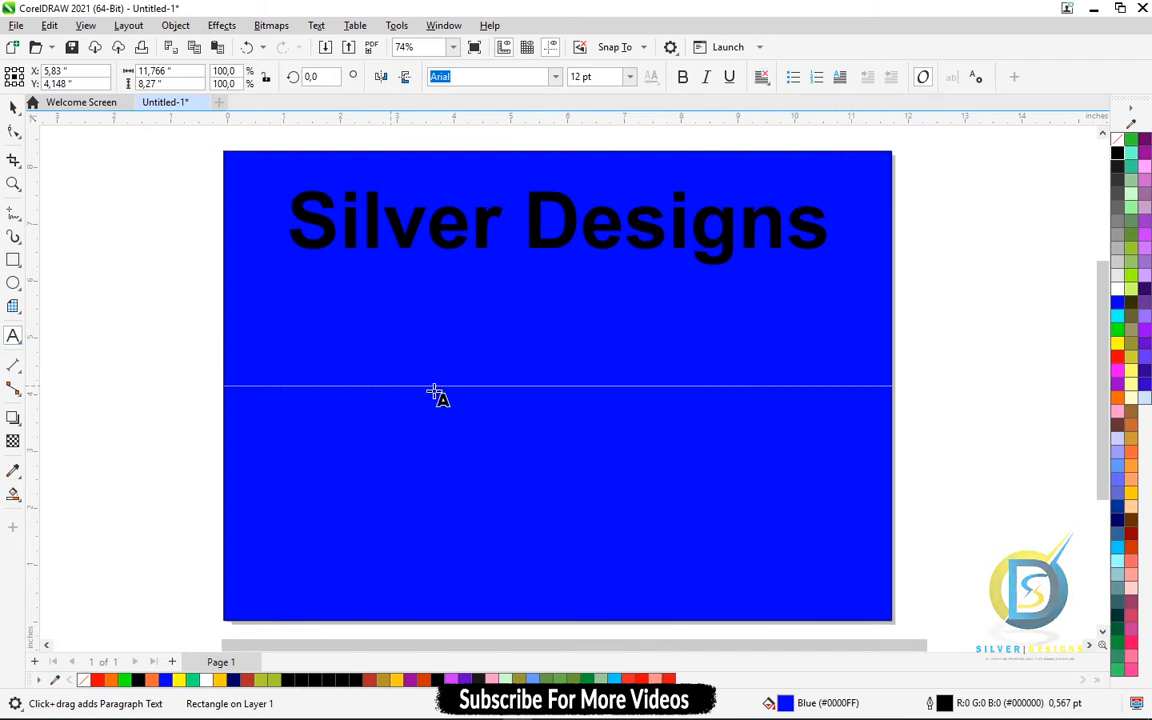
left_click(381, 392)
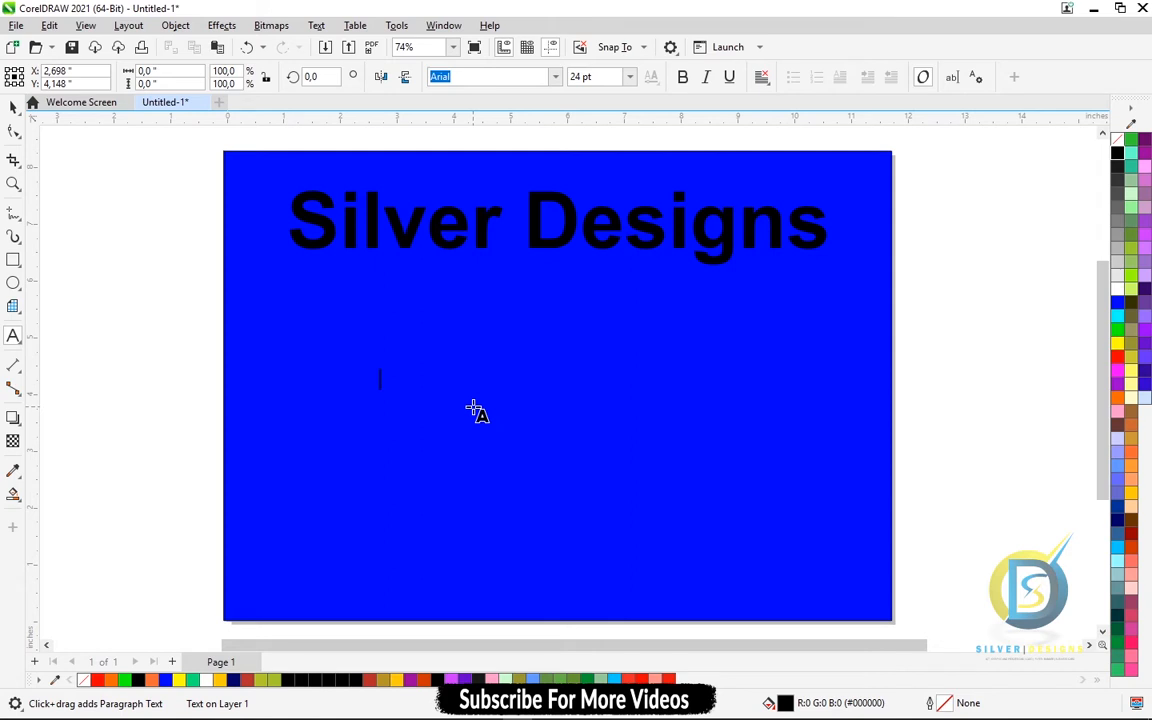
type("graphic design")
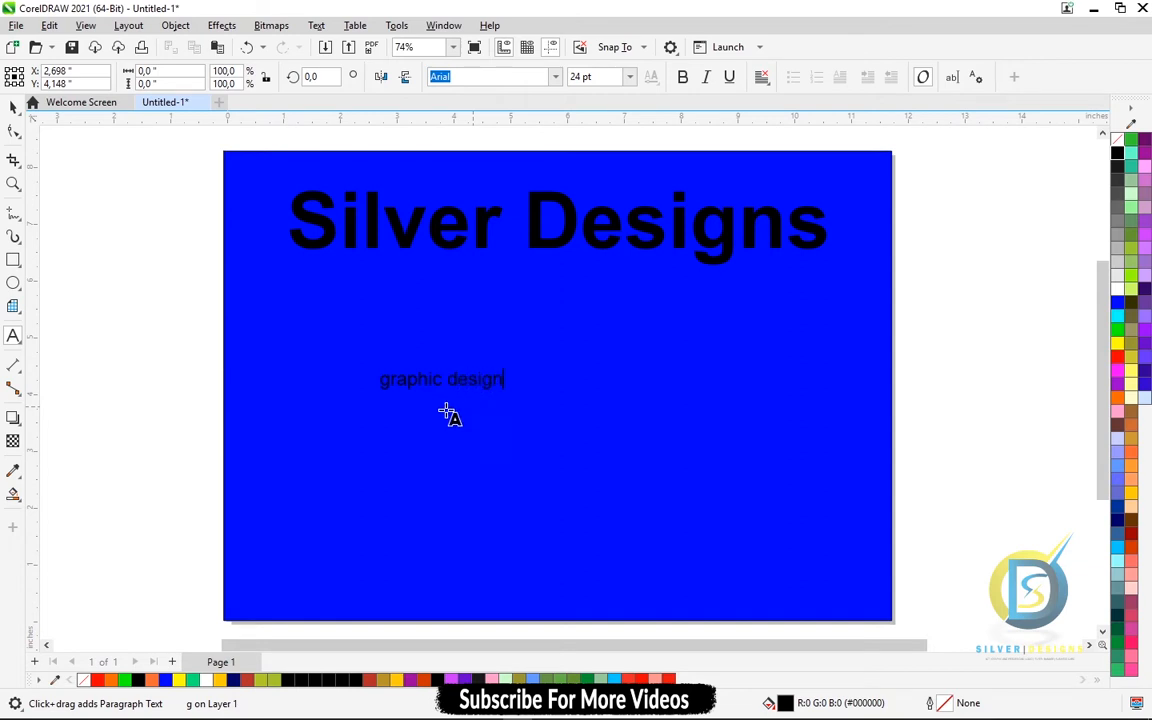
left_click(13, 107)
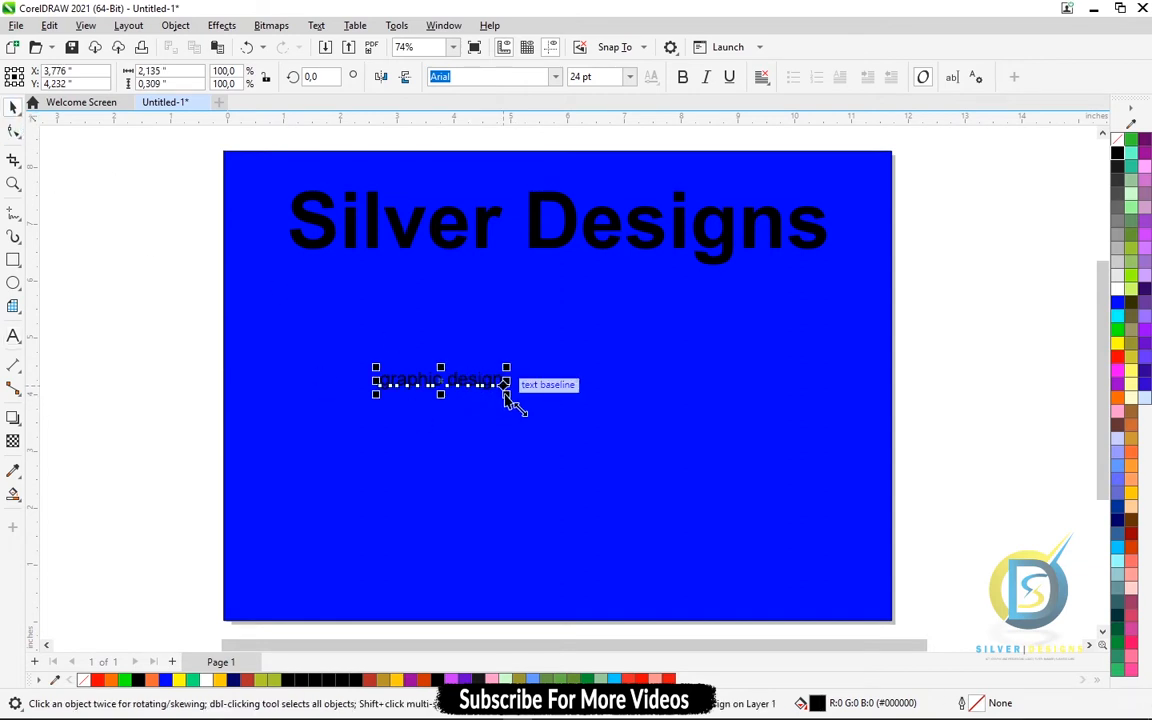
Step: Enlarge the "graphic design" text to about 73 pt and move it slightly up and to the left
left_click_drag(512, 393, 607, 463)
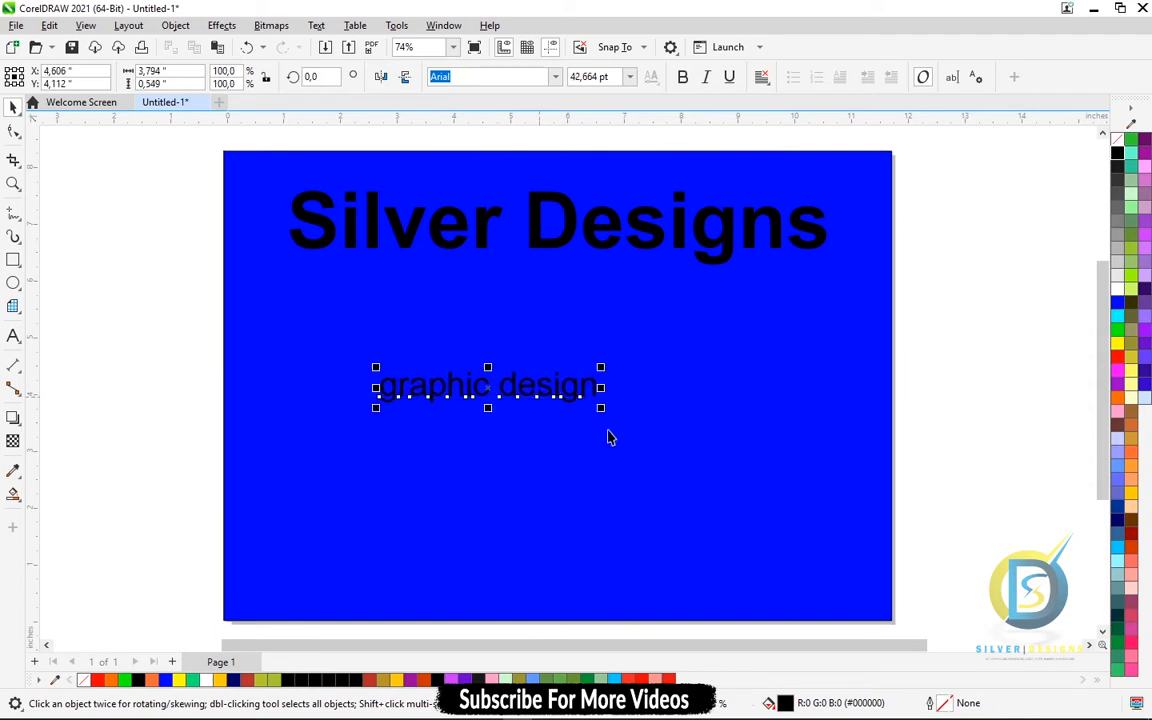
left_click_drag(604, 408, 760, 520)
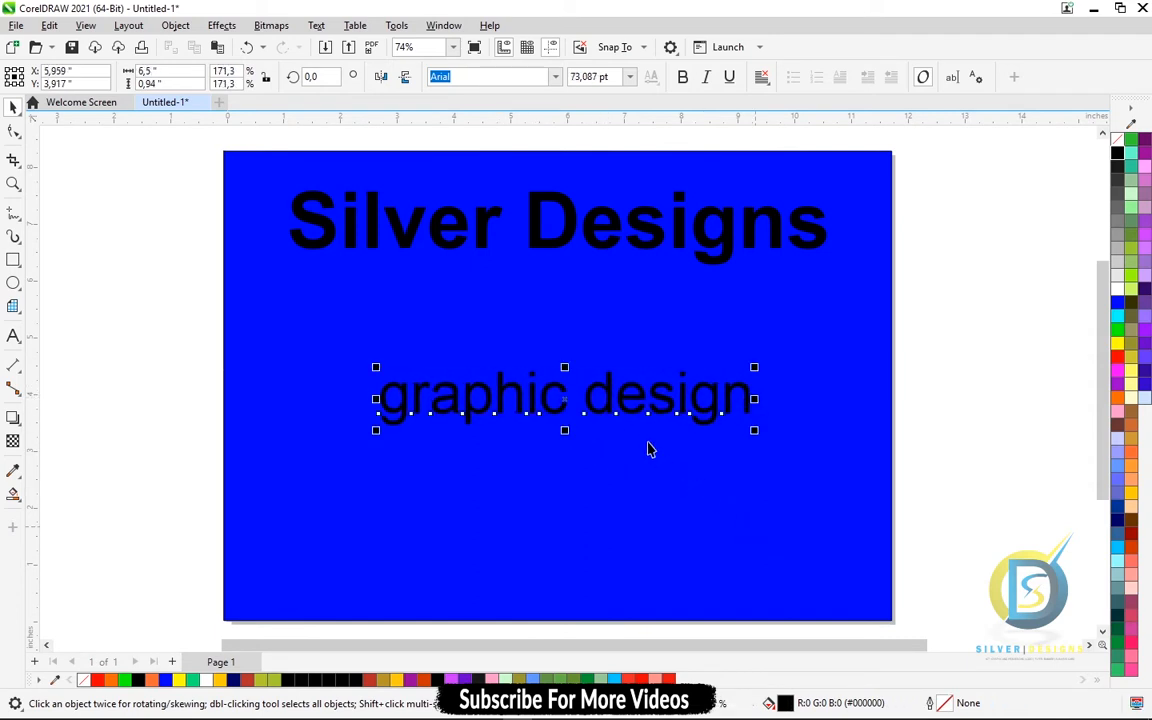
left_click_drag(622, 401, 600, 378)
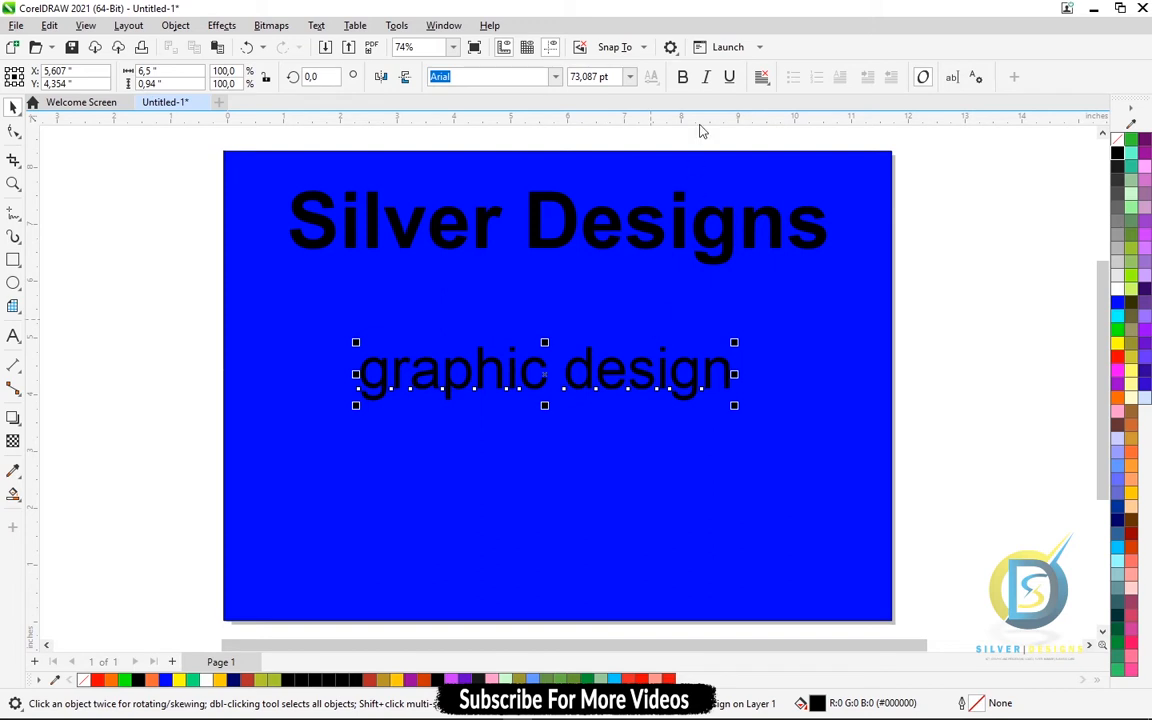
Step: Make the "graphic design" text bold and center it horizontally on the page
left_click(682, 77)
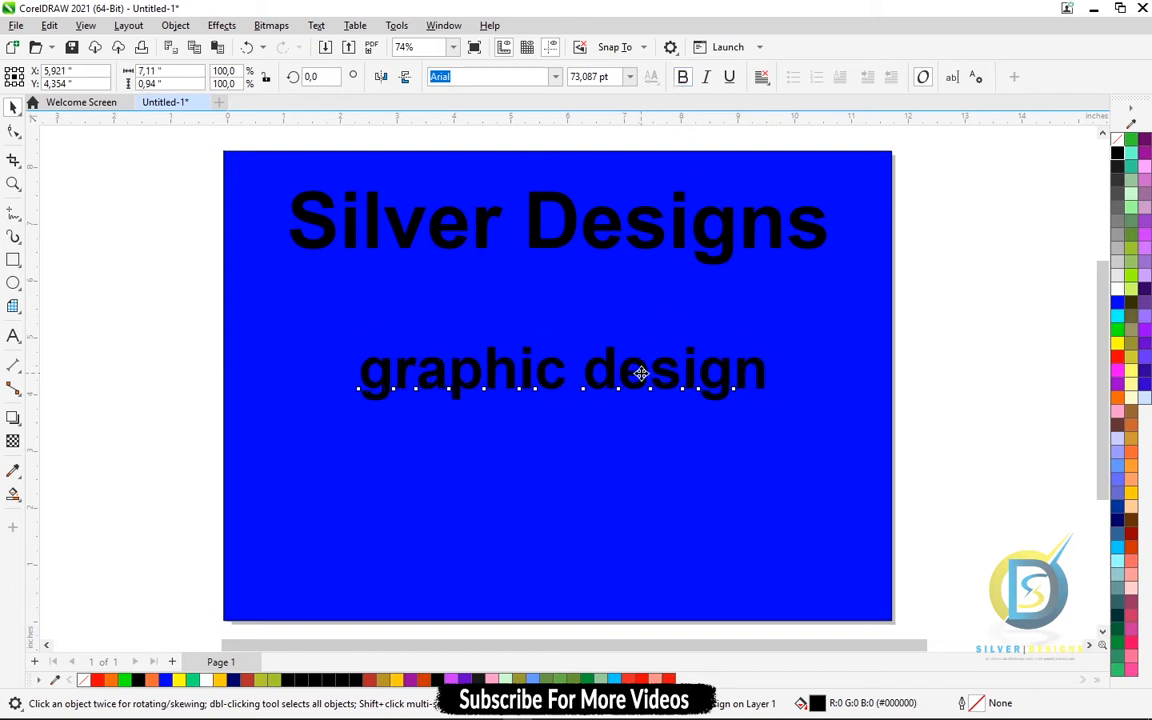
left_click_drag(640, 373, 633, 371)
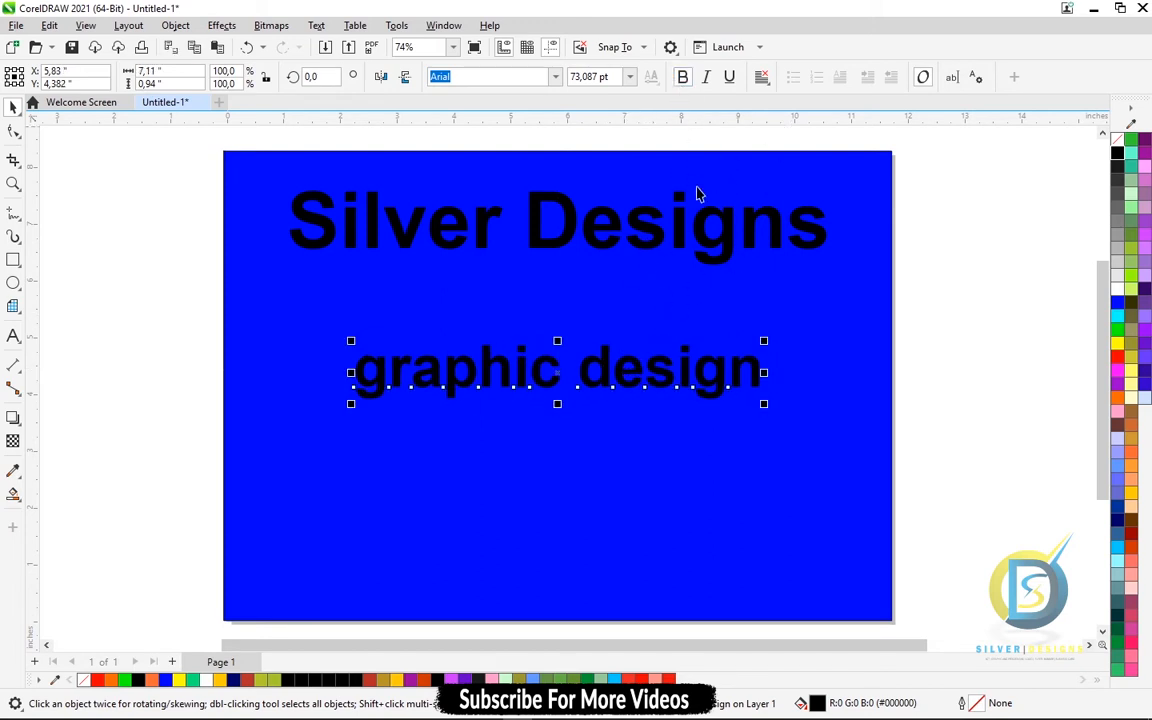
Step: Apply Left, Center and Full Justify alignment in turn to the "graphic design" text
left_click(550, 338)
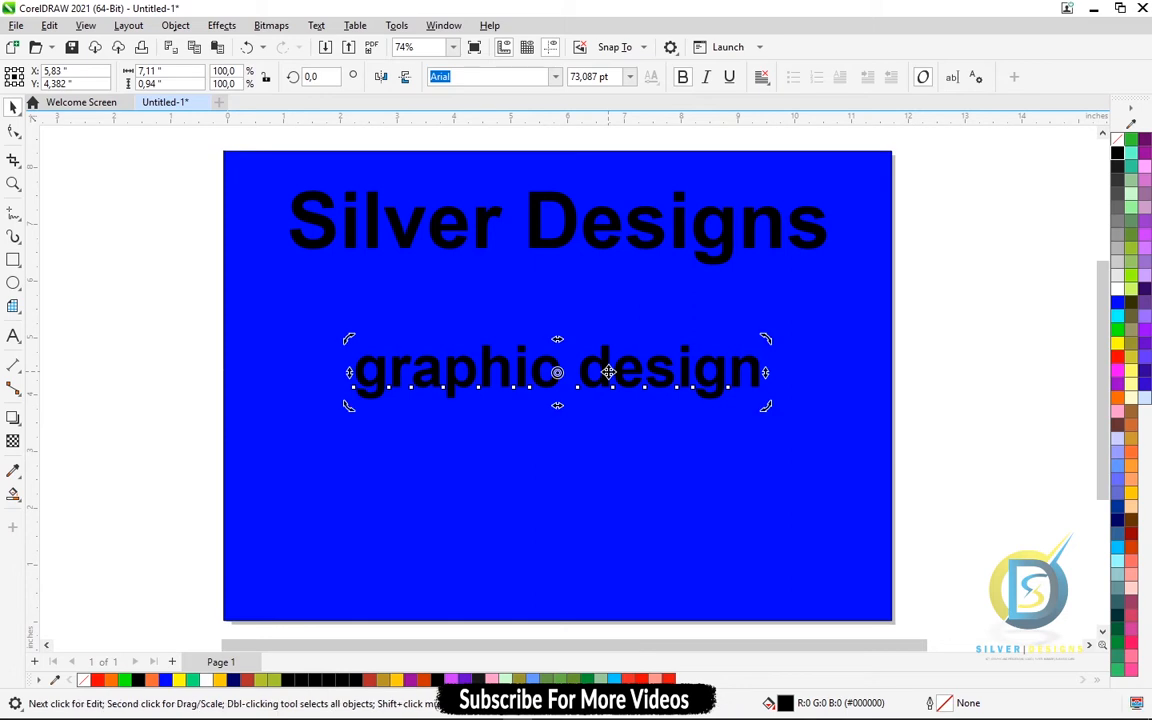
left_click(767, 86)
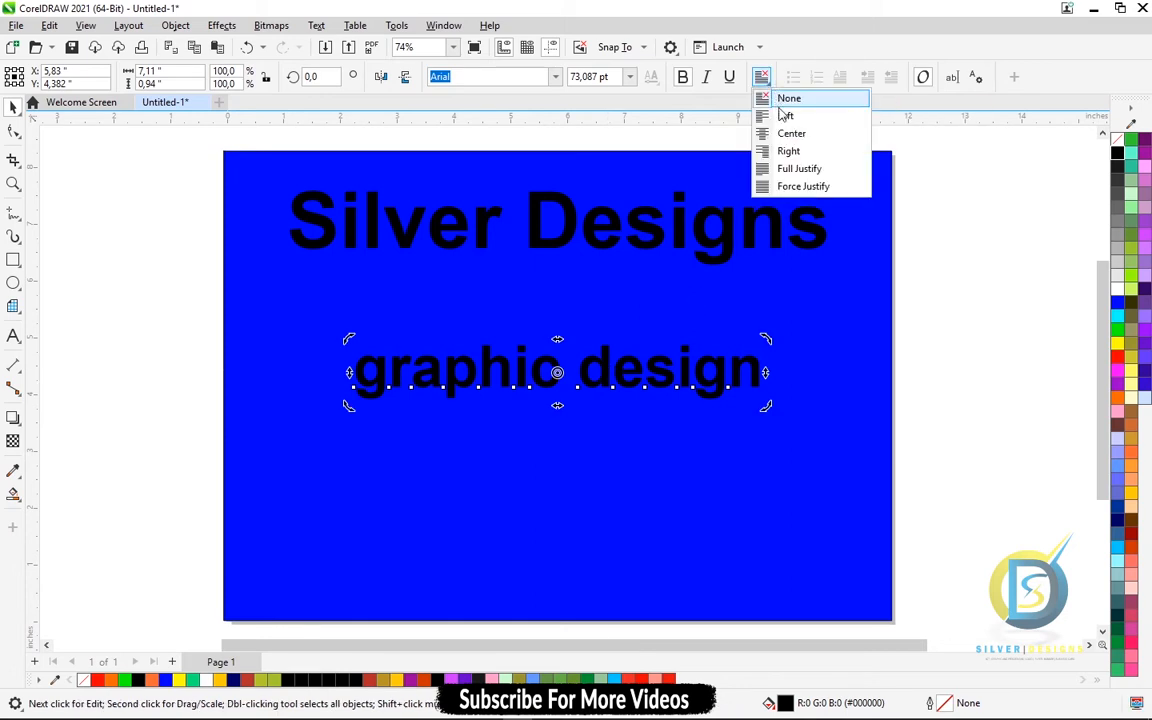
left_click(792, 119)
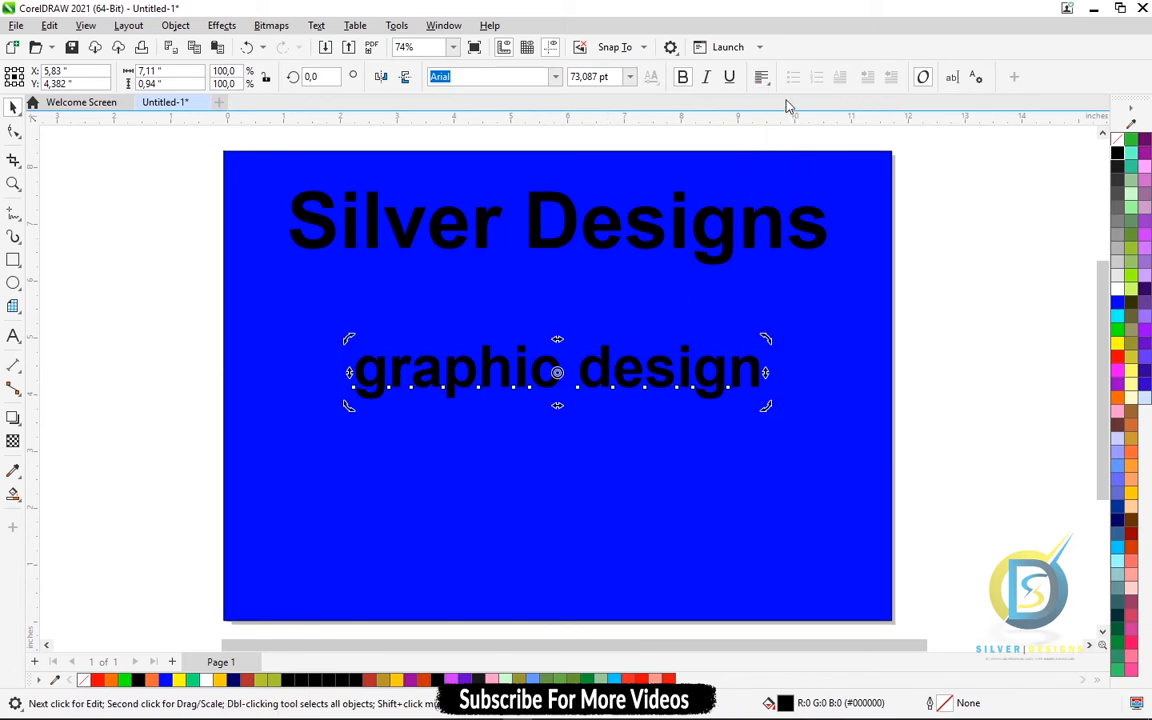
left_click(761, 77)
left_click(788, 132)
left_click(761, 77)
left_click(790, 160)
left_click(764, 80)
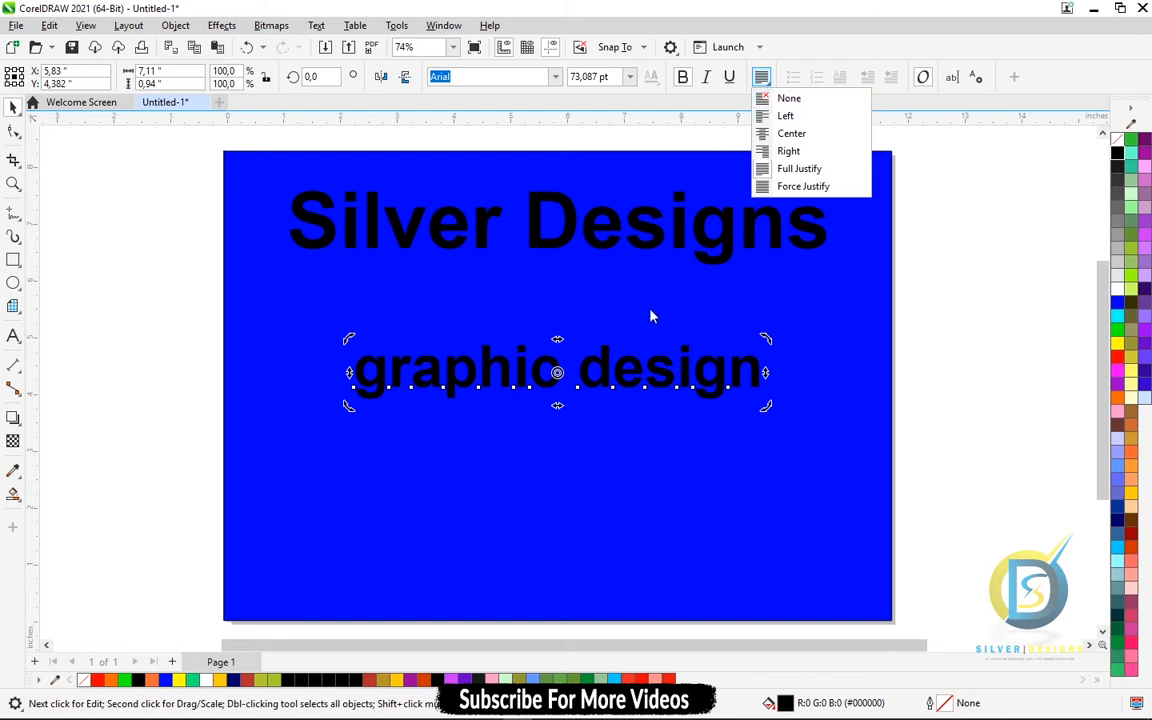
Step: Move the "graphic design" text slightly up toward the "Silver Designs" heading
left_click(600, 375)
left_click_drag(599, 368, 605, 347)
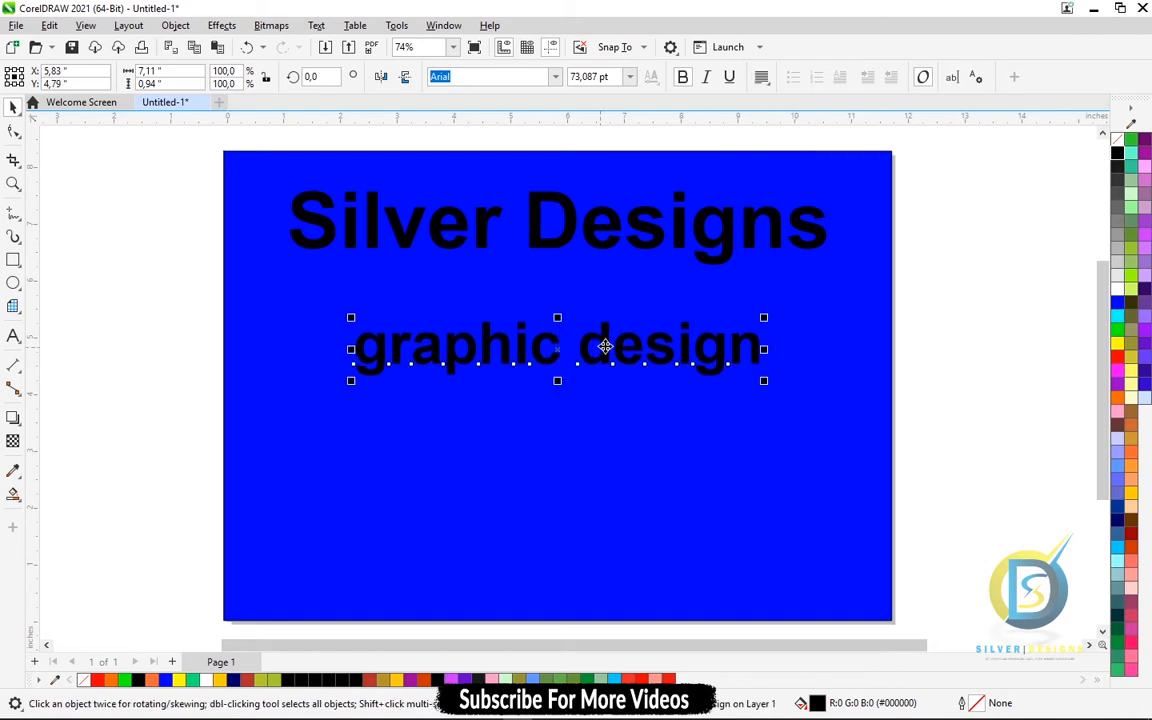
double_click(606, 347)
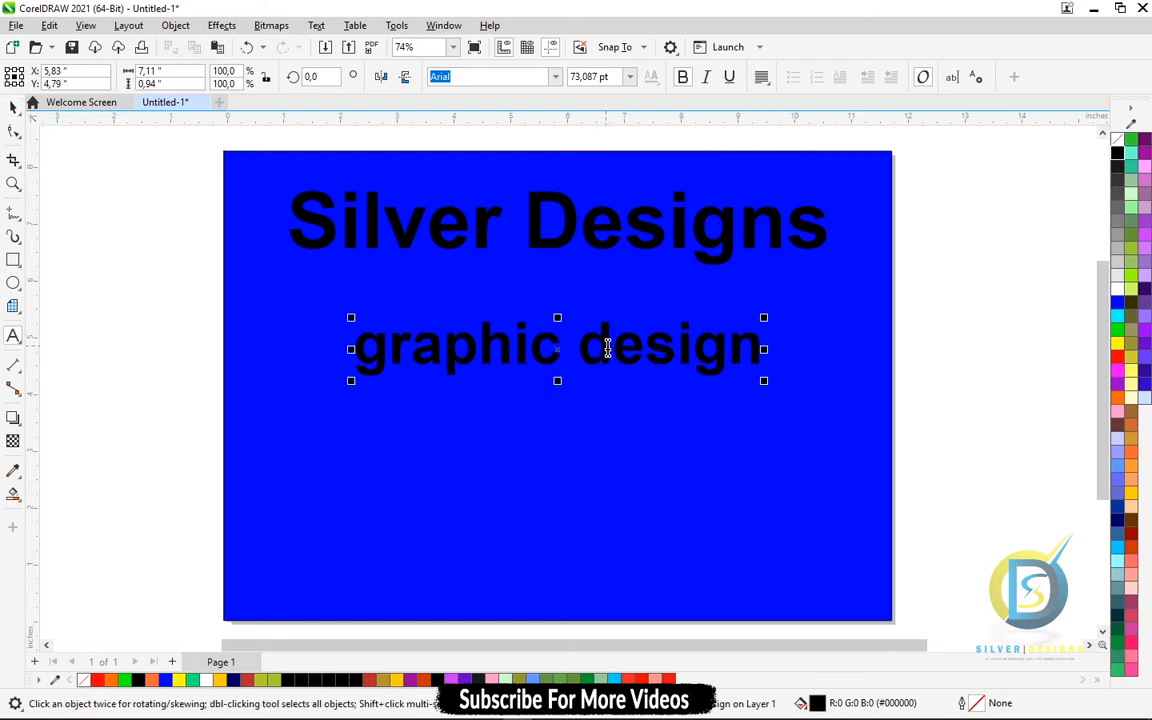
left_click(761, 345)
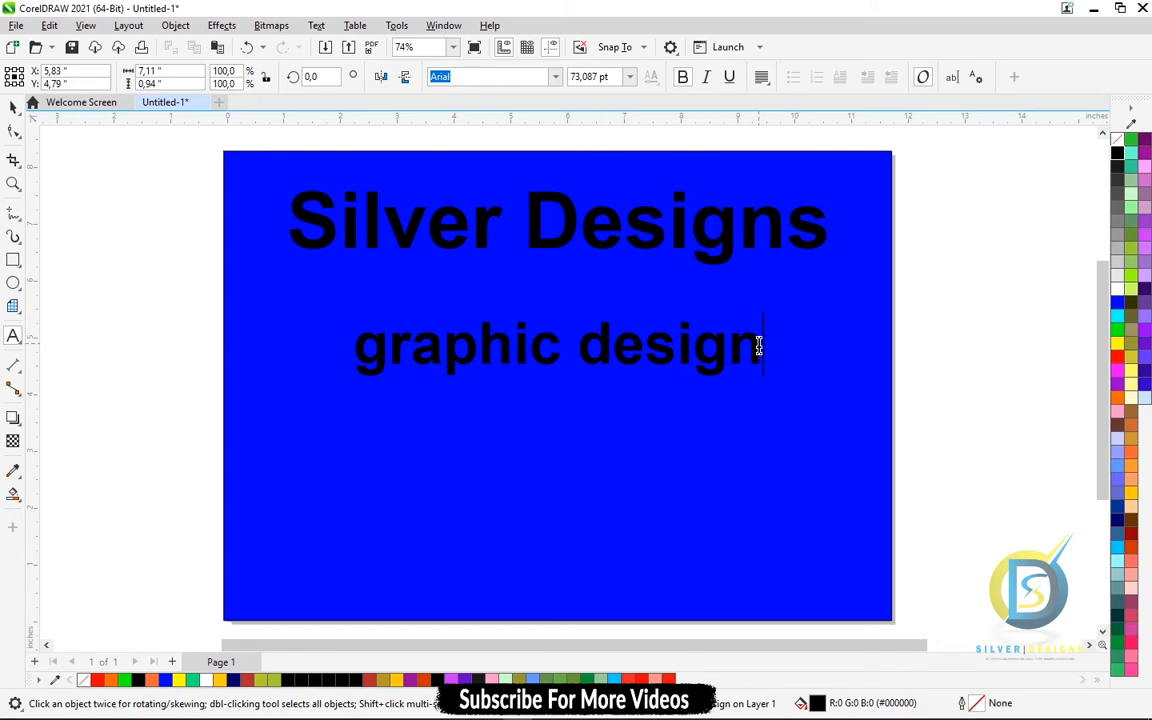
left_click(13, 107)
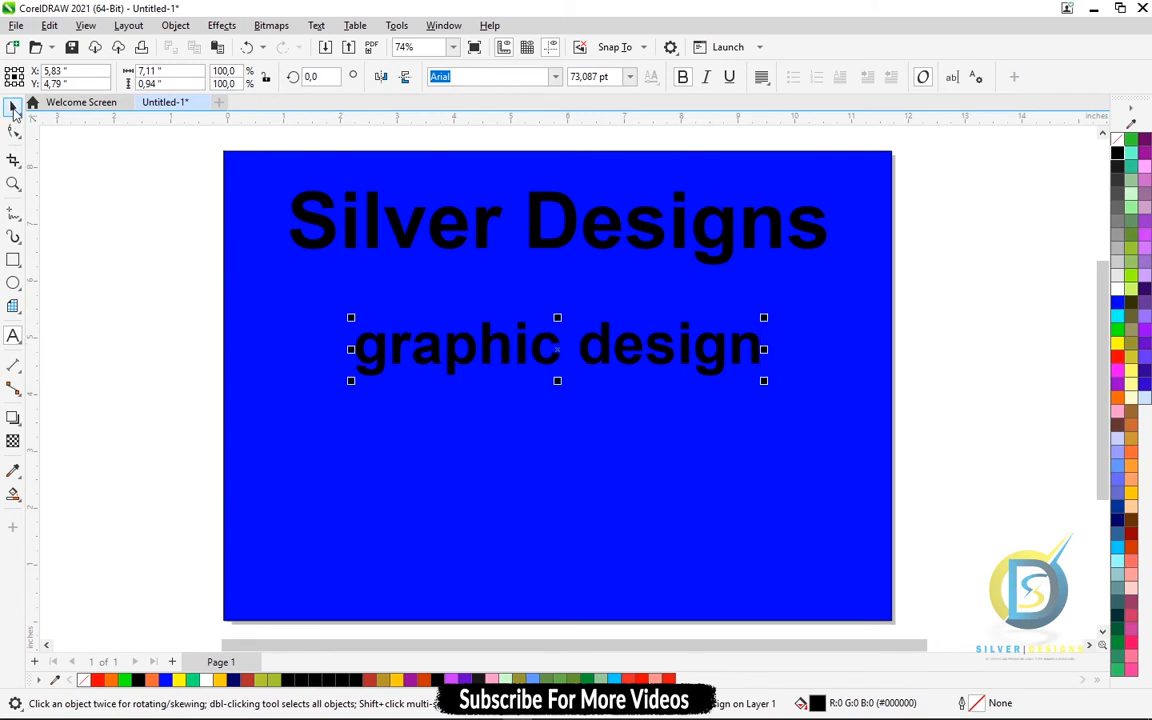
Step: Copy the phrase "graphic design" and paste it as a second line in the same text object
double_click(660, 350)
left_click_drag(761, 342, 329, 337)
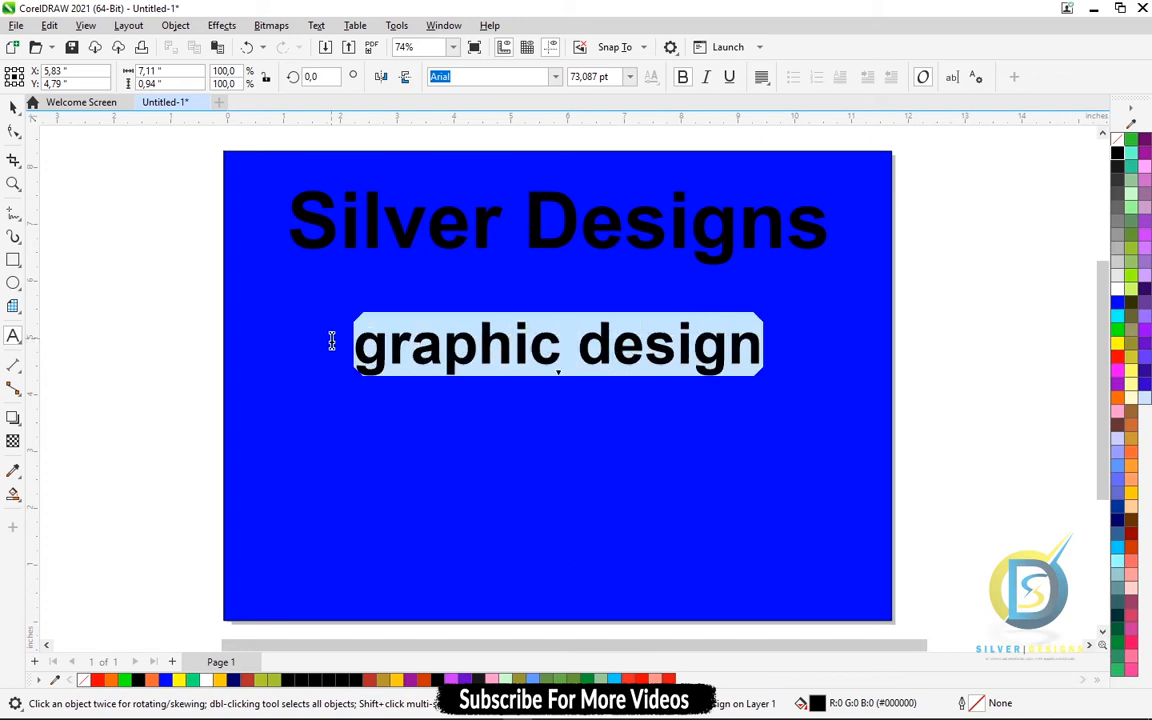
right_click(430, 348)
left_click(458, 526)
left_click(757, 347)
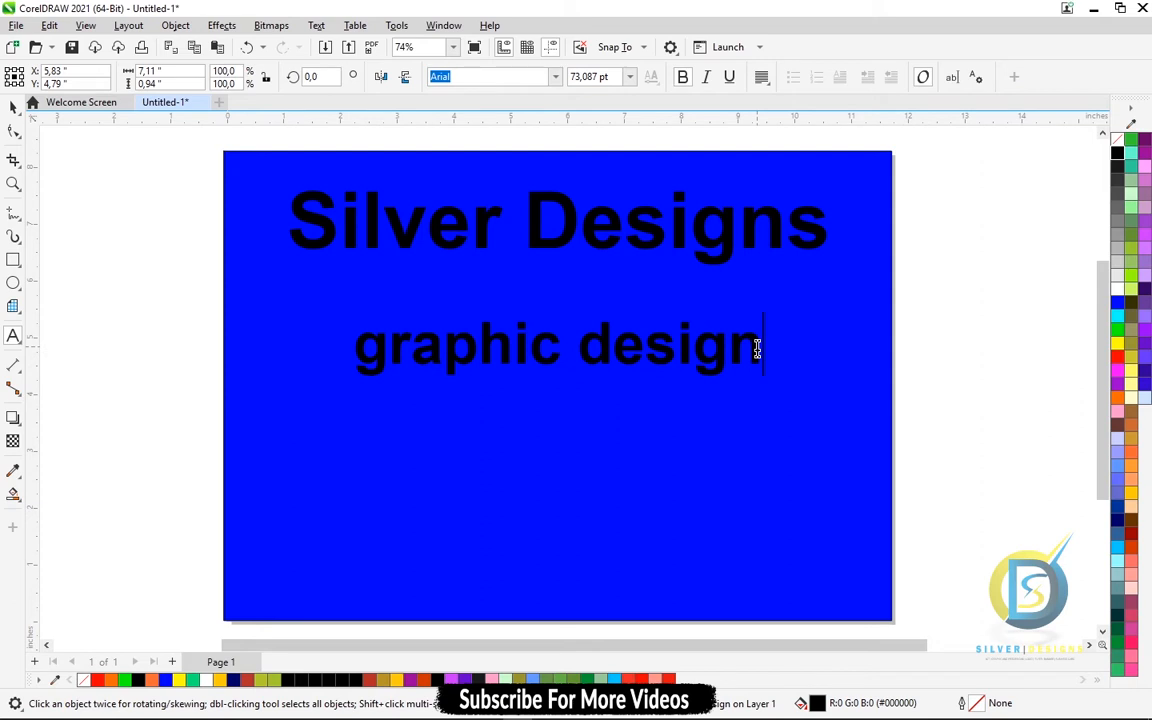
key("Return")
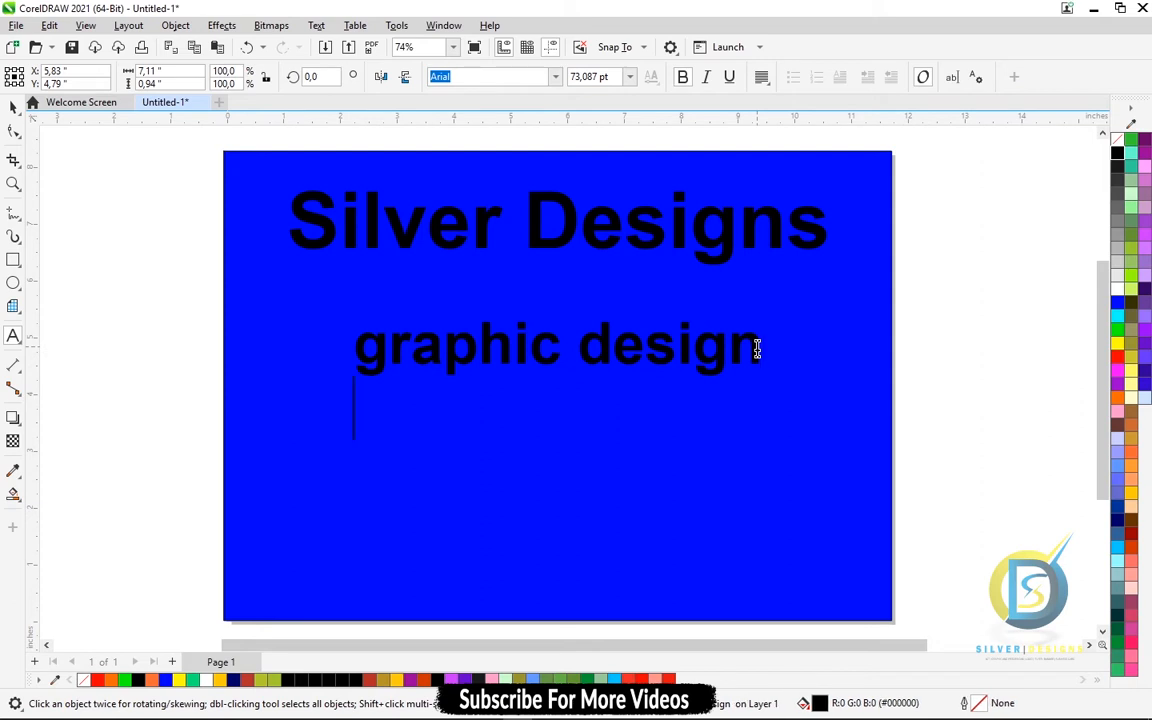
key("ctrl+v")
key("ctrl+space")
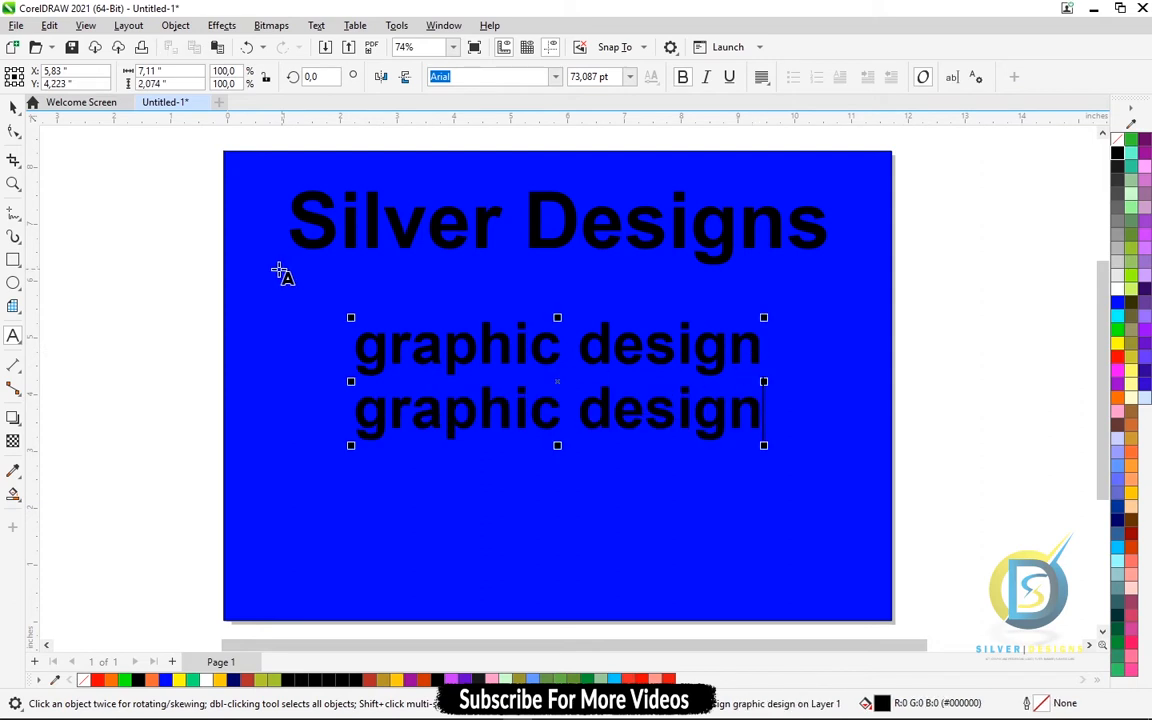
Step: Try deleting the word "design" from the first line of the text, and undo the deletion
left_click(456, 343)
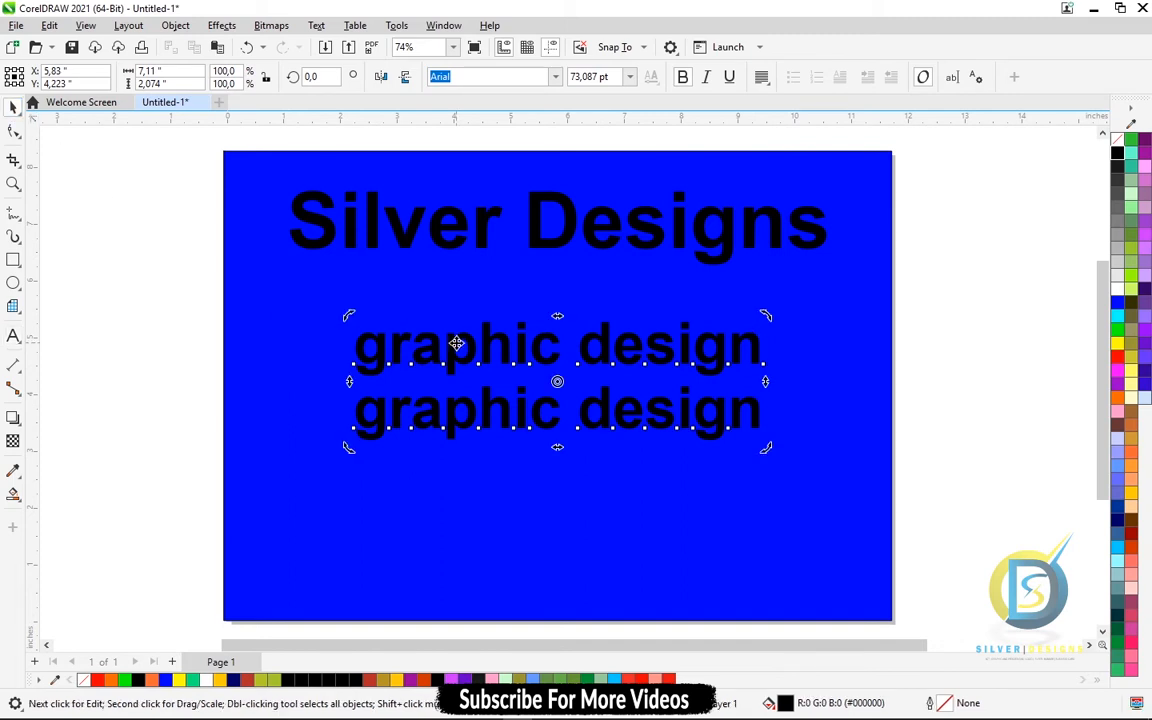
left_click(456, 343)
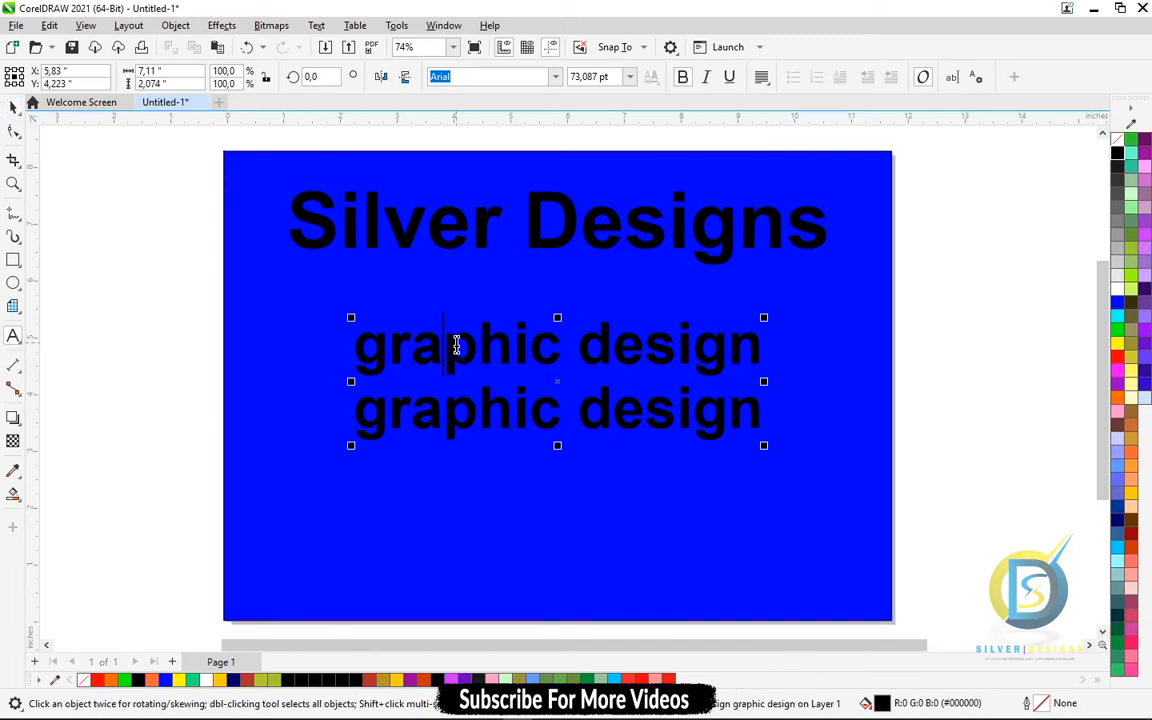
left_click_drag(580, 346, 761, 342)
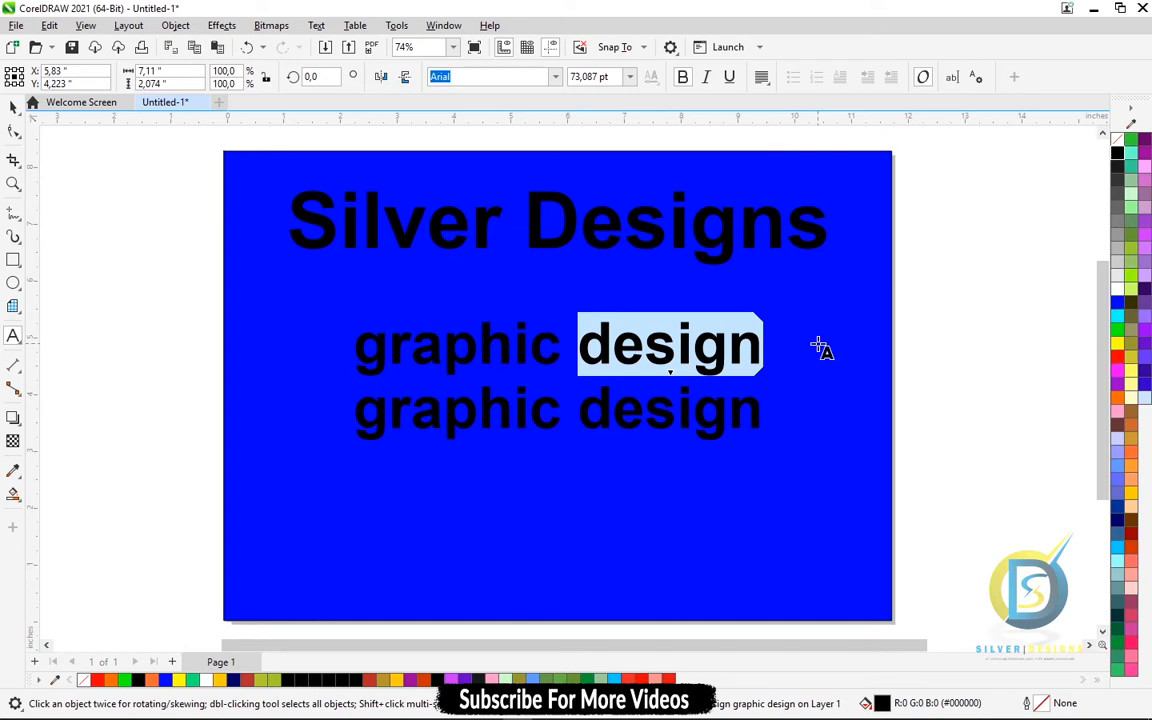
key("Delete")
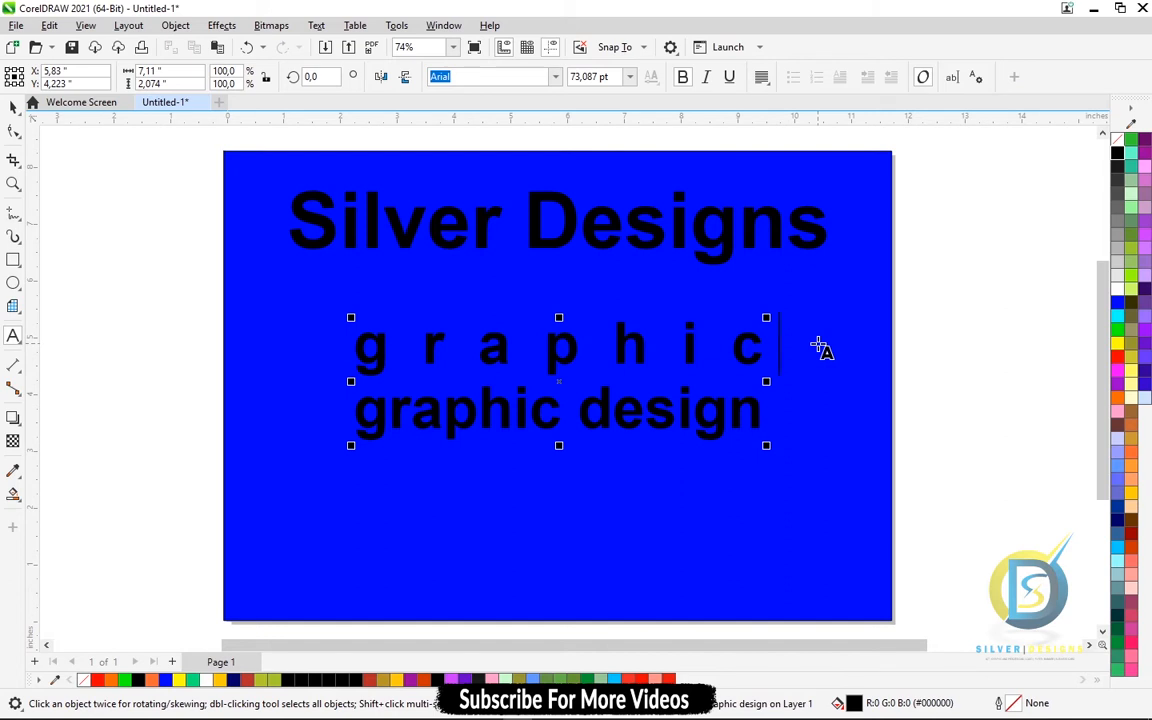
key("ctrl+z")
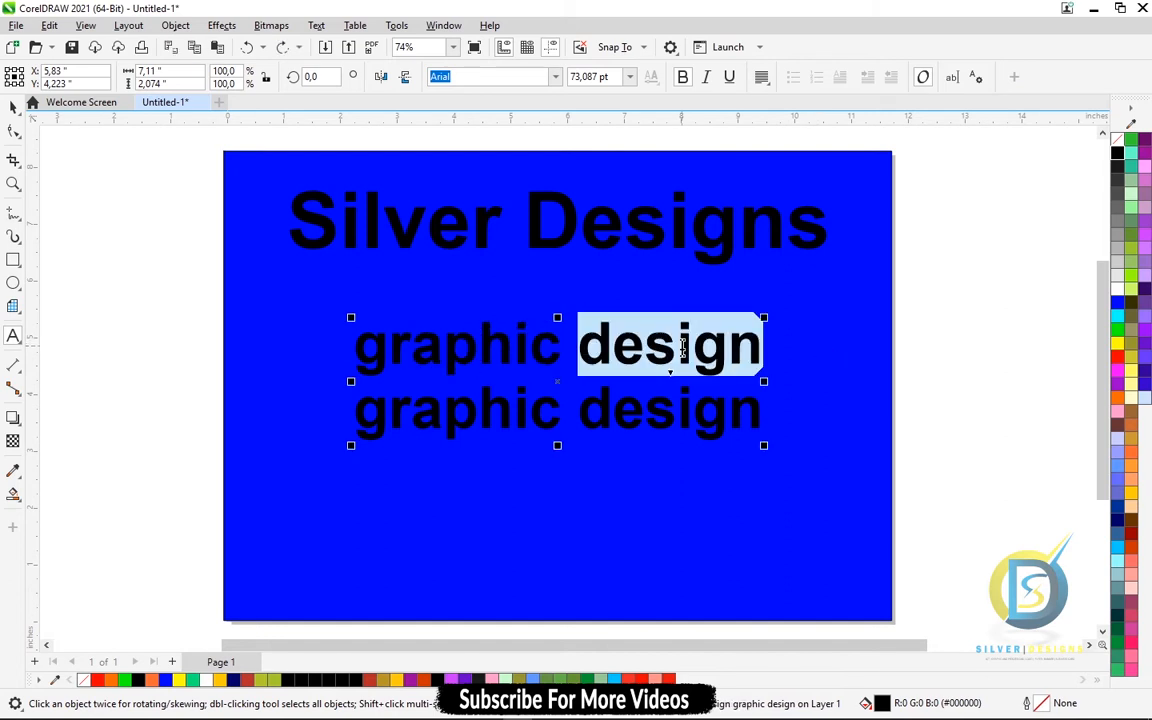
Step: Delete the word "graphic" from the first line of the two-line text
left_click(594, 347)
left_click_drag(563, 352, 275, 365)
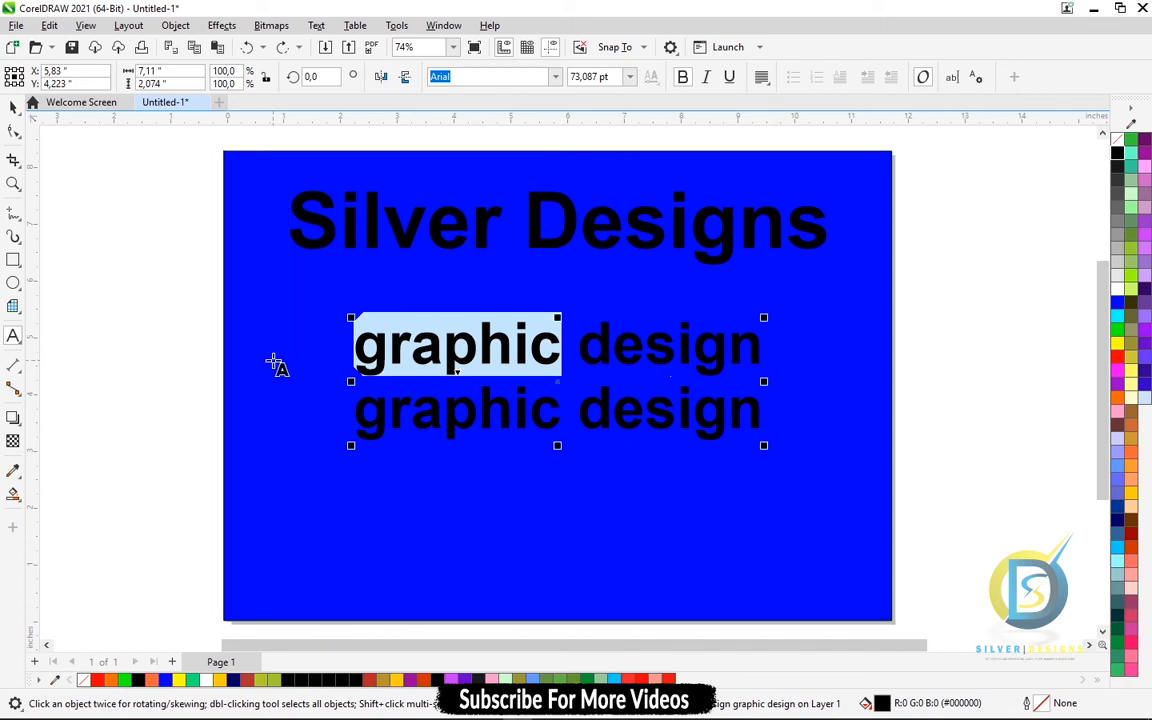
key("Delete")
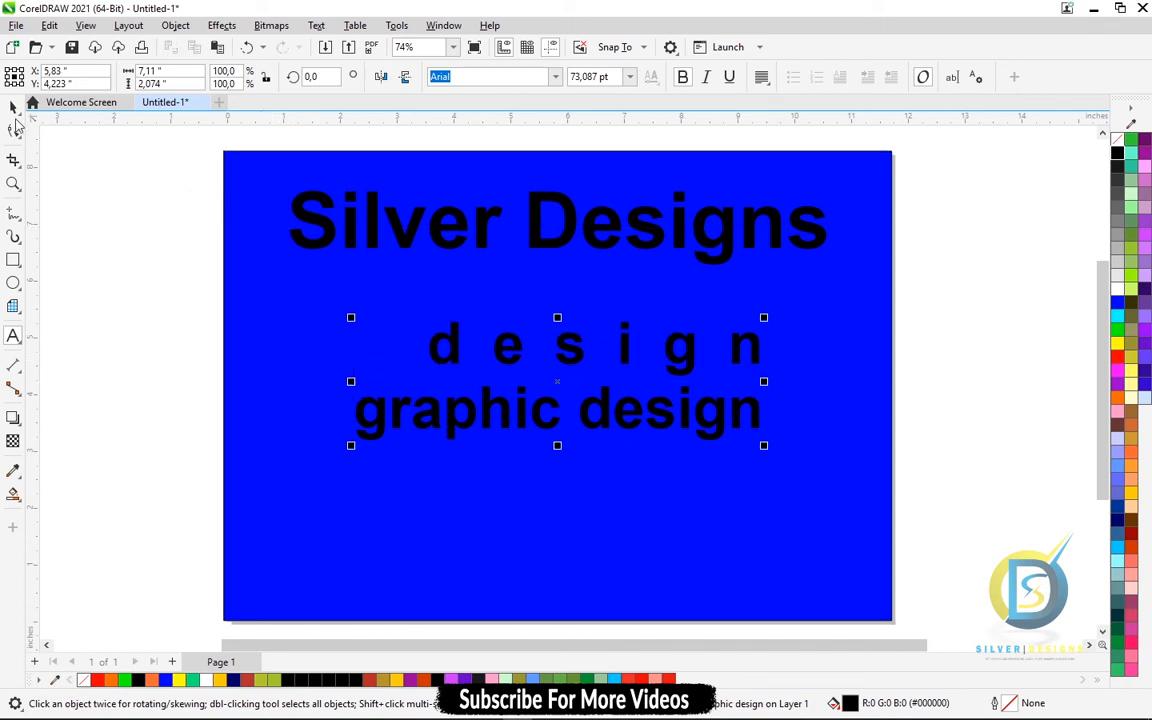
Step: Select the two-line text object and set its alignment to Left, to Center, and back to Left
left_click(14, 107)
left_click(543, 417)
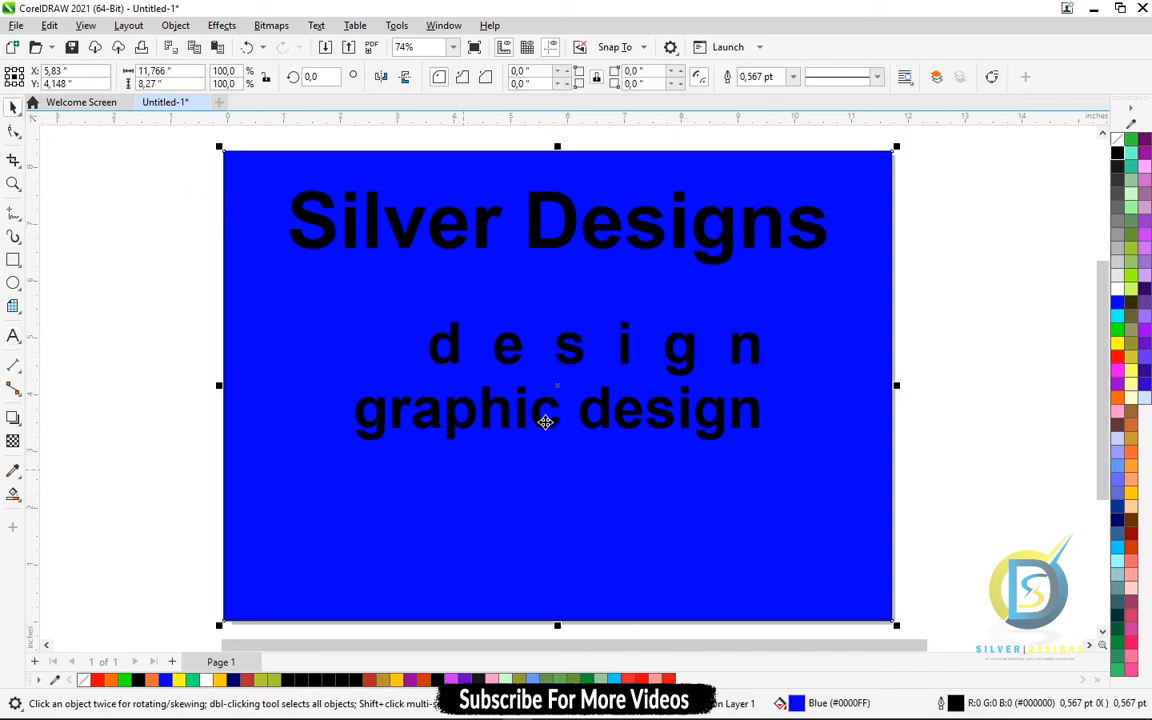
left_click(575, 366)
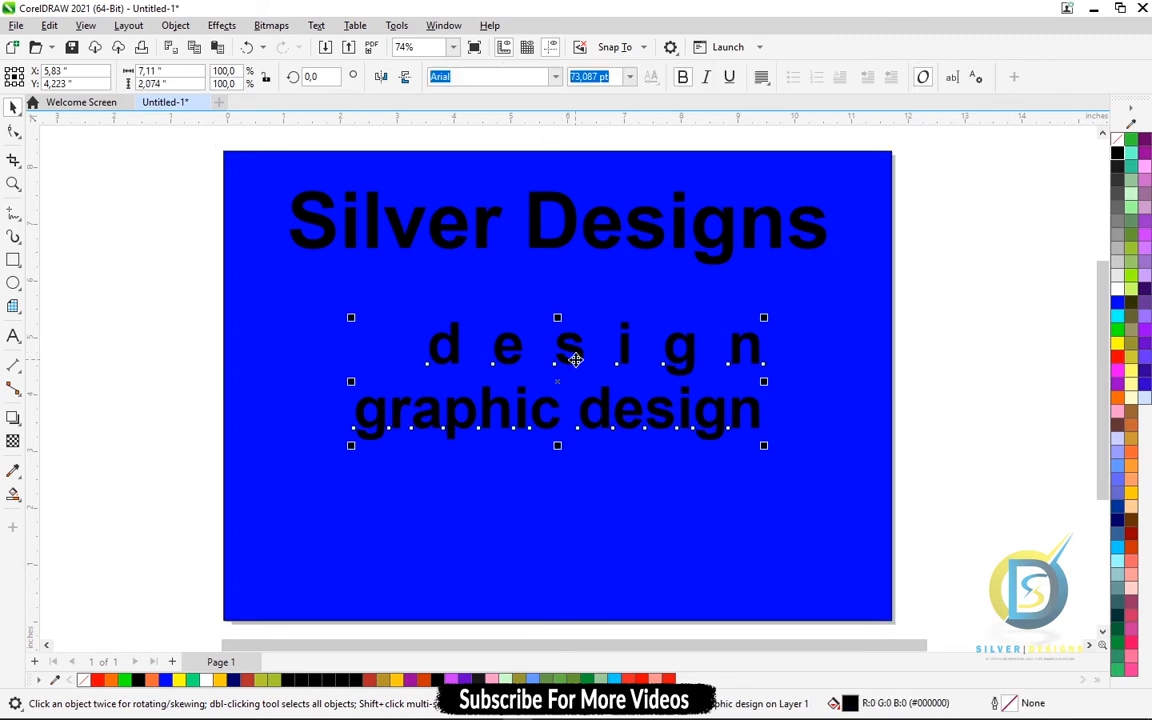
left_click(761, 77)
left_click(795, 117)
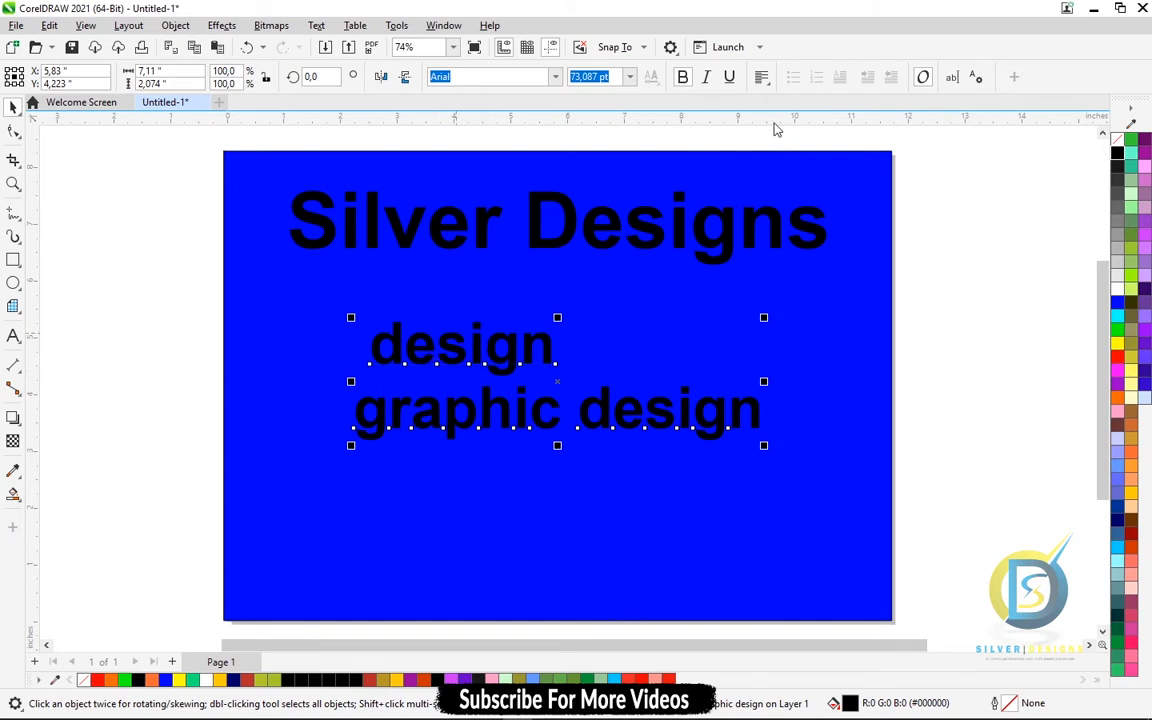
left_click(761, 77)
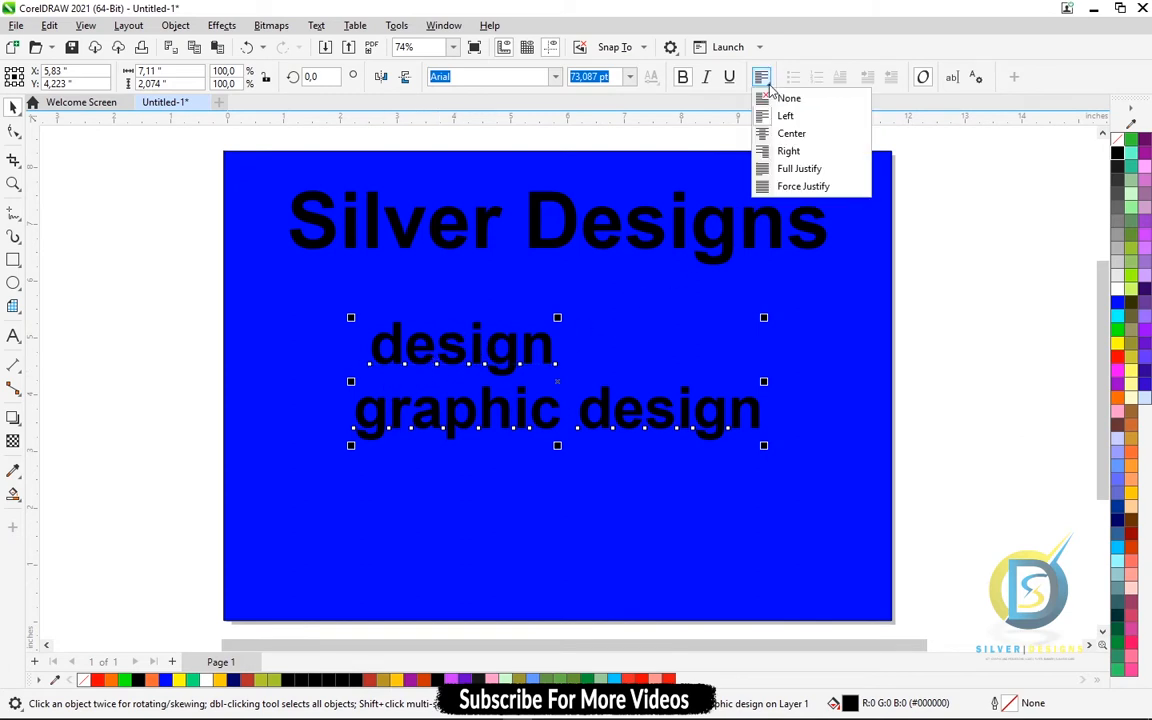
left_click(792, 134)
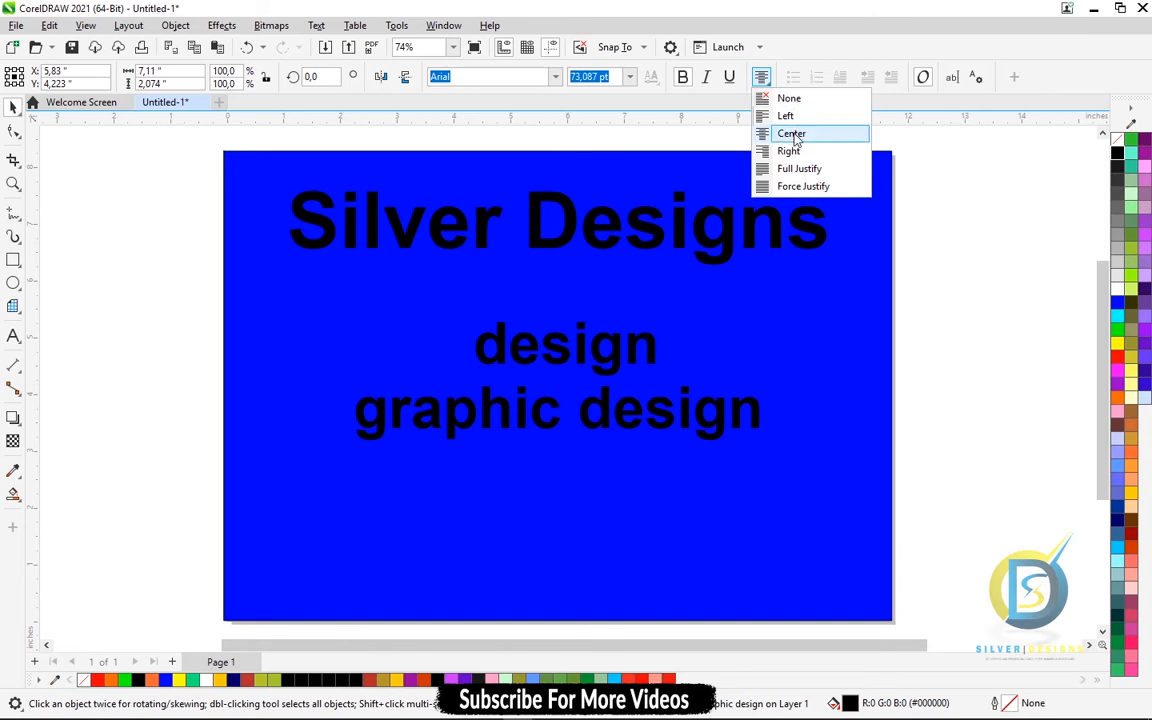
left_click(794, 118)
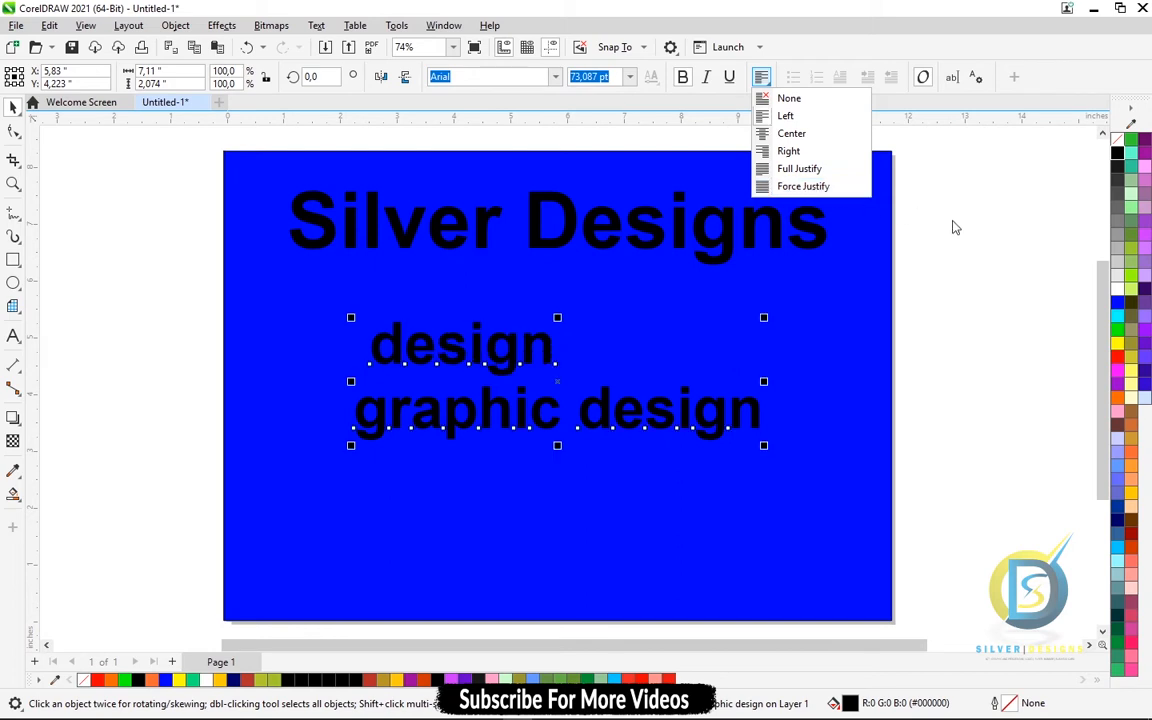
Step: Replace the two-line text with a paragraph text frame about 4.55 by 2.55 inches reading "I want to go to the beach"
left_click(402, 322)
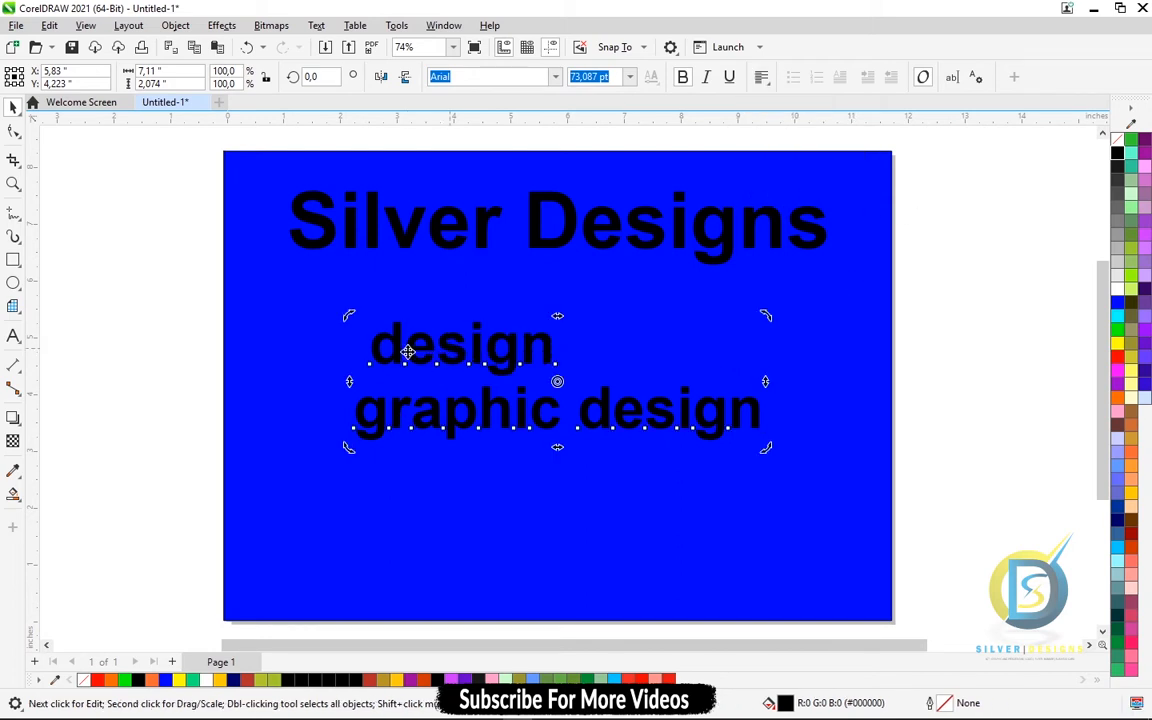
key("Delete")
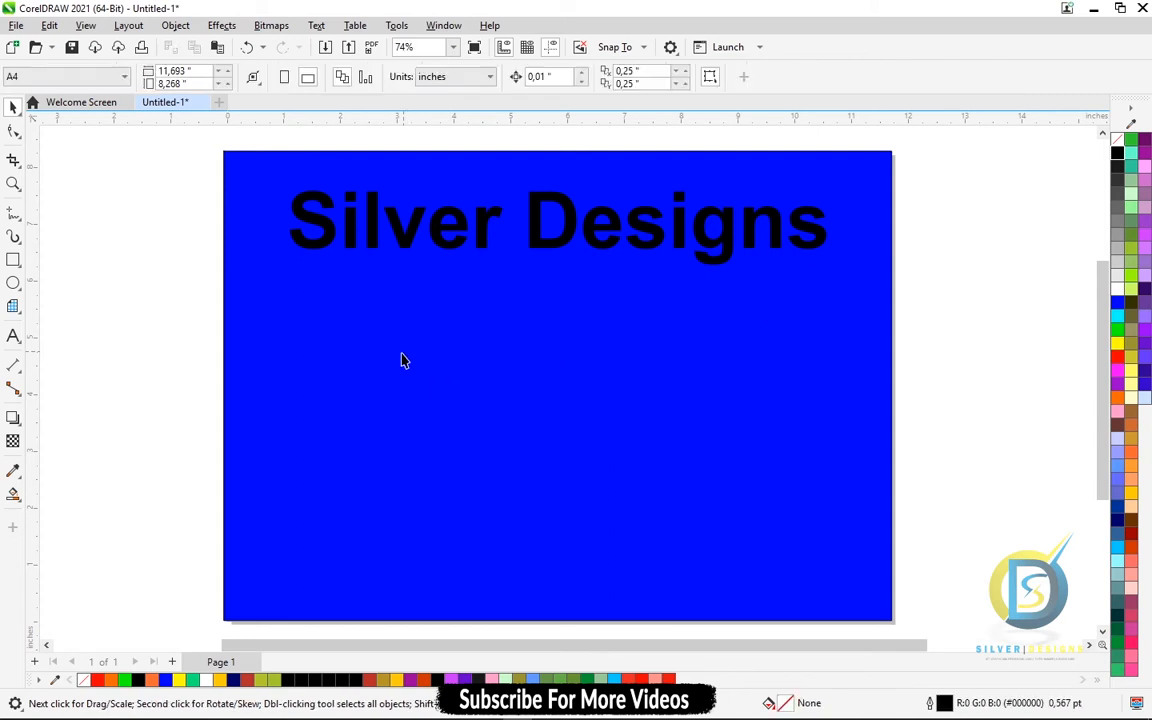
left_click(13, 336)
left_click(322, 384)
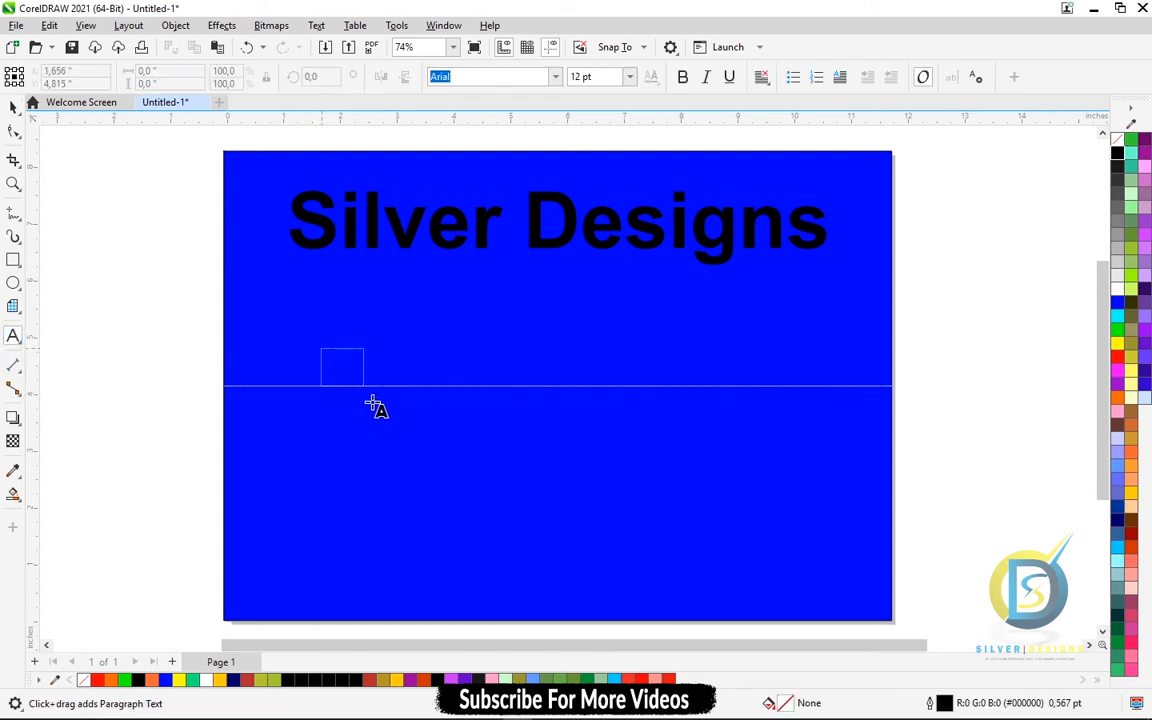
left_click_drag(371, 402, 580, 494)
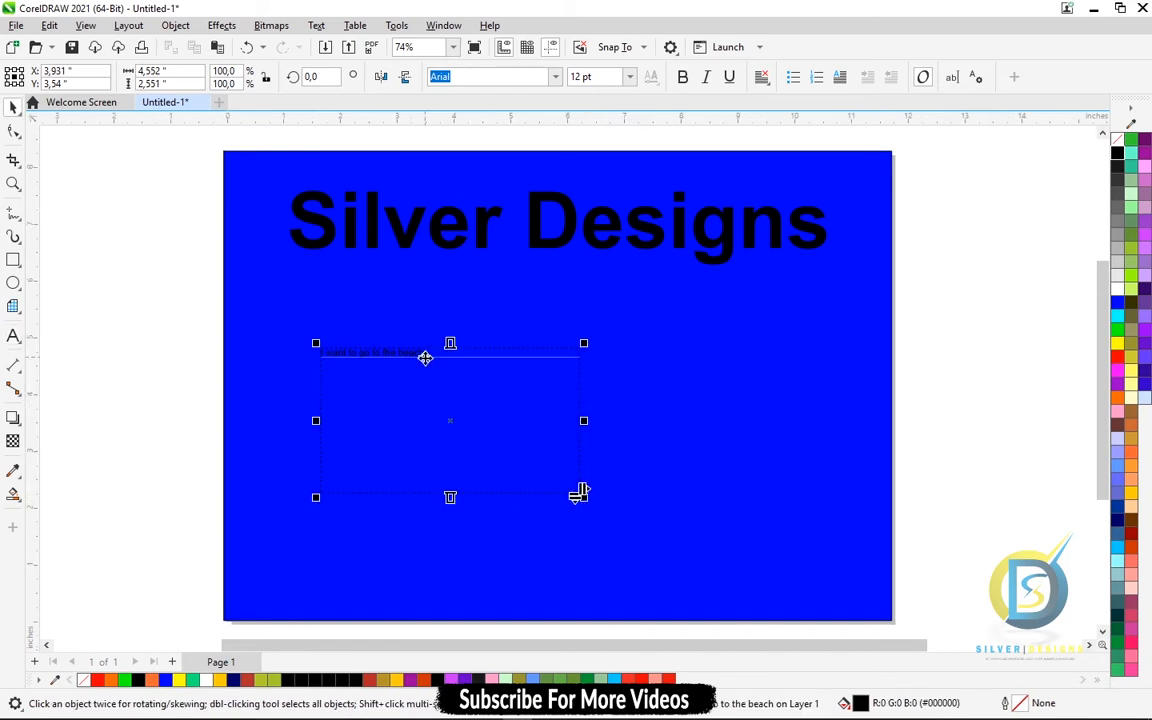
Step: Copy the whole sentence "I want to go to the beach" inside the paragraph text frame
left_click(406, 353)
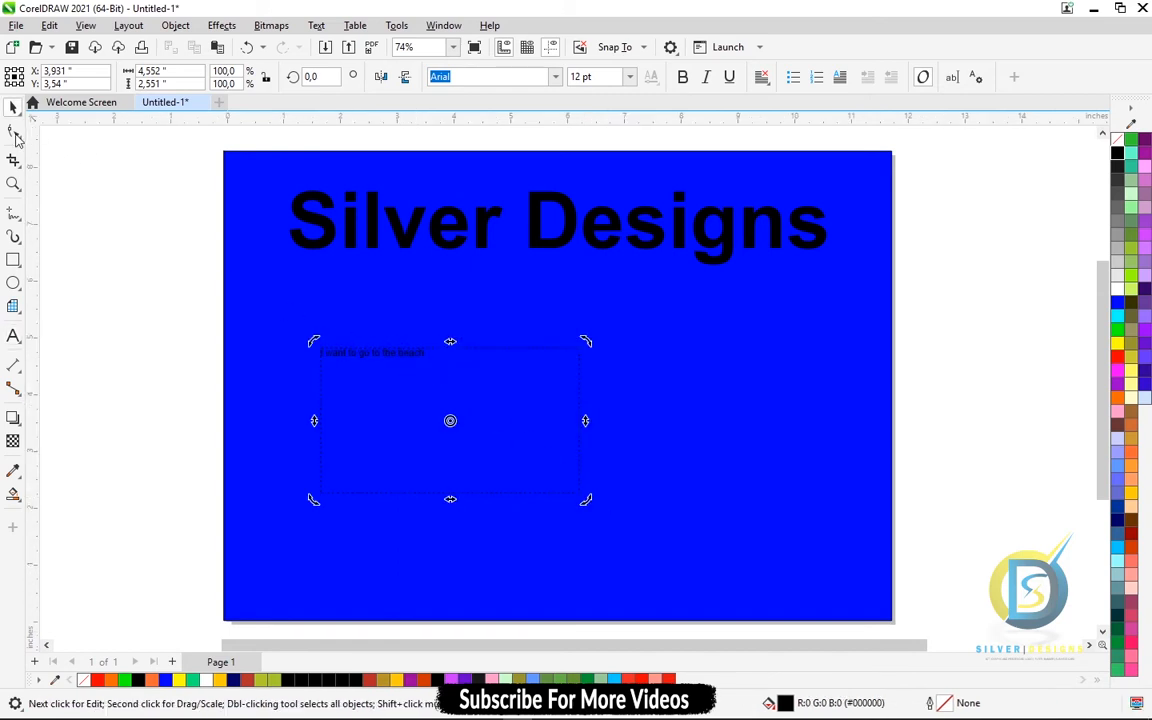
left_click(13, 336)
left_click(399, 354)
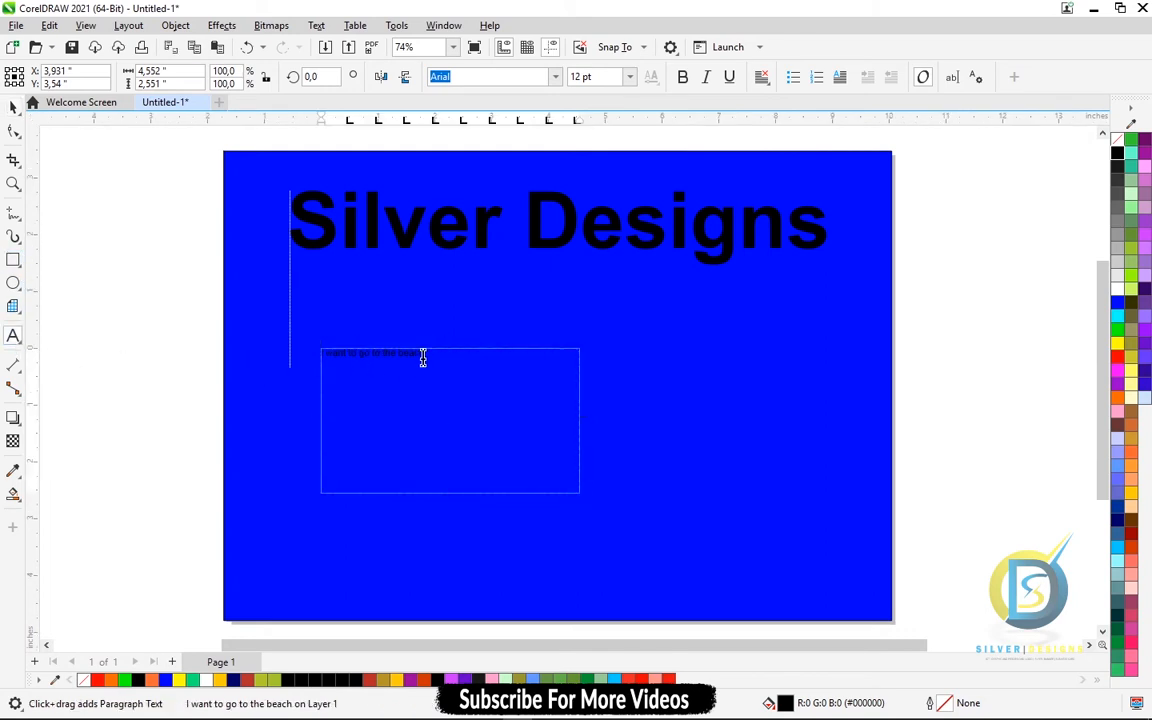
left_click_drag(428, 356, 309, 342)
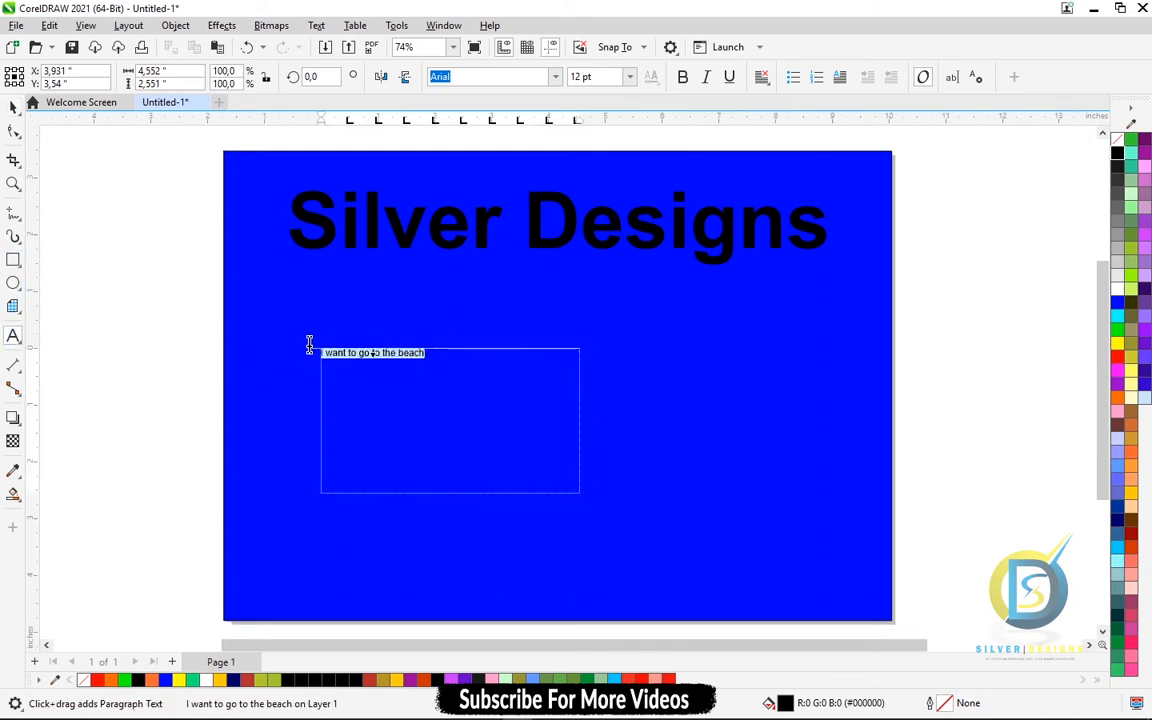
right_click(405, 353)
left_click(420, 553)
Step: Fill the frame with repeated pastes of the copied sentence, split into three paragraphs separated by blank space
key("ctrl+v")
key("ctrl+v")
key("ctrl+v")
key("ctrl+v")
key("ctrl+v")
key("ctrl+v")
key("ctrl+v")
key("ctrl+v")
key("ctrl+v")
key("Return")
key("ctrl+v")
key("ctrl+v")
key("ctrl+v")
key("ctrl+v")
key("ctrl+v")
key("Return")
key("Return")
key("ctrl+v")
key("ctrl+v")
key("ctrl+v")
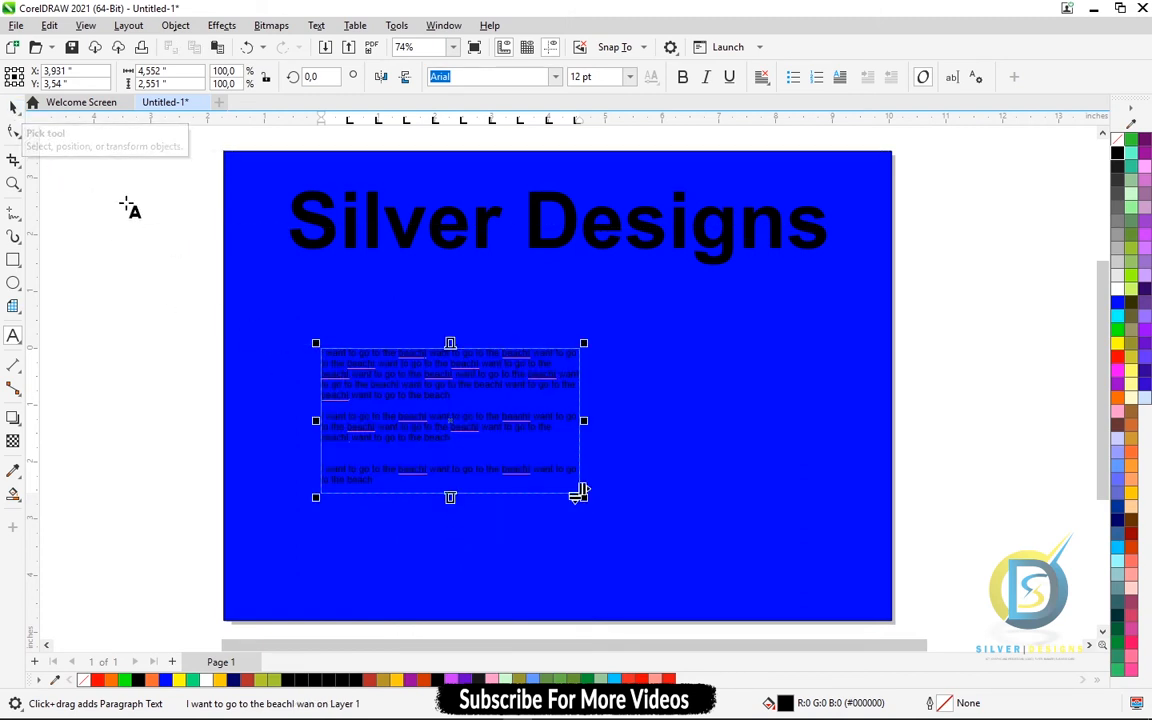
Step: Move the paragraph text frame toward the middle of the page and preview its Left, Right and Full Justify alignments
left_click(13, 108)
left_click_drag(395, 395, 474, 381)
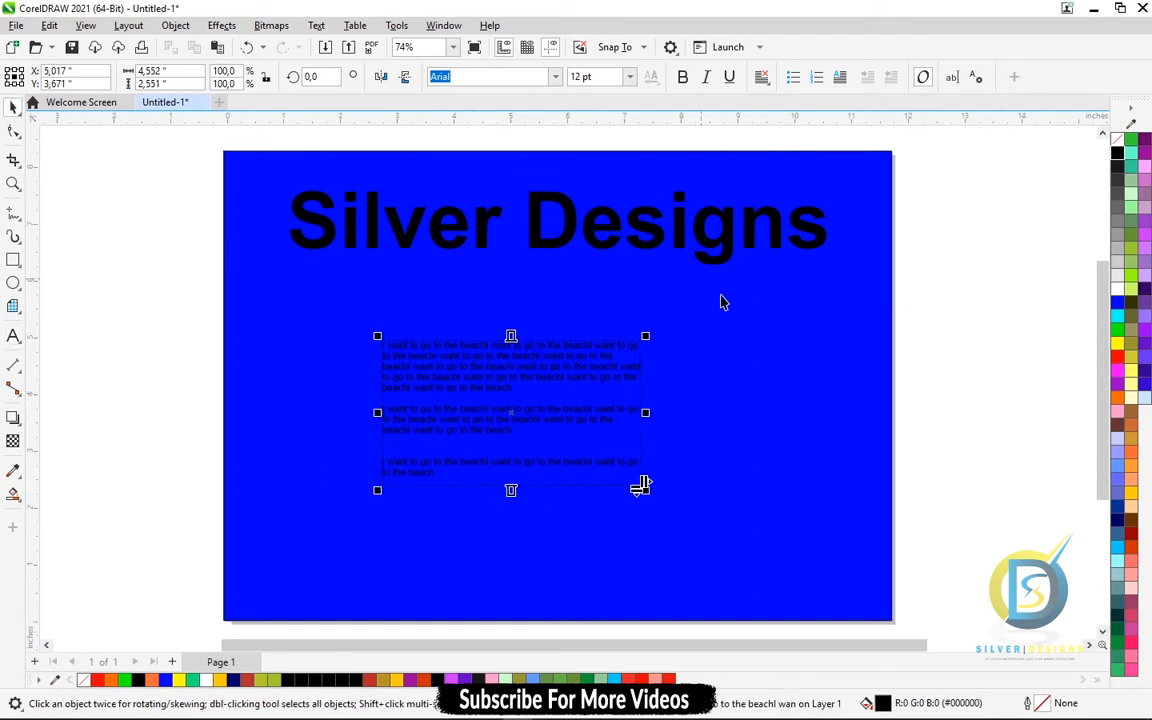
left_click(762, 78)
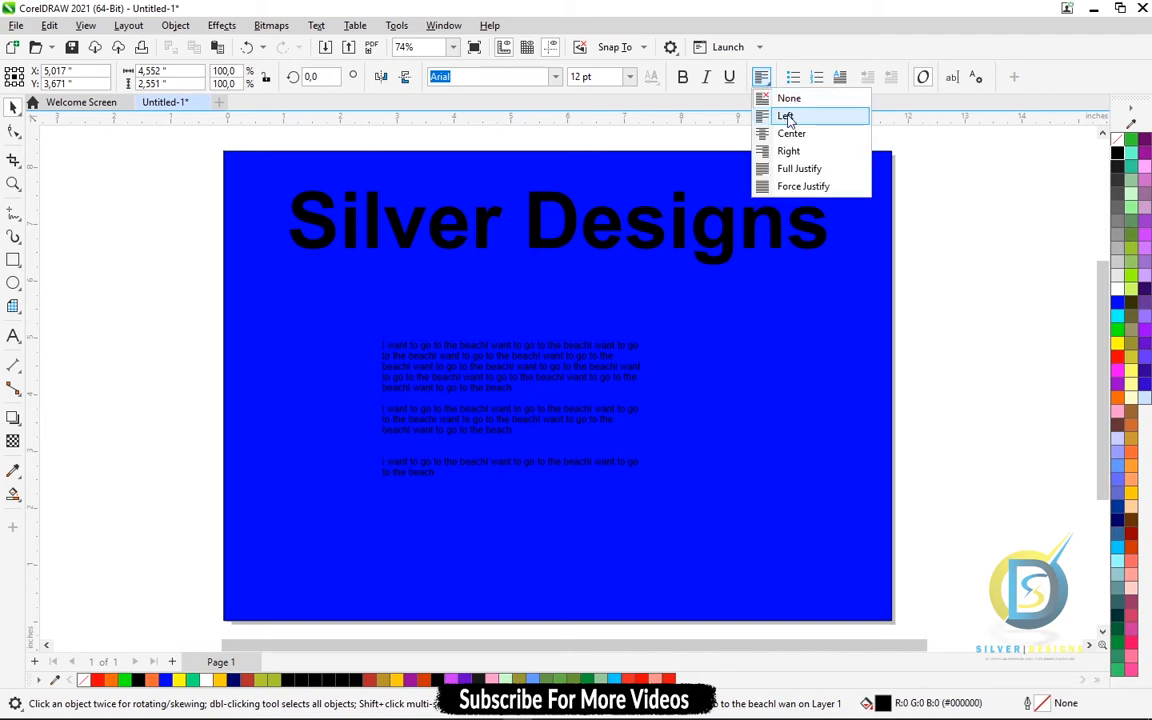
left_click(514, 378)
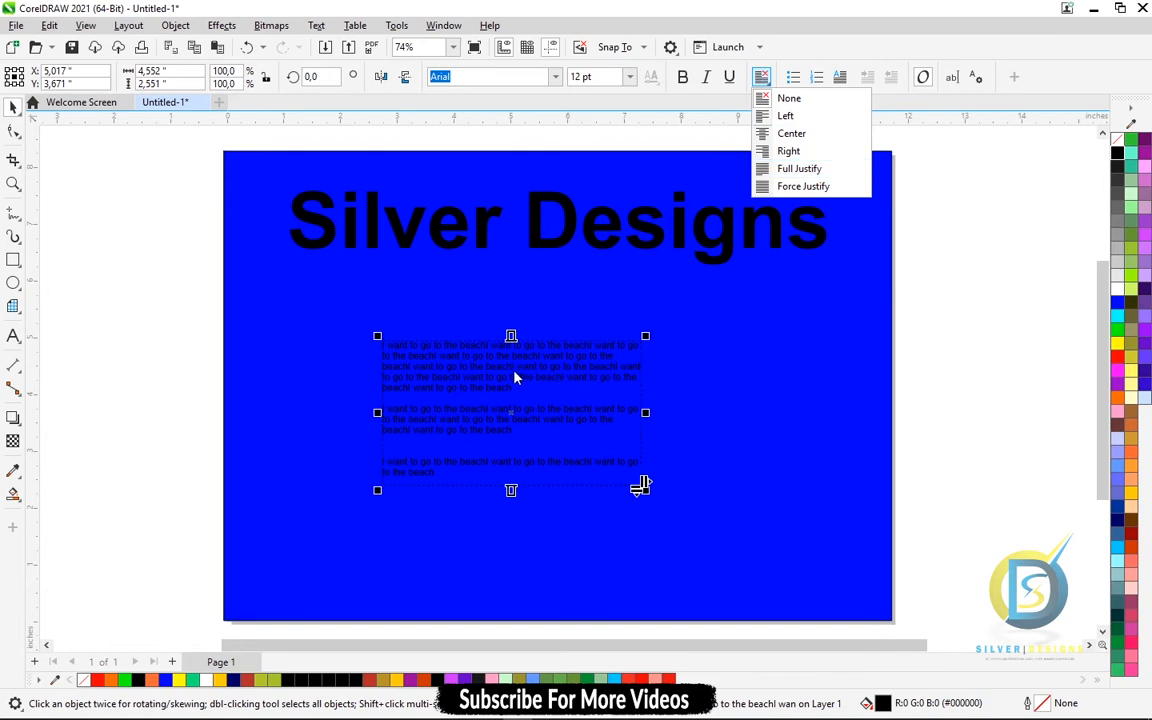
left_click(514, 374)
left_click(762, 78)
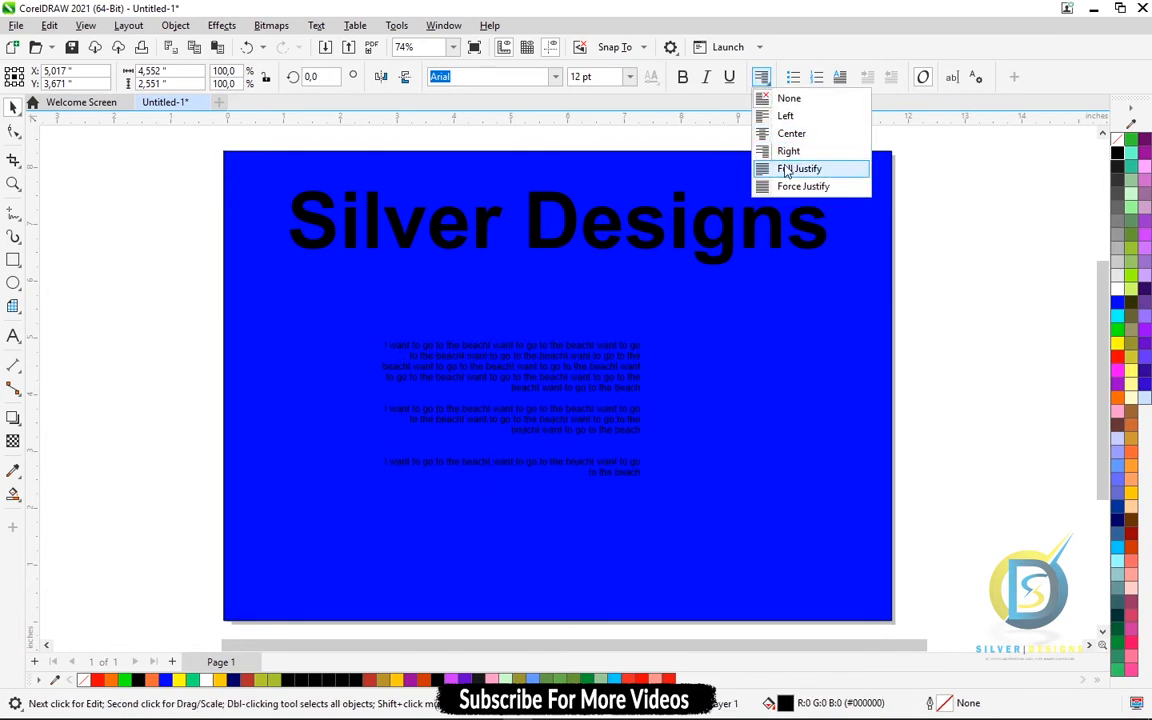
left_click(598, 453)
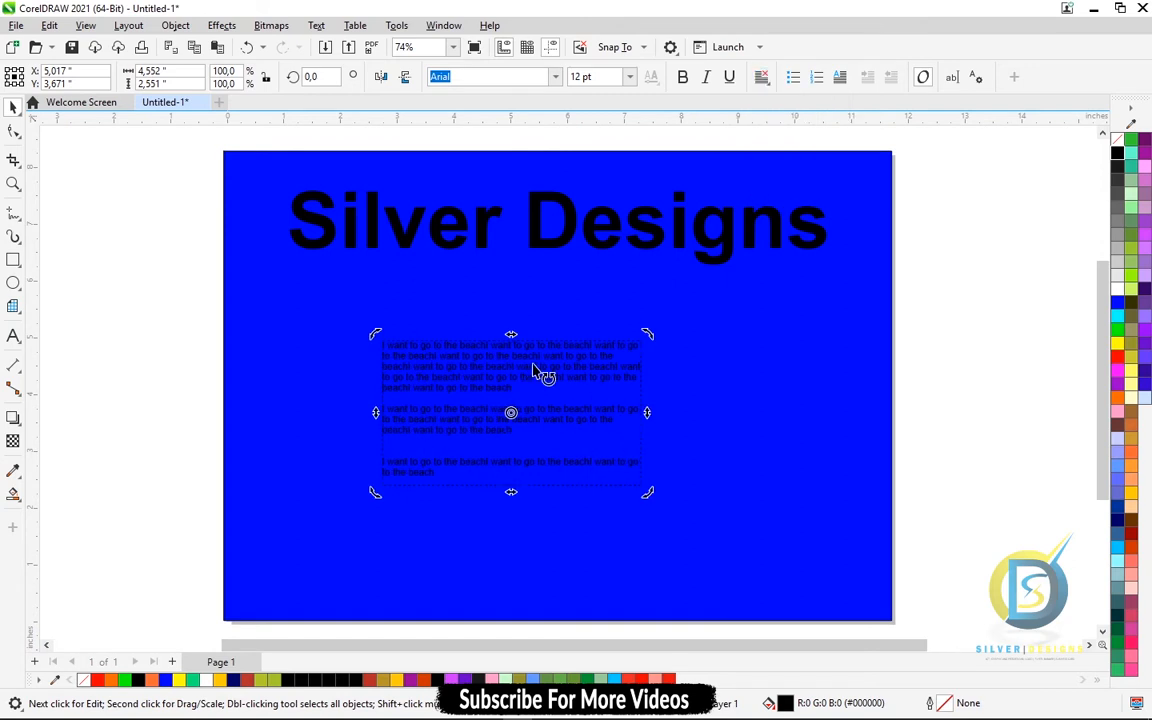
left_click(578, 438)
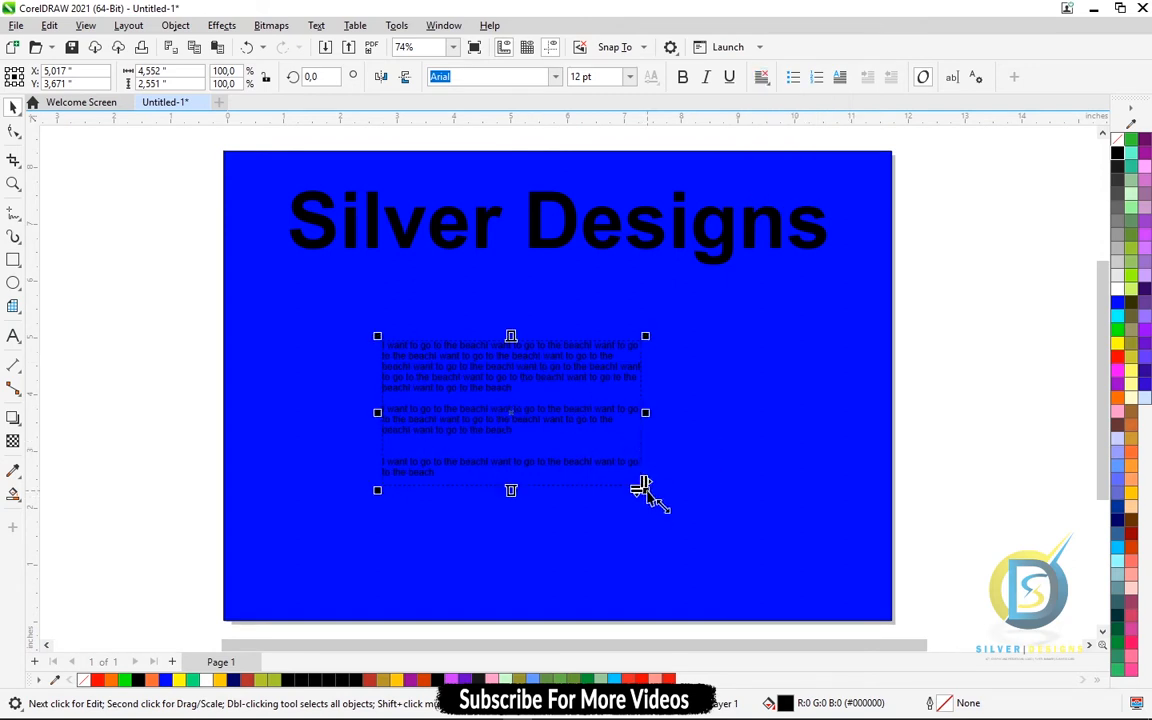
Step: Enlarge the paragraph text frame to about 6.69 by 3.75 inches and place it just below the title
left_click_drag(643, 488, 812, 577)
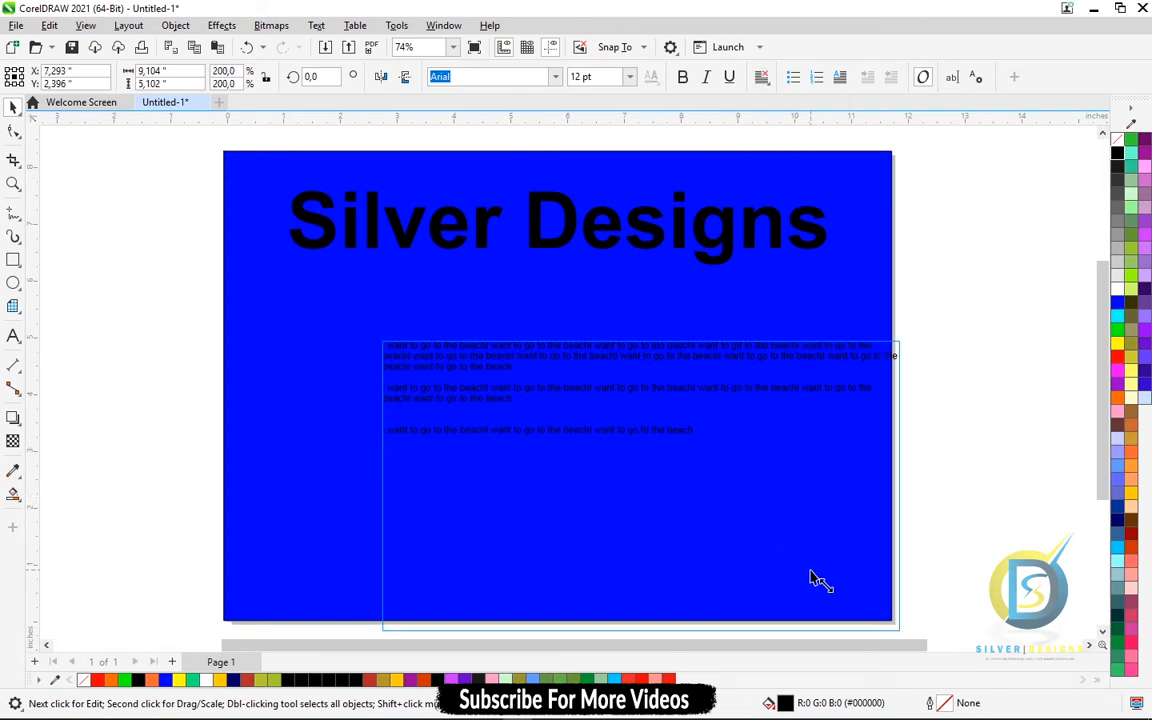
key("ctrl+z")
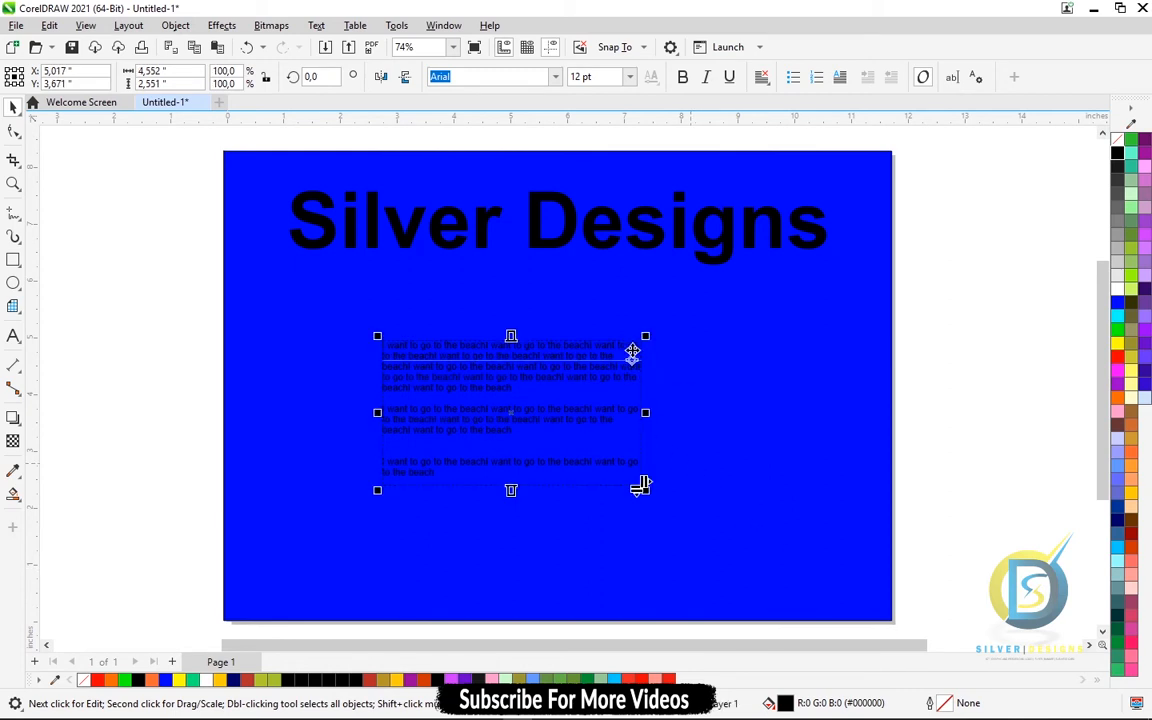
left_click_drag(641, 340, 766, 265)
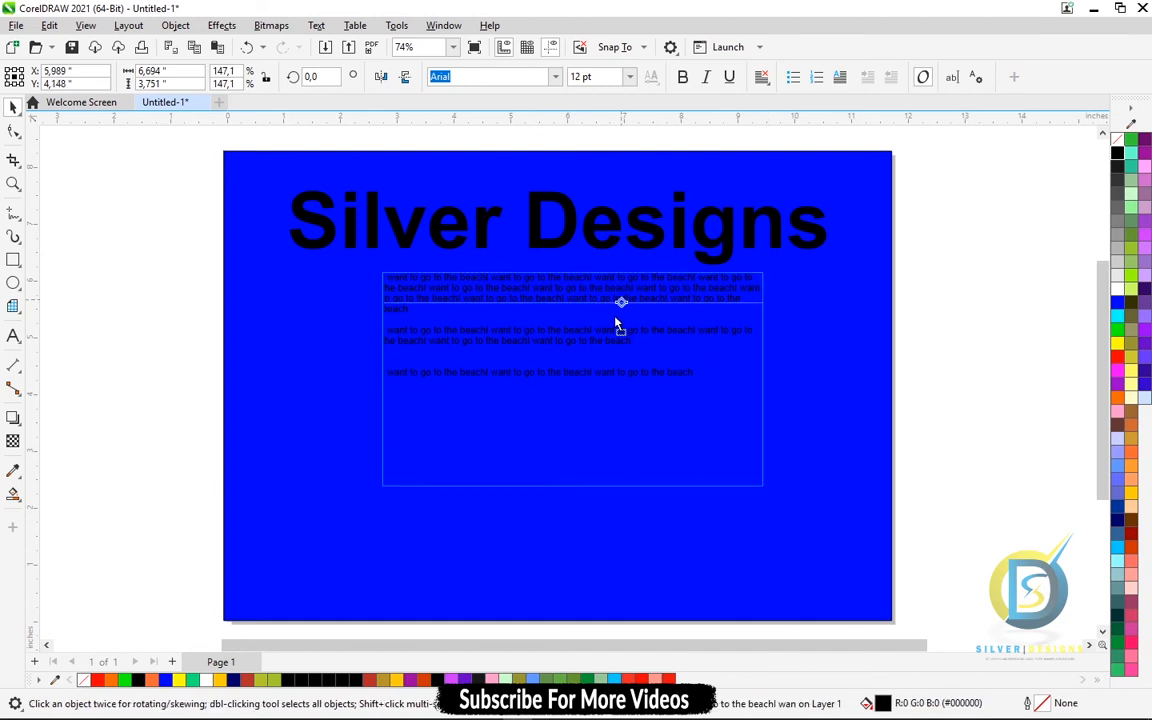
mouse_move(620, 327)
left_mouse_down()
mouse_move(603, 345)
mouse_move(607, 309)
left_mouse_up()
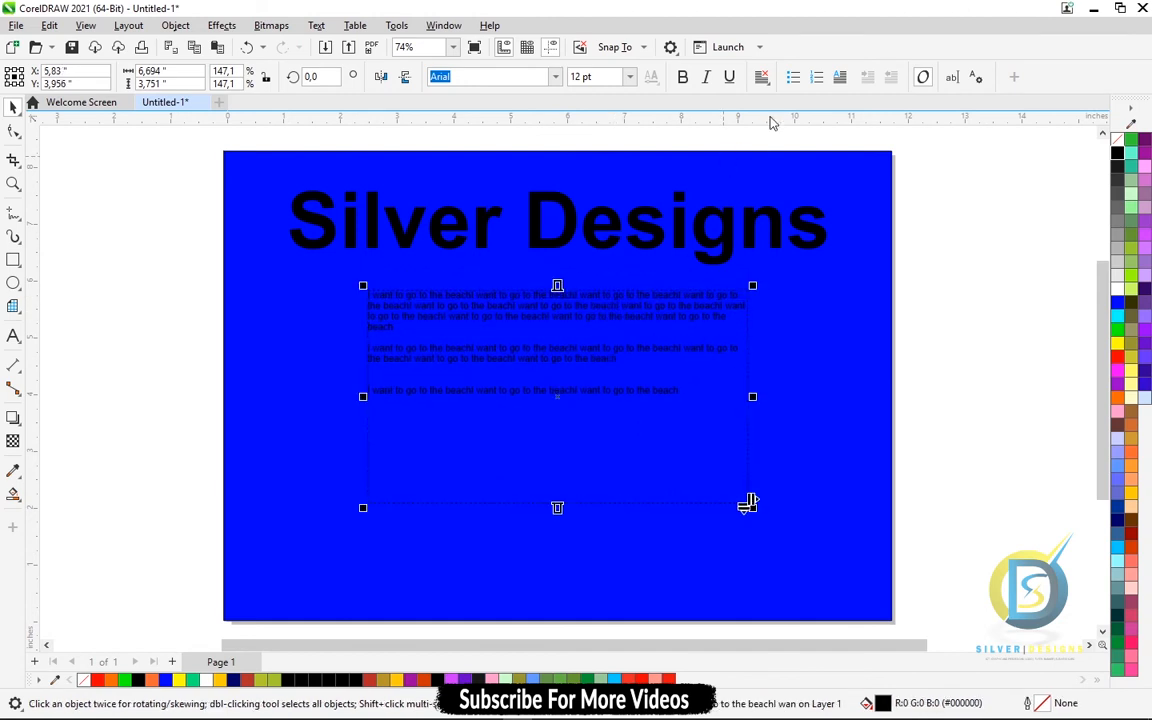
Step: Align the paragraph text to Left, and delete the whole text frame
left_click(762, 80)
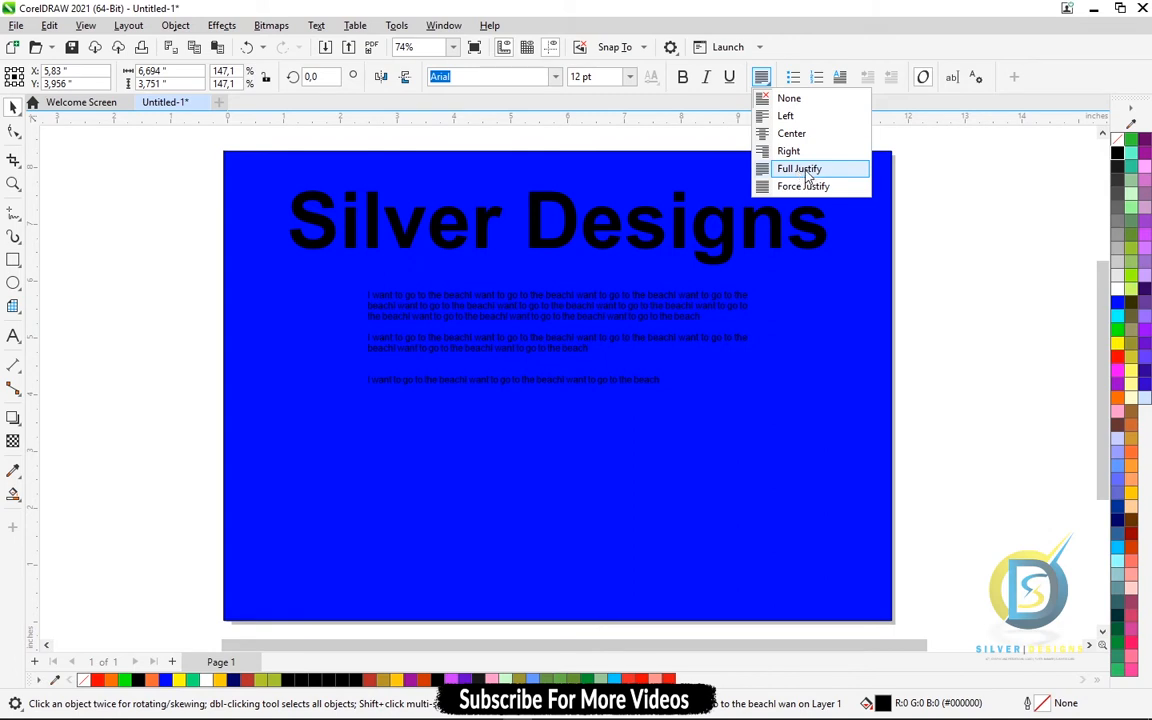
left_click(787, 117)
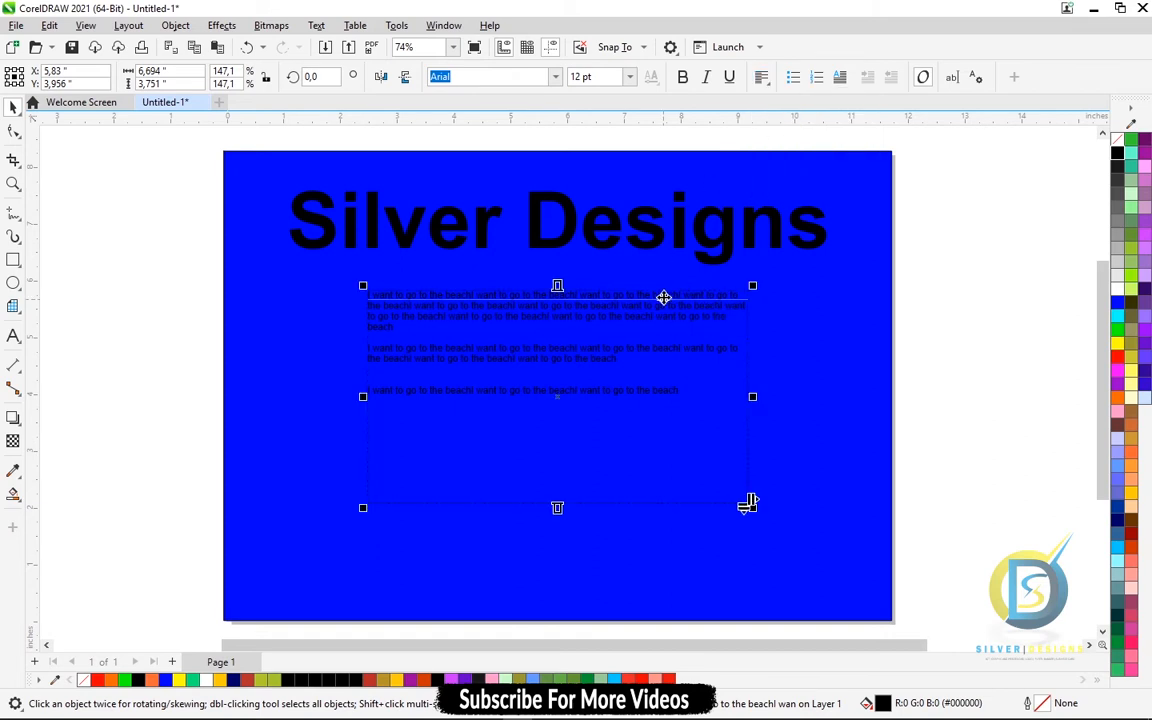
key("Delete")
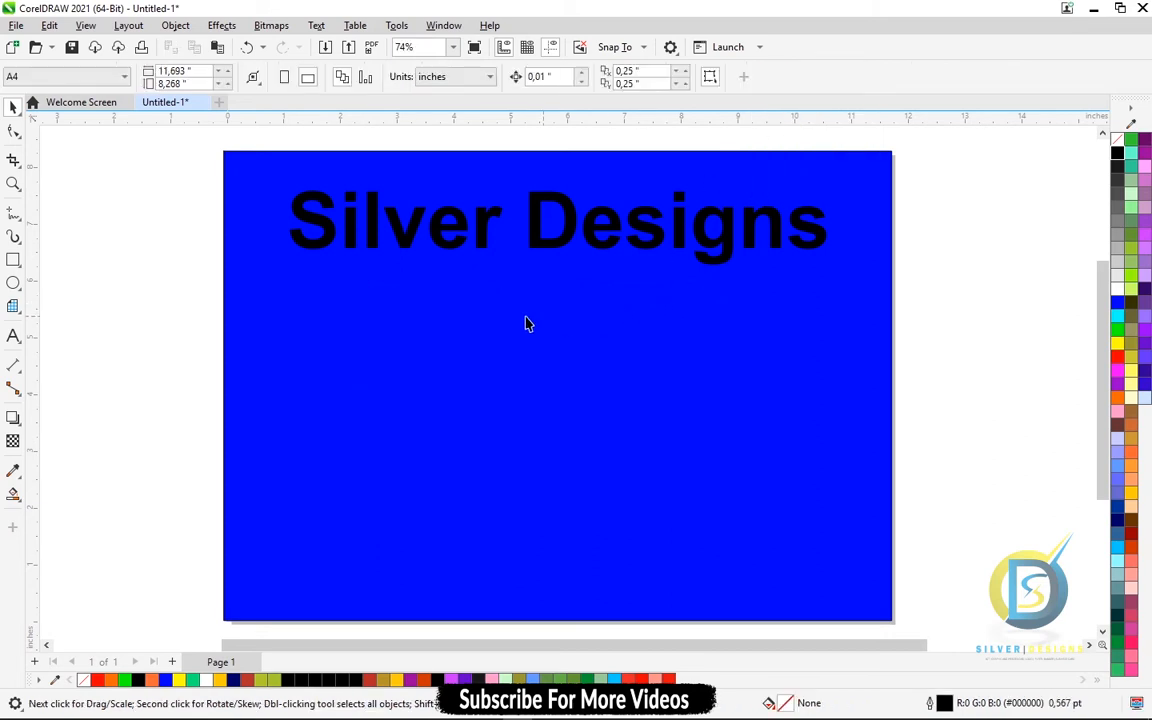
Step: Create a paragraph text frame about 4.98 by 2.88 inches below the title and paste the copied sentence into it
left_click(13, 336)
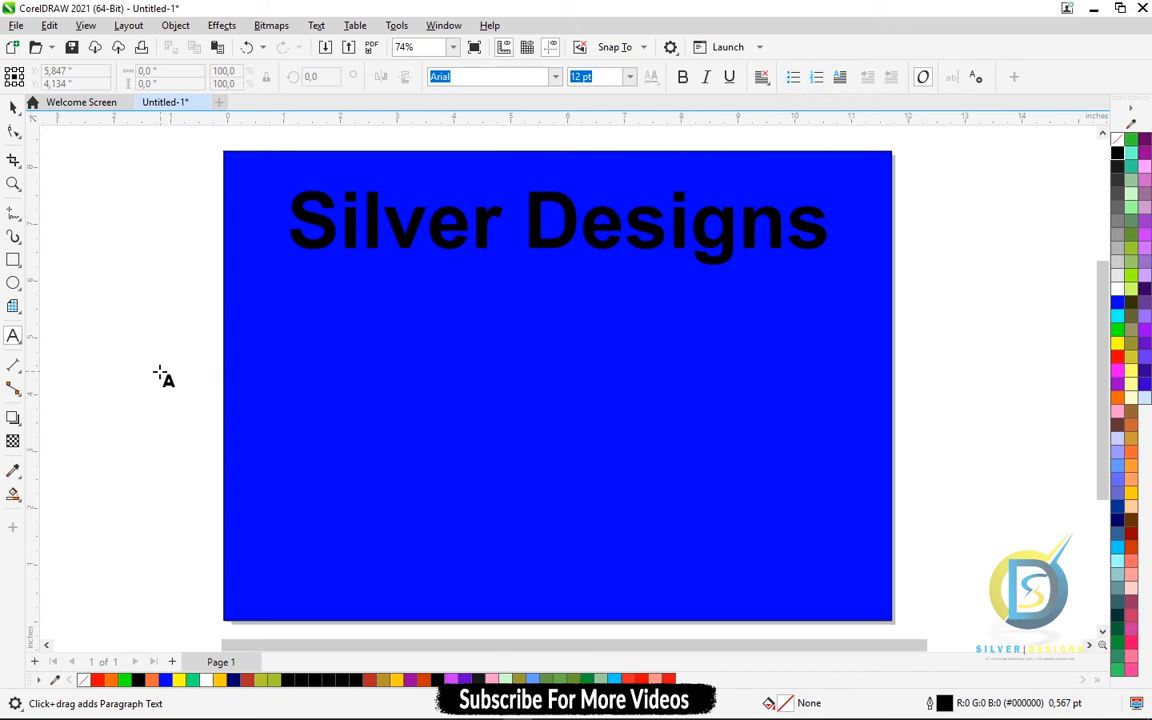
left_click_drag(330, 353, 612, 516)
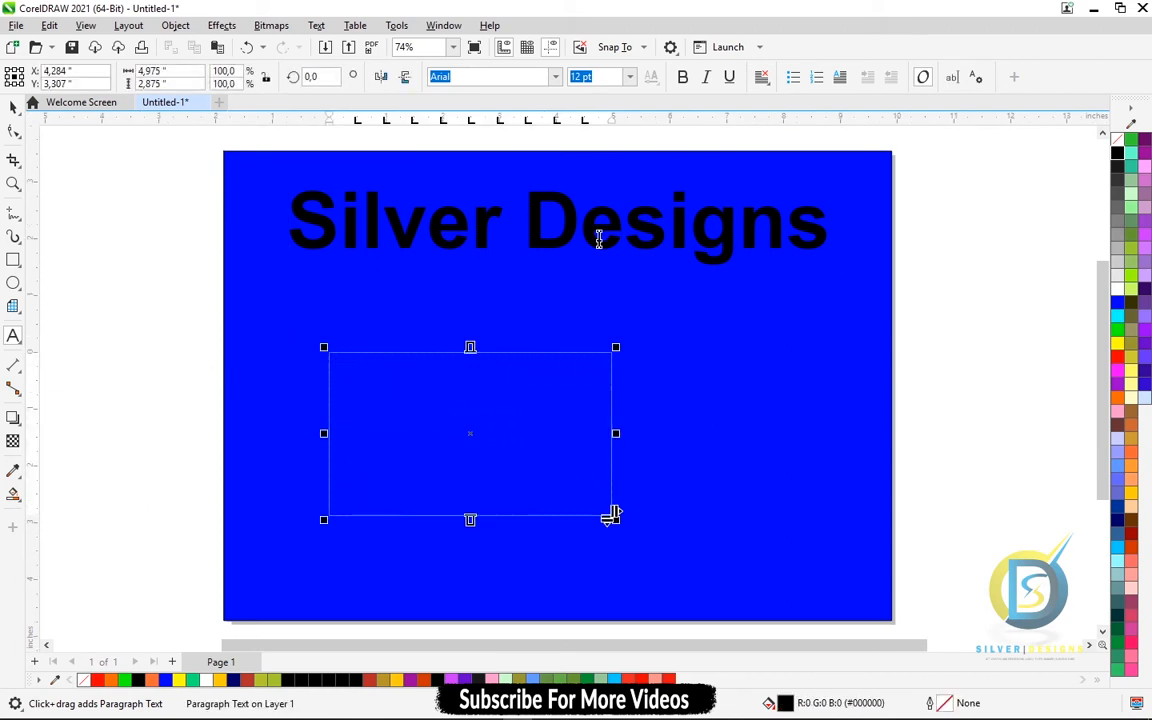
key("ctrl+v")
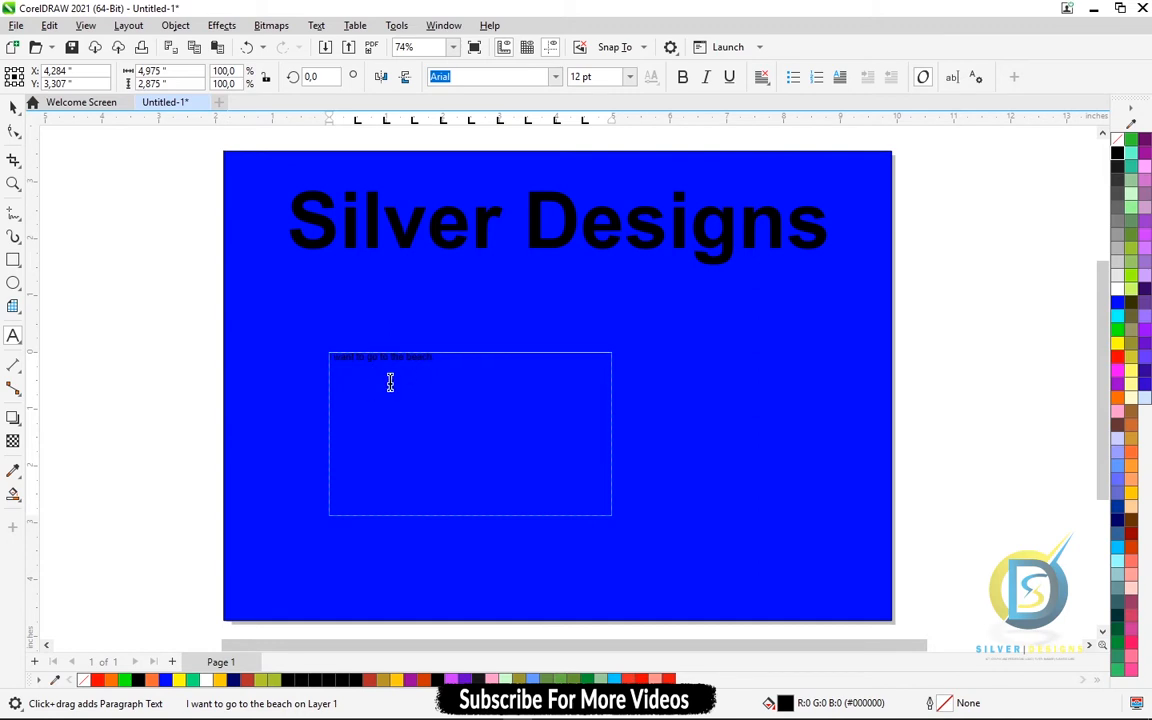
Step: Set the sentence "I want to go to the beach" to 24 pt and copy it
left_click_drag(458, 352, 277, 343)
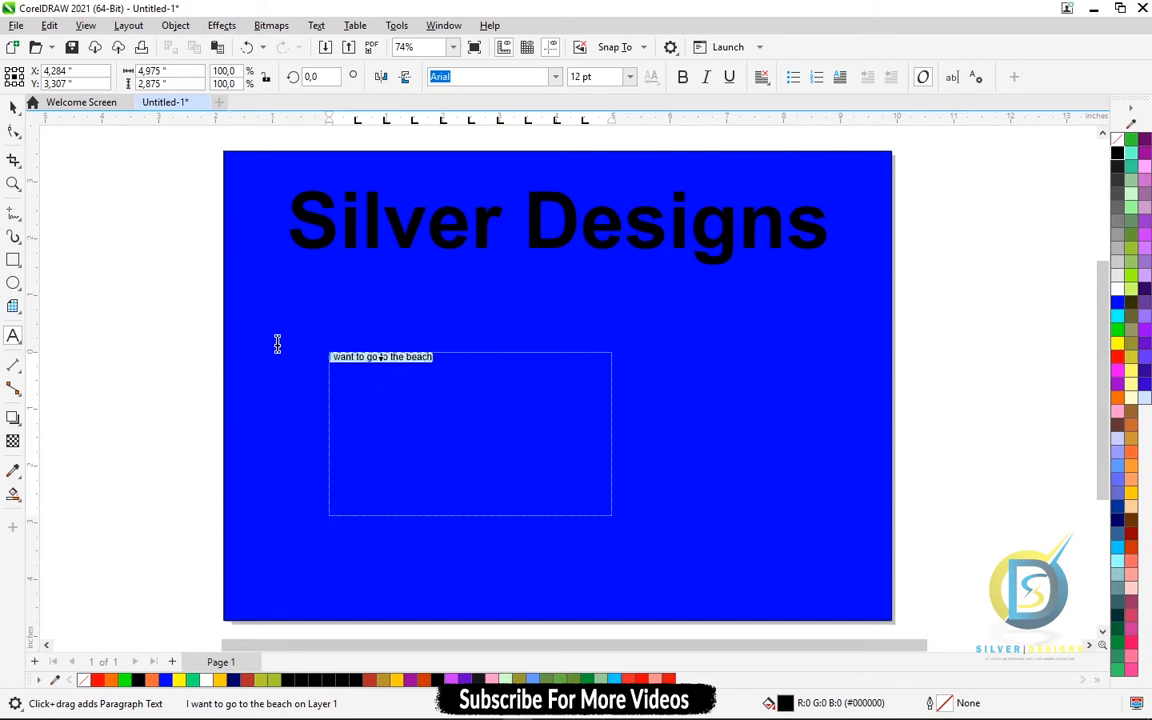
left_click(629, 76)
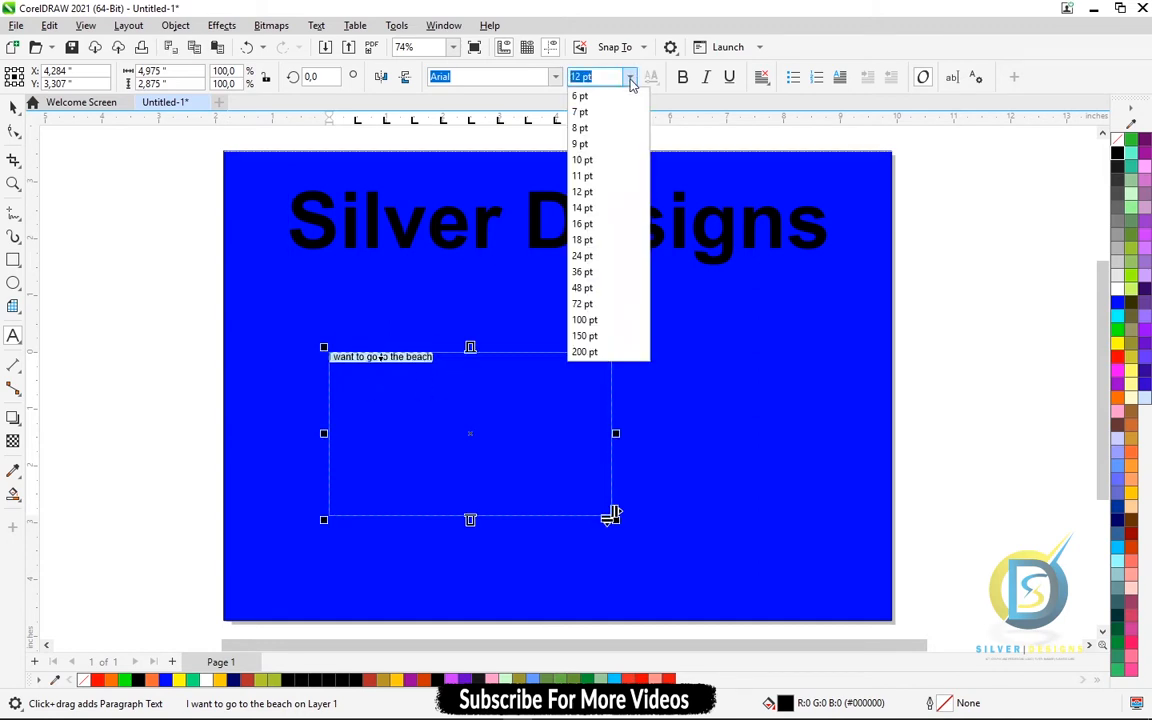
left_click(590, 258)
right_click(504, 362)
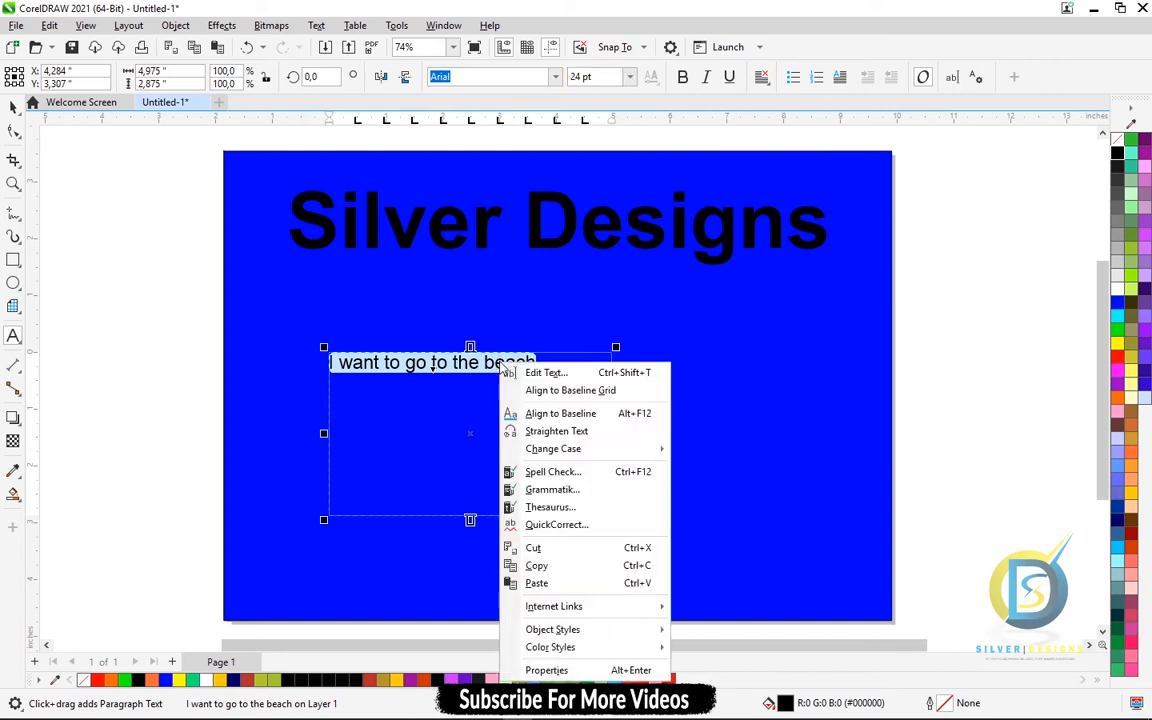
left_click(537, 566)
Step: Paste the 24 pt sentence on four more lines of the frame, making five identical lines
left_click(548, 372)
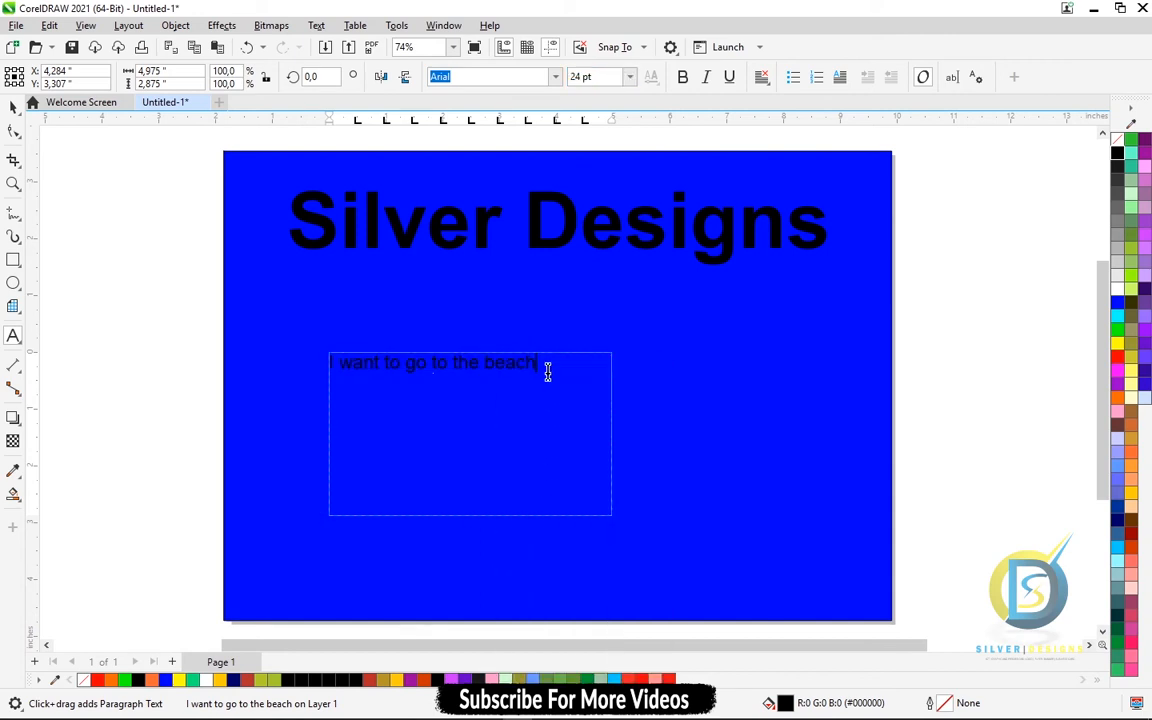
key("Return")
key("ctrl+v")
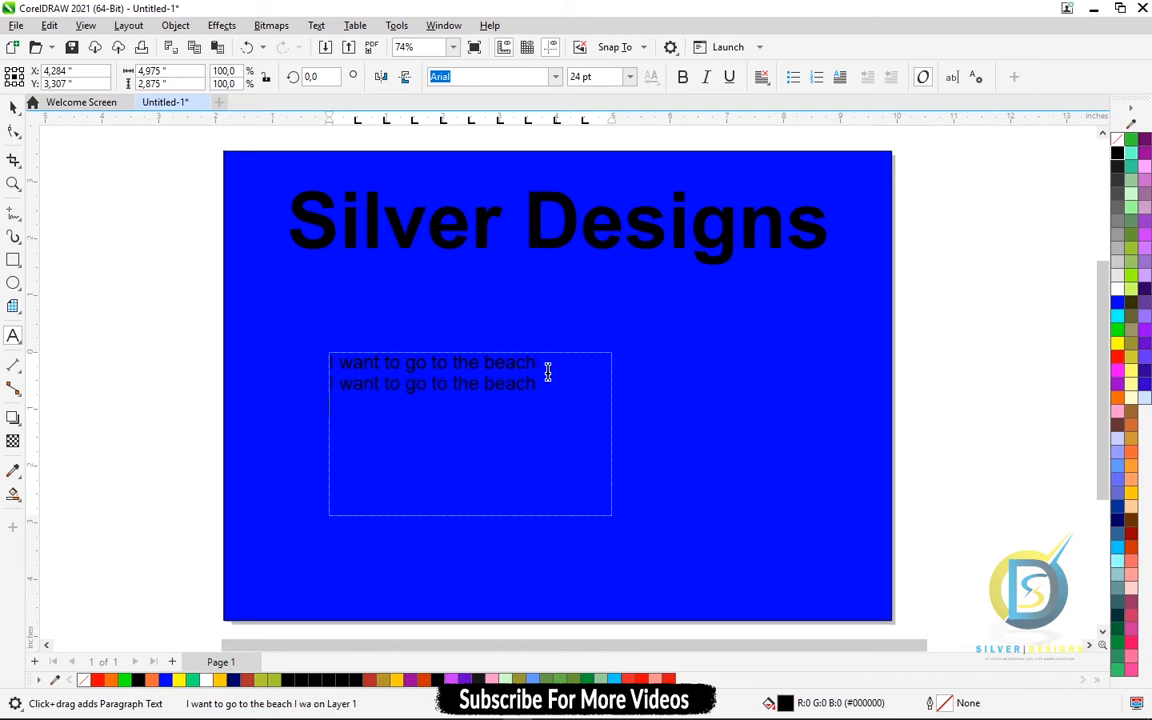
key("Return")
key("ctrl+v")
key("Return")
key("ctrl+v")
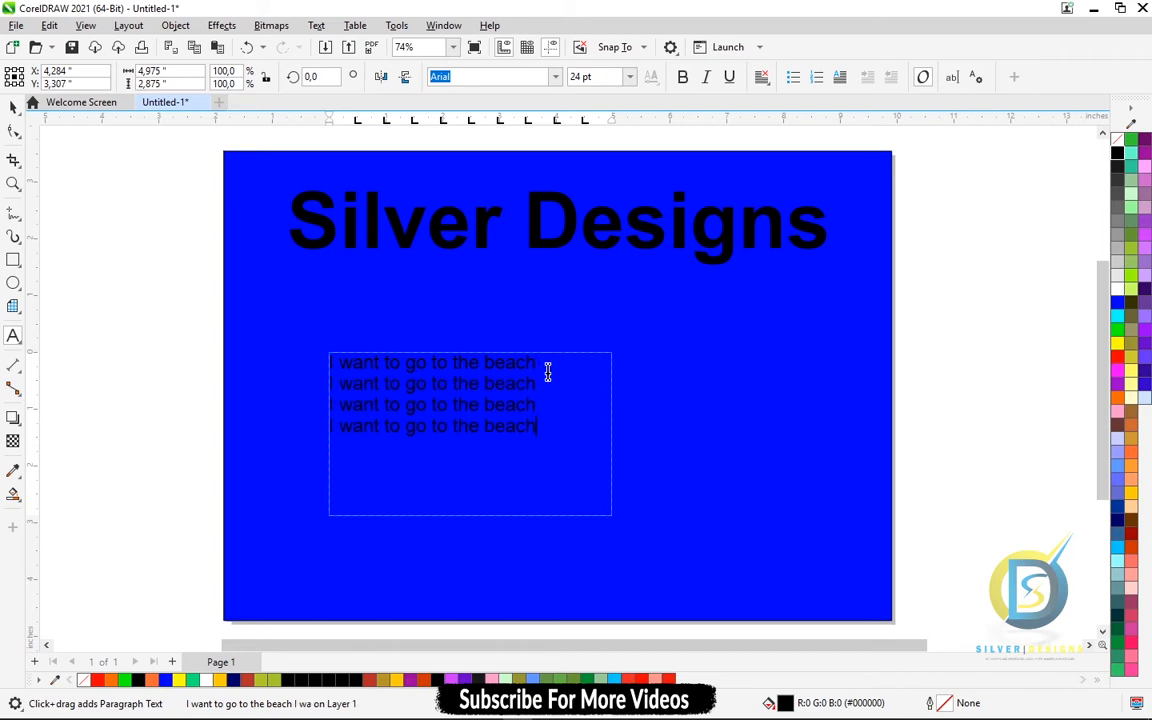
key("Return")
key("ctrl+v")
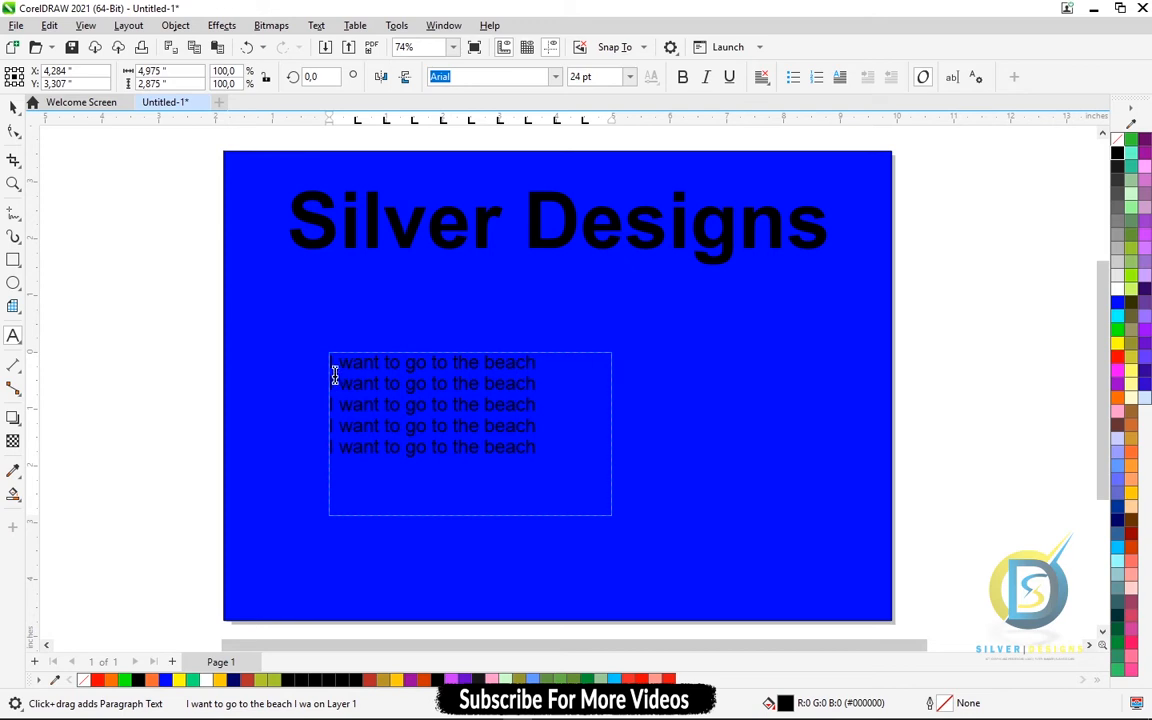
Step: Format all five lines in the frame as a bulleted list
left_click_drag(331, 364, 548, 462)
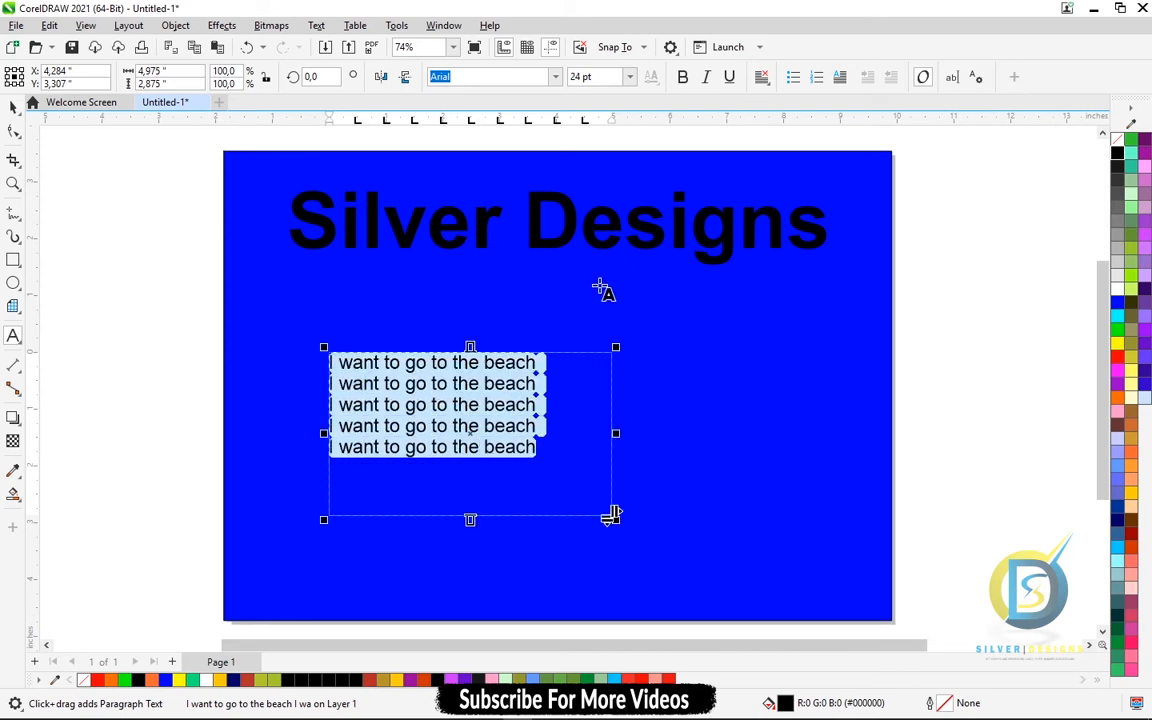
left_click(793, 86)
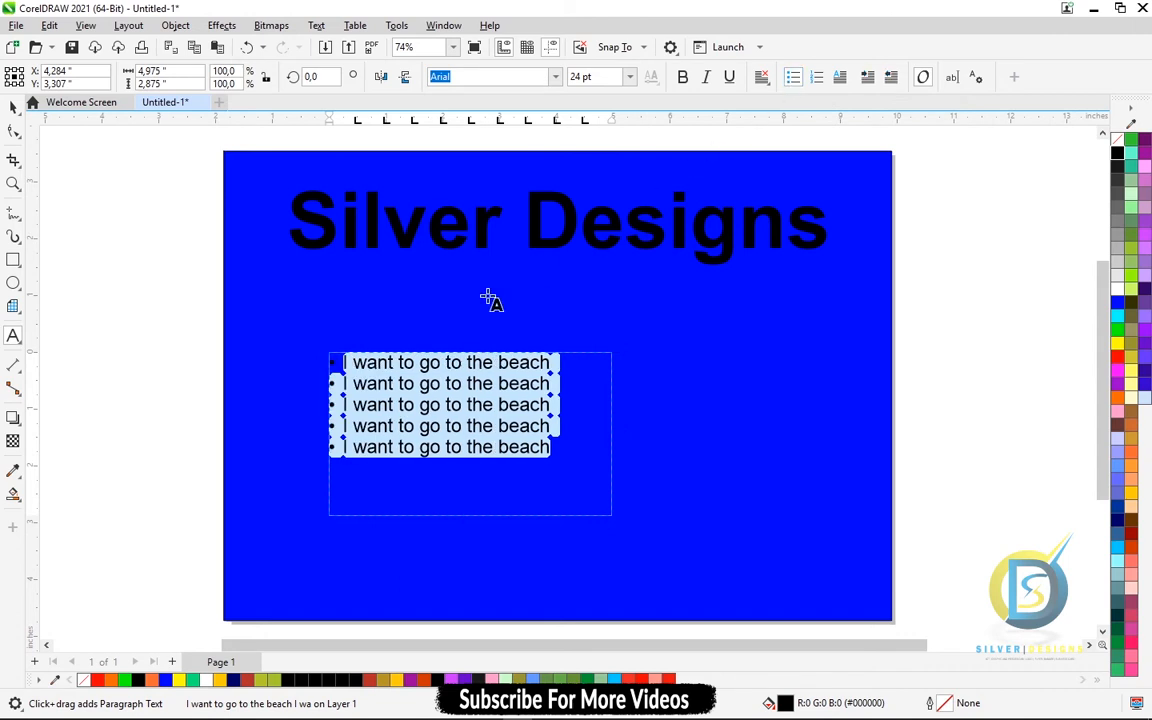
left_click(345, 371)
left_click(336, 363)
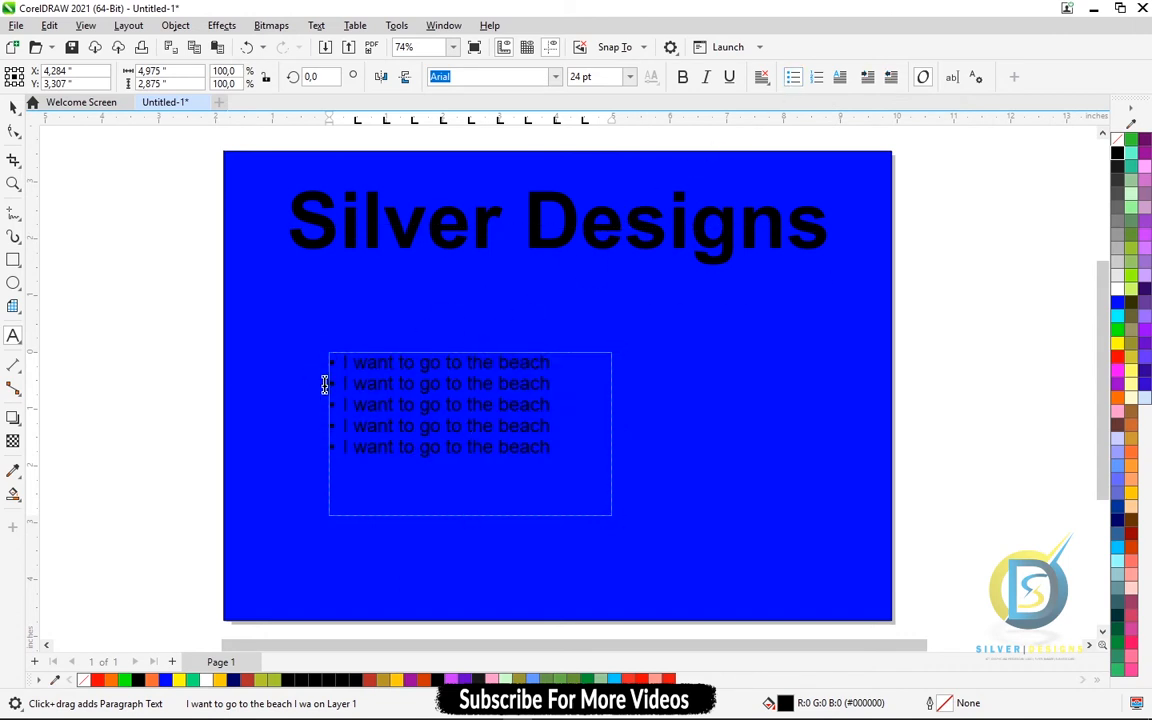
left_click(322, 403)
Step: Change the five bulleted lines to a numbered list, and delete the text frame
left_click_drag(336, 365, 555, 452)
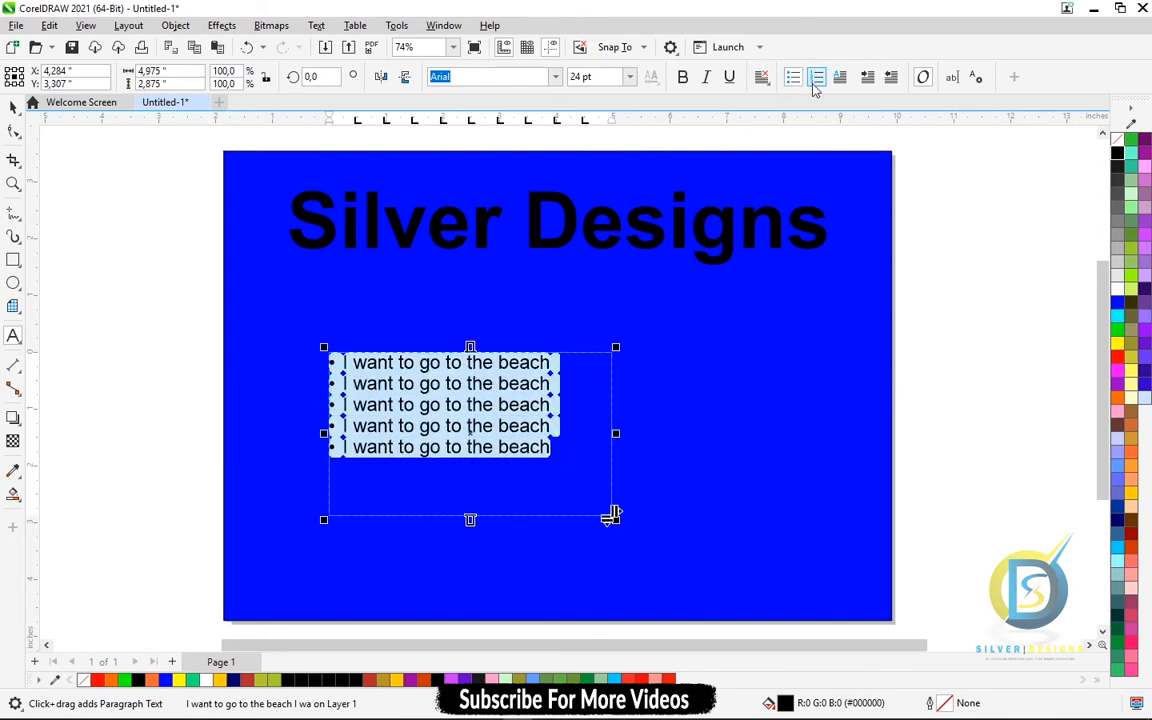
left_click(629, 77)
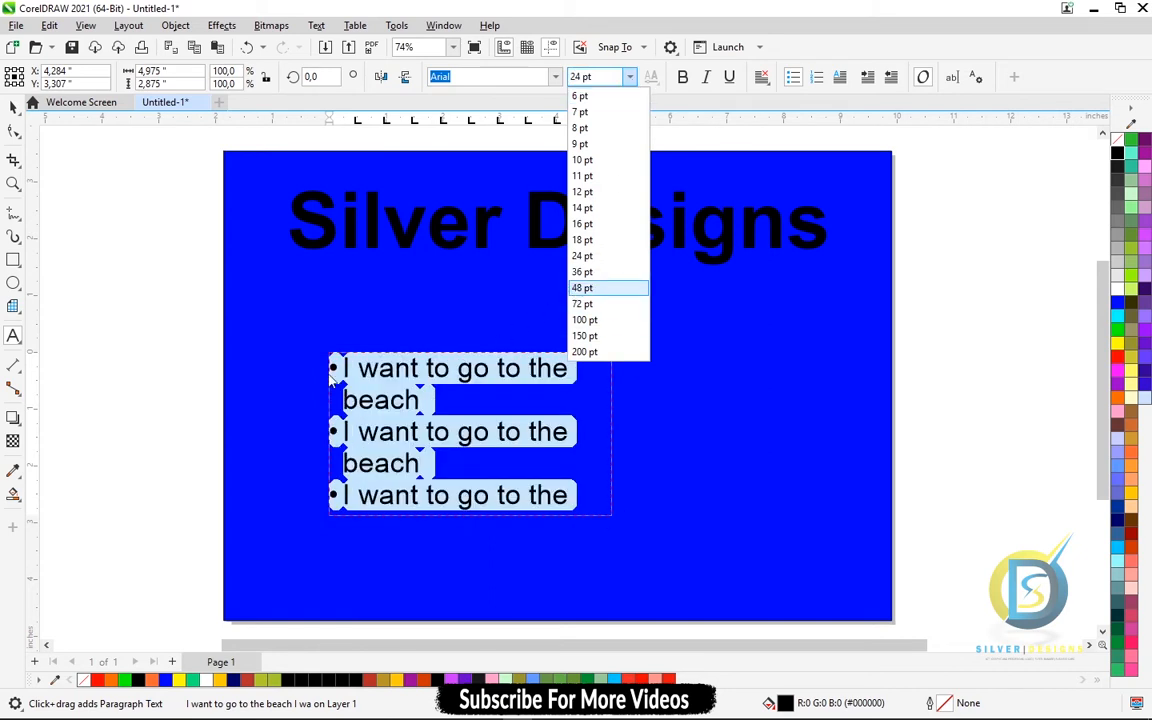
key("Escape")
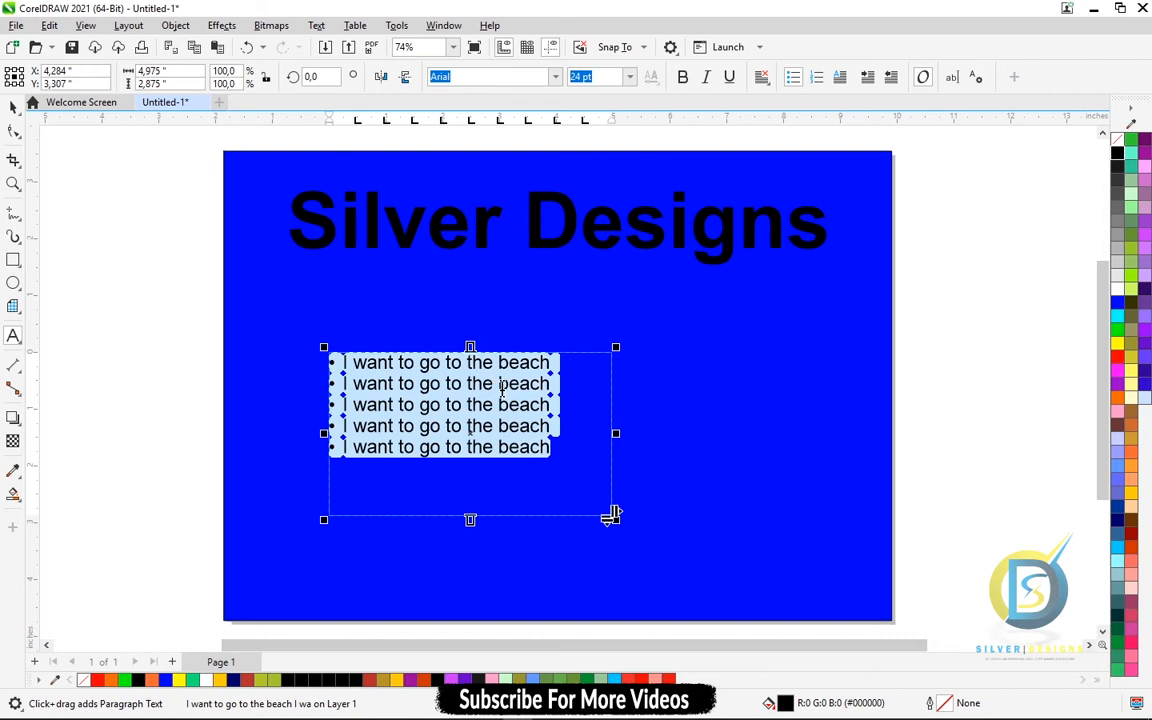
left_click(815, 80)
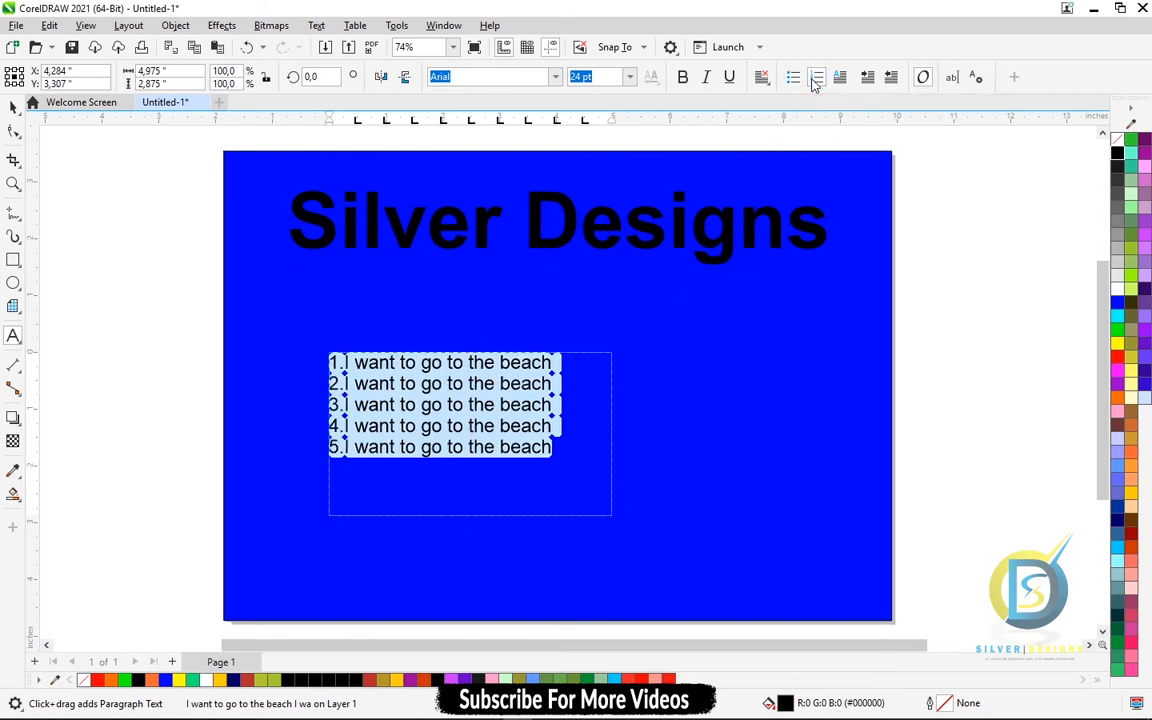
left_click(368, 383)
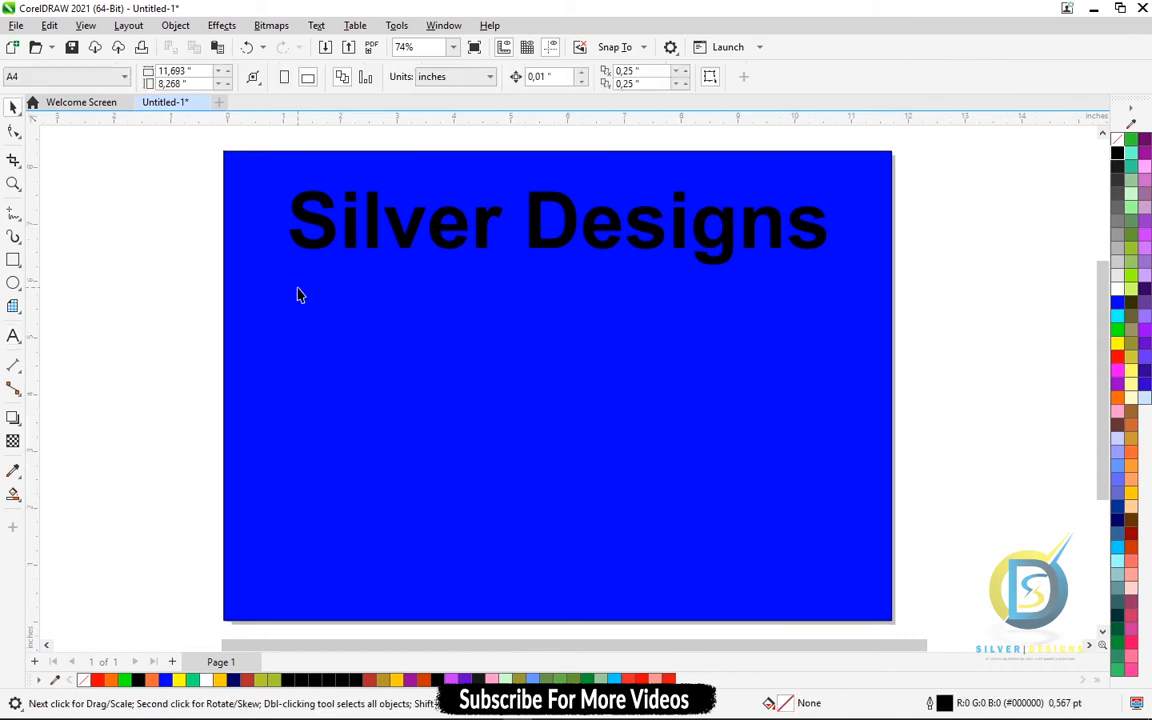
Step: Add 24 pt artistic text reading "Style" near the middle of the page below the title
left_click(13, 336)
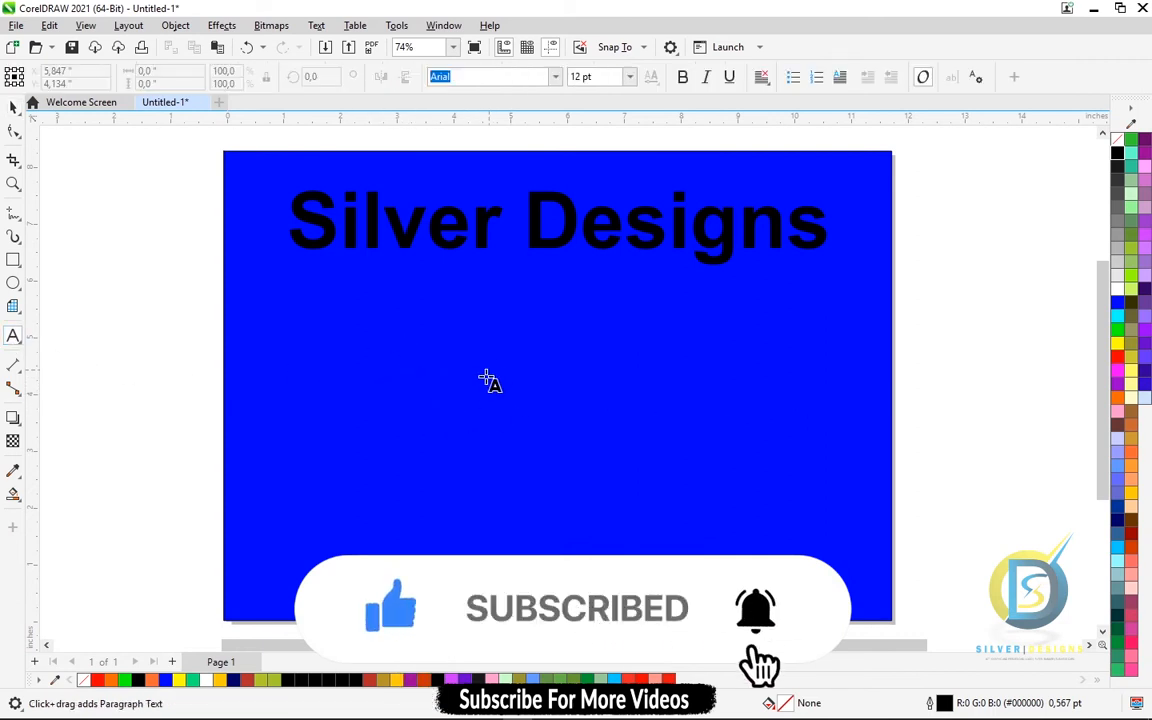
left_click(921, 84)
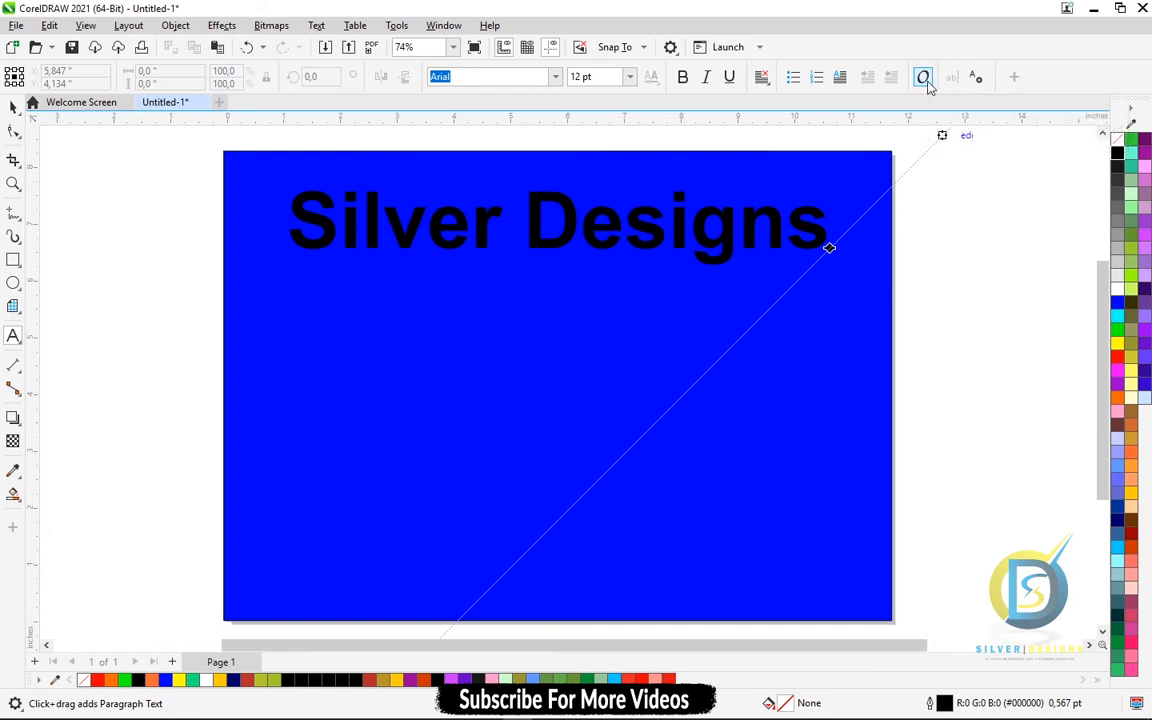
left_click(538, 441)
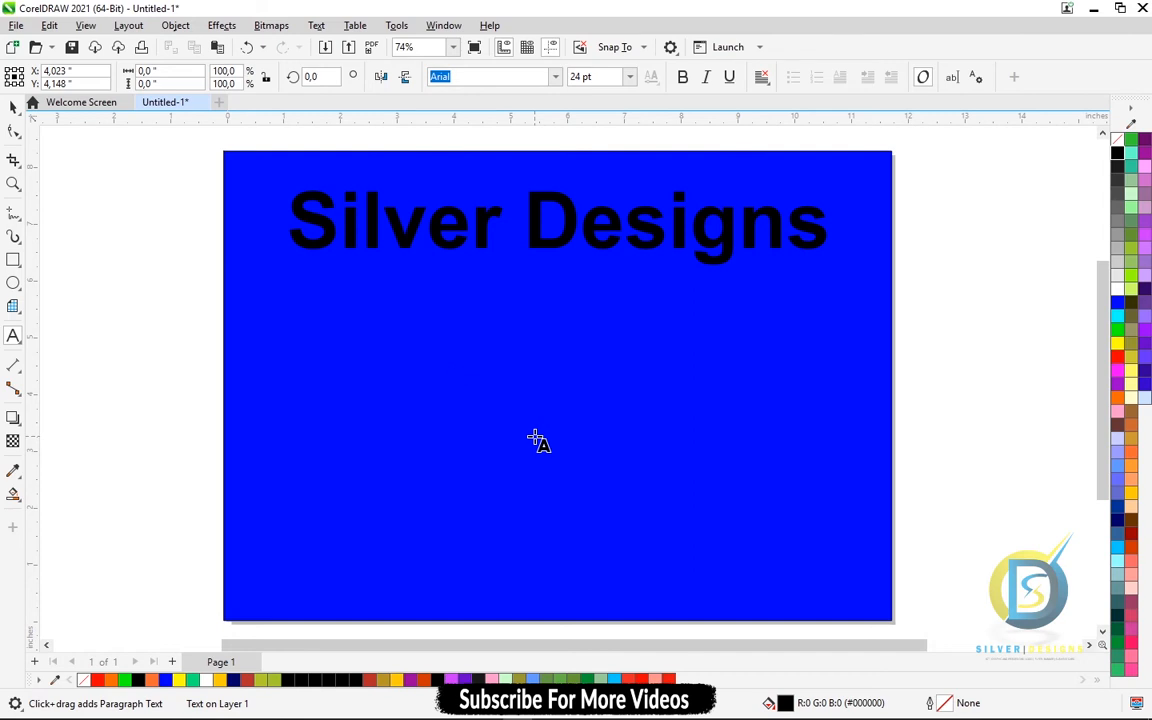
type("St")
left_click(13, 107)
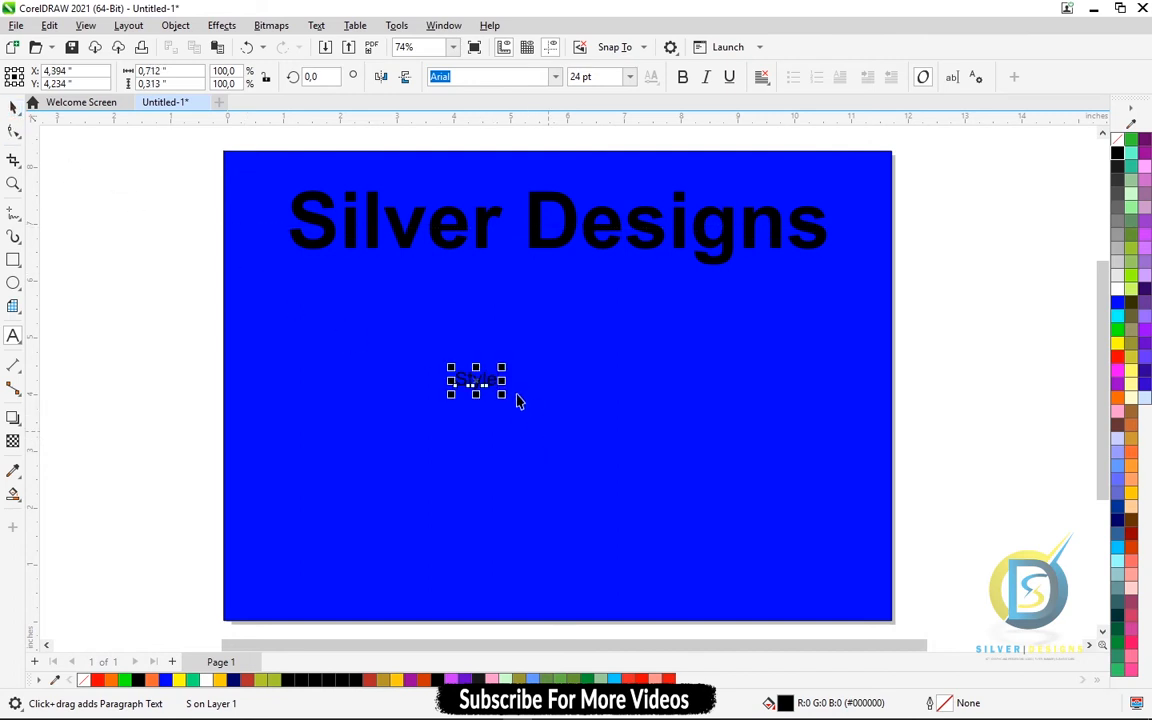
Step: Enlarge the word "Style" to about 129 pt and change its font to Blacksword
left_click_drag(514, 398, 684, 496)
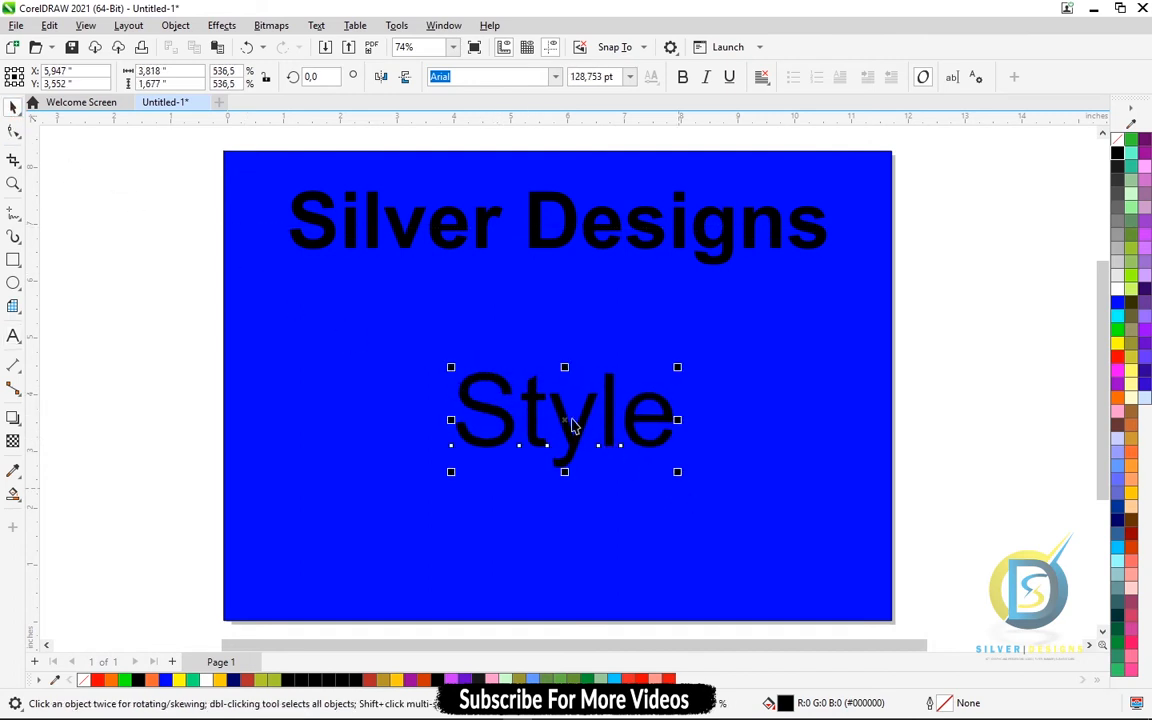
double_click(580, 432)
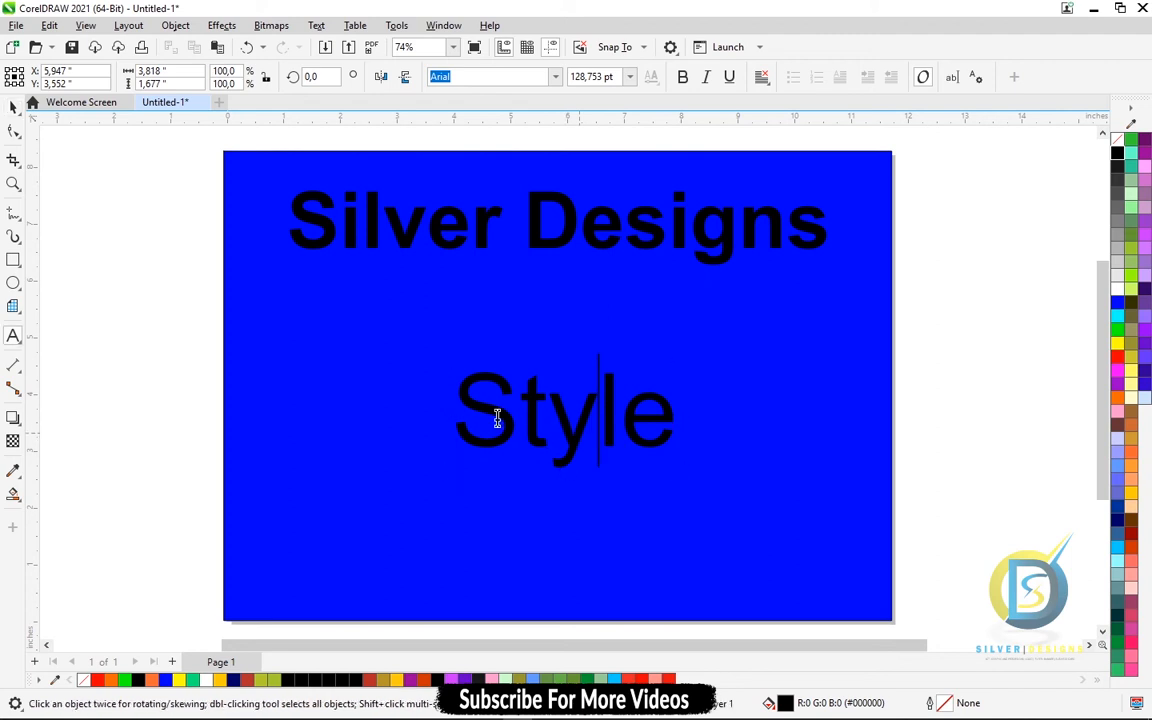
left_click_drag(456, 410, 694, 388)
left_click(555, 76)
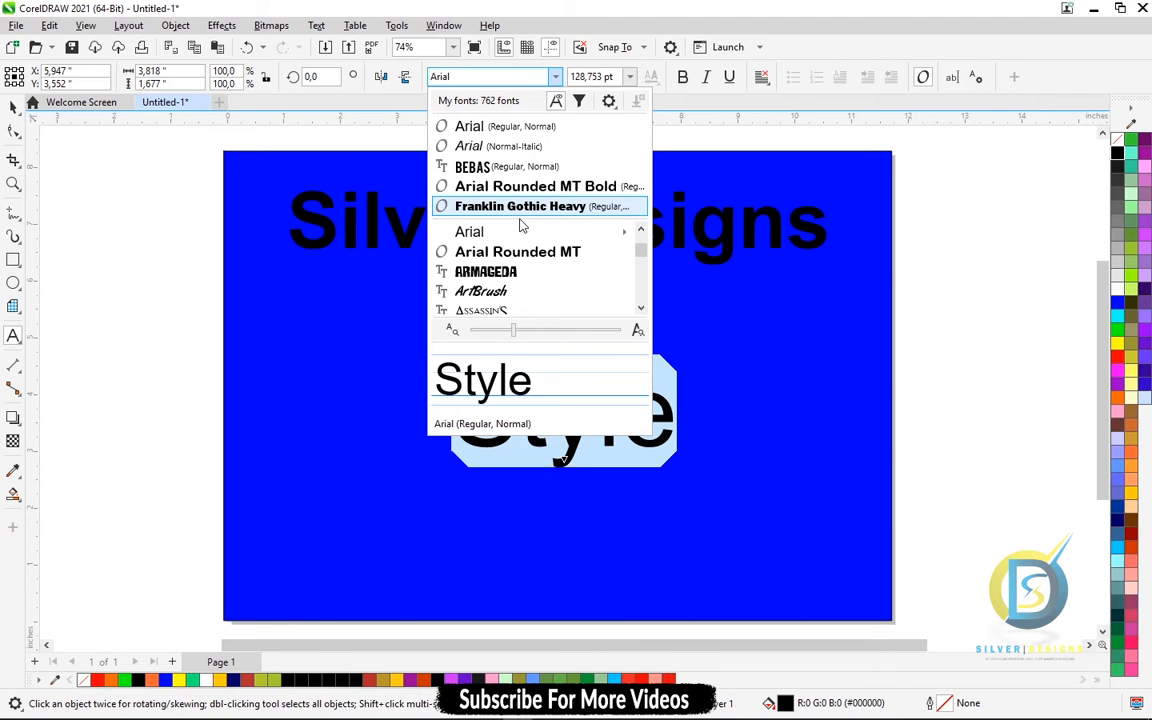
scroll(520, 226, "down", 10)
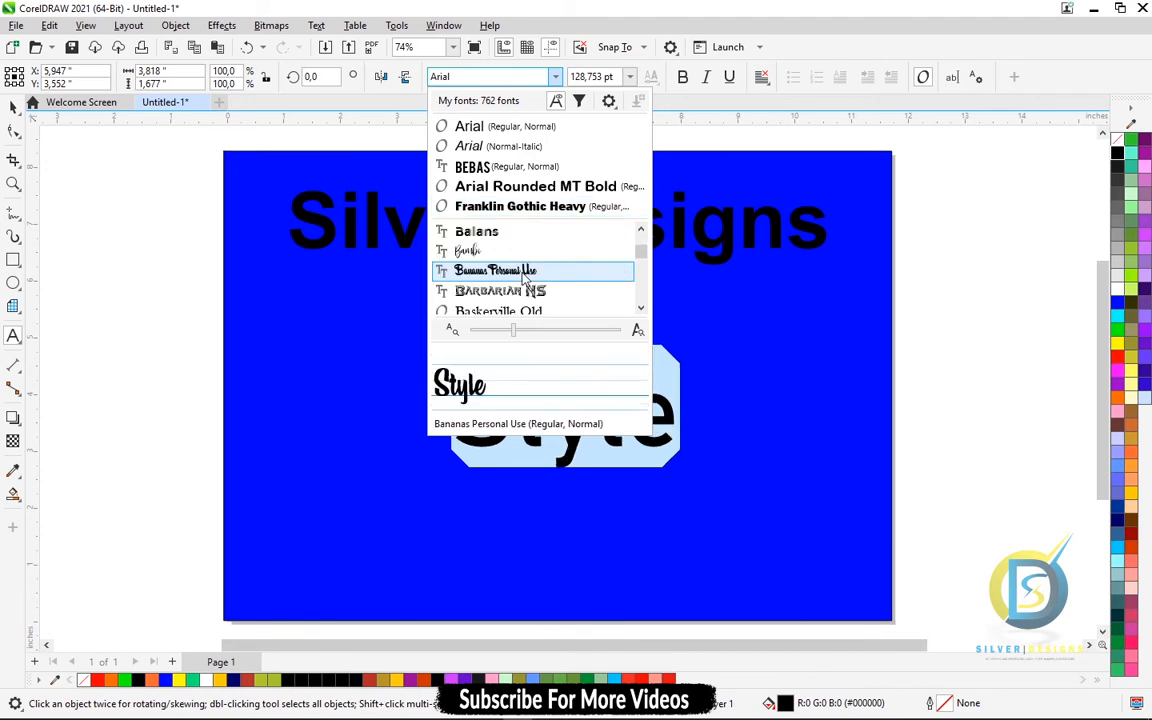
scroll(522, 277, "up", 2)
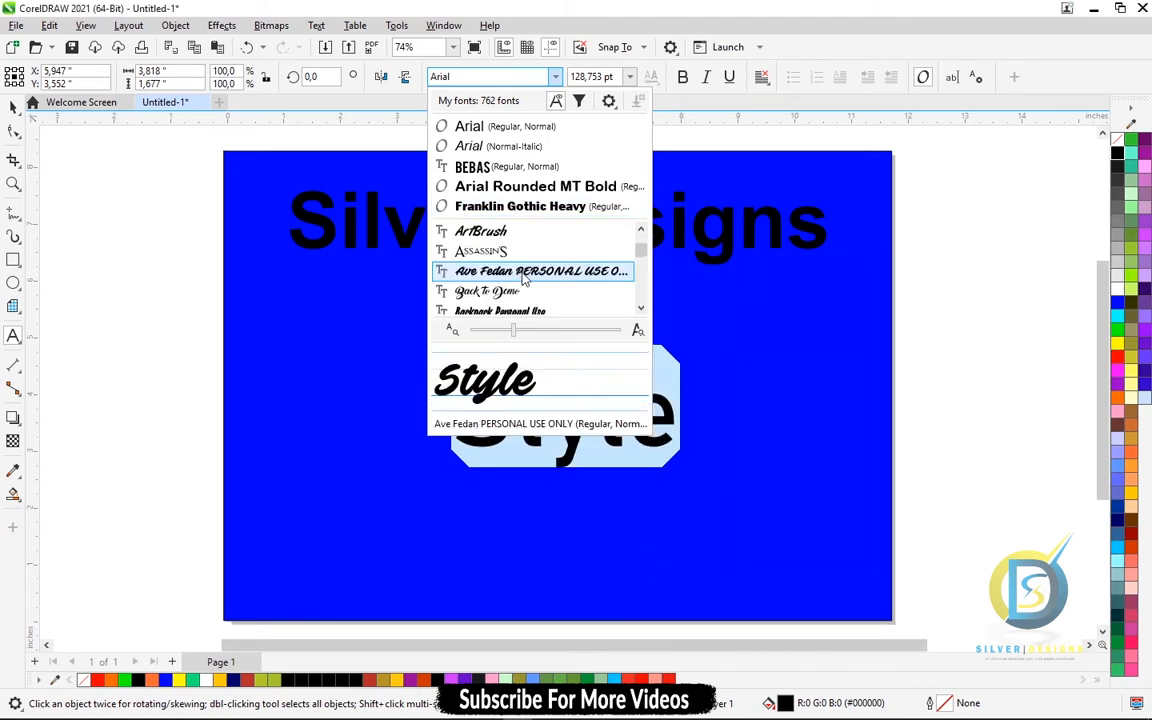
scroll(522, 277, "up", 1)
scroll(522, 277, "down", 4)
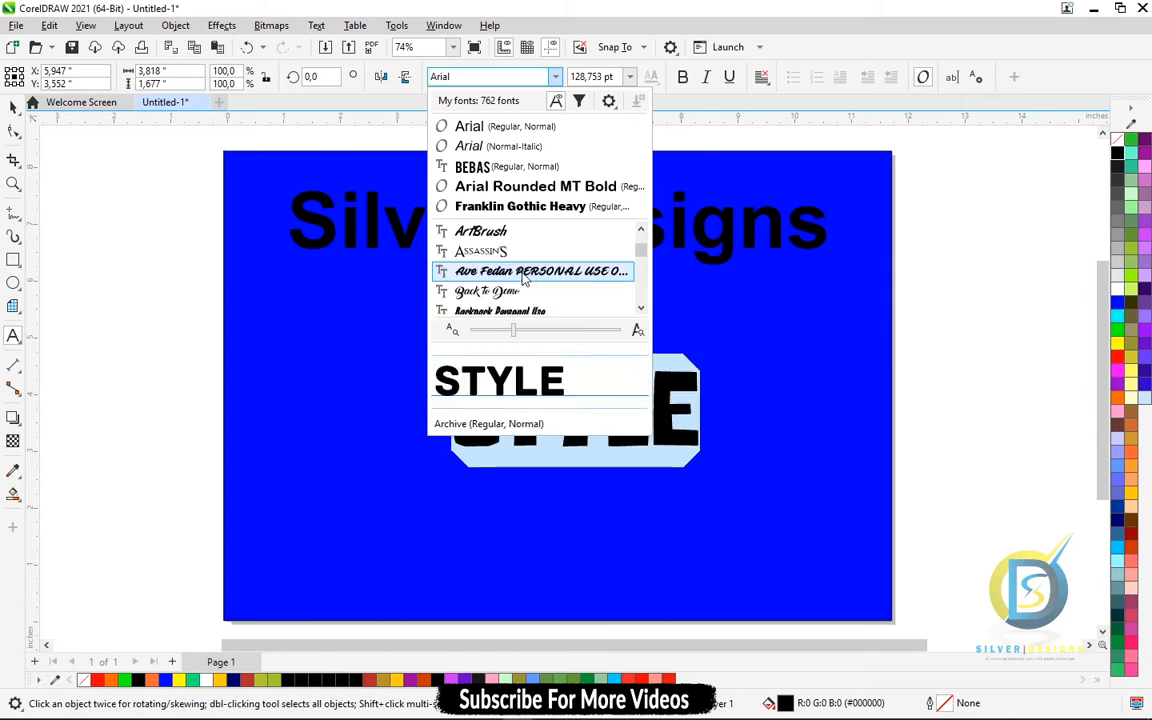
scroll(522, 277, "down", 3)
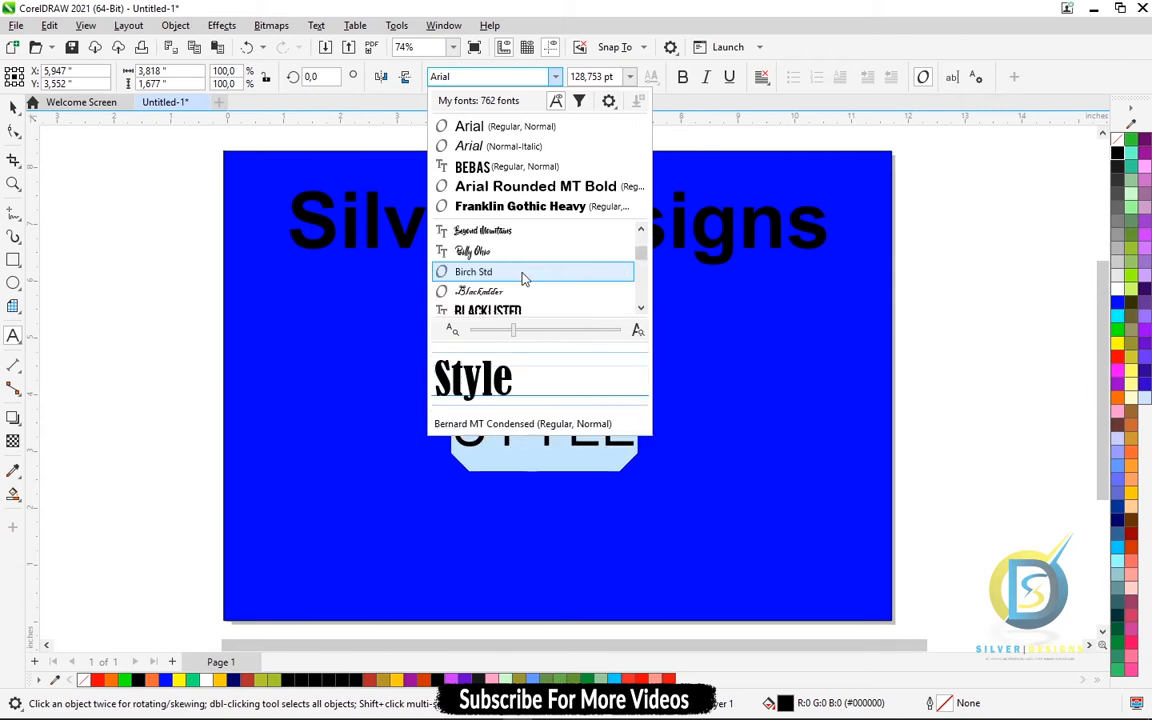
scroll(522, 277, "down", 3)
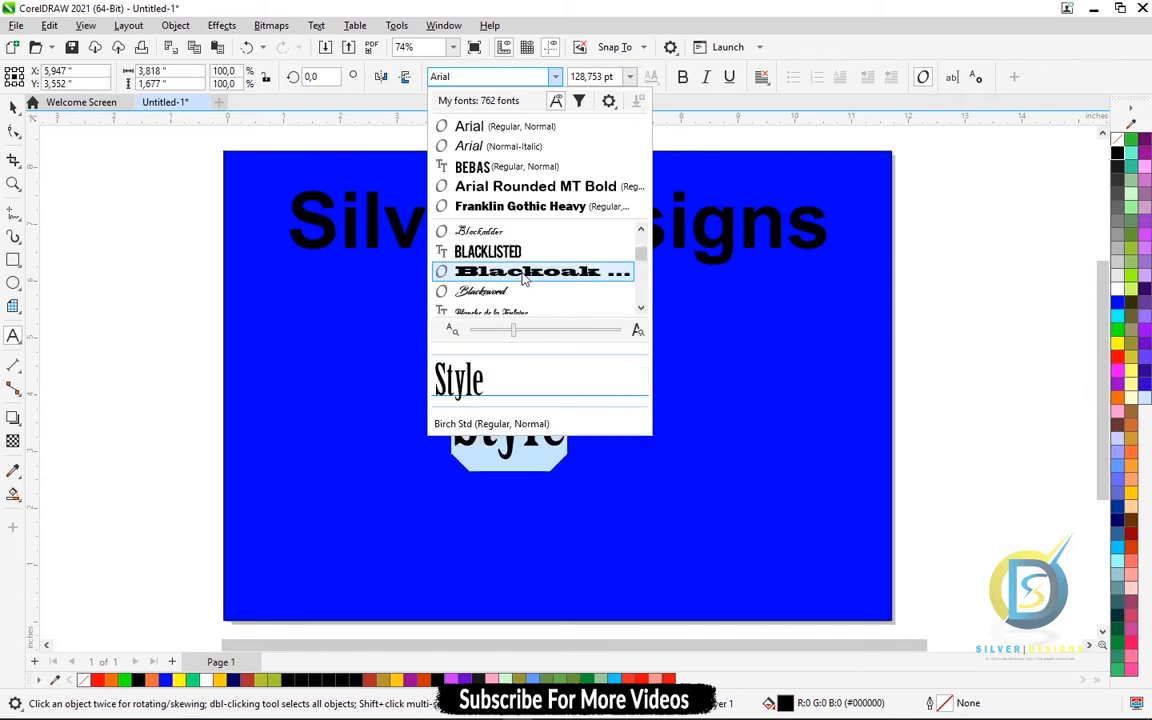
scroll(522, 277, "down", 3)
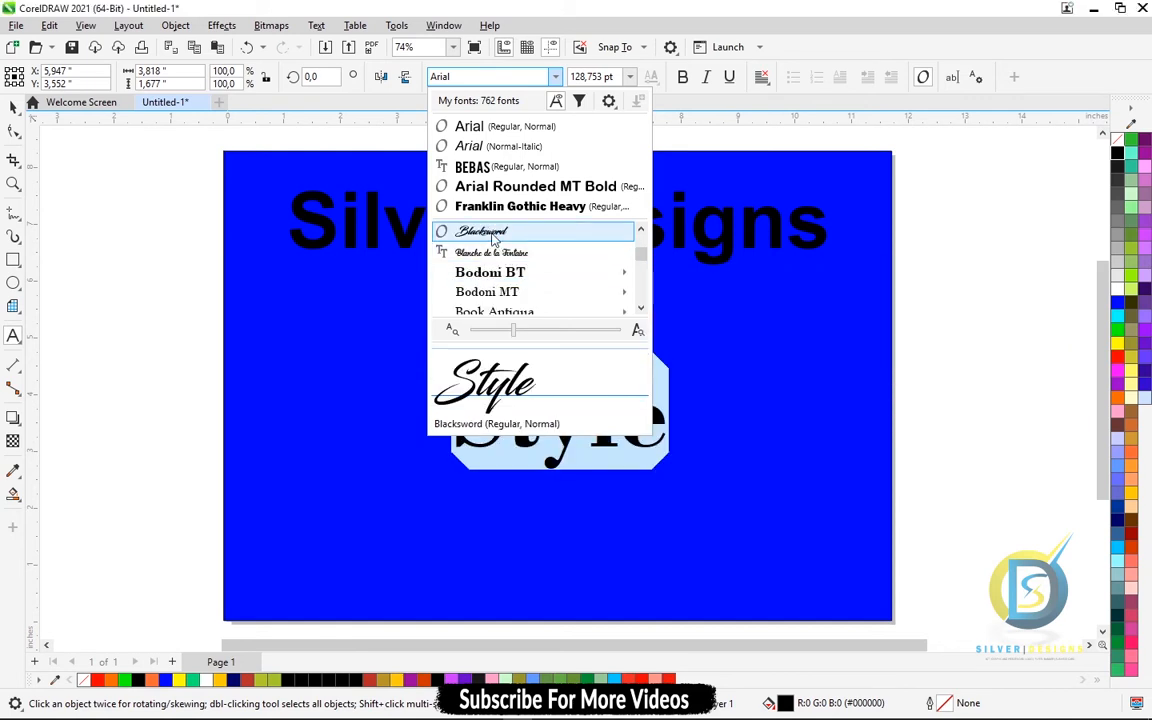
left_click(492, 234)
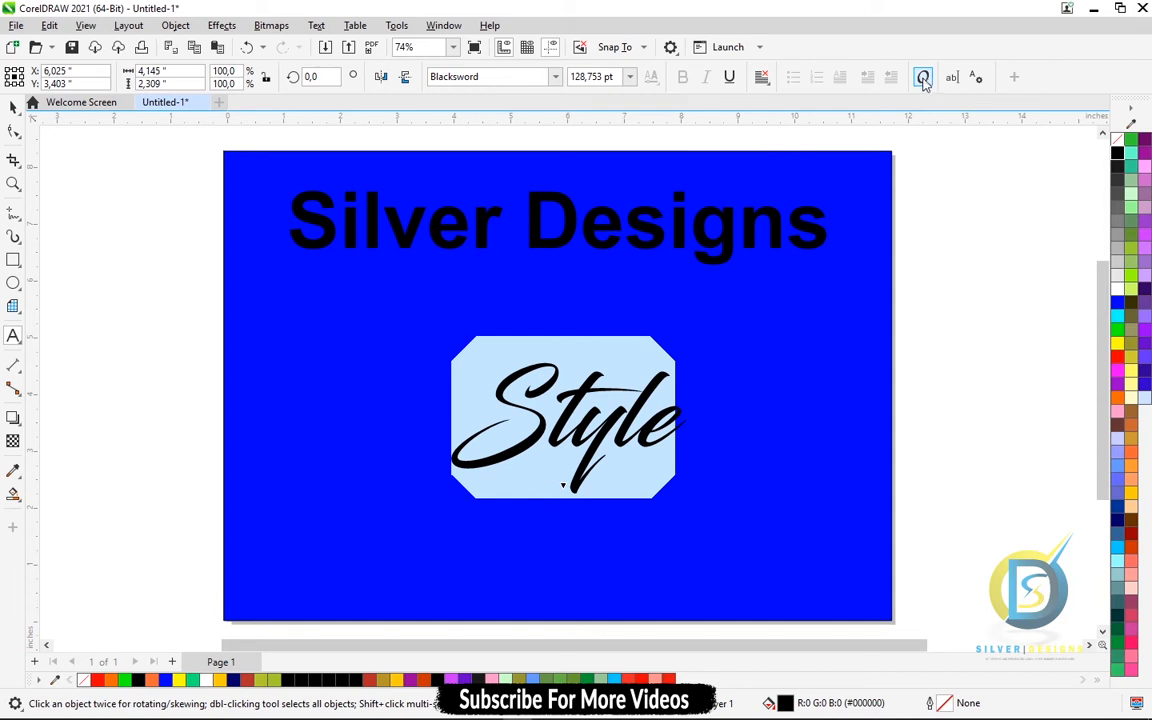
Step: Apply the "Access All Alternates (2)" OpenType variant to the word "Style"
left_click(566, 492)
left_click(565, 489)
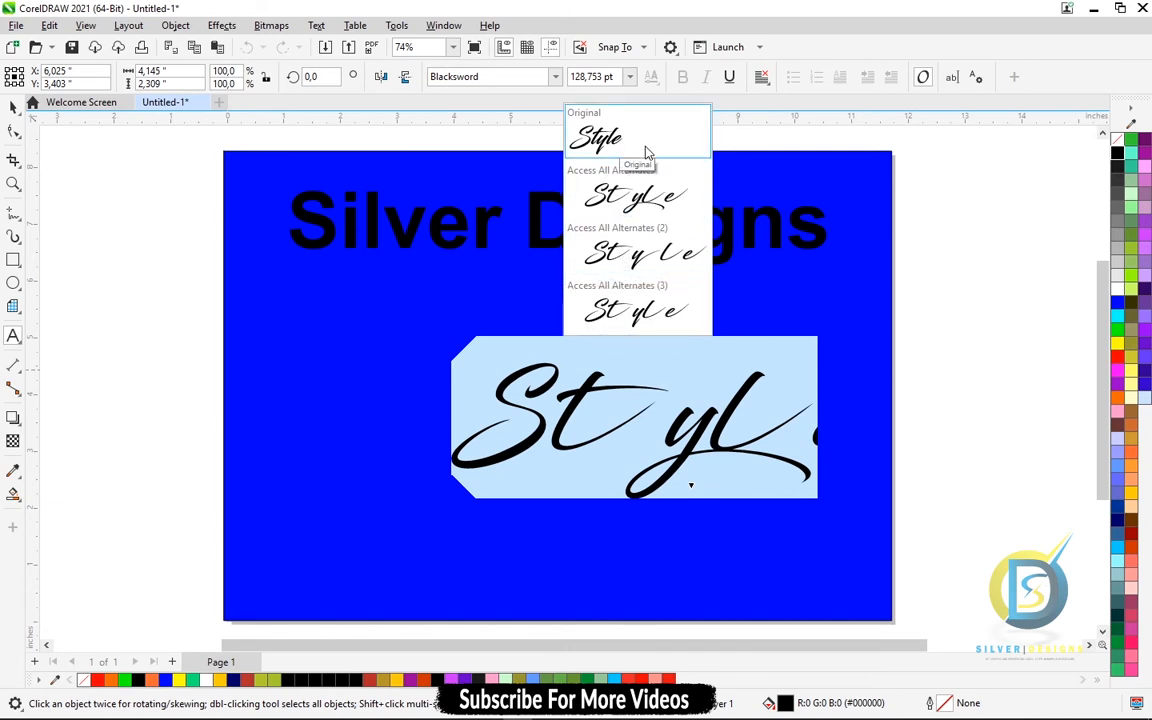
left_click(628, 260)
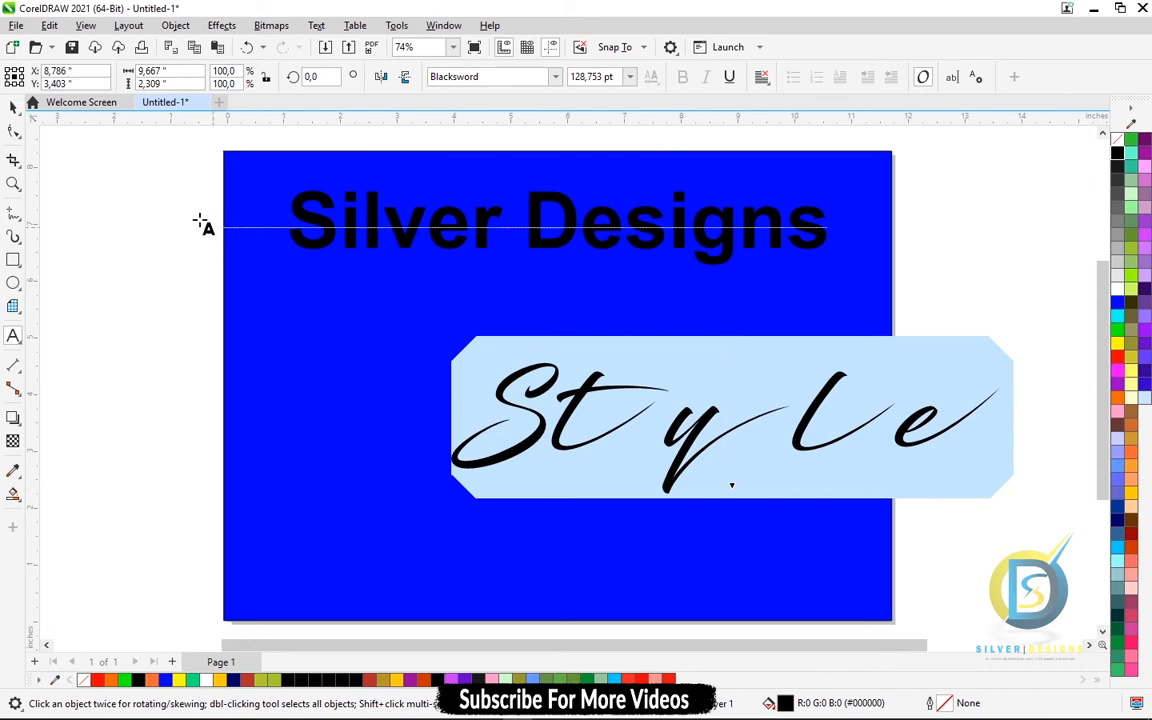
Step: Shrink the word "Style" to about 73 pt near the middle of the page, and delete it
left_click(13, 105)
left_click_drag(687, 446, 539, 419)
left_click_drag(856, 472, 775, 442)
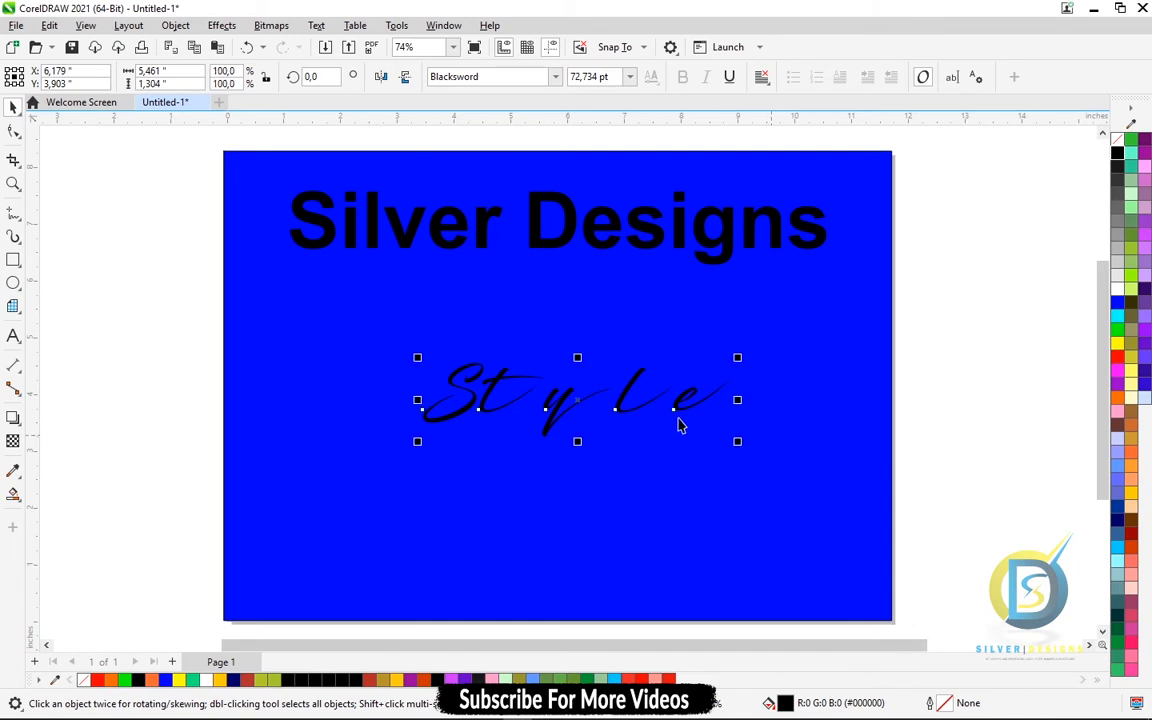
left_click(618, 407)
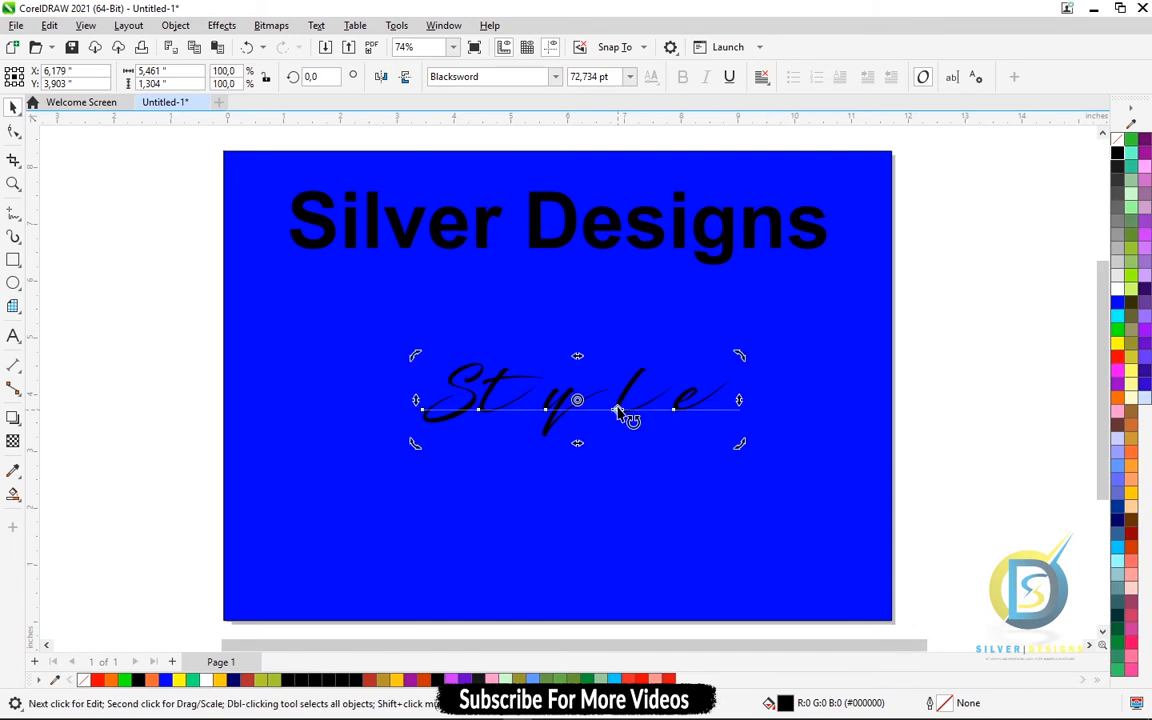
key("Delete")
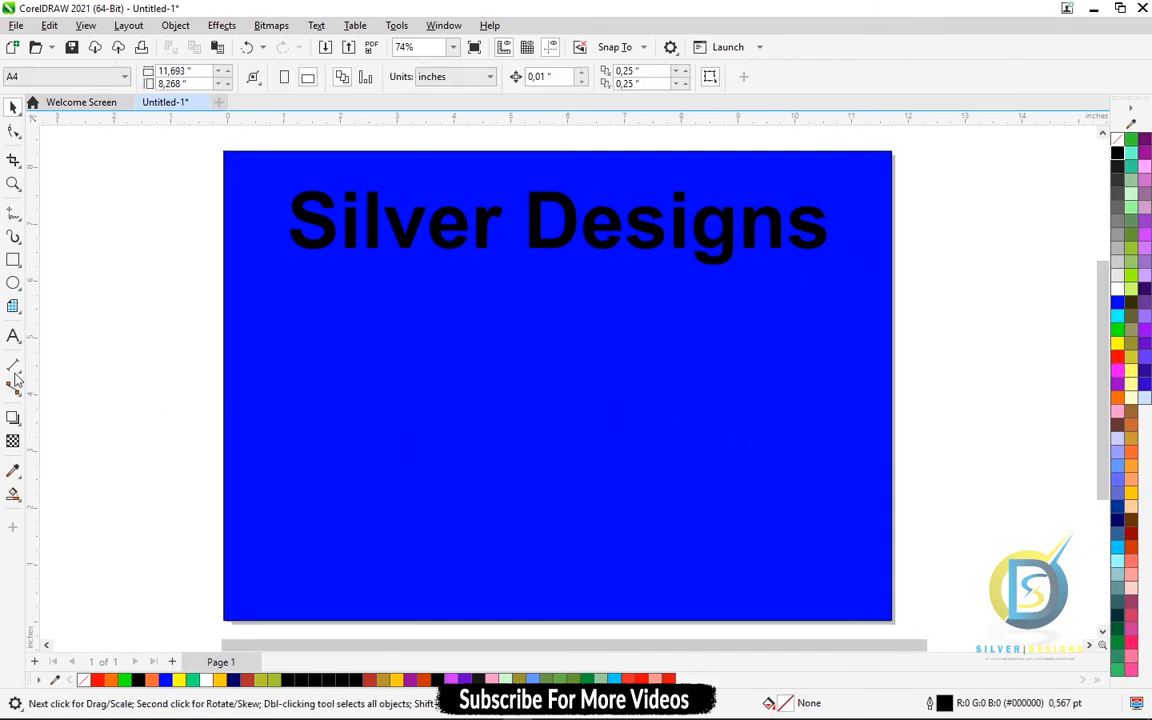
Step: Add artistic text reading "a" below the title and enlarge it to about 254 pt
left_click(13, 336)
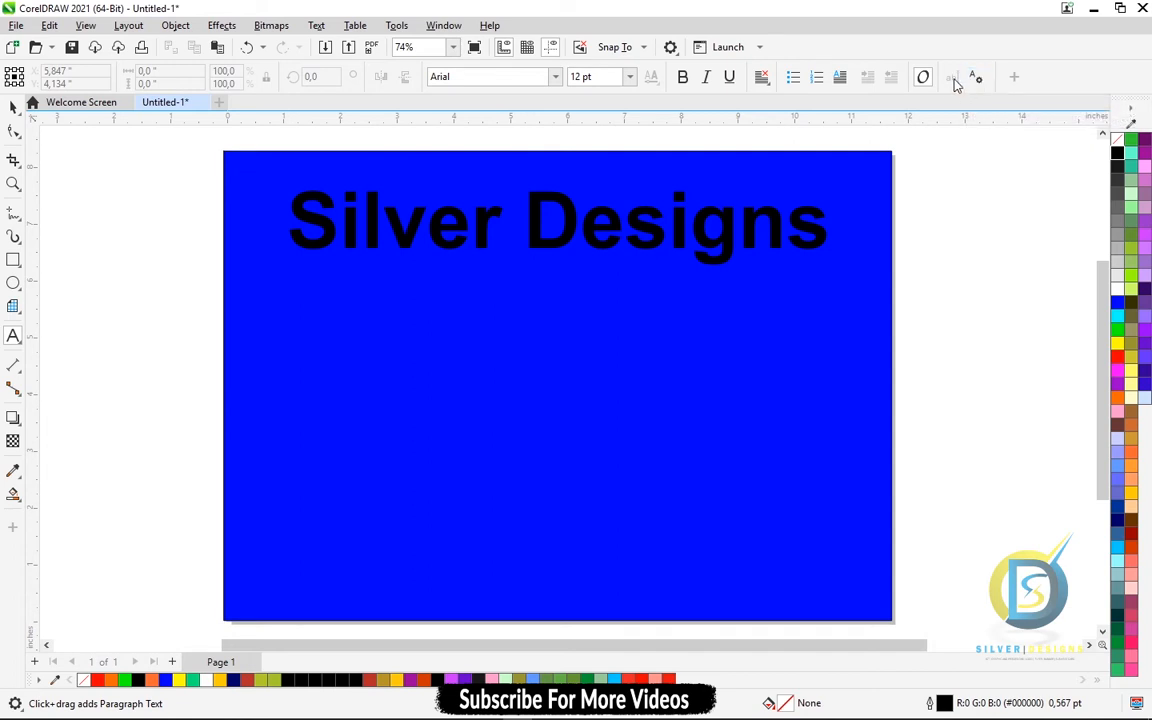
left_click_drag(429, 398, 516, 400)
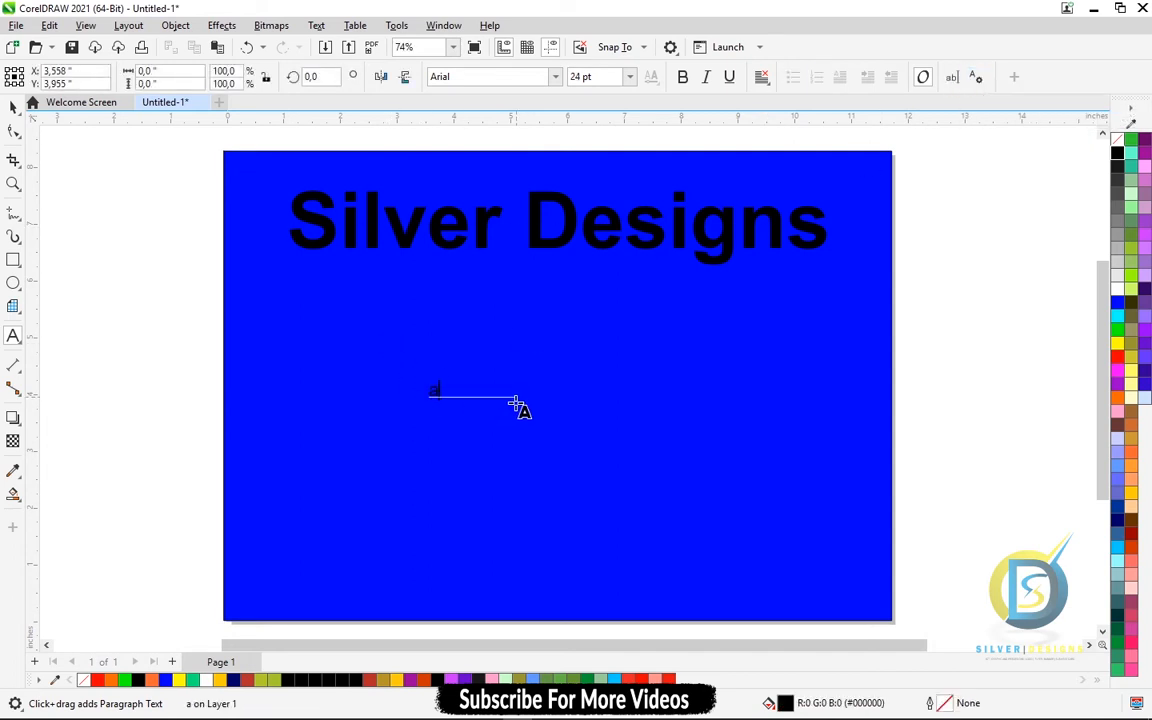
type("a")
left_click_drag(540, 457, 650, 501)
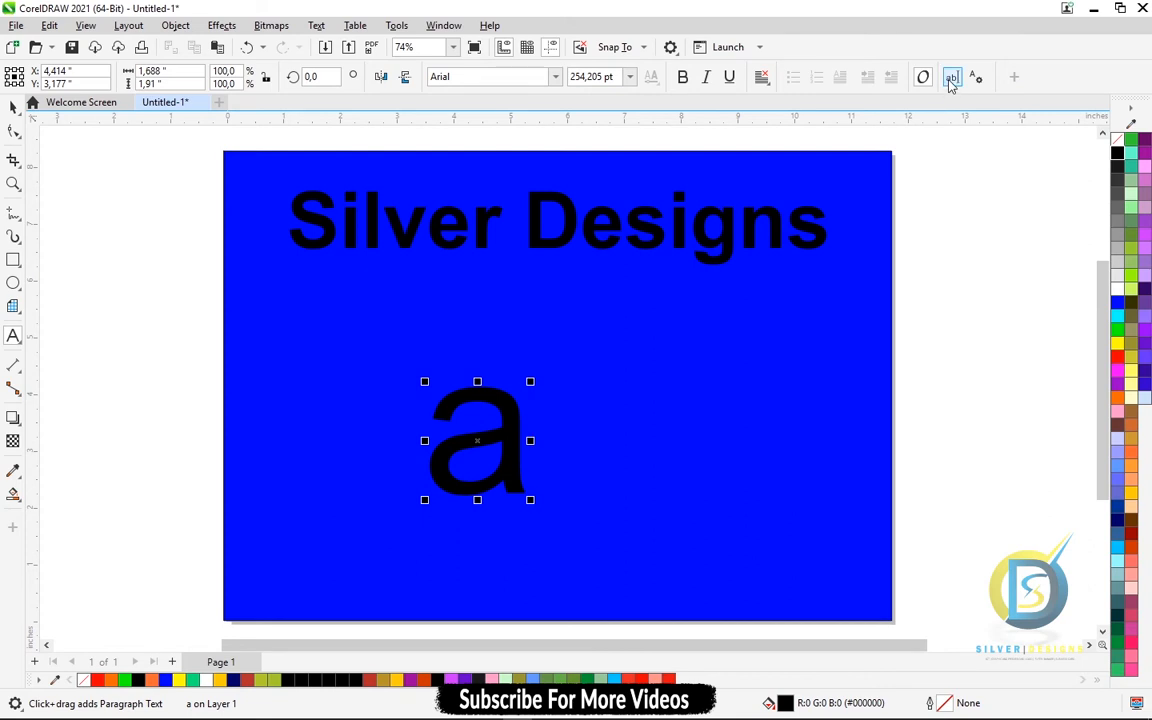
left_click(951, 79)
left_click_drag(530, 174, 760, 143)
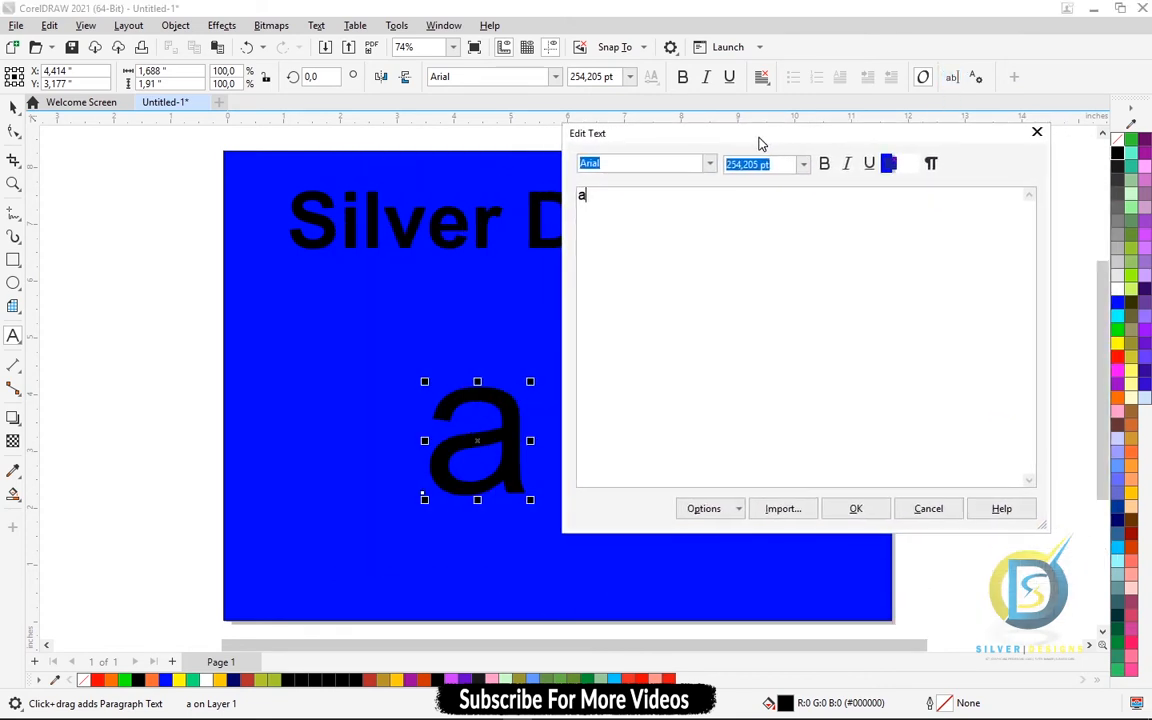
left_click_drag(680, 137, 690, 138)
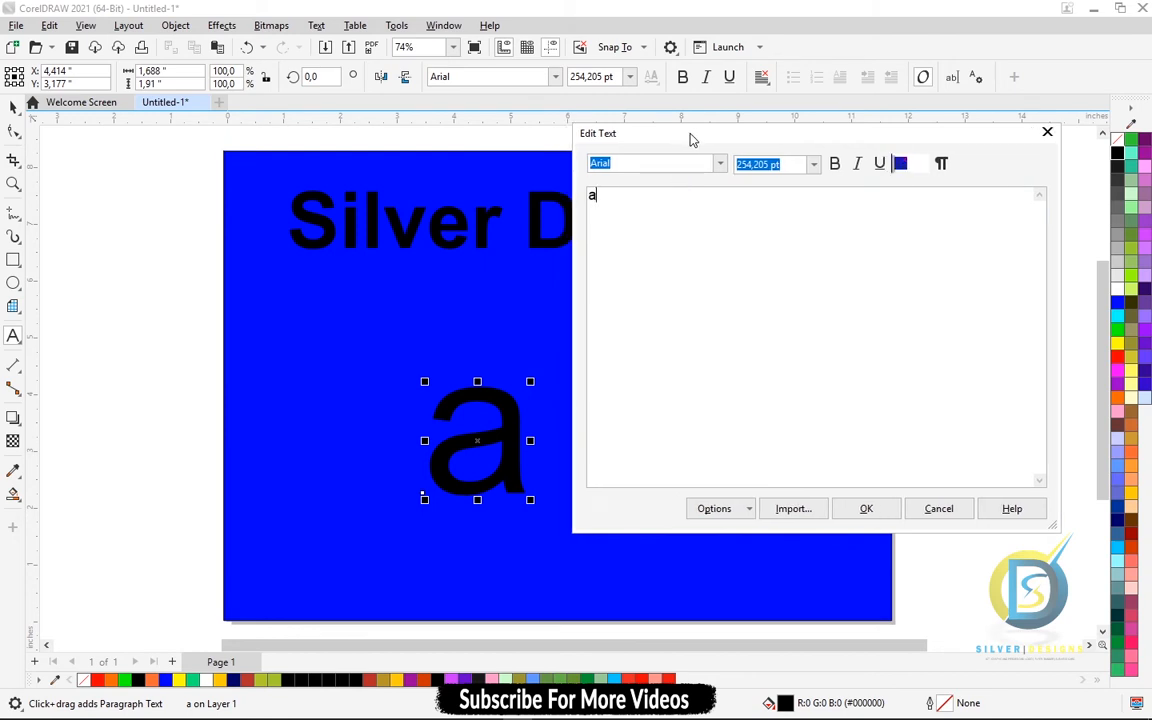
left_click(719, 164)
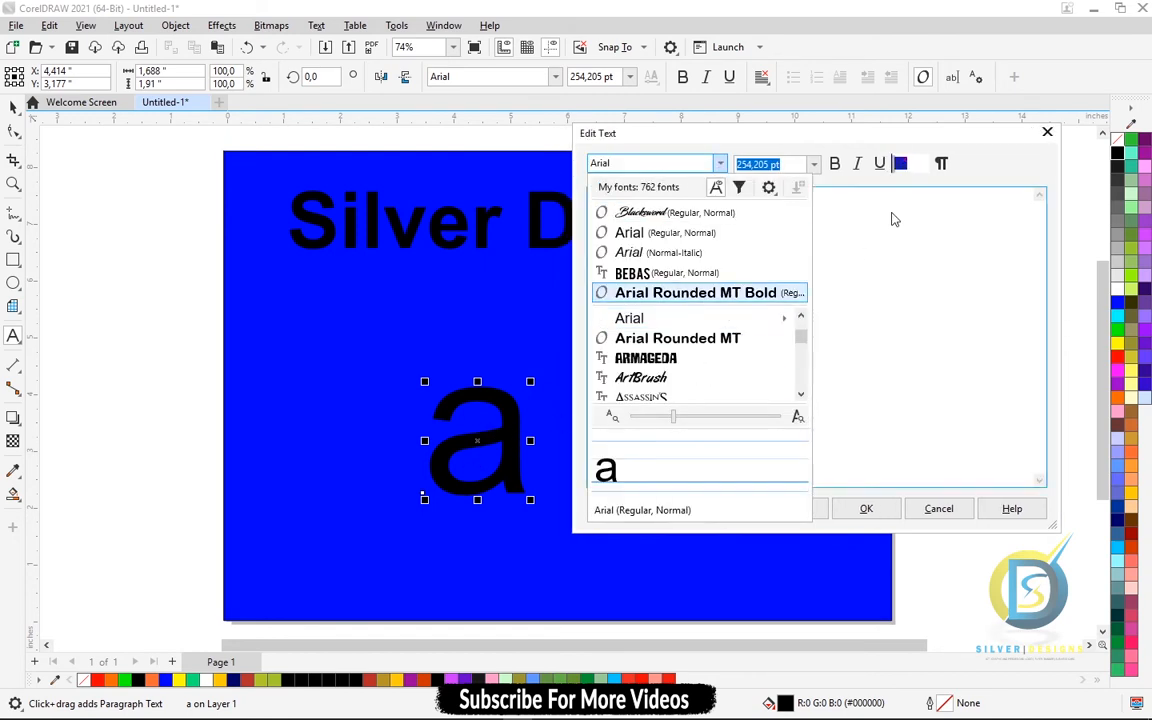
left_click(1008, 509)
left_click(937, 509)
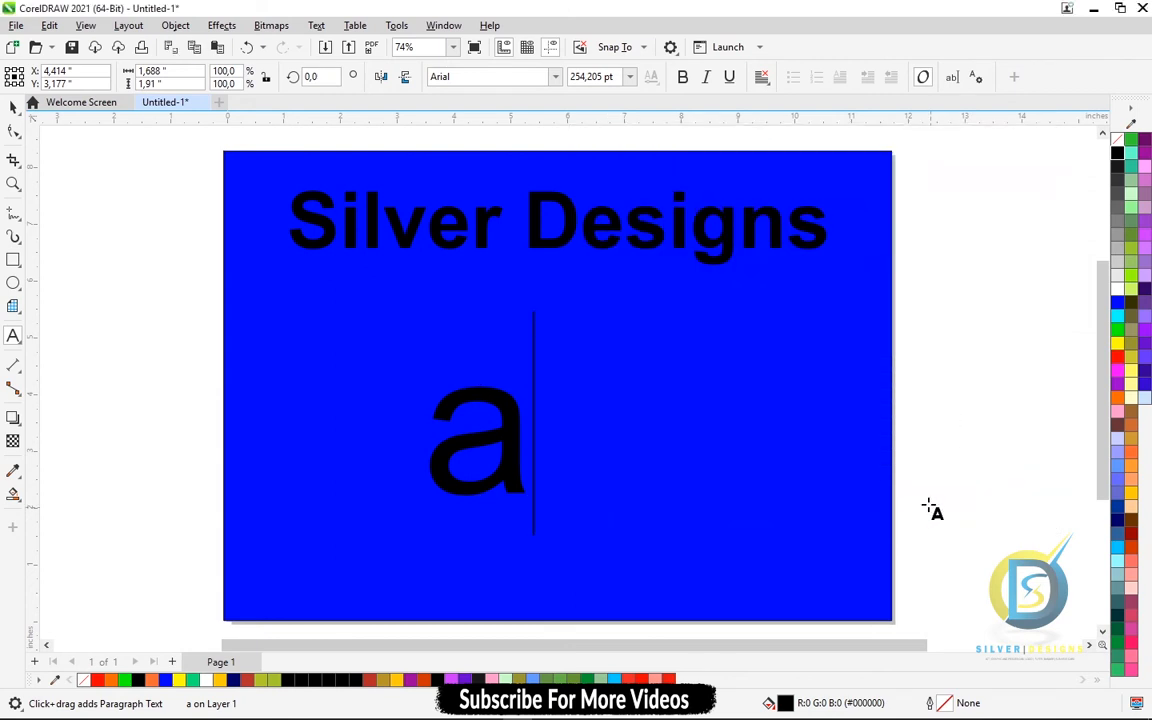
Step: Extend the large letter "a" to read "aloe" and move the word to the middle of the page below the title
left_click(521, 440)
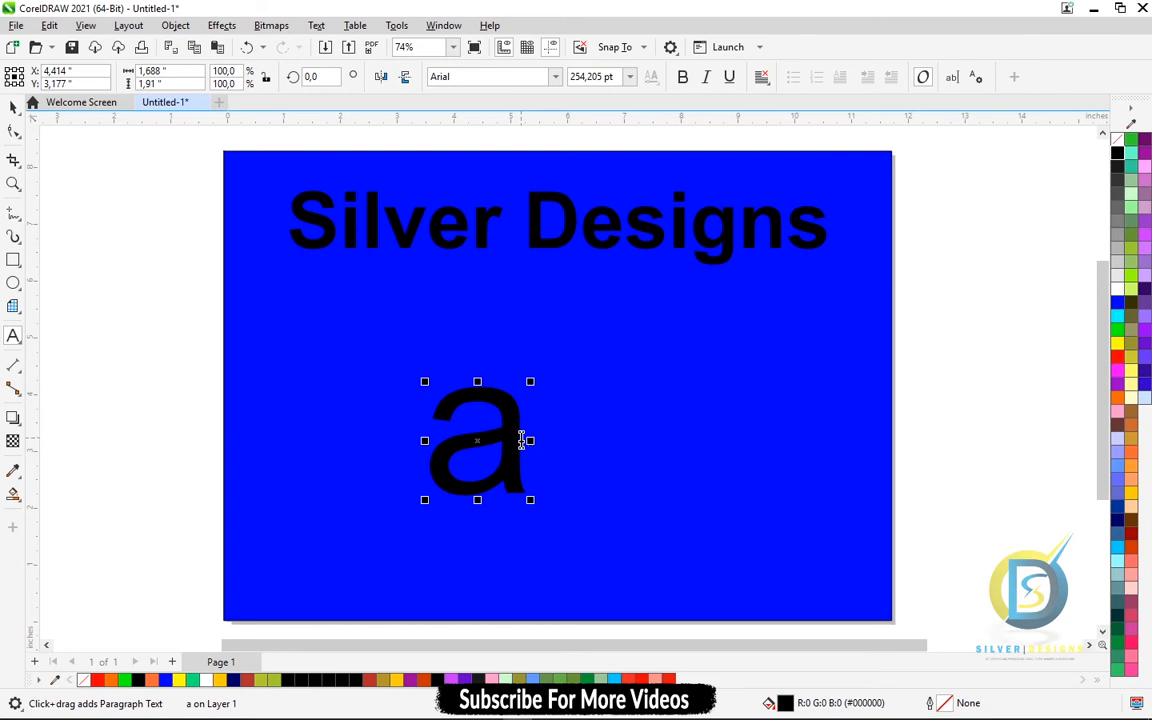
type("l")
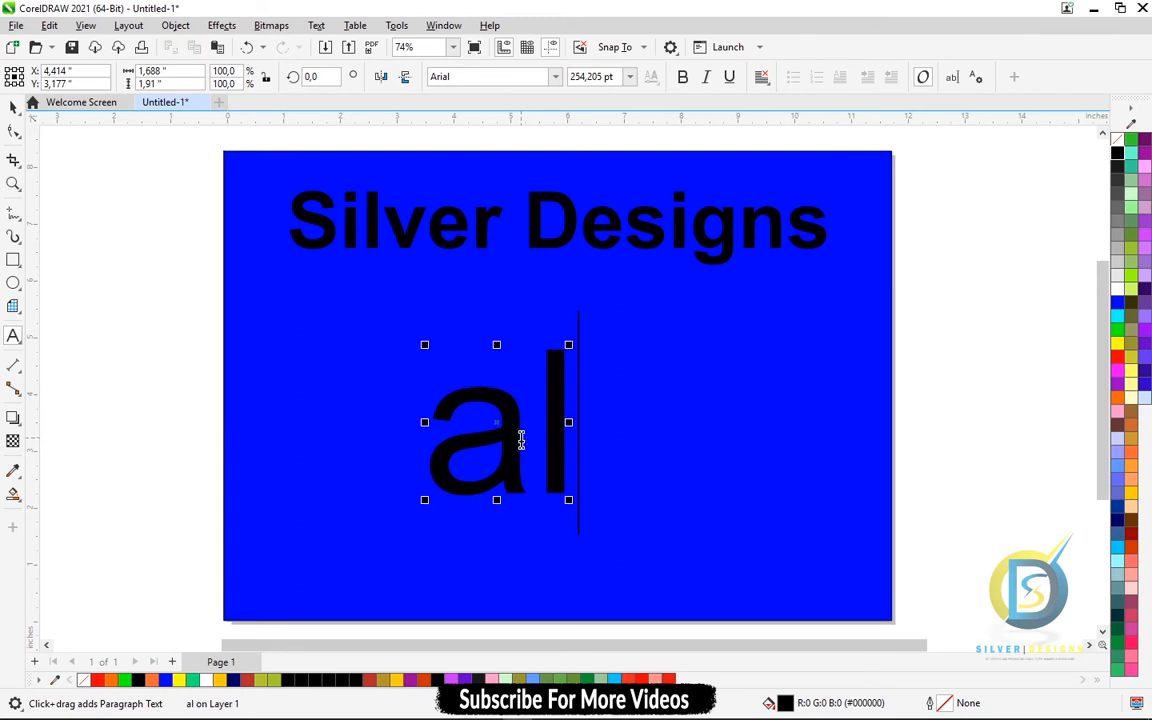
type("oe")
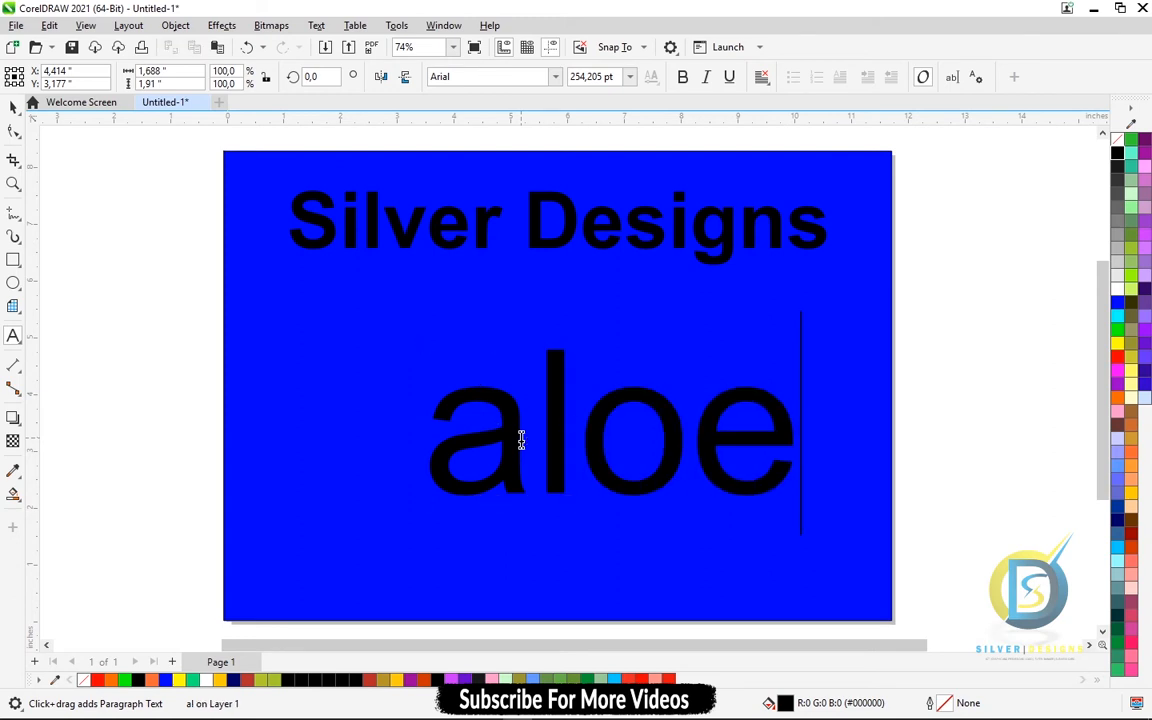
left_click(13, 107)
left_click_drag(604, 476, 551, 454)
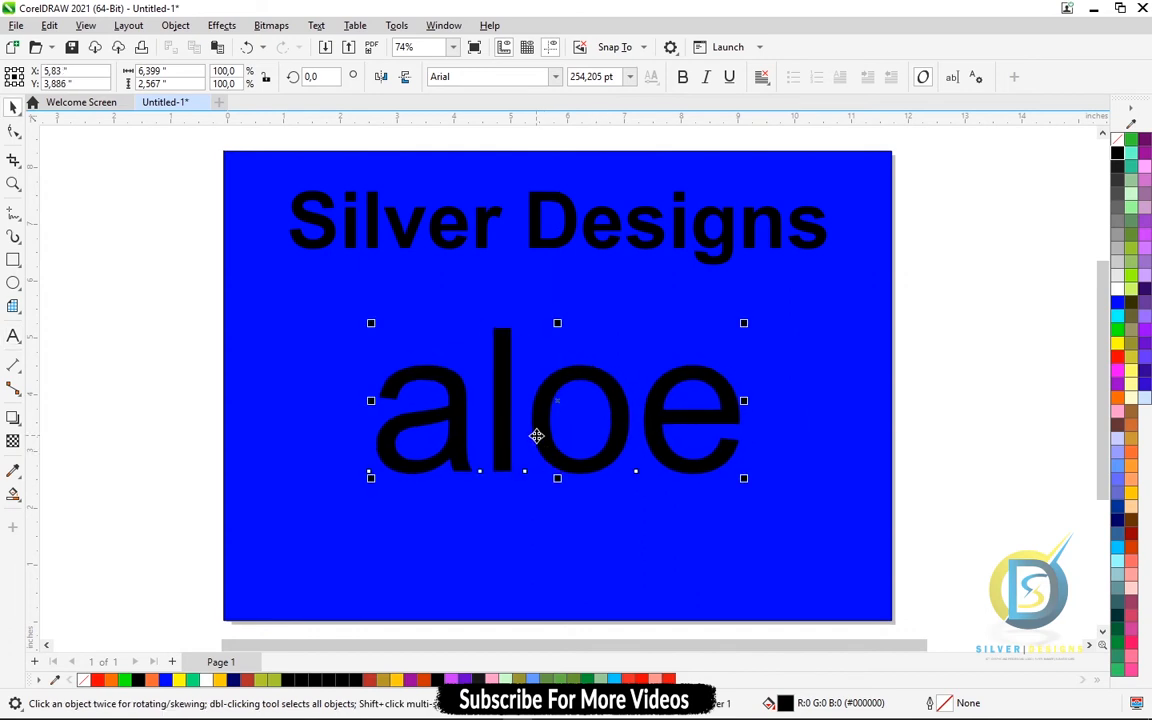
Step: Try to set the font of "aloe" to Armageda Wide and its size to 48 pt in the Edit Text dialog
left_click(951, 80)
left_click_drag(531, 172, 832, 158)
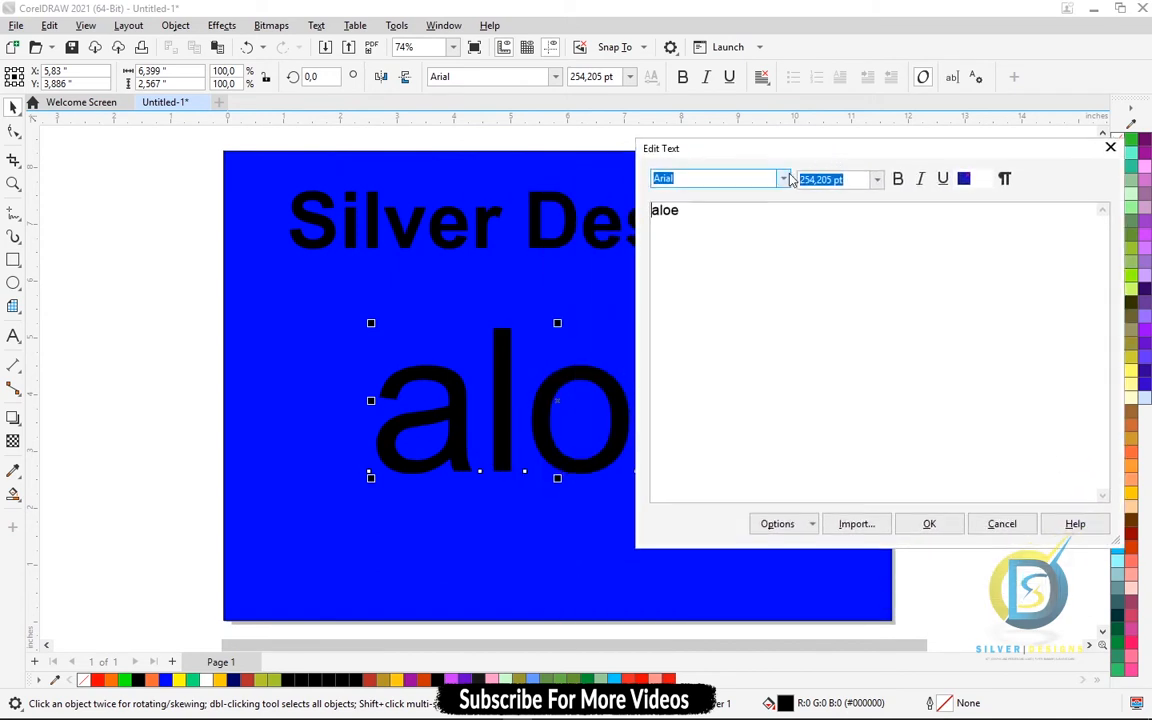
left_click(784, 182)
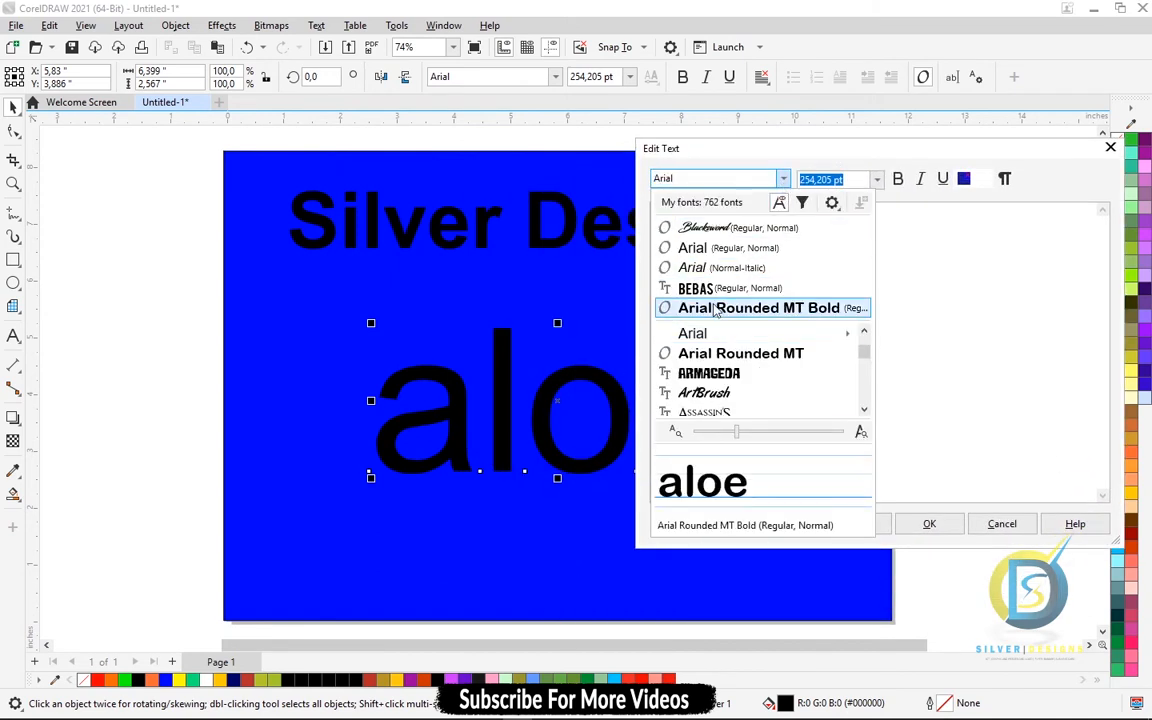
left_click(709, 373)
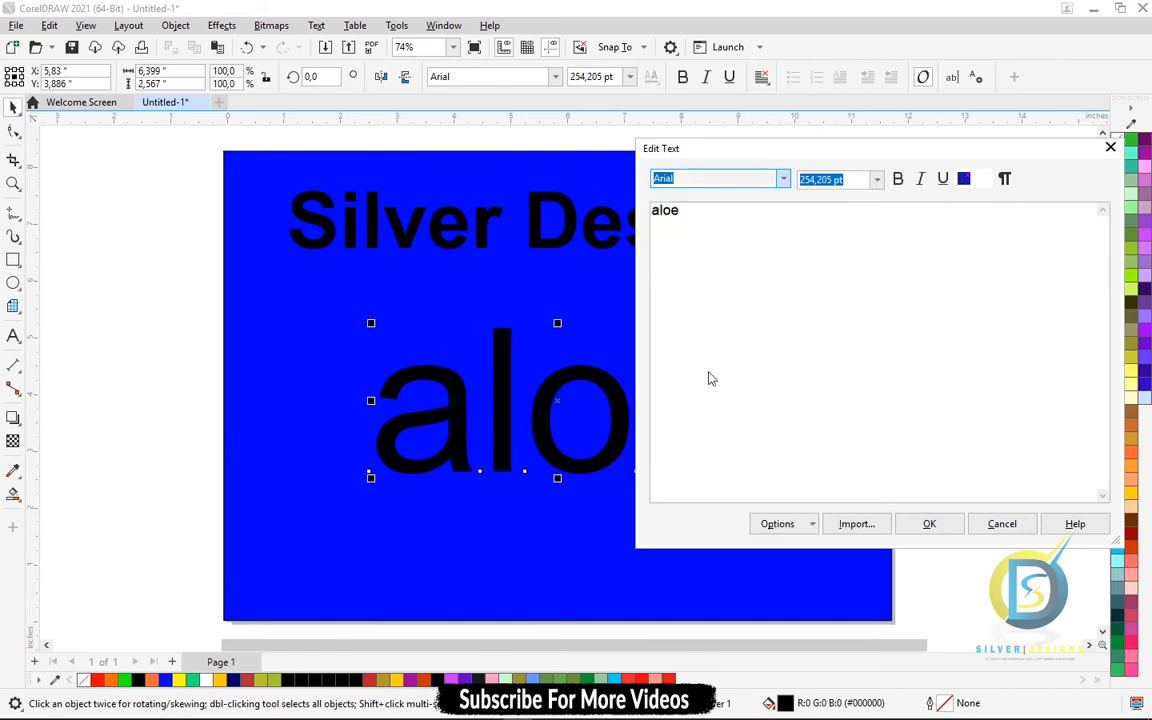
left_click(877, 180)
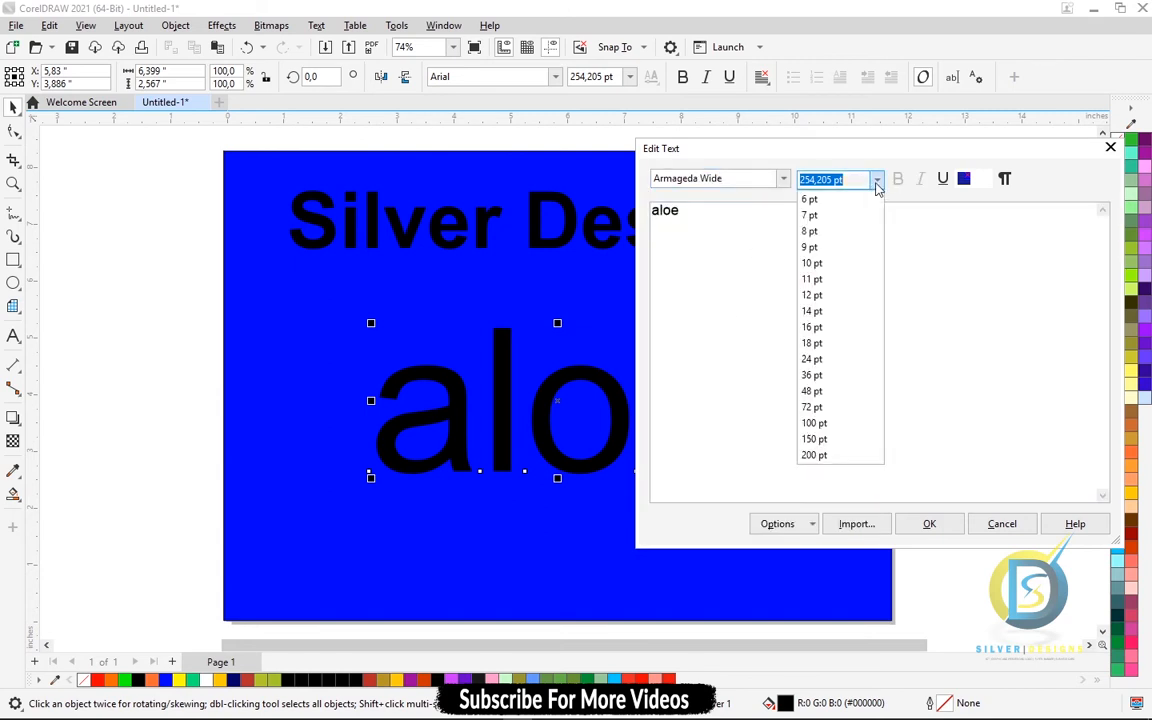
left_click(812, 392)
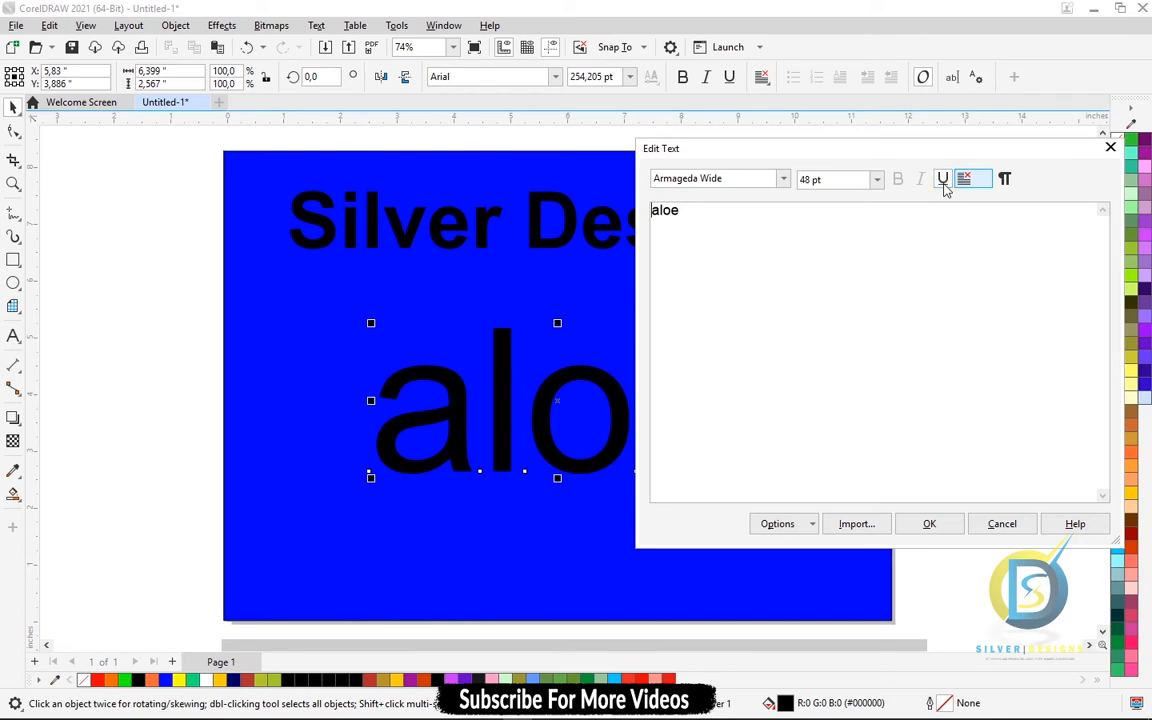
Step: Set the alignment of "aloe" to Center in the Edit Text dialog and apply the edit
left_click(1004, 181)
left_click(1006, 185)
left_click(966, 179)
left_click(980, 213)
left_click(966, 179)
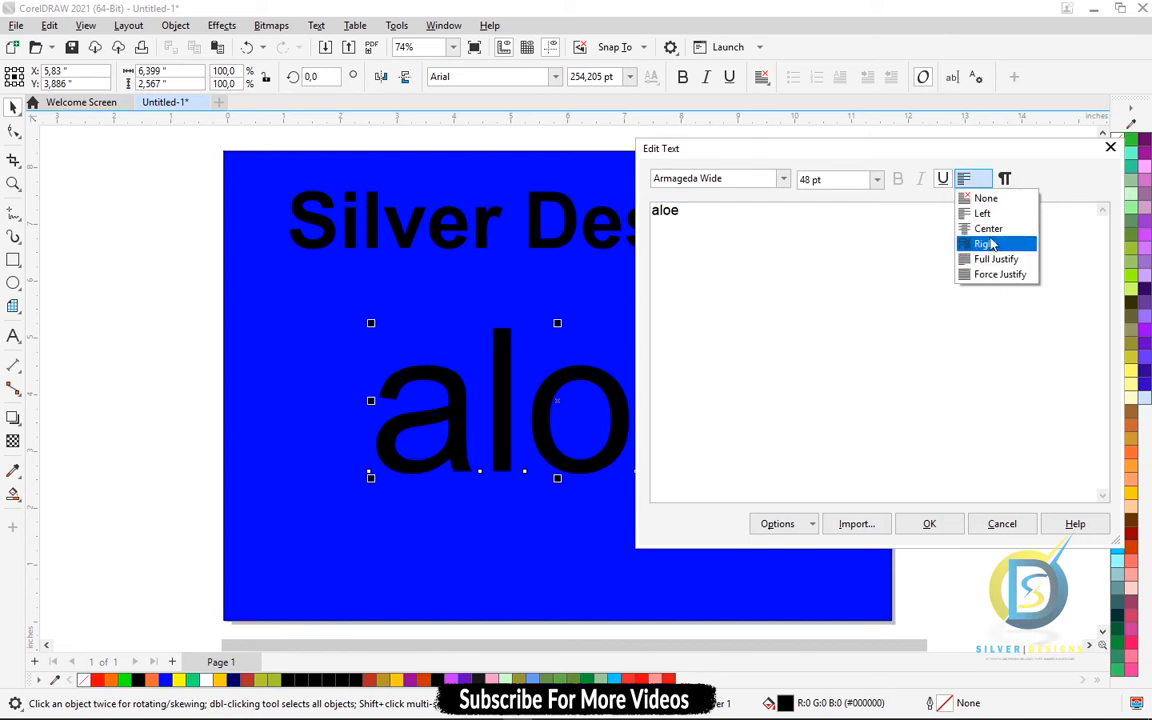
left_click(987, 228)
left_click_drag(972, 152, 866, 118)
left_click(826, 493)
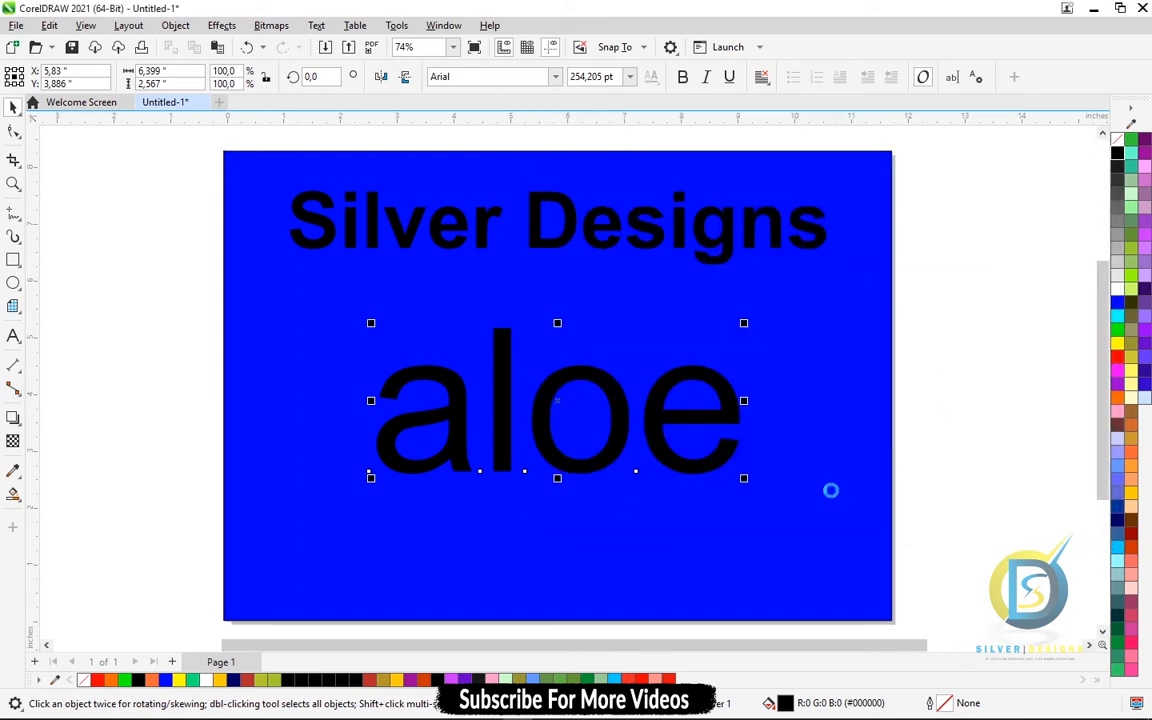
left_click(614, 384)
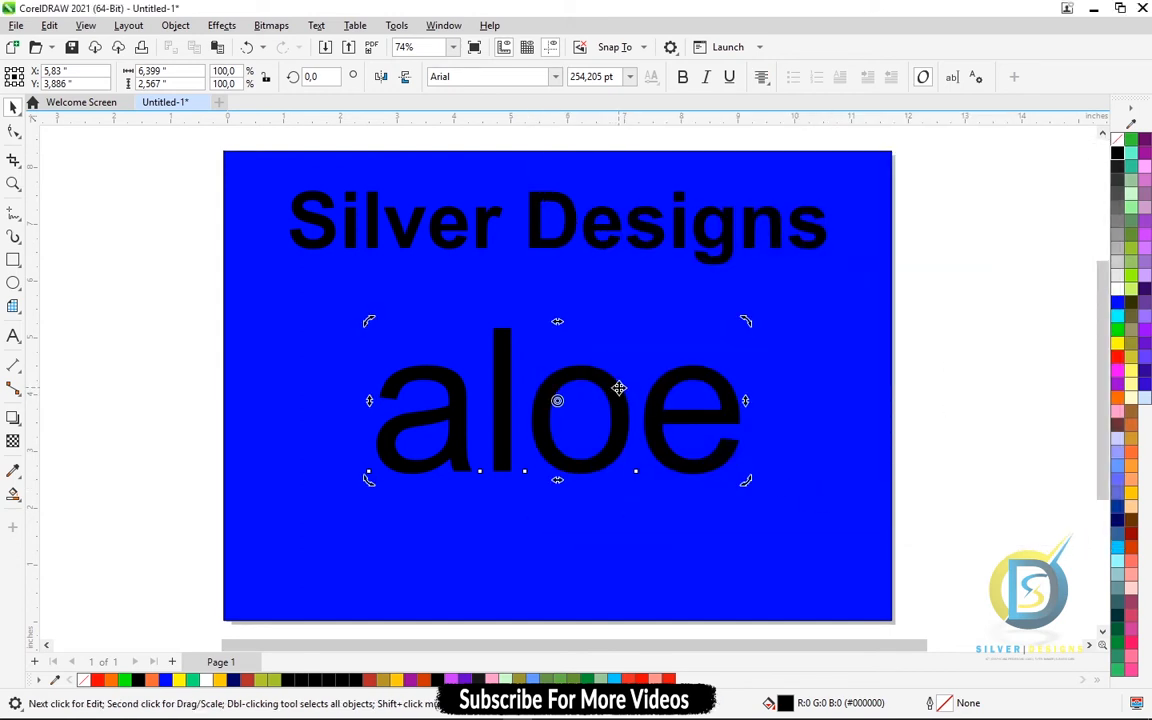
left_click(620, 390)
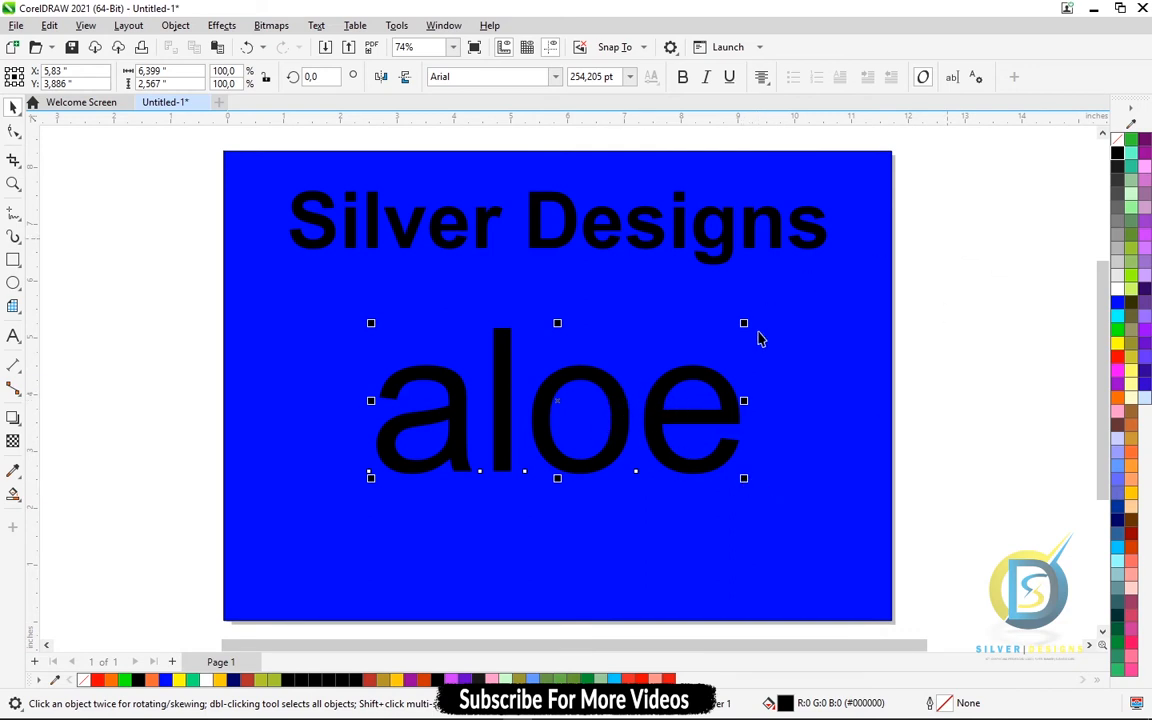
Step: Show the text properties for "aloe" and move the word slightly up and to the left on the page
left_click(977, 82)
left_click(658, 404)
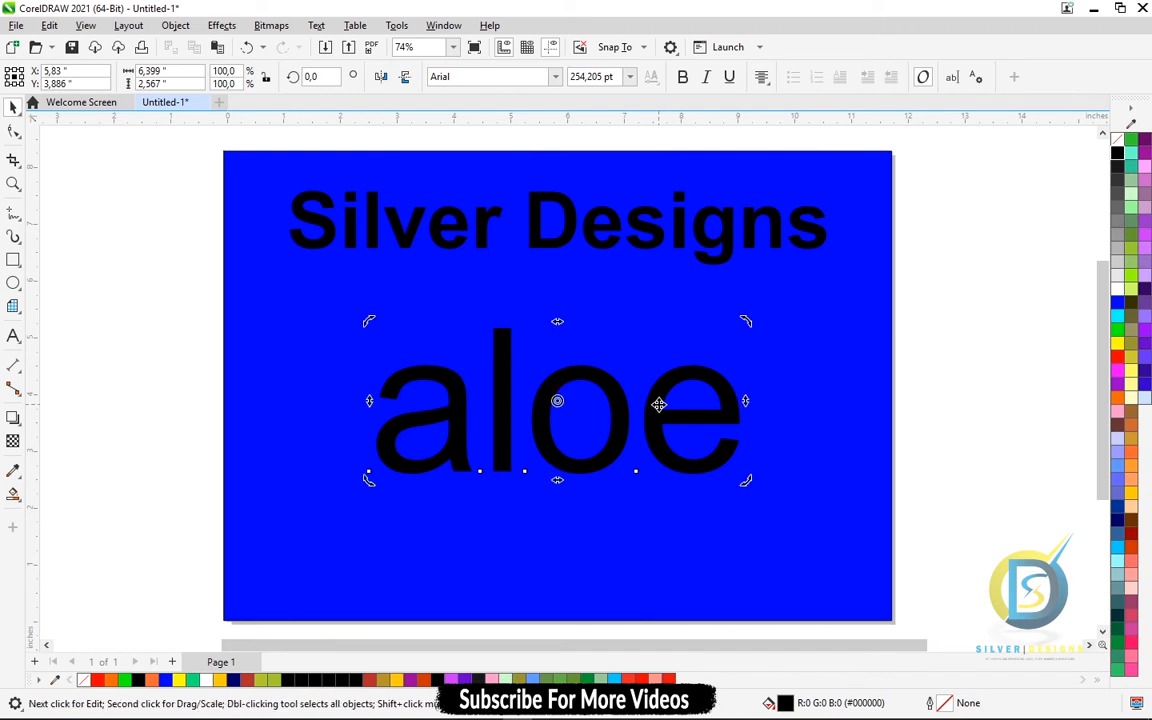
left_click(978, 78)
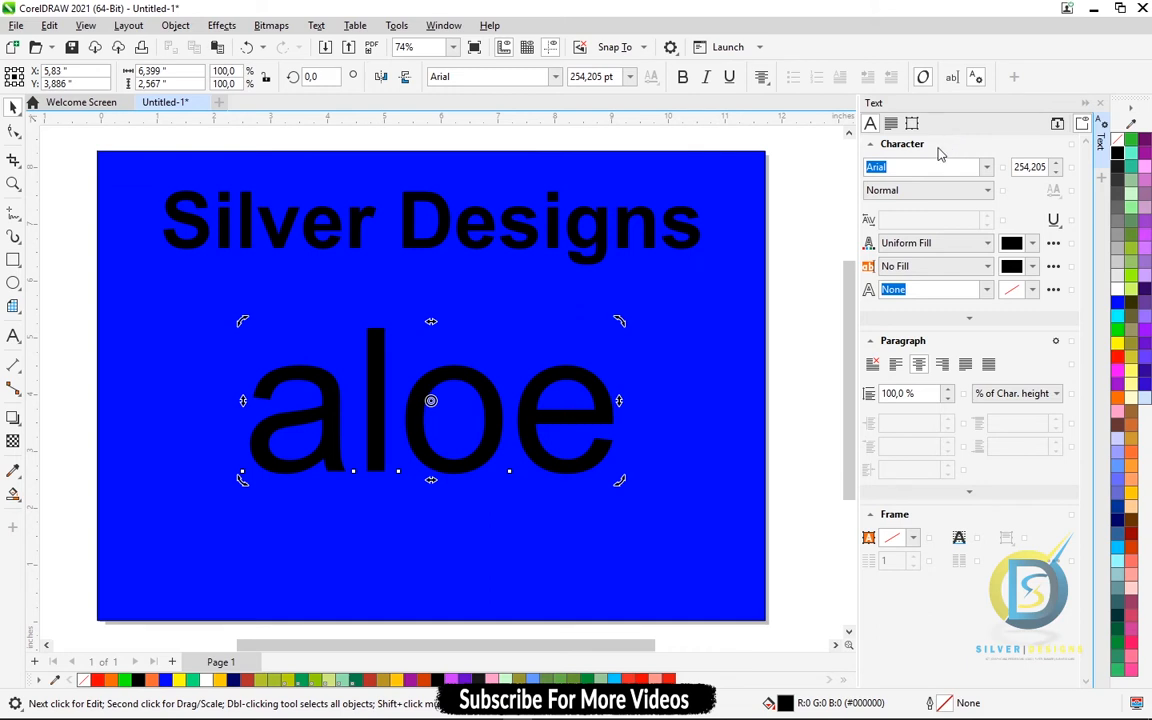
left_click(551, 380)
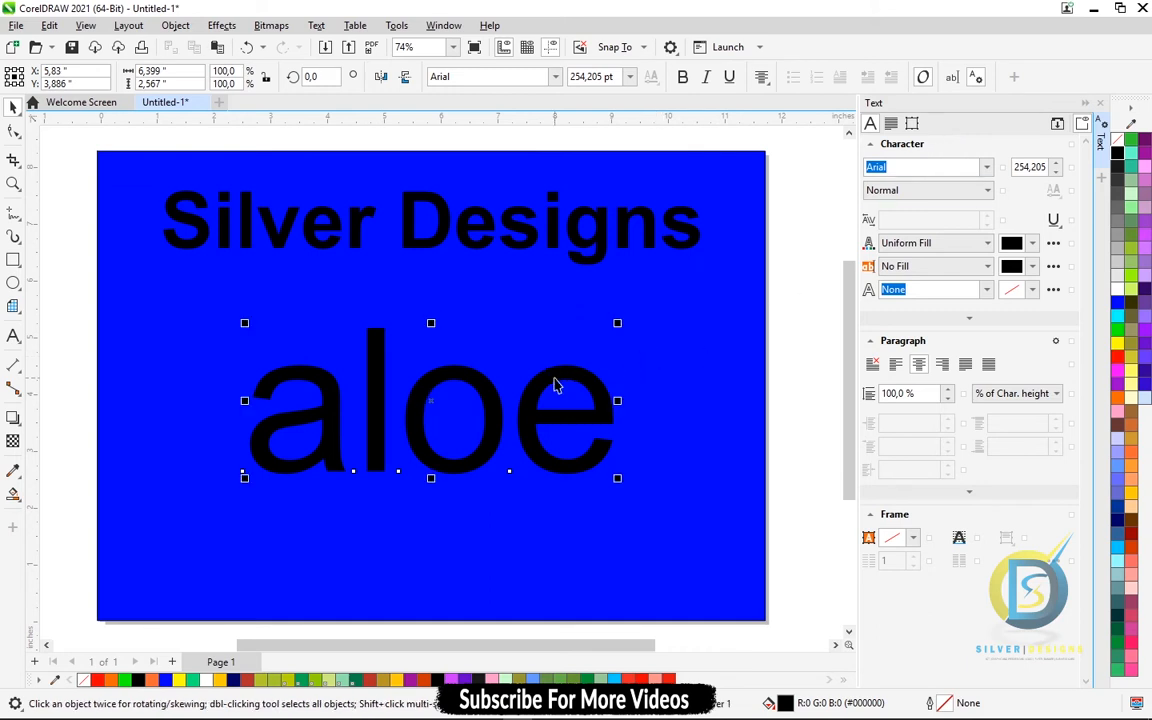
mouse_move(544, 386)
left_mouse_down()
mouse_move(542, 368)
mouse_move(536, 377)
left_mouse_up()
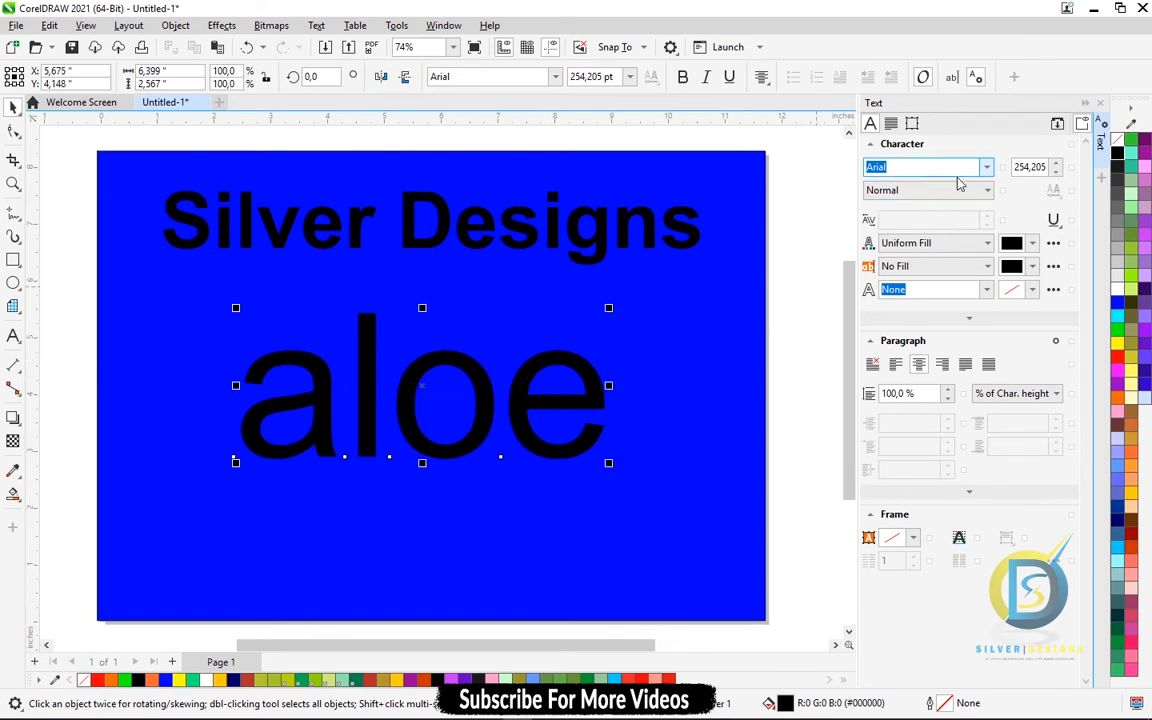
Step: Set the font of "aloe" to Bebas and its size to 250.205 pt in the character properties
left_click(987, 168)
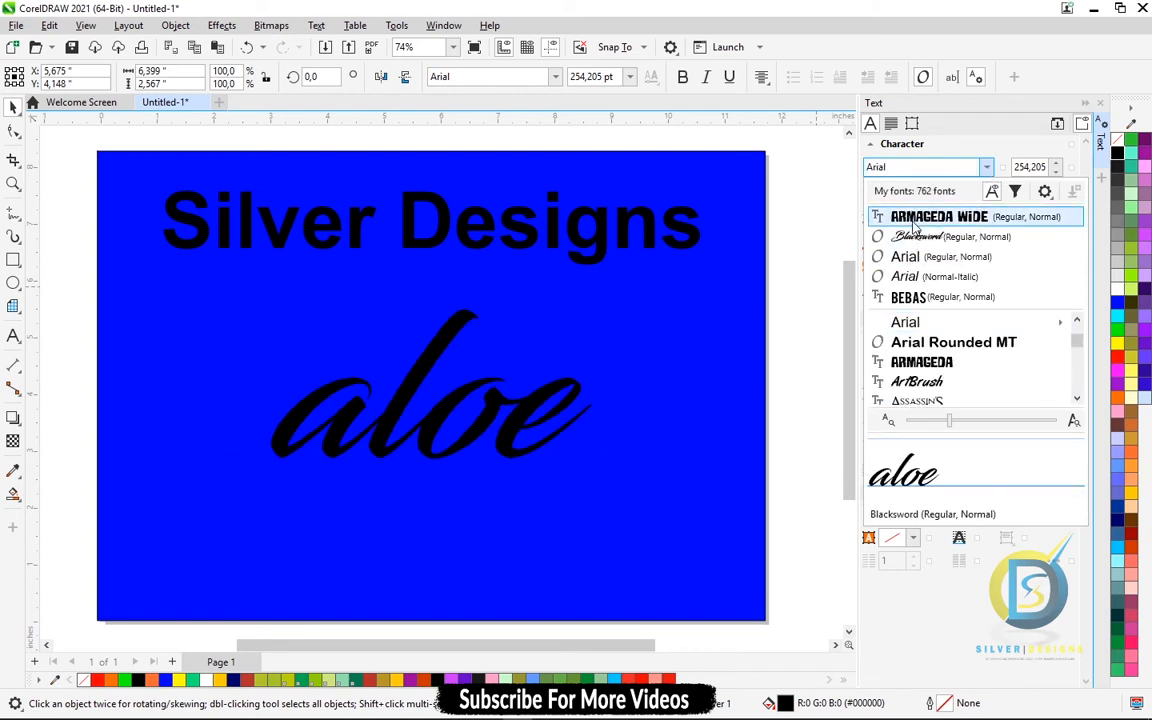
left_click(913, 298)
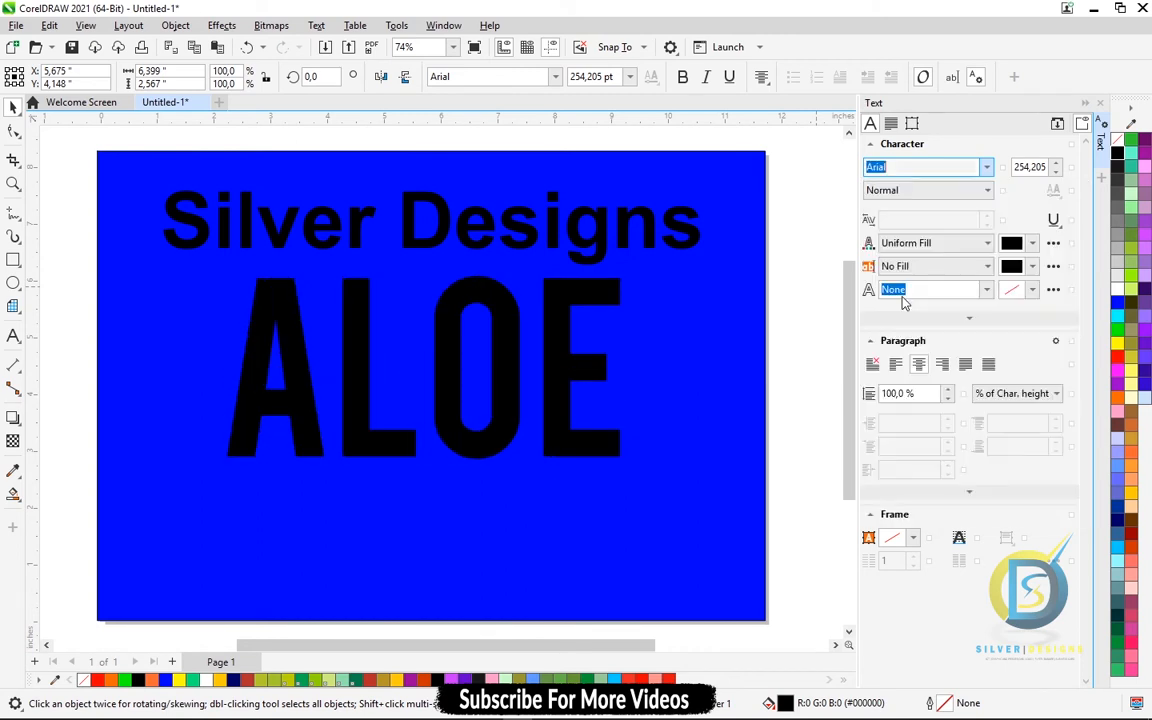
left_click(1056, 172)
left_click(1056, 172)
left_click(1056, 172)
left_click(1056, 172)
left_click(1056, 172)
left_click(1056, 172)
left_click(1056, 172)
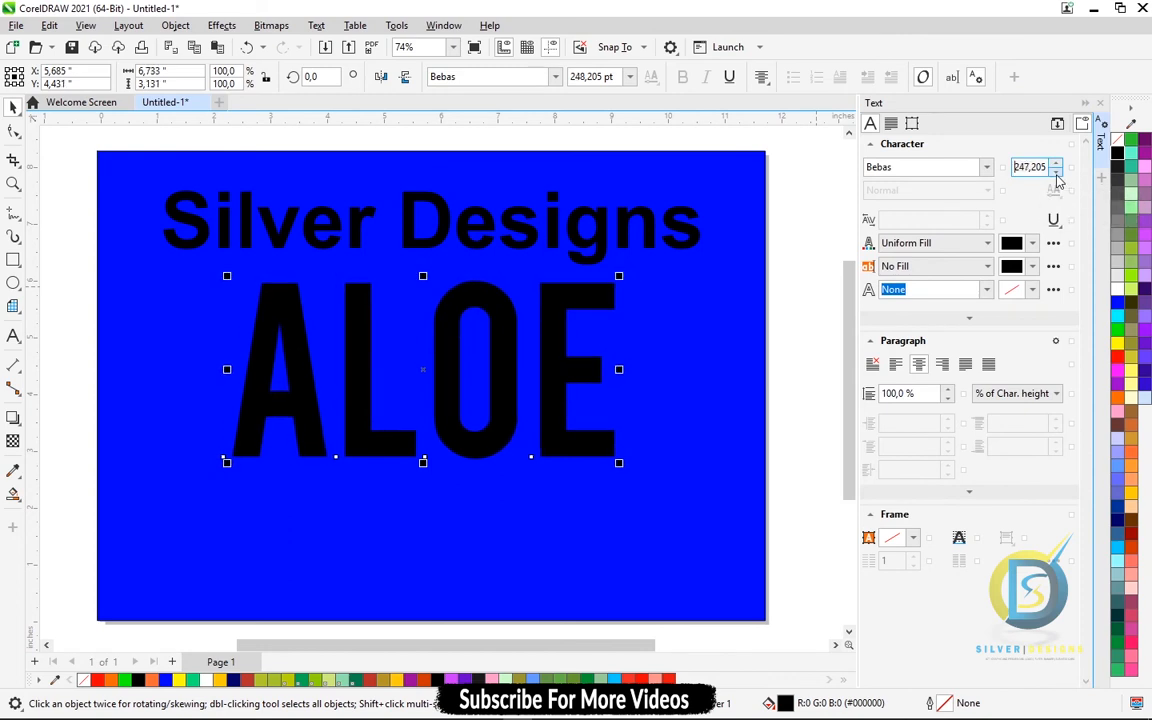
left_click(1056, 172)
left_click(1056, 172)
left_click(1056, 172)
left_click(1056, 172)
left_click(1056, 172)
left_click(1056, 172)
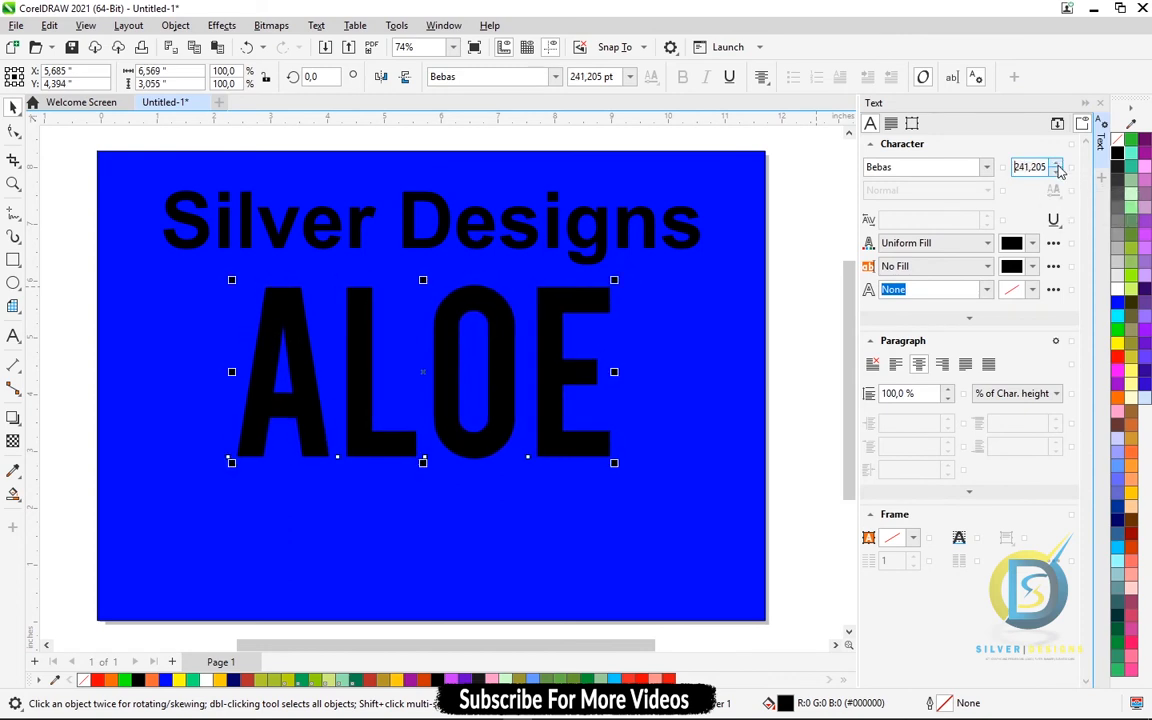
scroll(1057, 168, "up", 9)
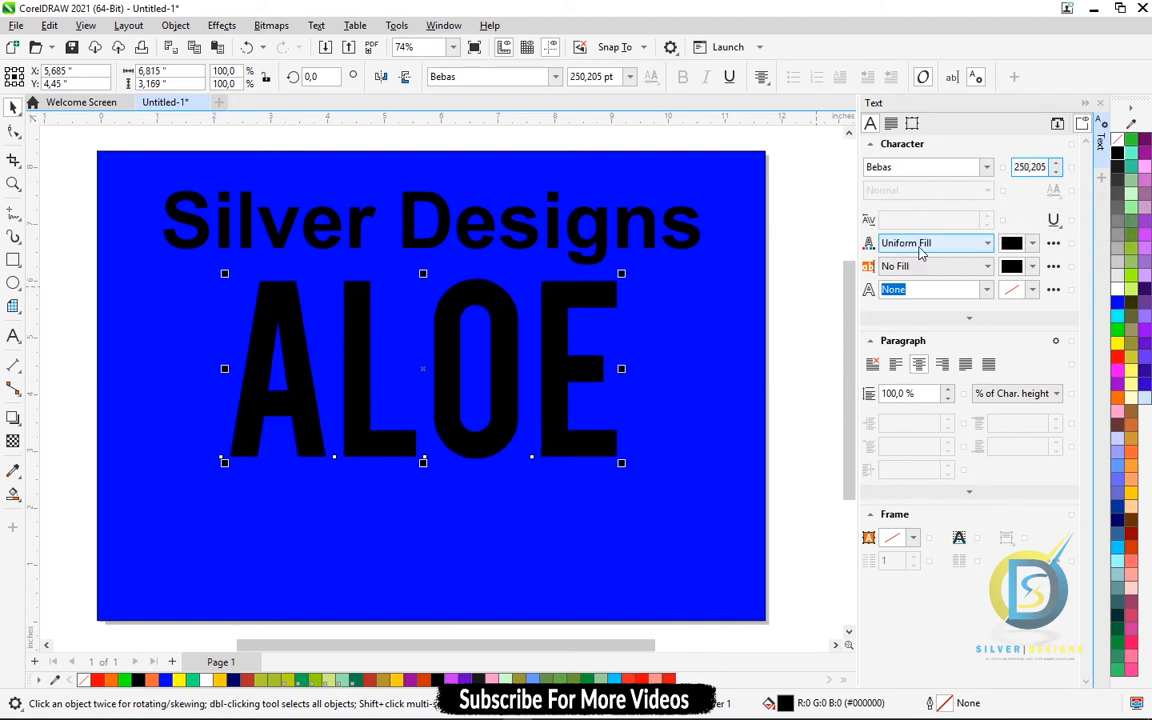
Step: Try No Fill on the characters of "aloe" and restore the Uniform Fill
left_click(950, 256)
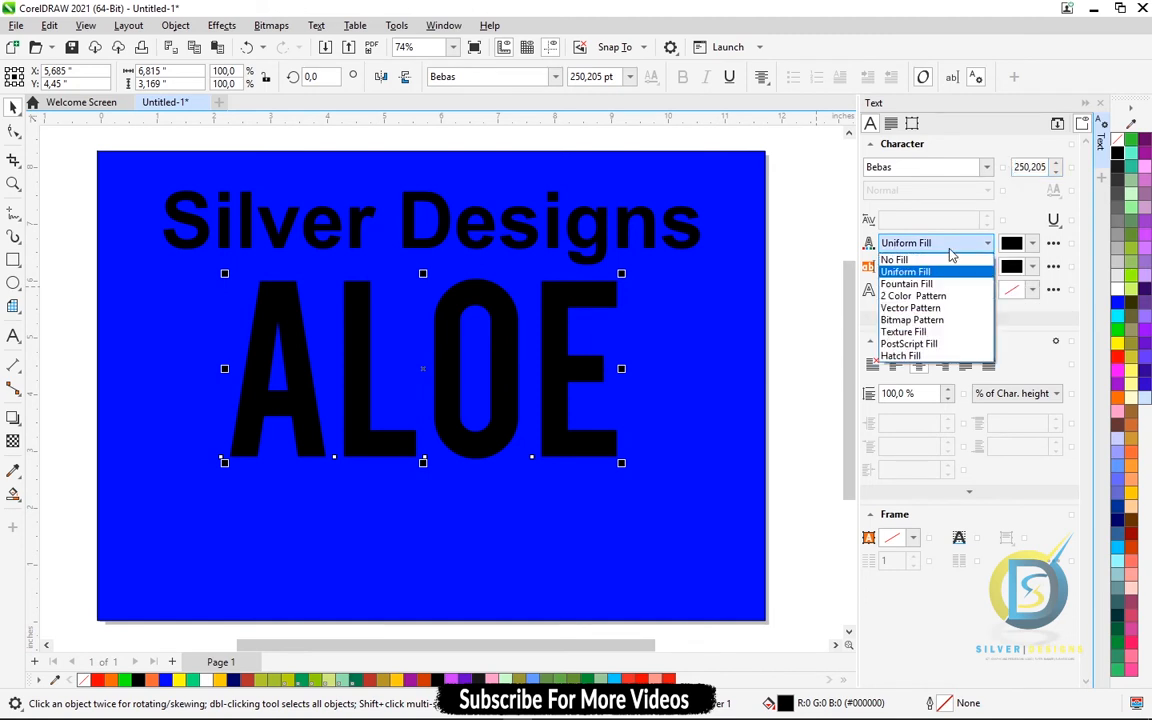
left_click(908, 259)
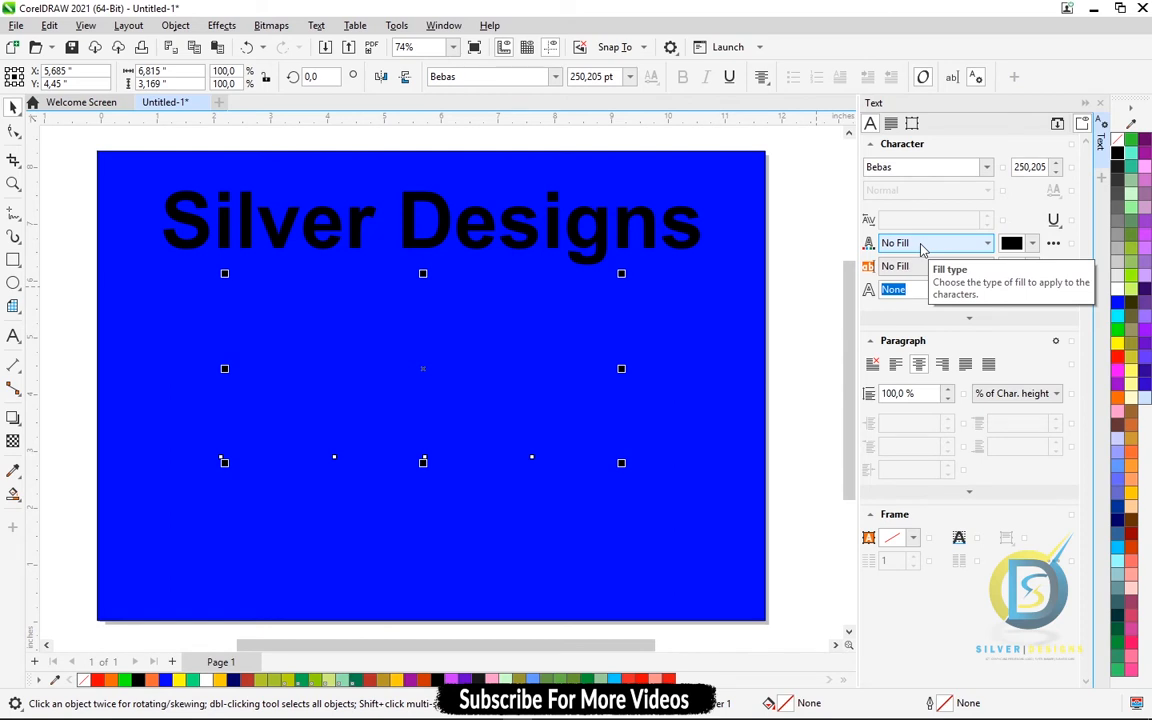
left_click(925, 248)
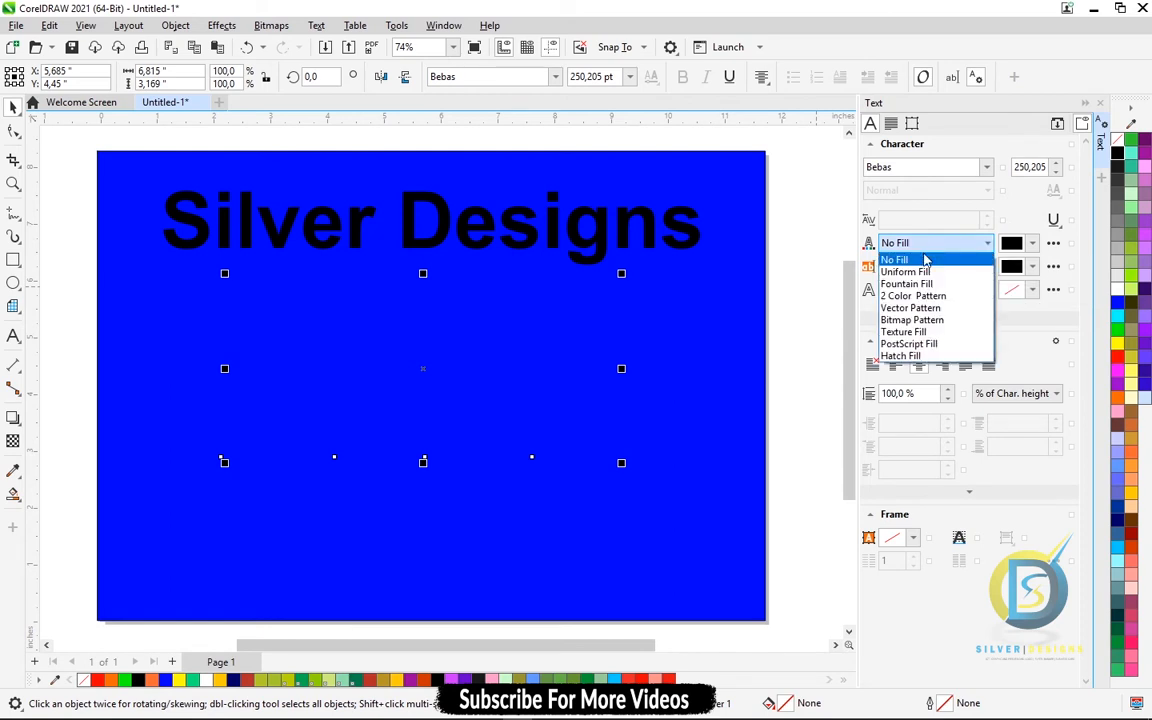
left_click(930, 268)
Step: Give the characters of "aloe" a Fountain Fill using the yellow and green circles preset
left_click(930, 248)
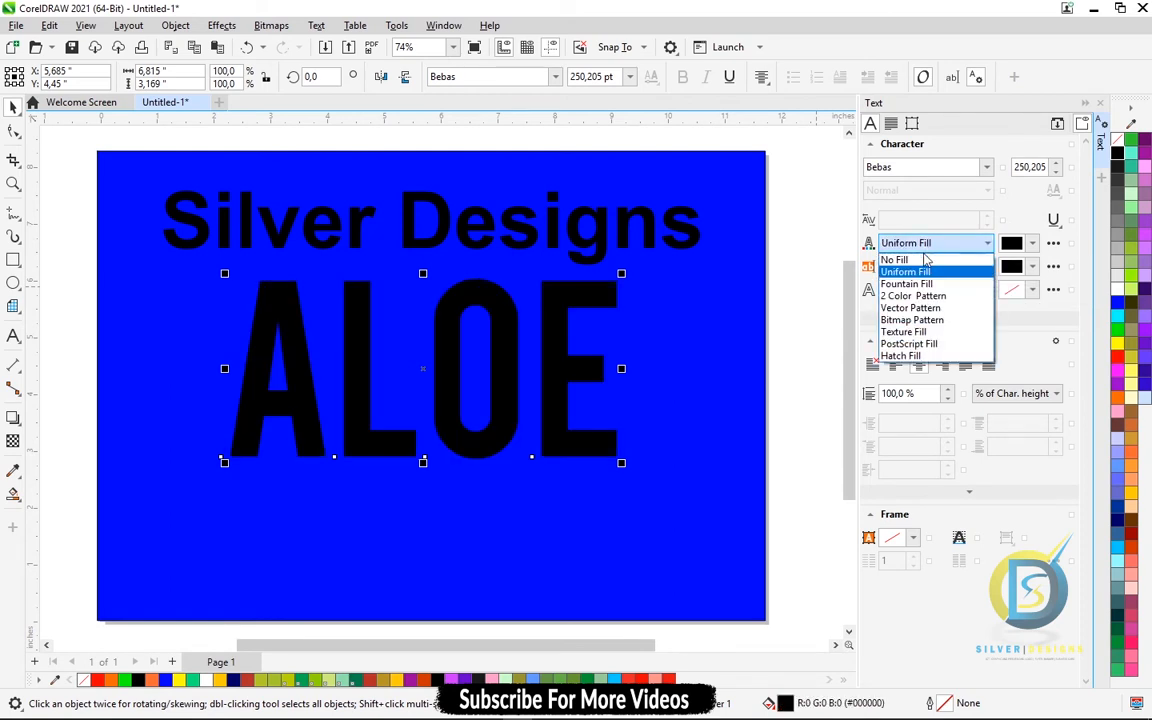
left_click(944, 286)
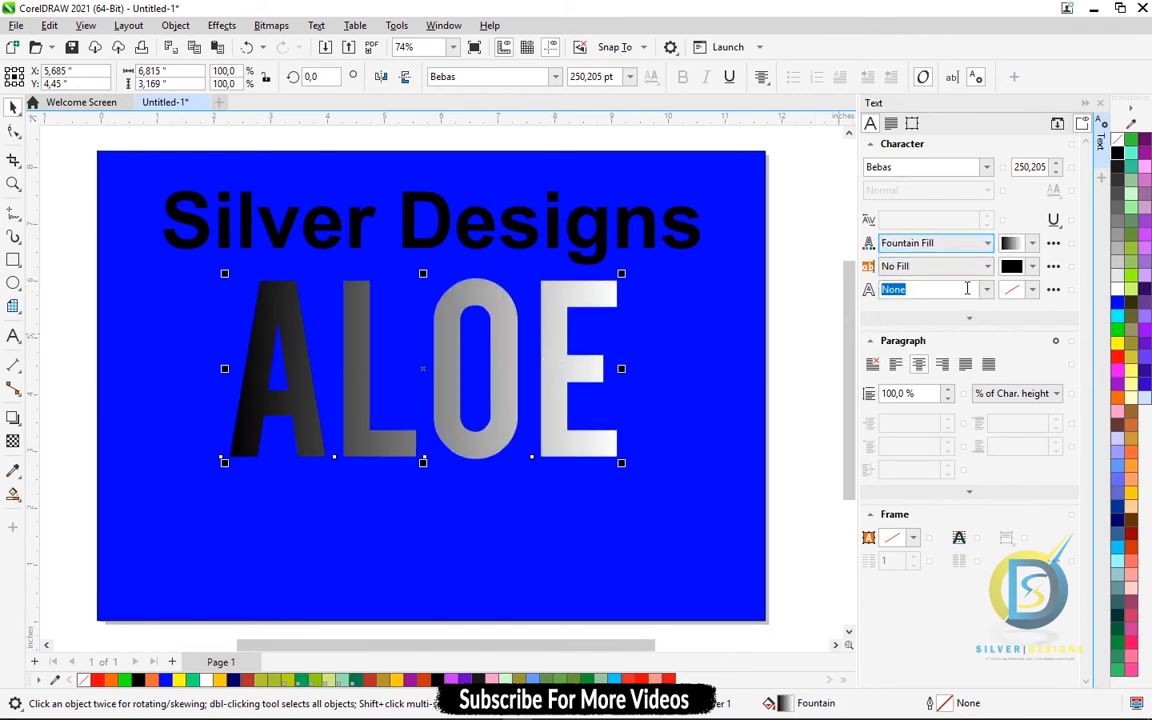
left_click(1032, 243)
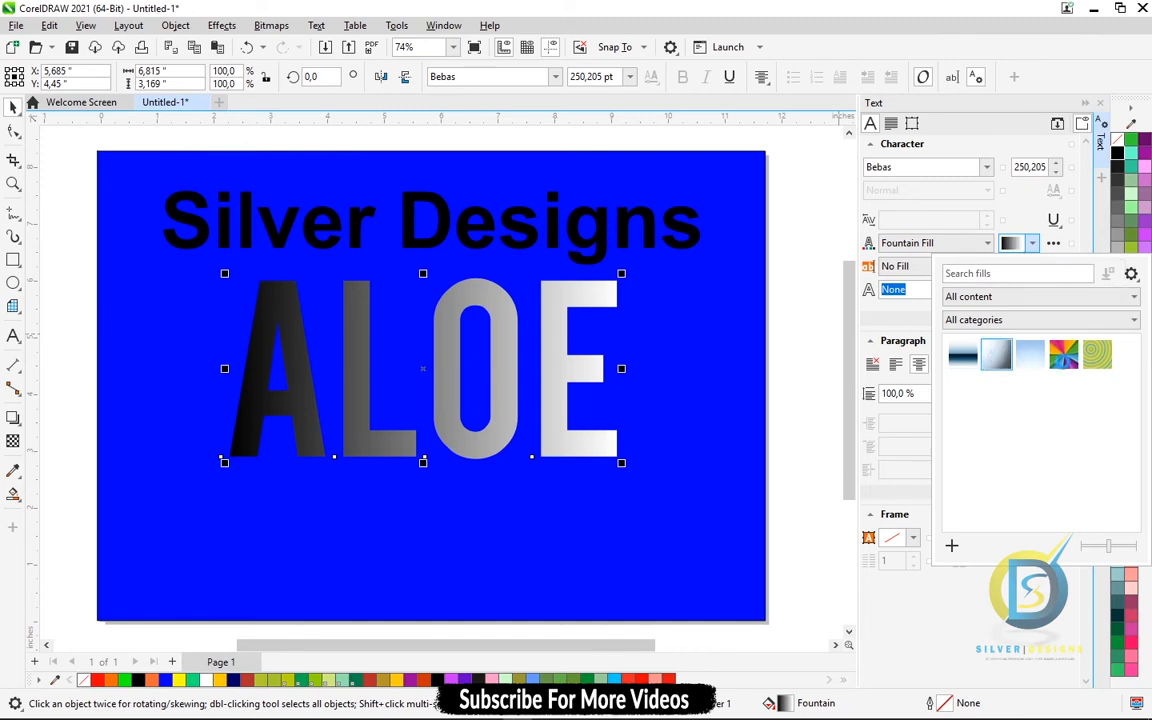
left_click(1064, 354)
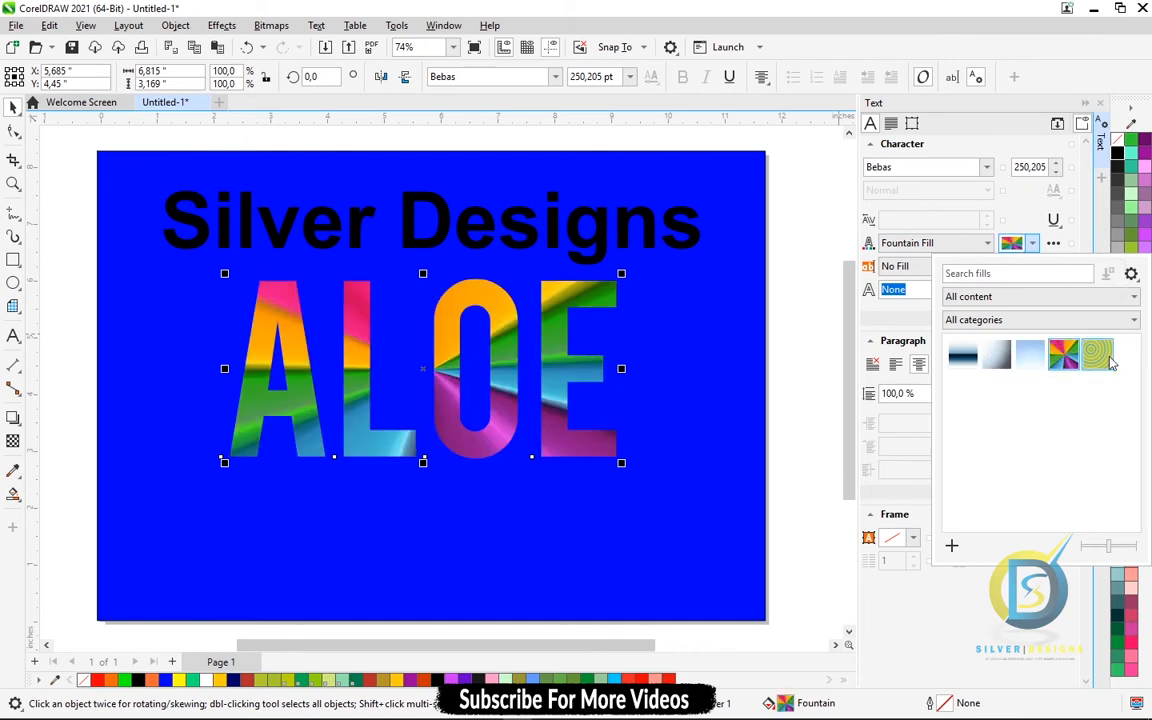
left_click(1097, 354)
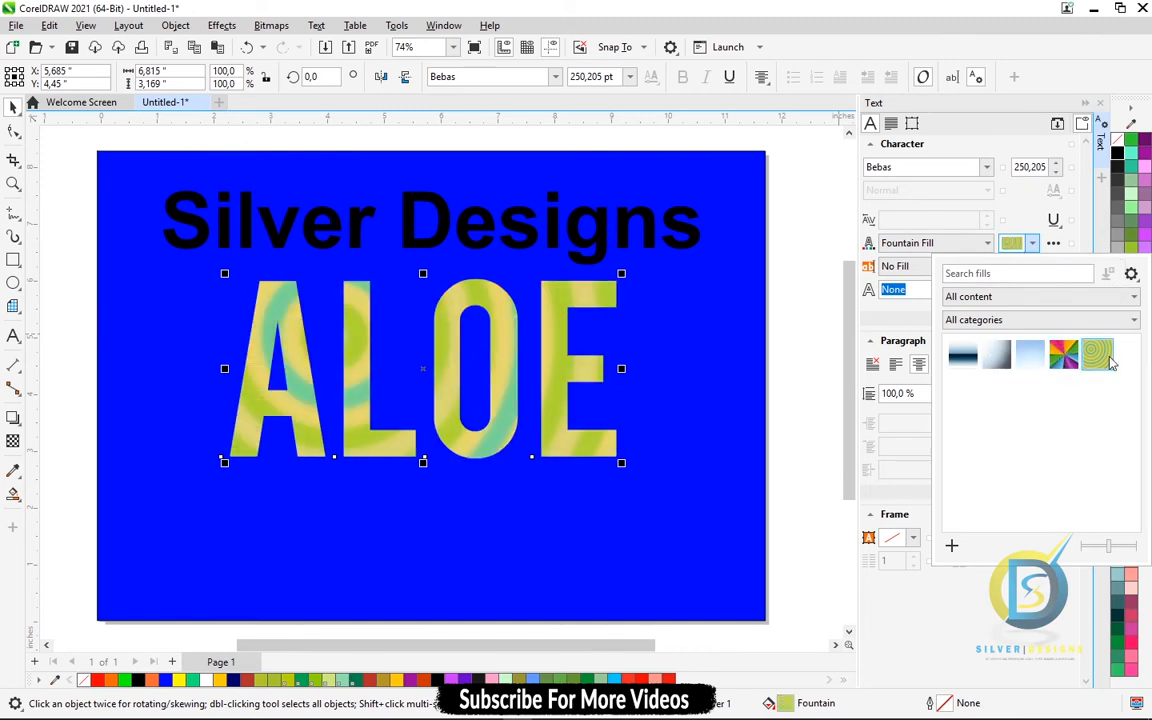
Step: Look through the fountain fill presets' content and category filters and the fill settings in the Edit Fill dialog
left_click(1008, 298)
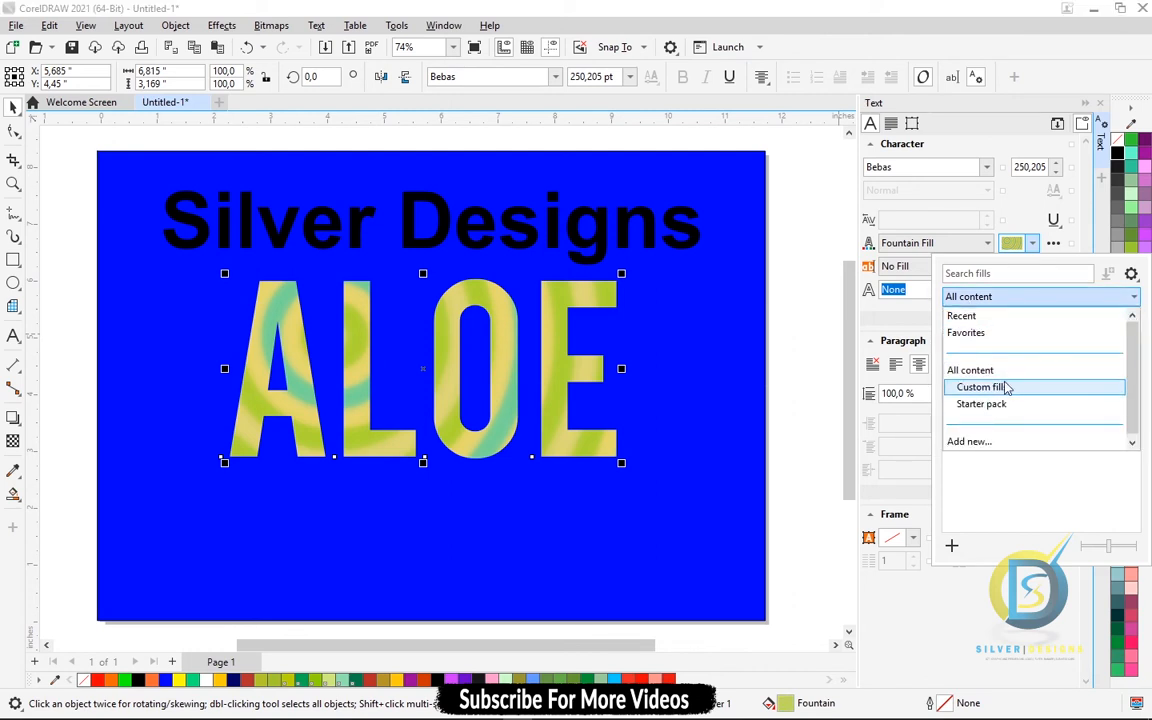
left_click(975, 369)
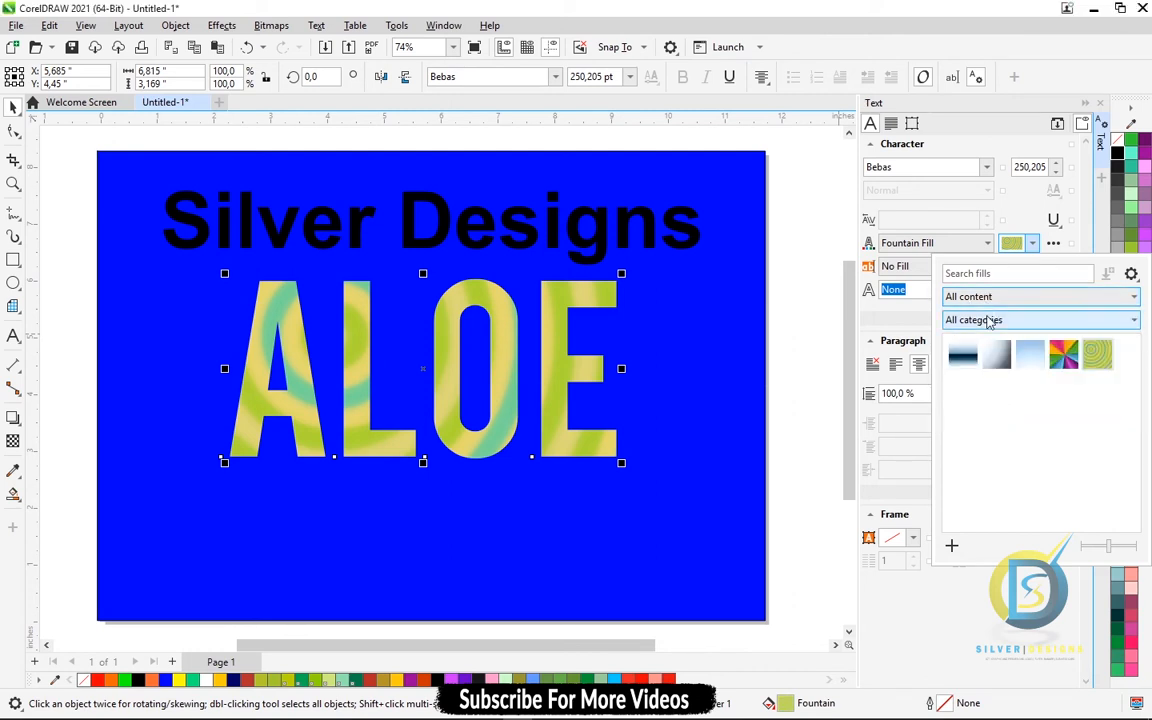
left_click(987, 319)
left_click(1004, 269)
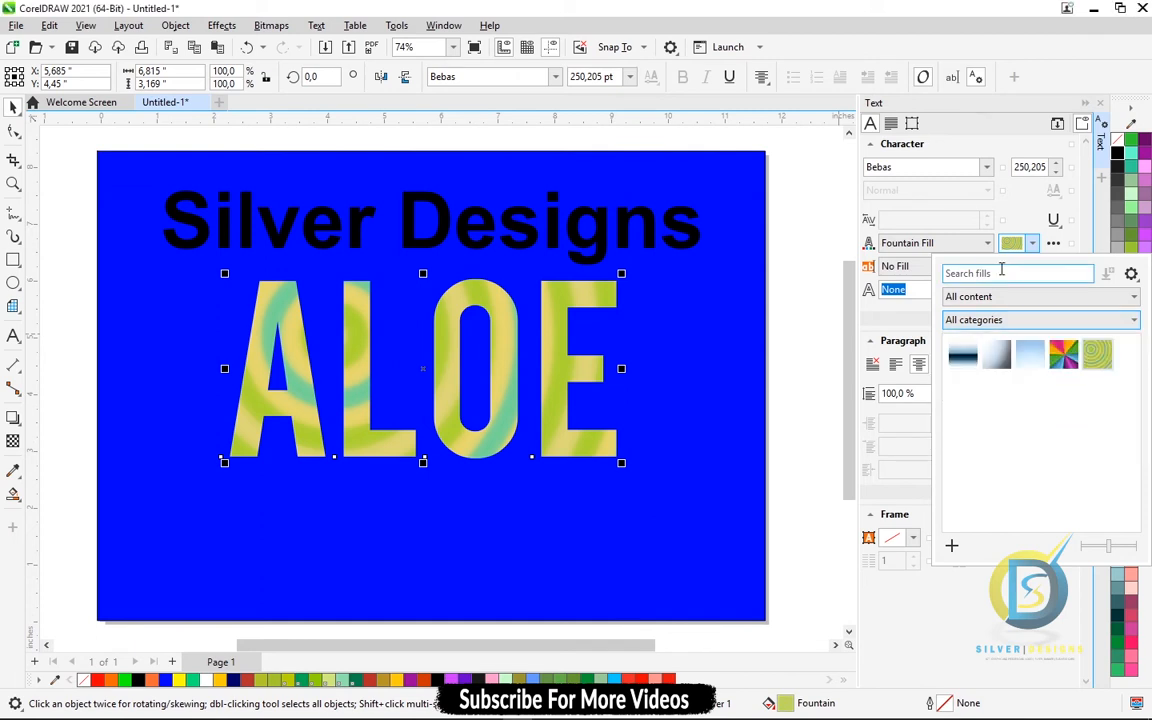
left_click(1047, 247)
left_click(1053, 245)
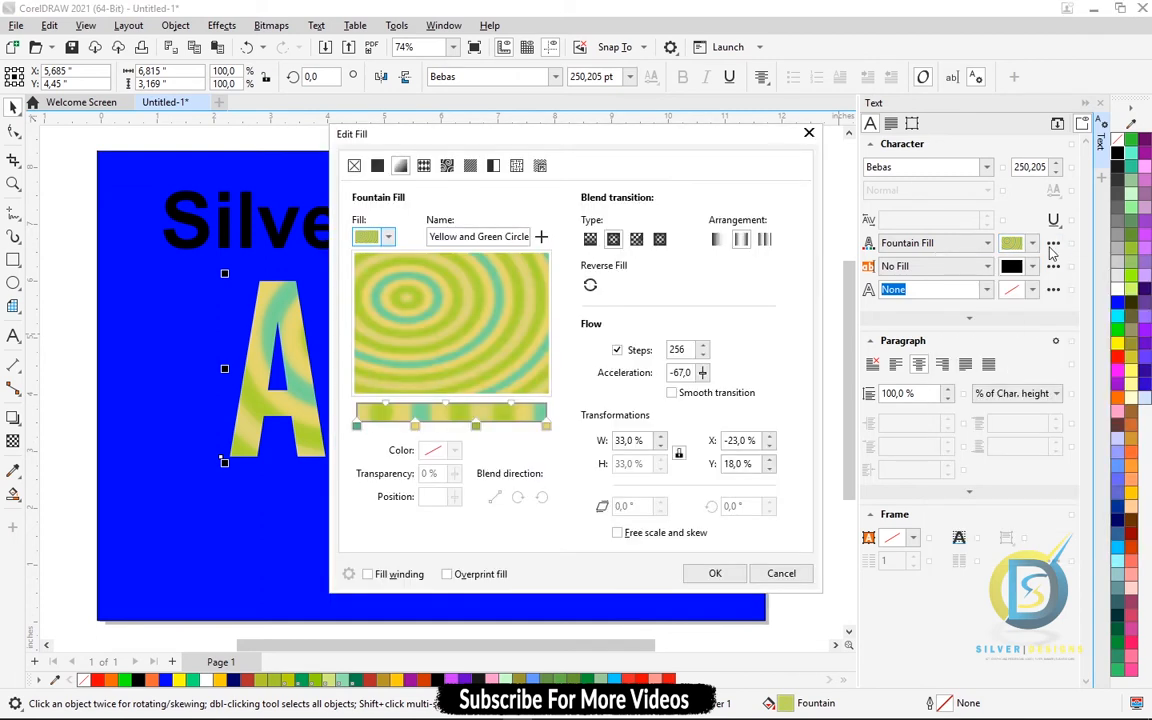
left_click(809, 133)
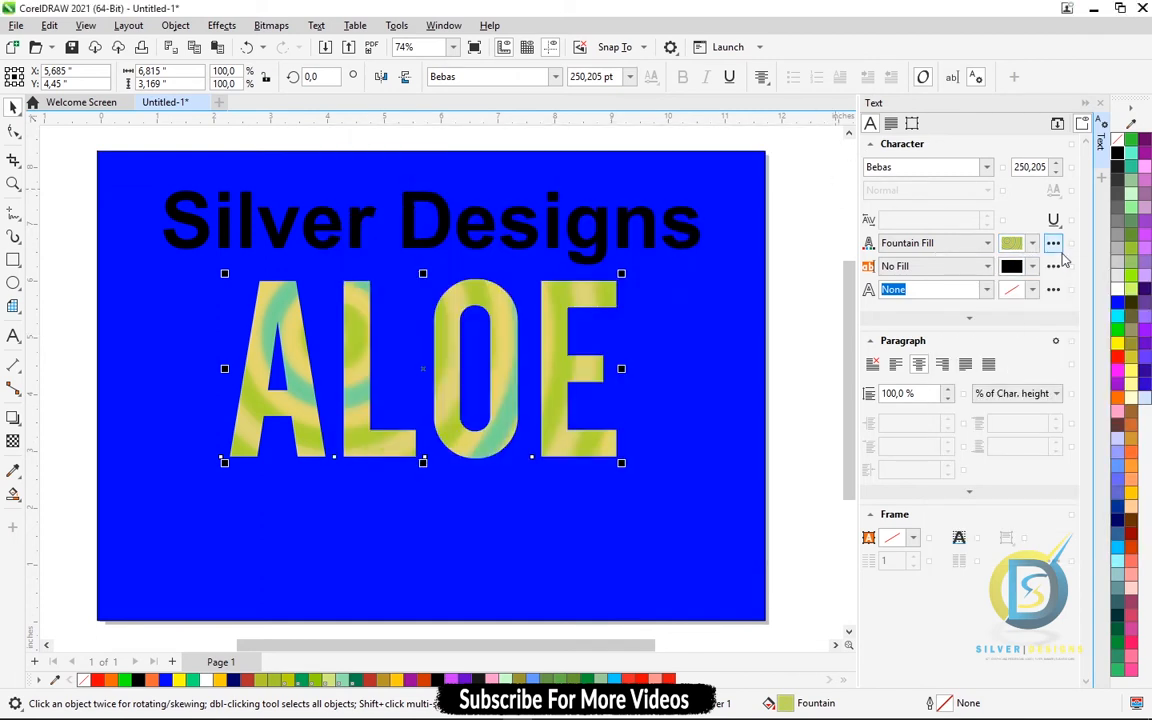
Step: Try a shifted fountain fill, red uniform fill, Bokeh Offset vector pattern and hatch fill in the Edit Fill dialog, and discard the changes
left_click(1053, 245)
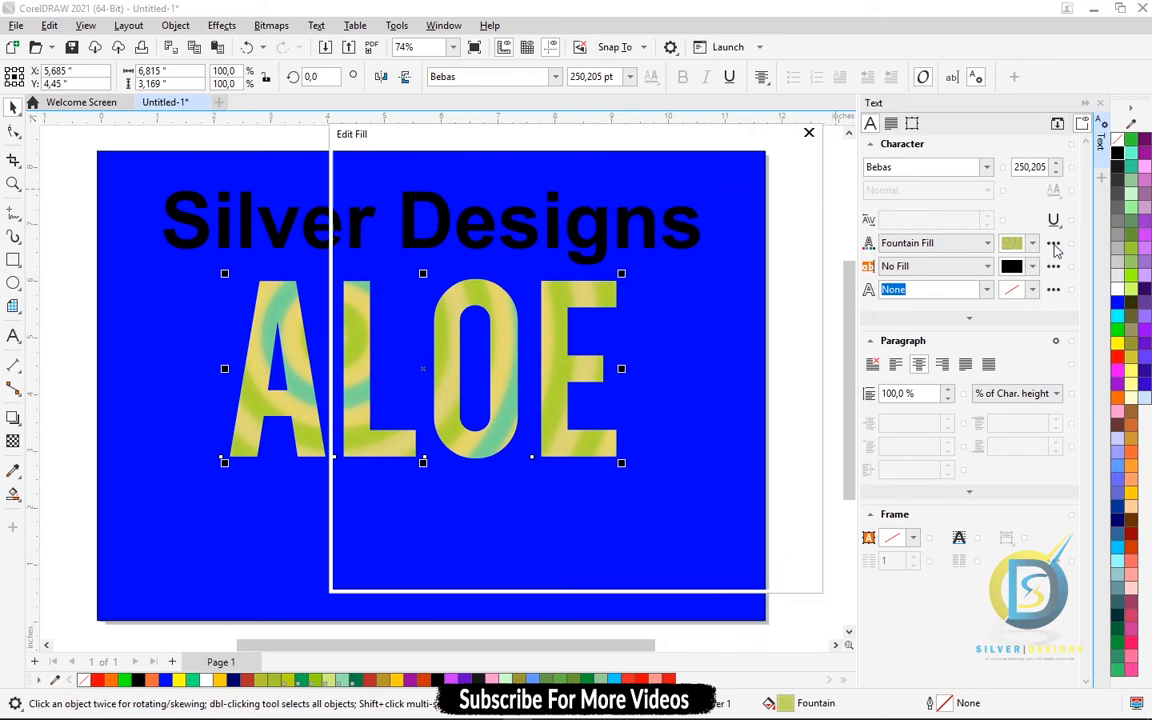
left_click_drag(626, 142, 824, 151)
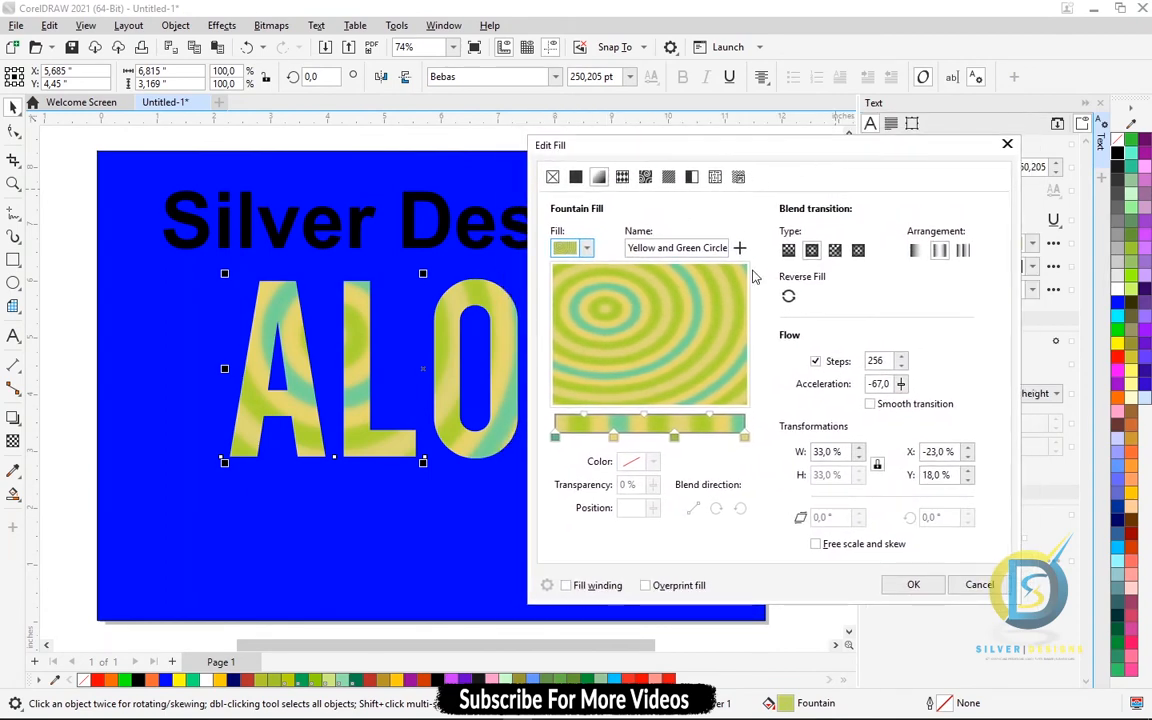
left_click_drag(655, 334, 690, 358)
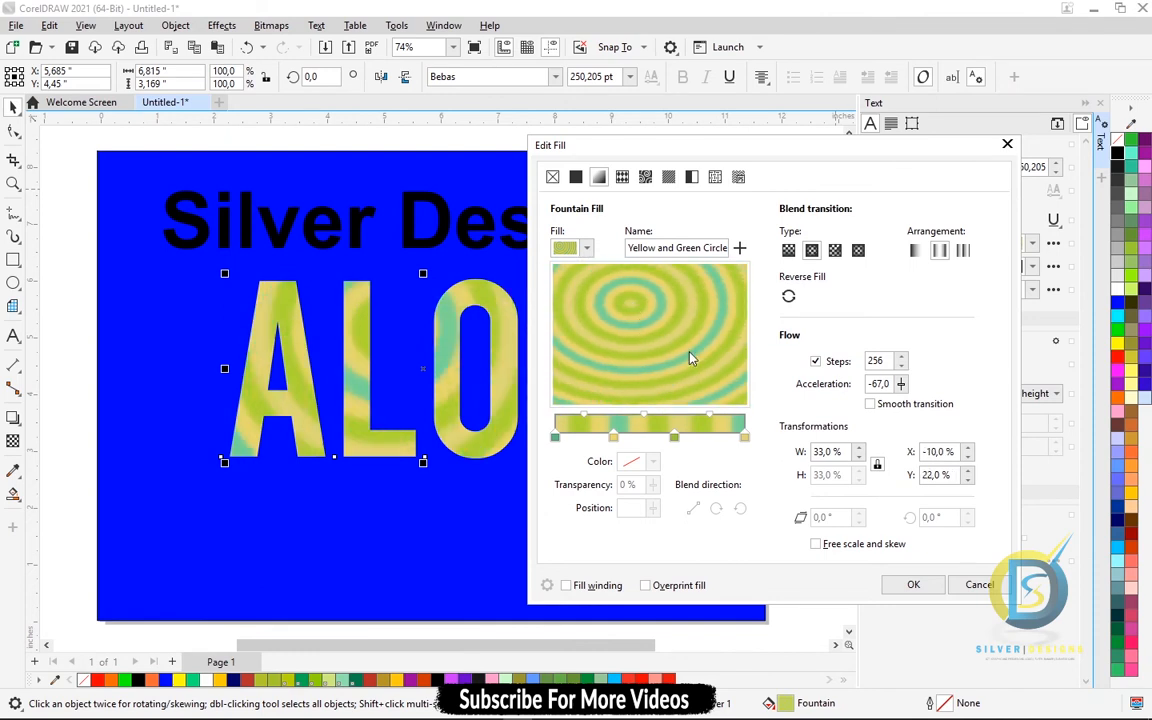
left_click(576, 177)
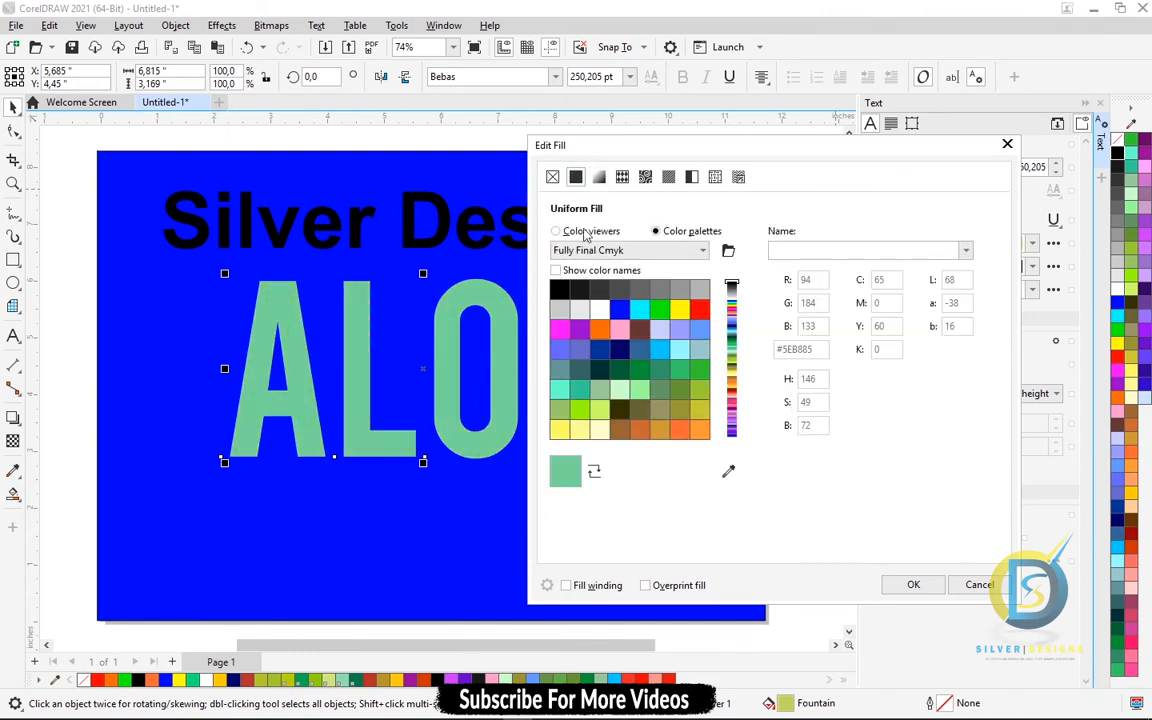
left_click(640, 329)
left_click(700, 311)
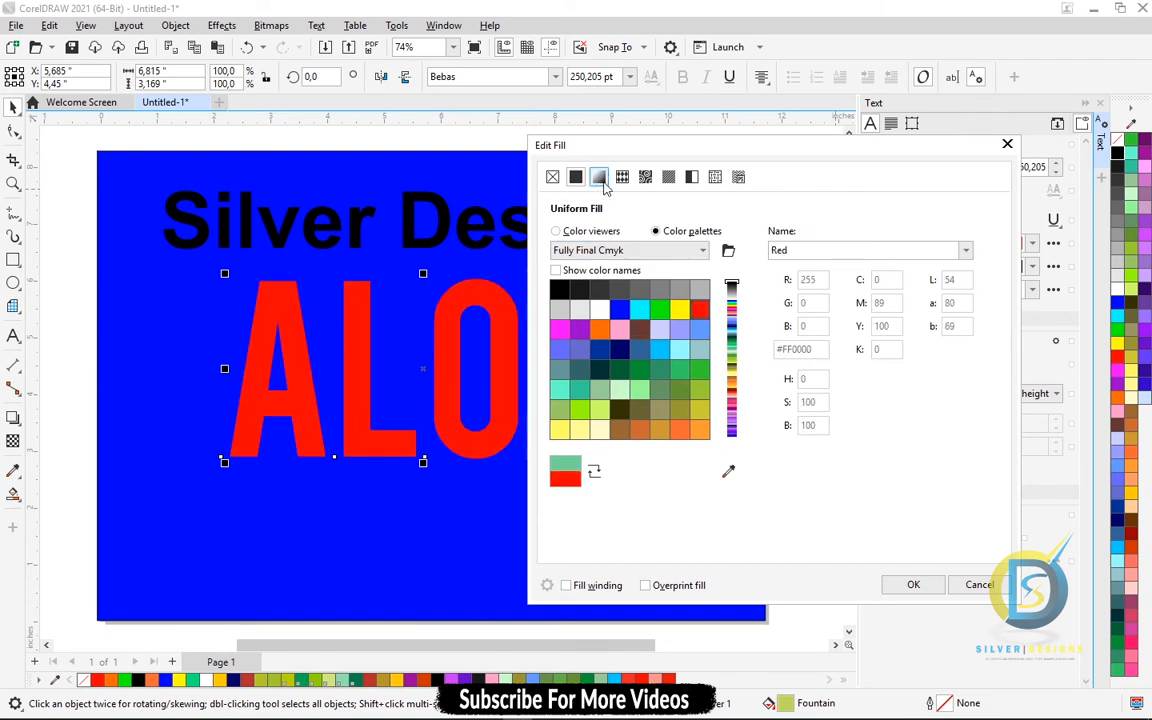
left_click(622, 177)
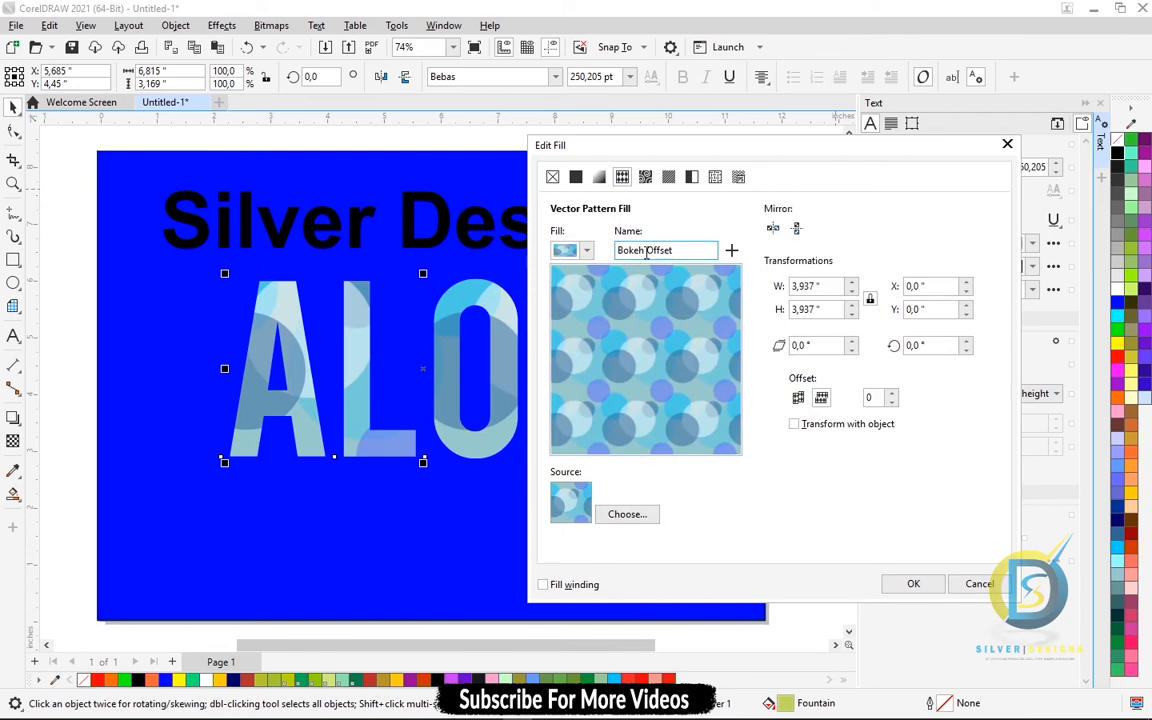
left_click(714, 177)
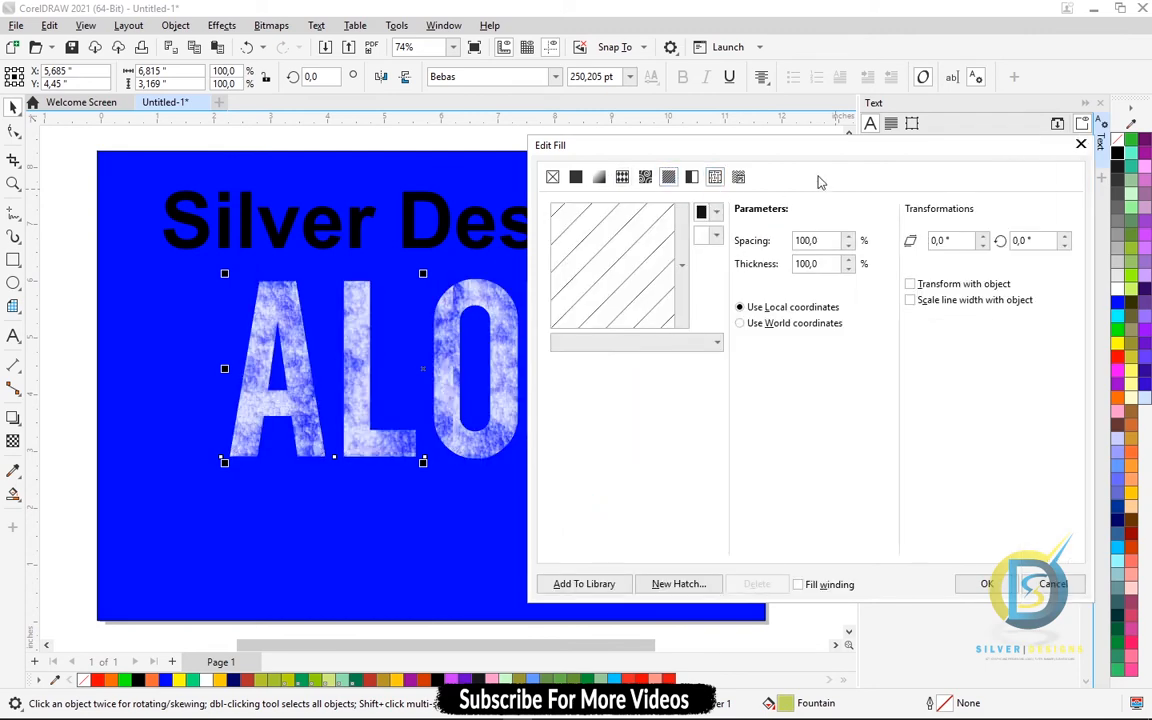
left_click(1081, 144)
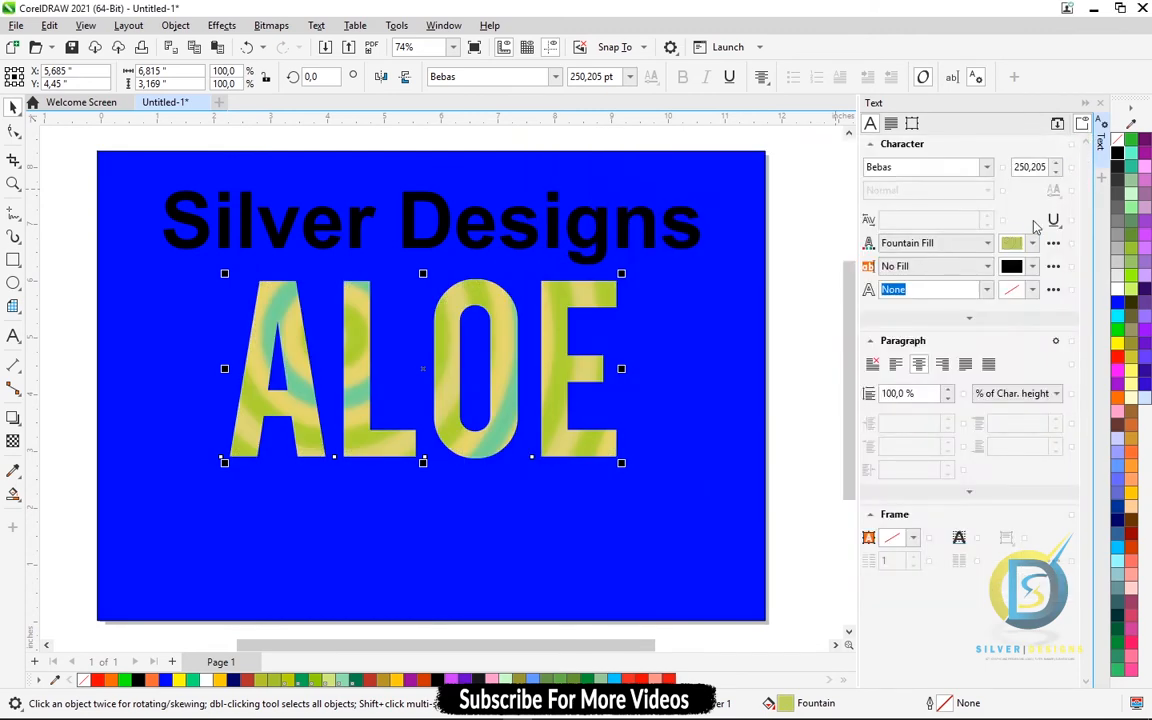
Step: Try a 2 Color Pattern, Fountain Fill and Vector Pattern as the background fill of "aloe"
left_click(926, 270)
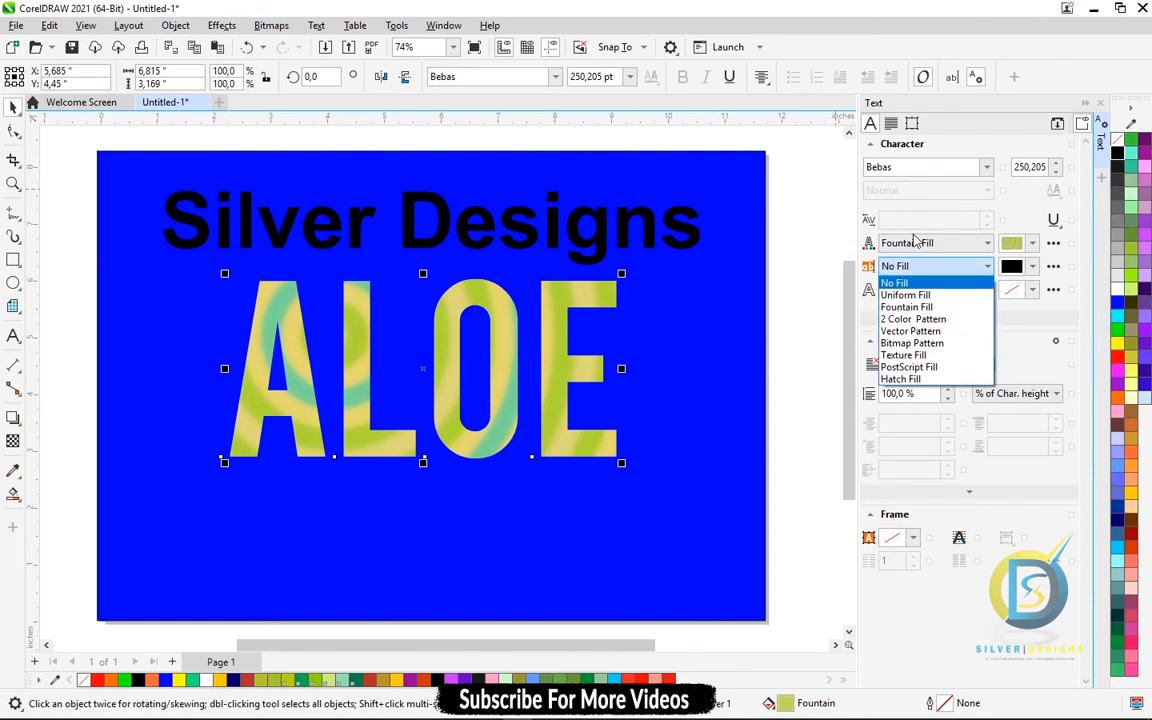
left_click(911, 320)
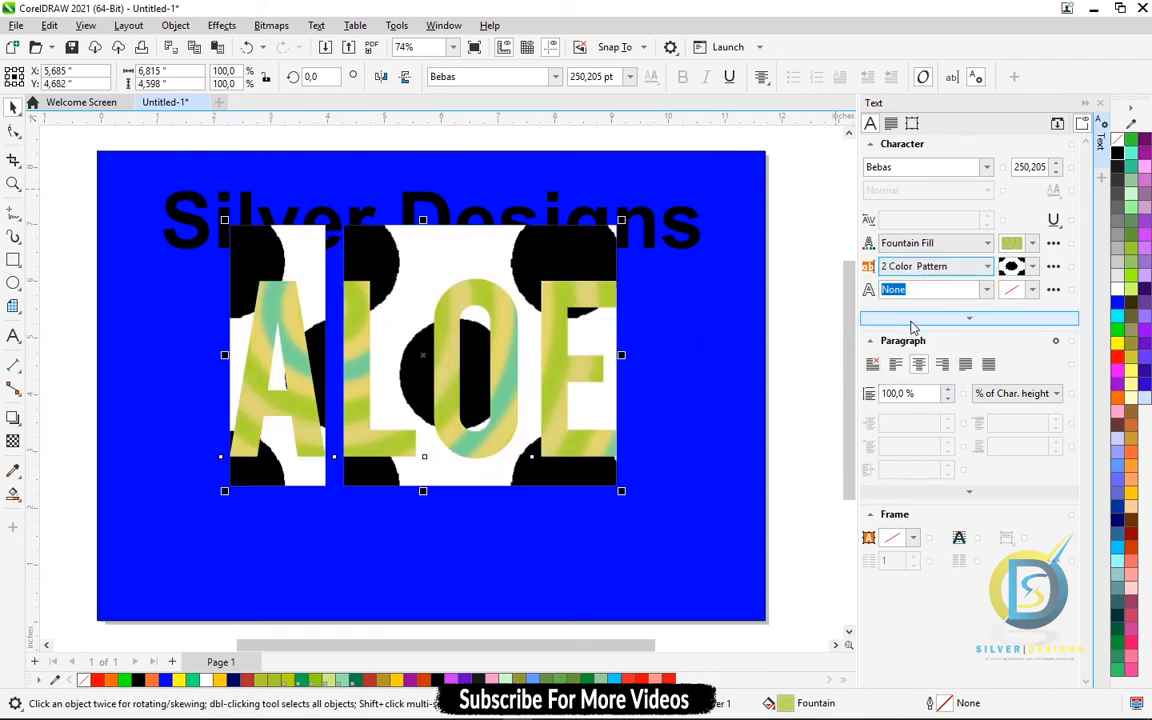
left_click(932, 266)
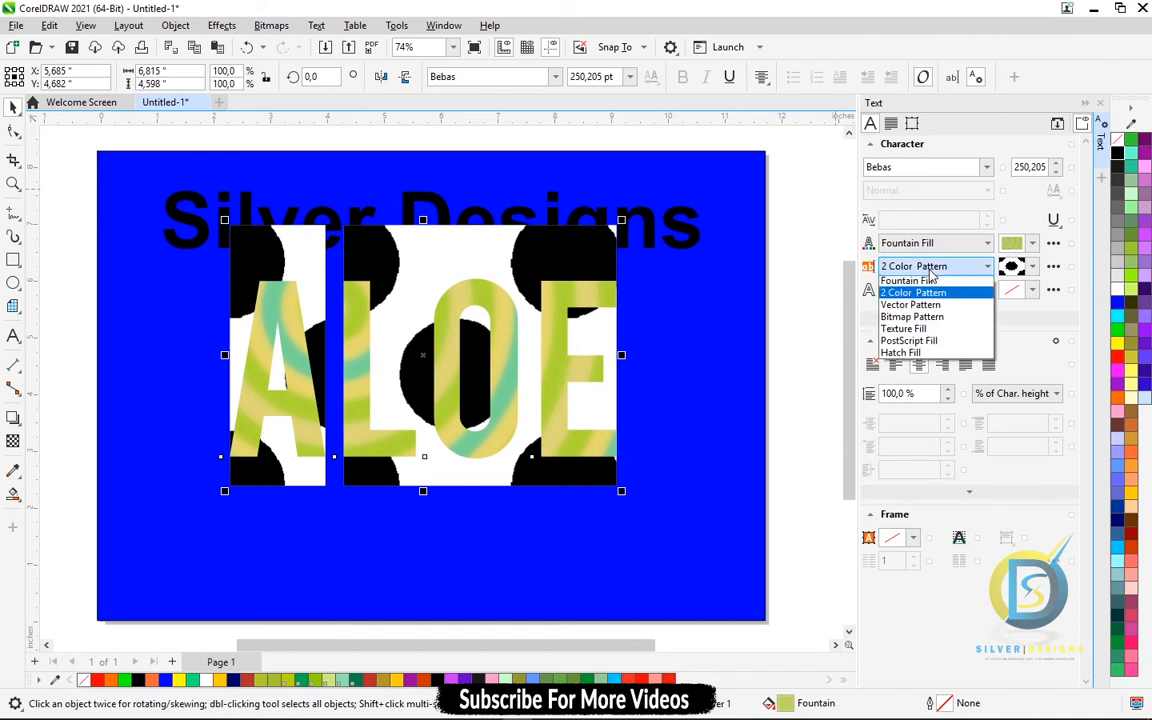
left_click(925, 308)
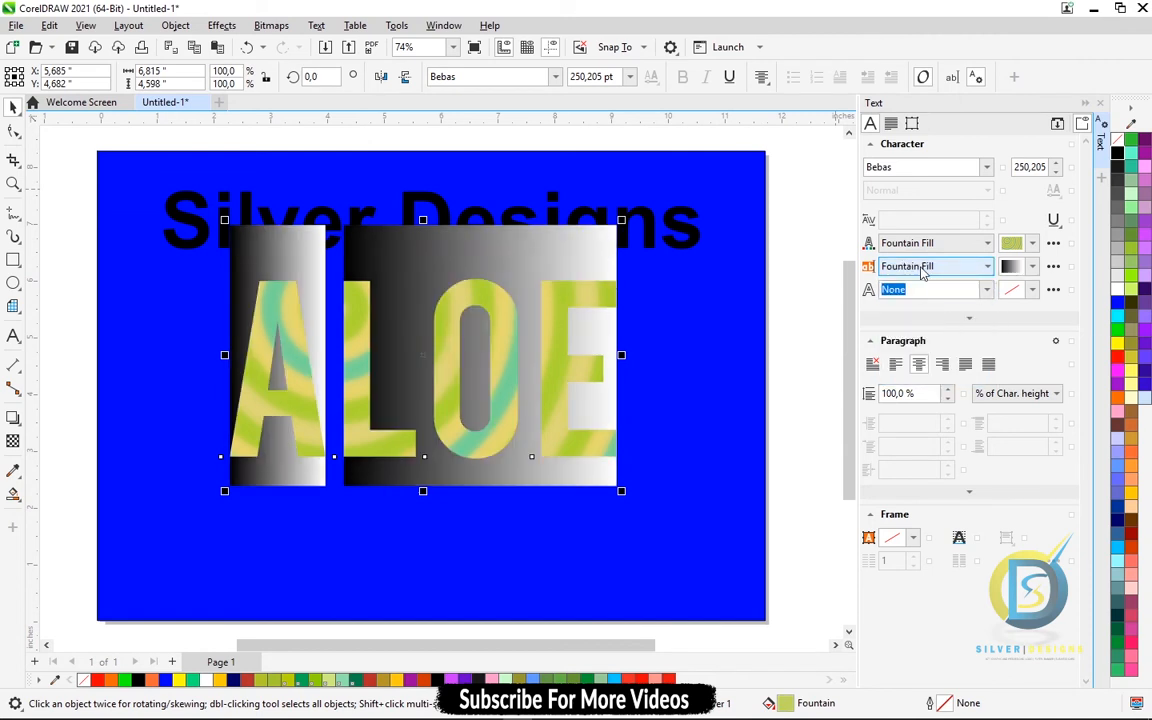
left_click(921, 267)
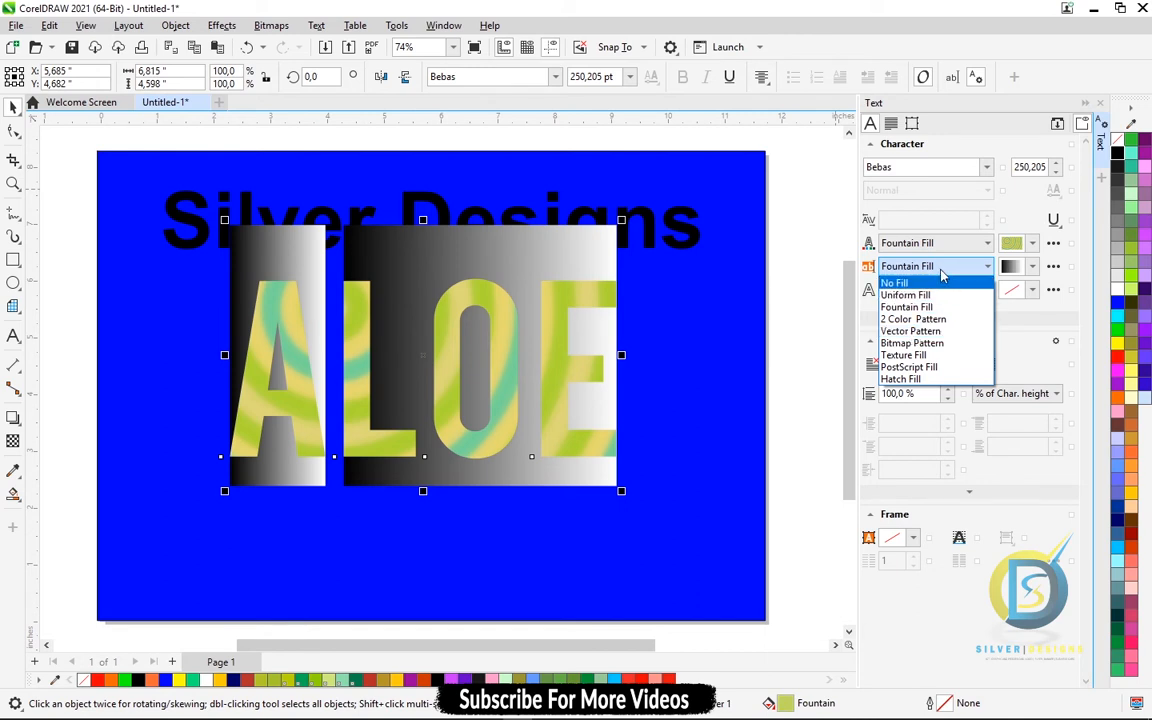
left_click(942, 272)
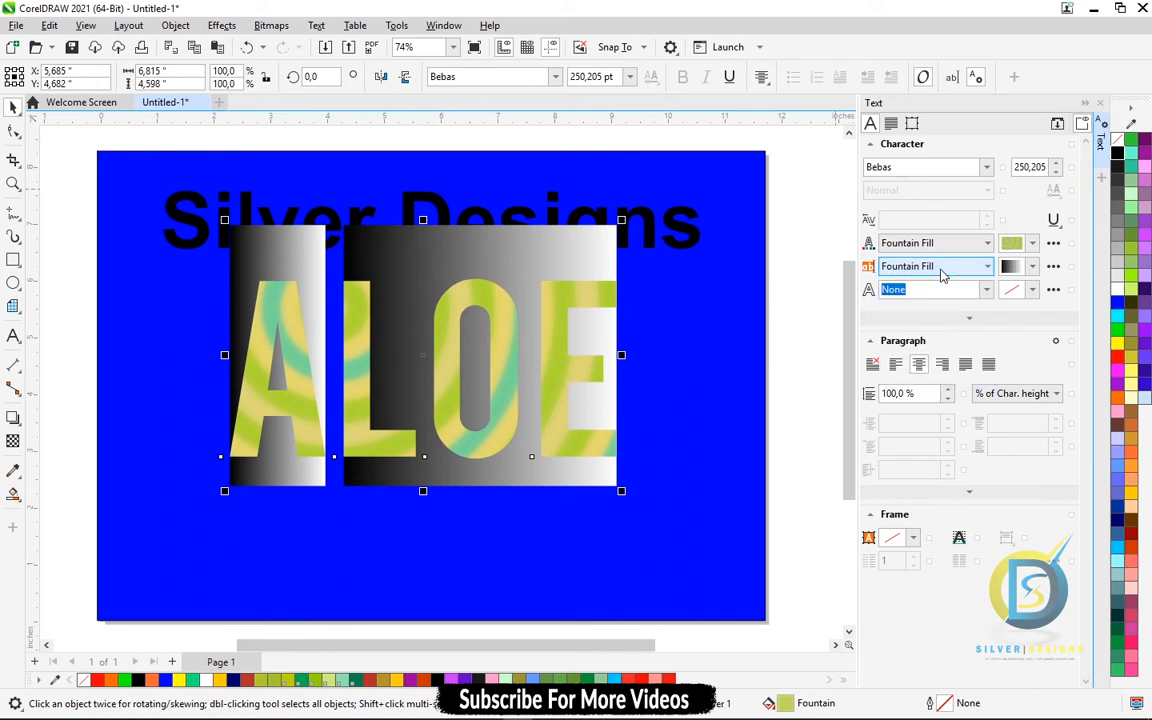
left_click(941, 272)
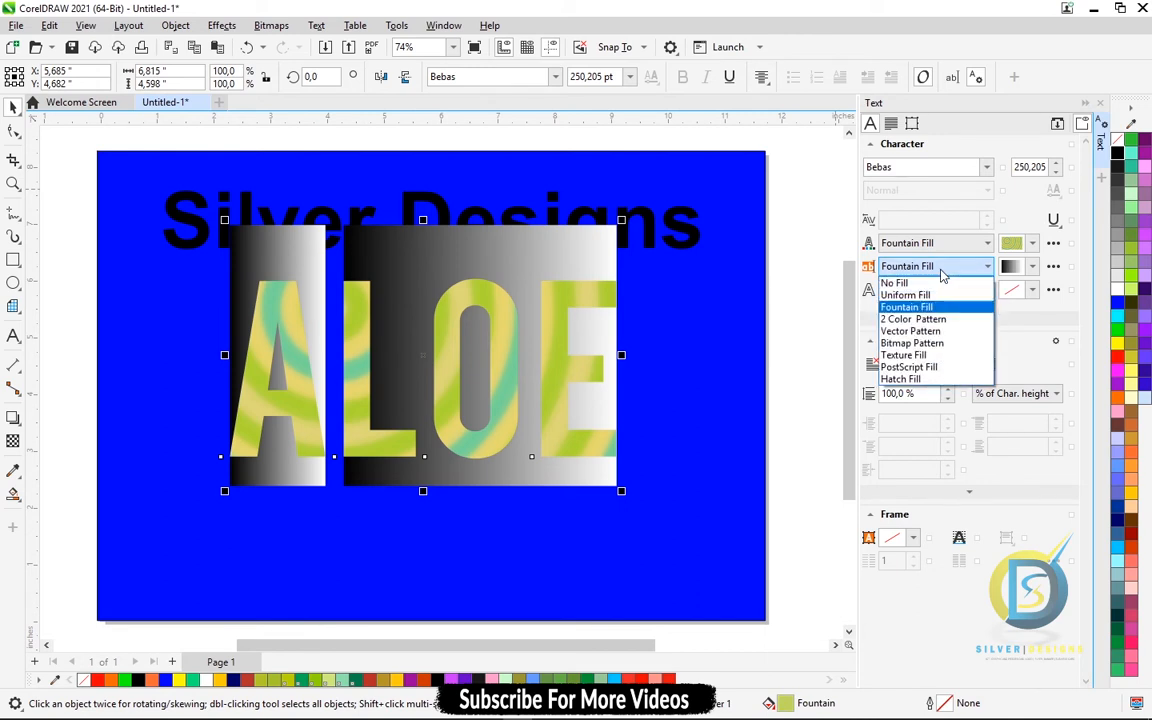
left_click(926, 319)
left_click(940, 272)
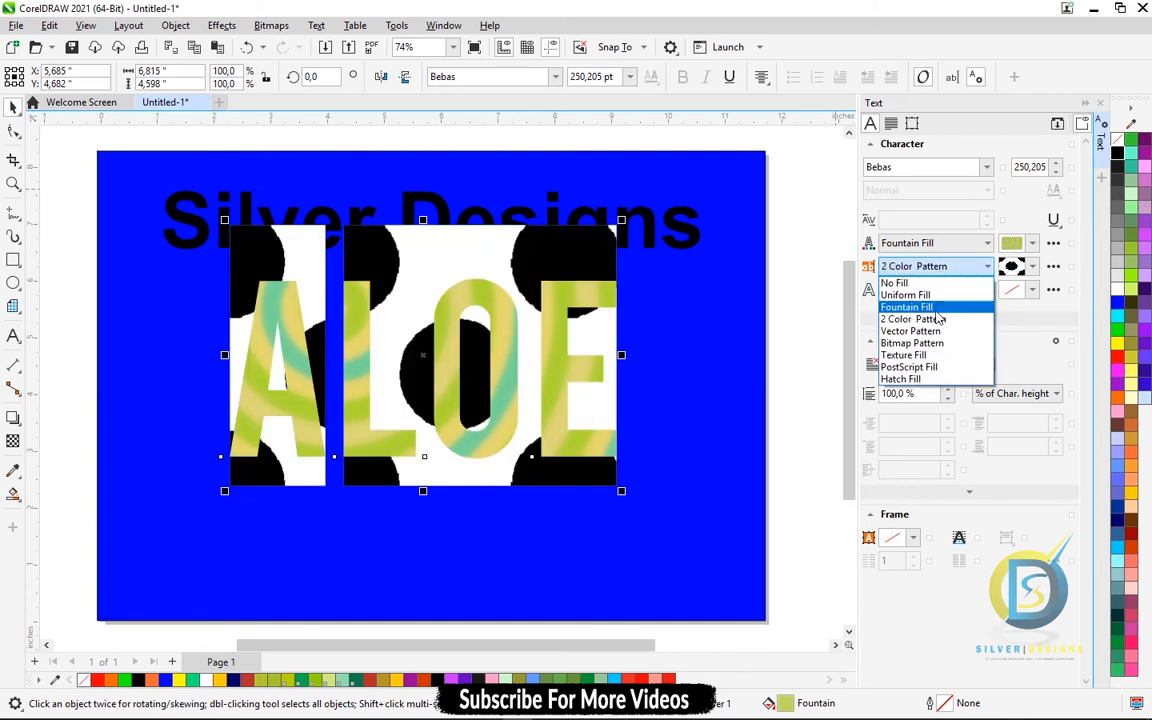
left_click(905, 329)
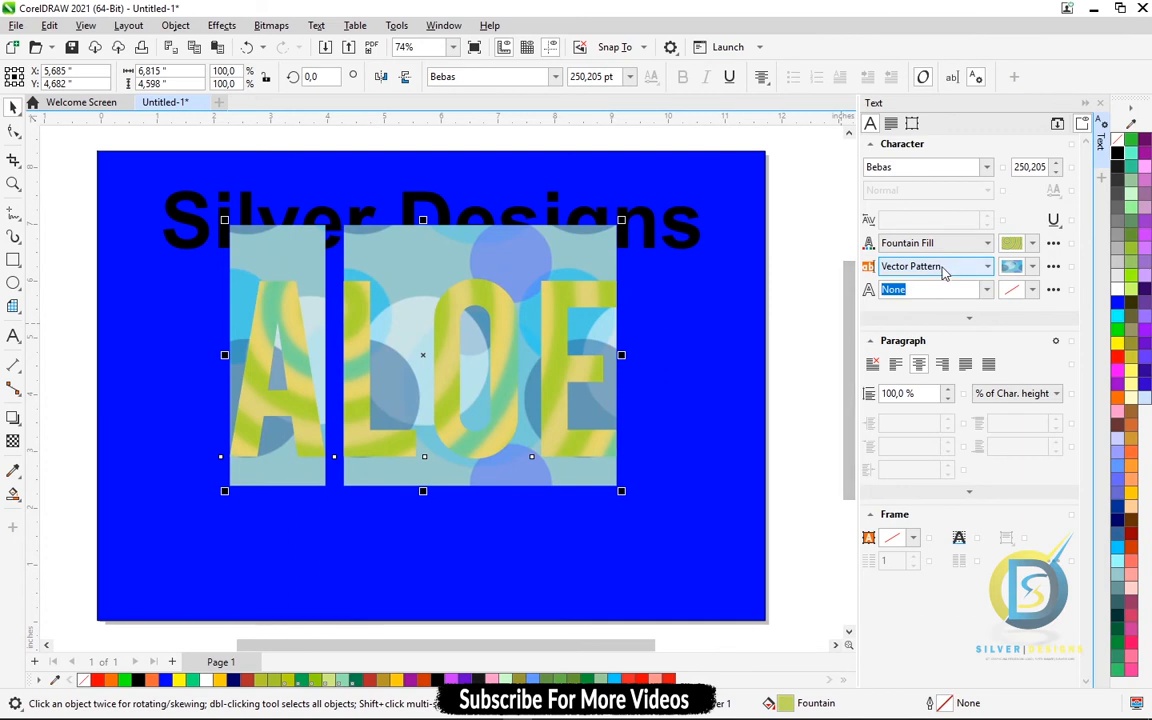
Step: Try a Bitmap Pattern background behind "aloe", switching from the brick preset to the grass and metal plate presets
left_click(987, 266)
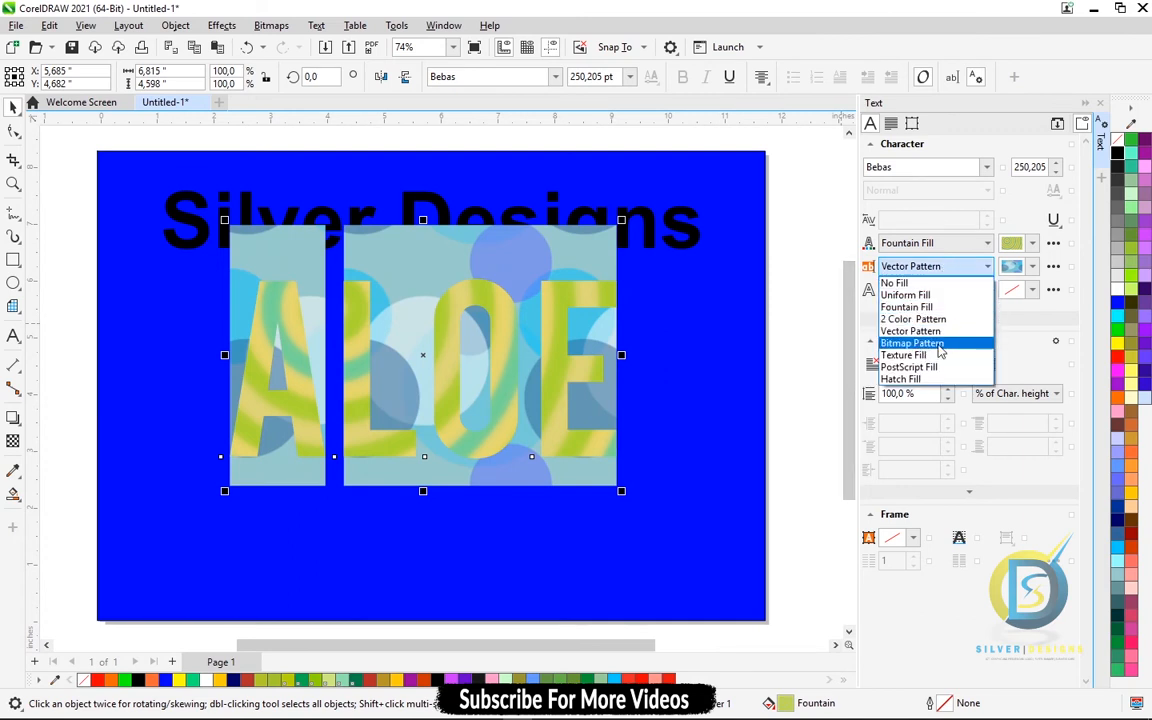
left_click(940, 346)
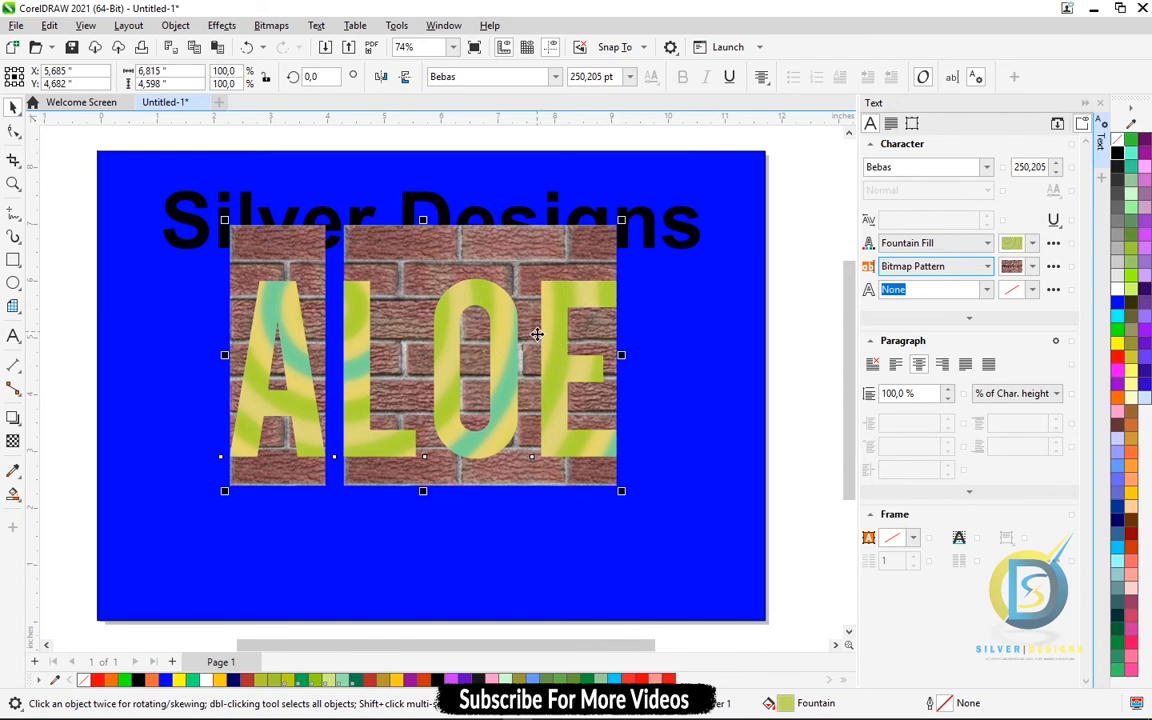
left_click(1032, 266)
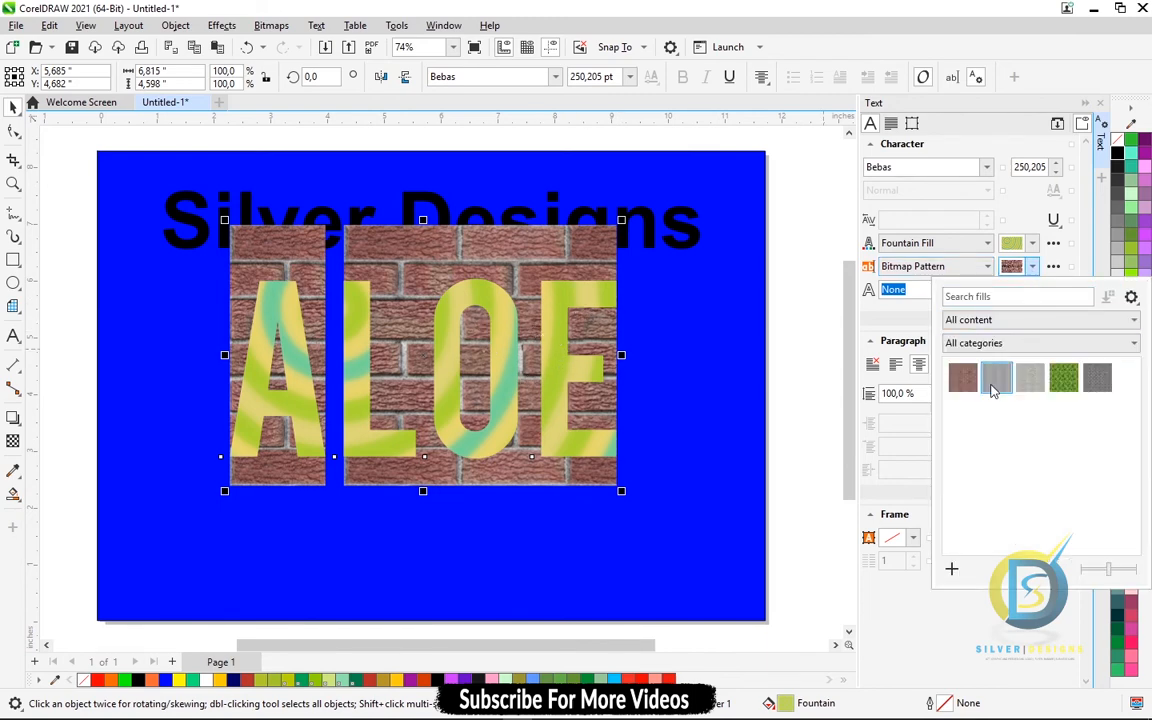
left_click(997, 380)
left_click(1063, 378)
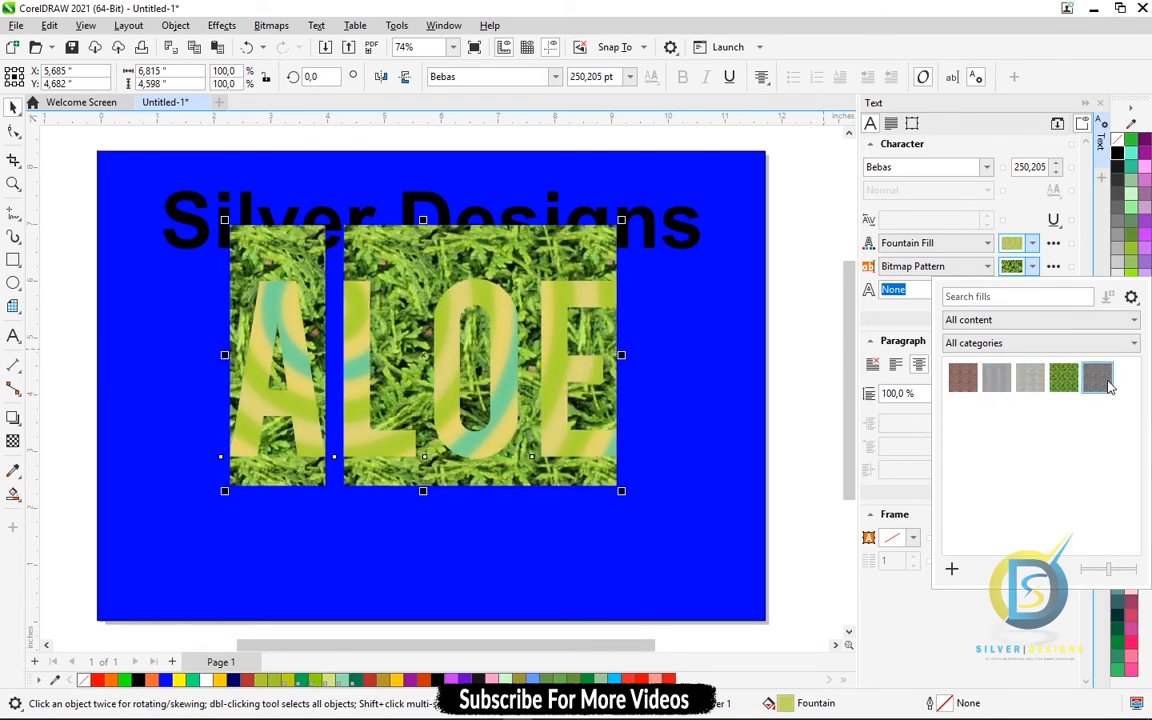
left_click(1099, 378)
Step: Try a Texture Fill and a Hatch Fill as the background of "aloe"
left_click(932, 267)
left_click(930, 267)
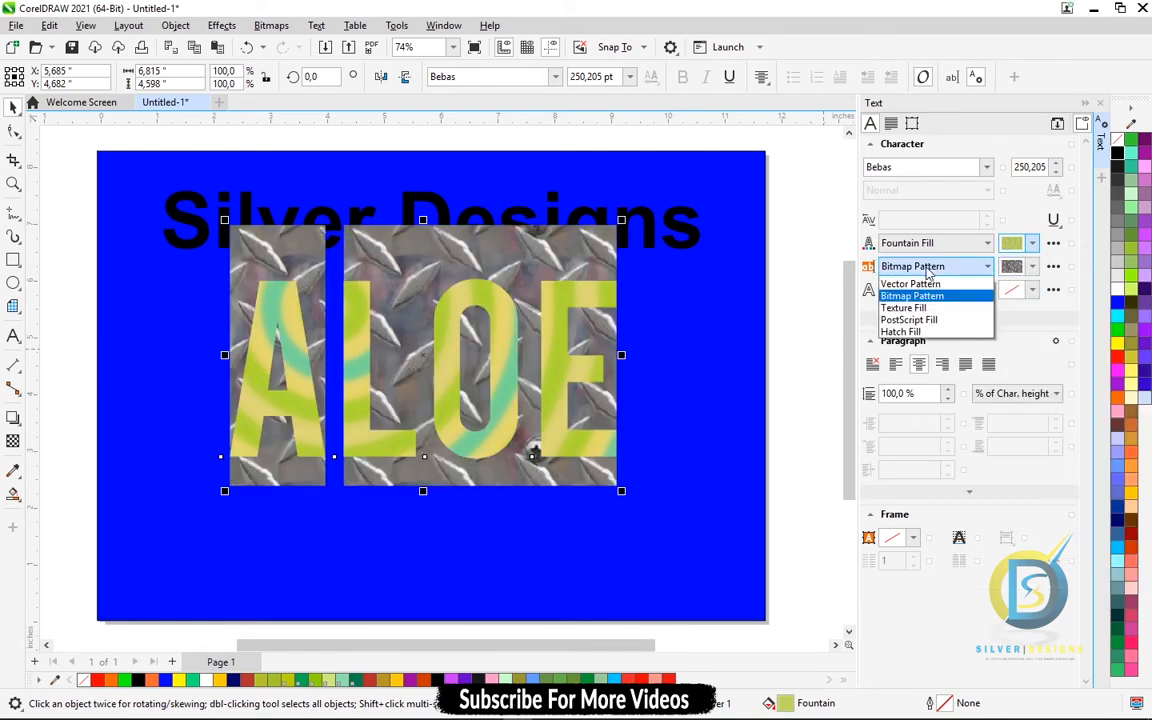
left_click(905, 355)
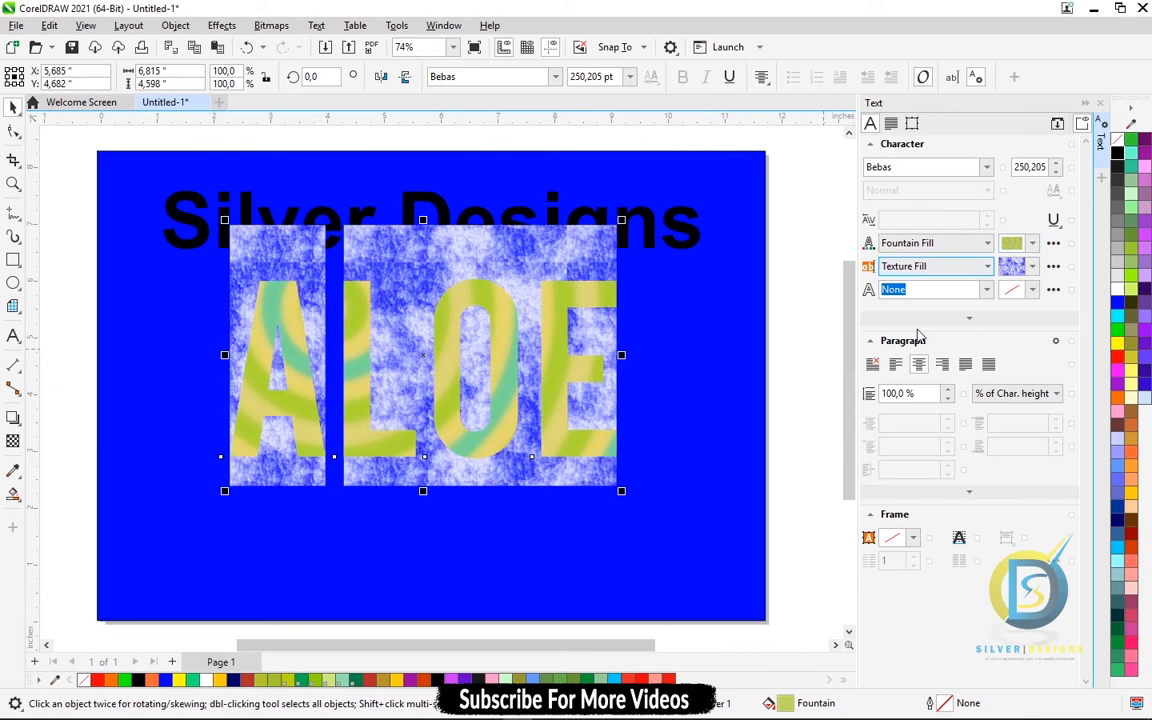
left_click(932, 267)
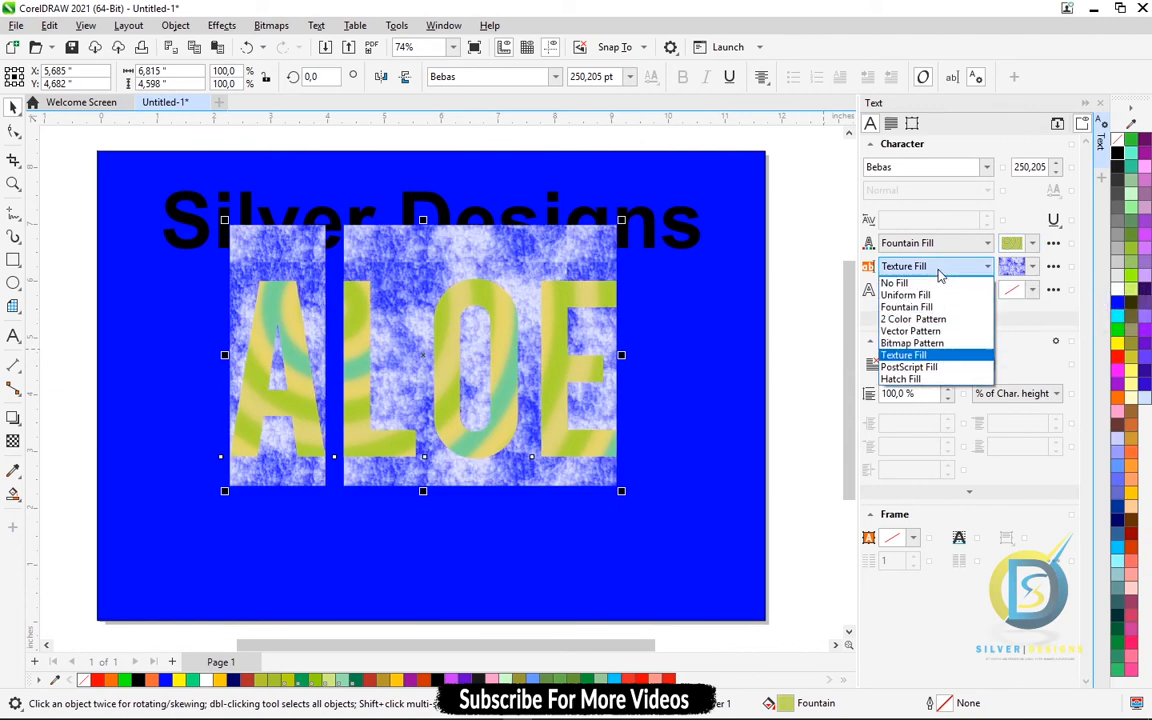
left_click(929, 381)
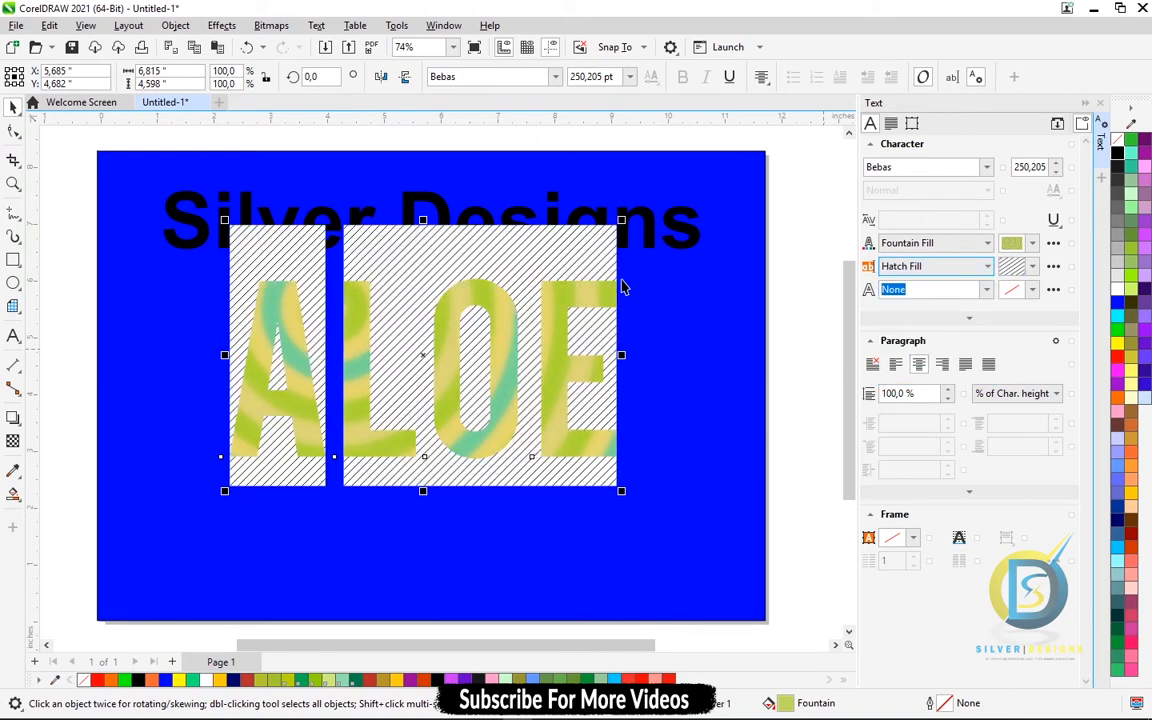
Step: Move "aloe" down clear of "Silver Designs" and set its background to No Fill
mouse_move(533, 256)
left_mouse_down()
mouse_move(532, 314)
mouse_move(536, 301)
left_mouse_up()
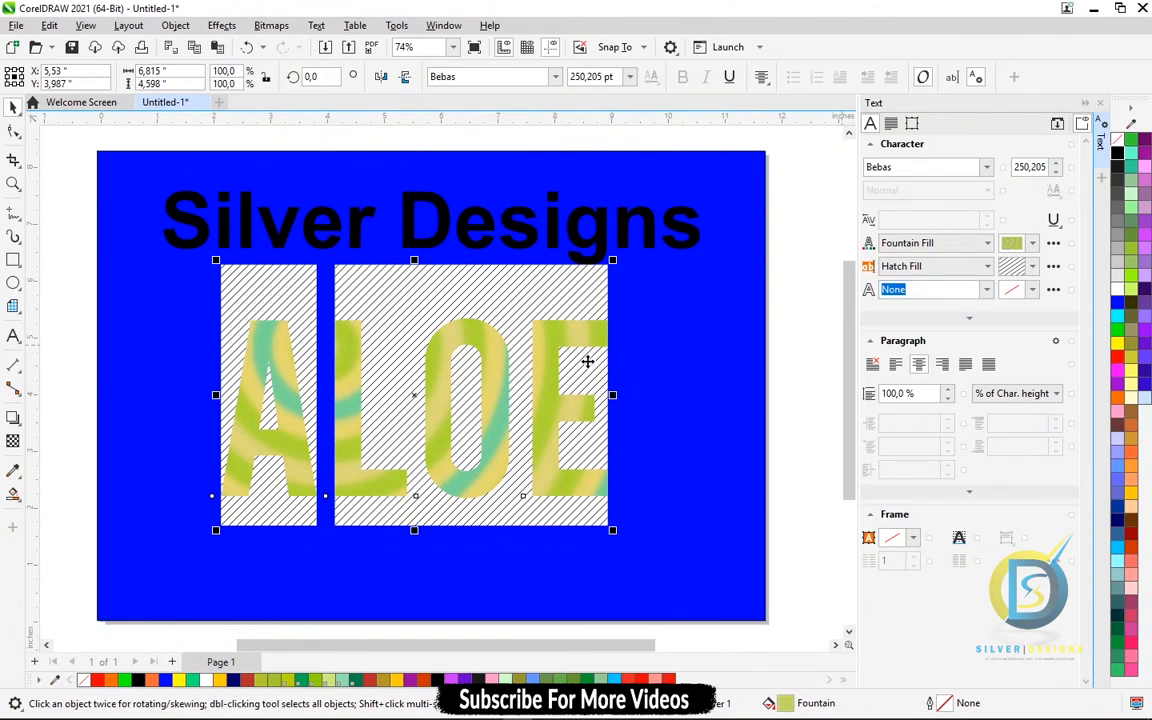
left_click(950, 290)
left_click(986, 290)
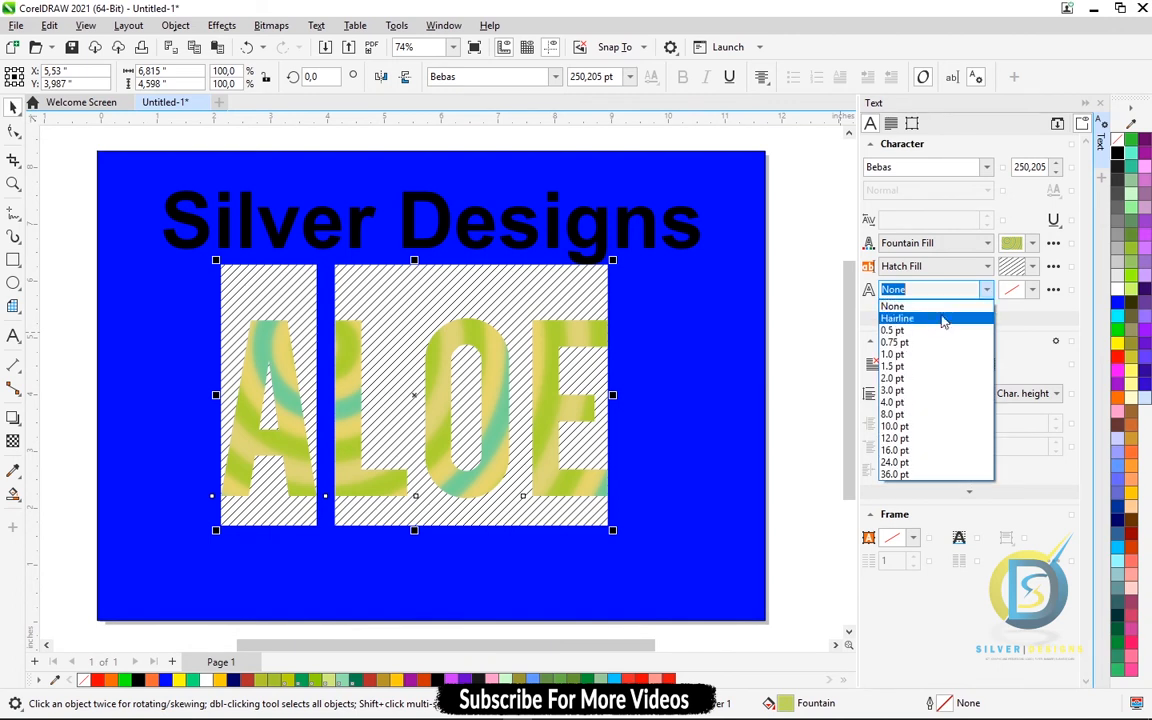
left_click(986, 289)
left_click(987, 272)
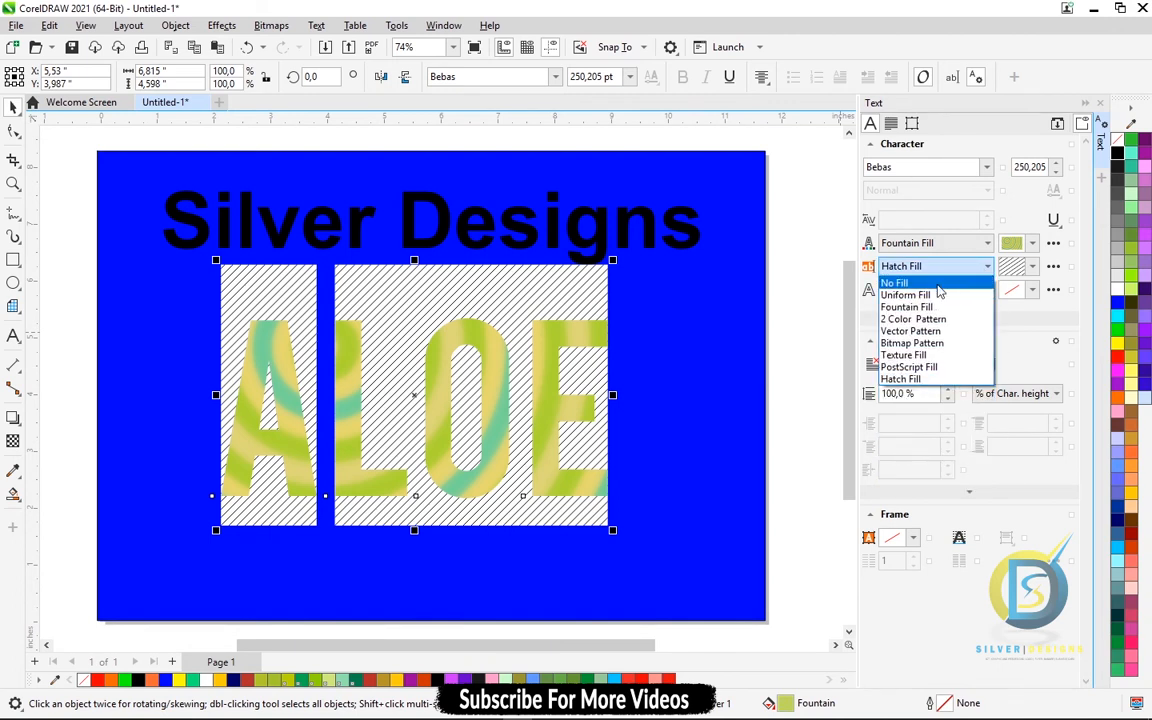
left_click(975, 281)
Step: Remove the fountain fill from the characters of "aloe" with No Fill and give them a Uniform Fill
left_click(987, 243)
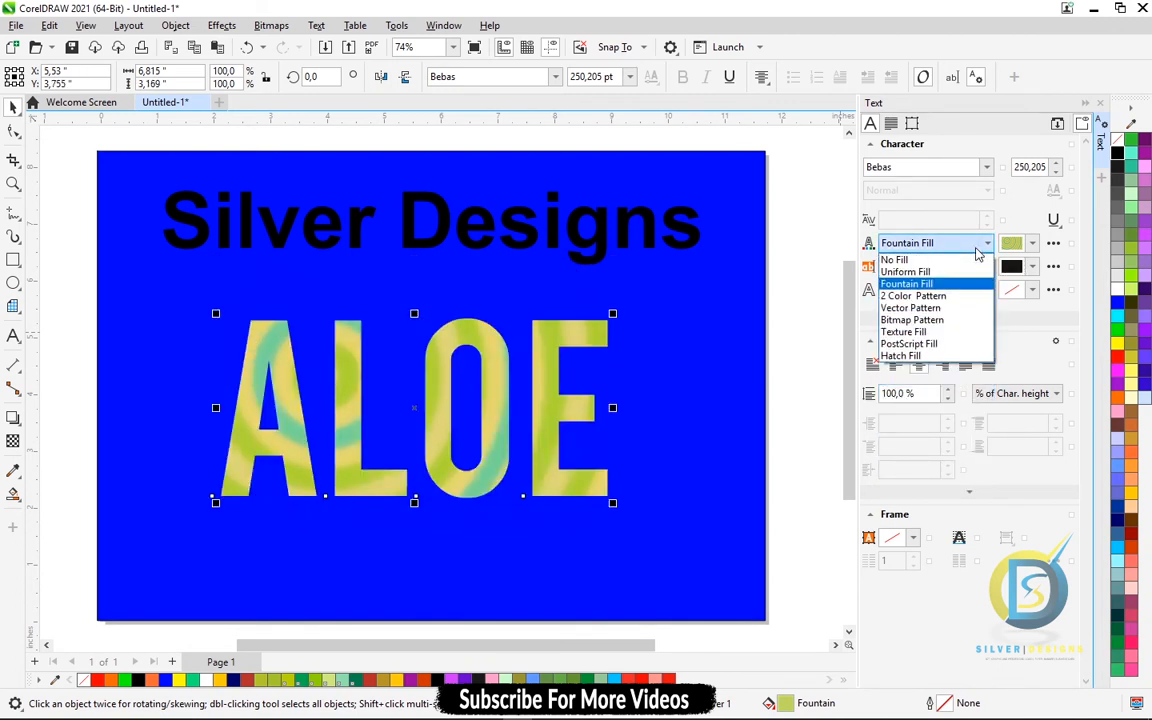
left_click(928, 257)
left_click(941, 245)
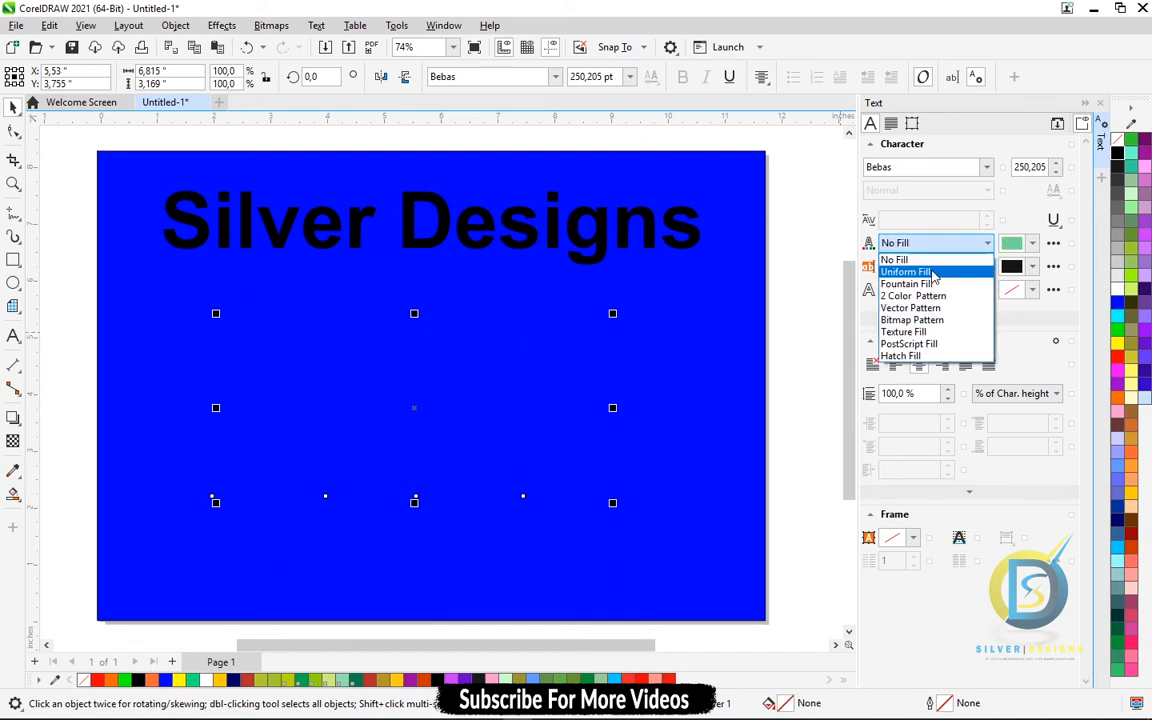
left_click(929, 268)
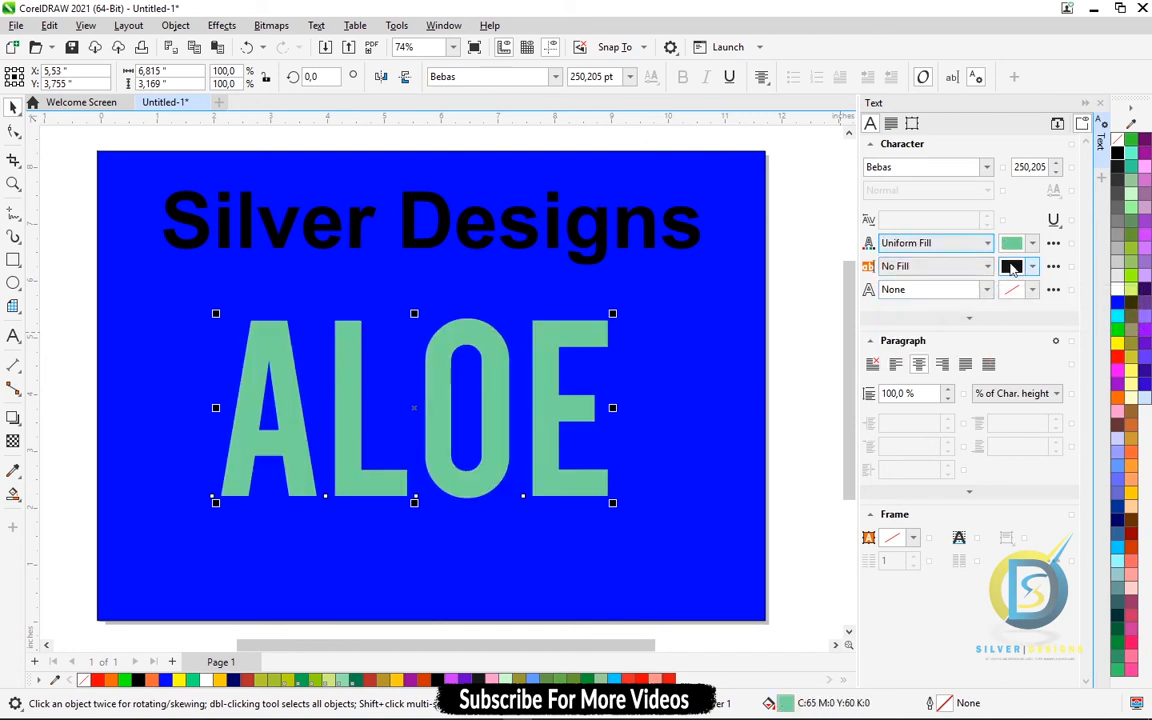
Step: Change the uniform fill color of "aloe" to black and then magenta, fine-tuning the hue to C:9 M:100 Y:0 K:0
left_click(1012, 267)
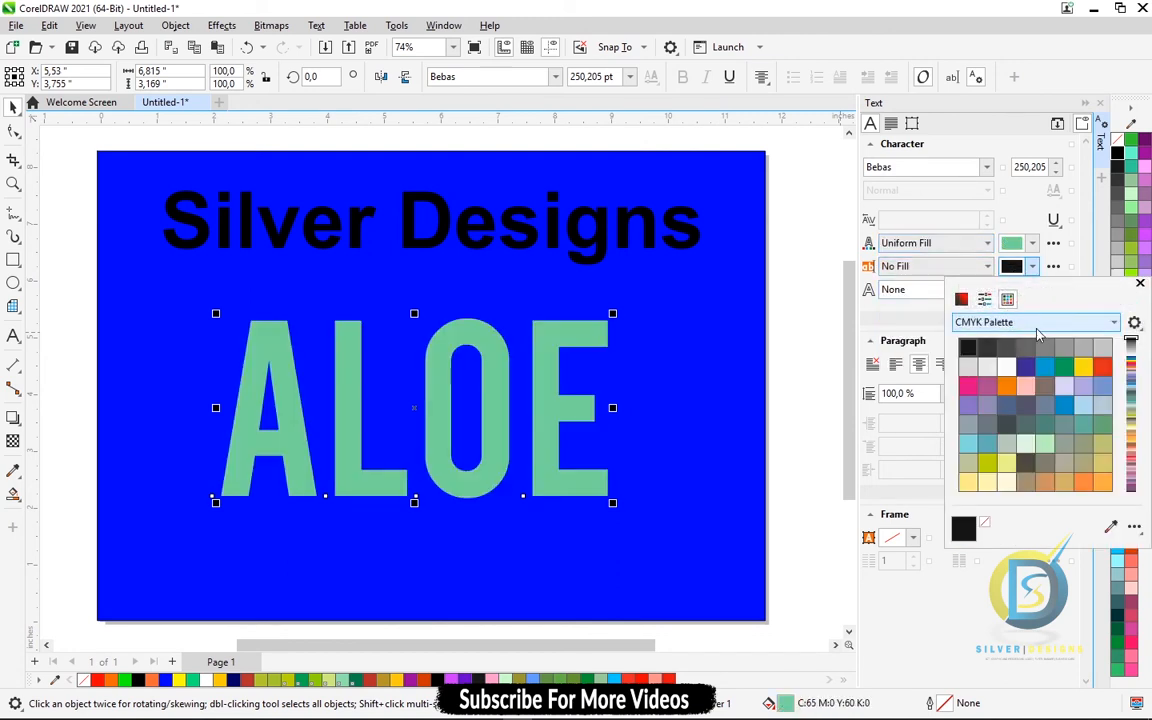
scroll(1012, 385, "down", 3)
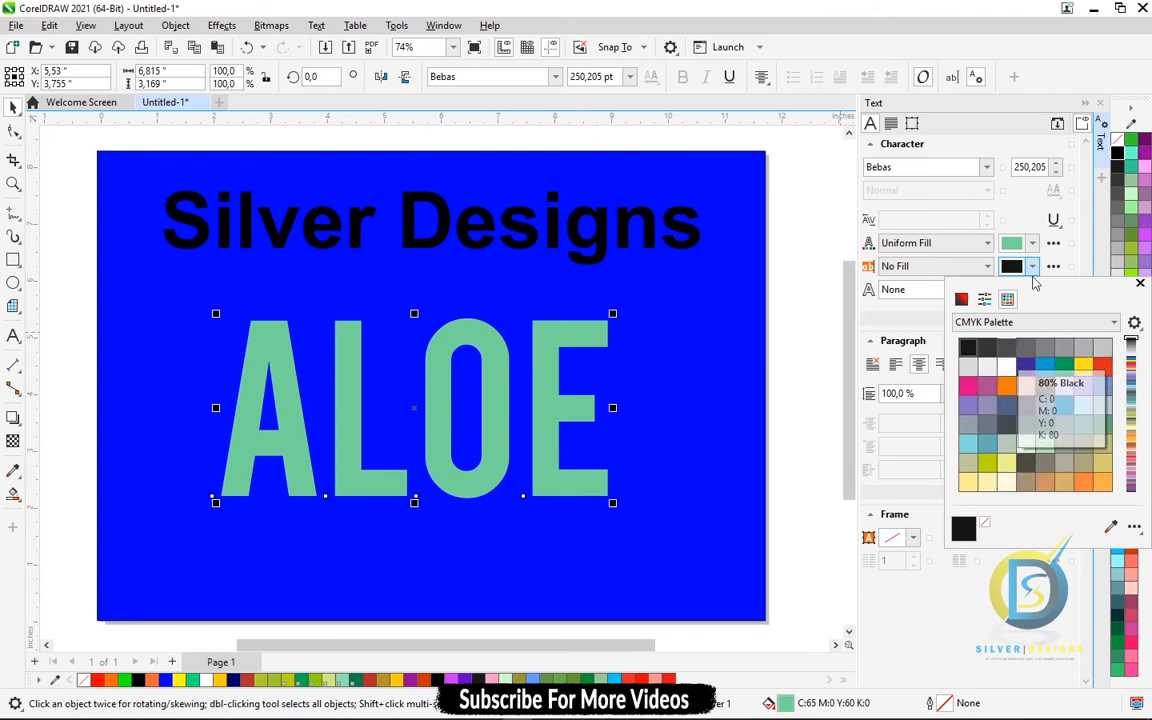
left_click(1012, 265)
left_click(1012, 265)
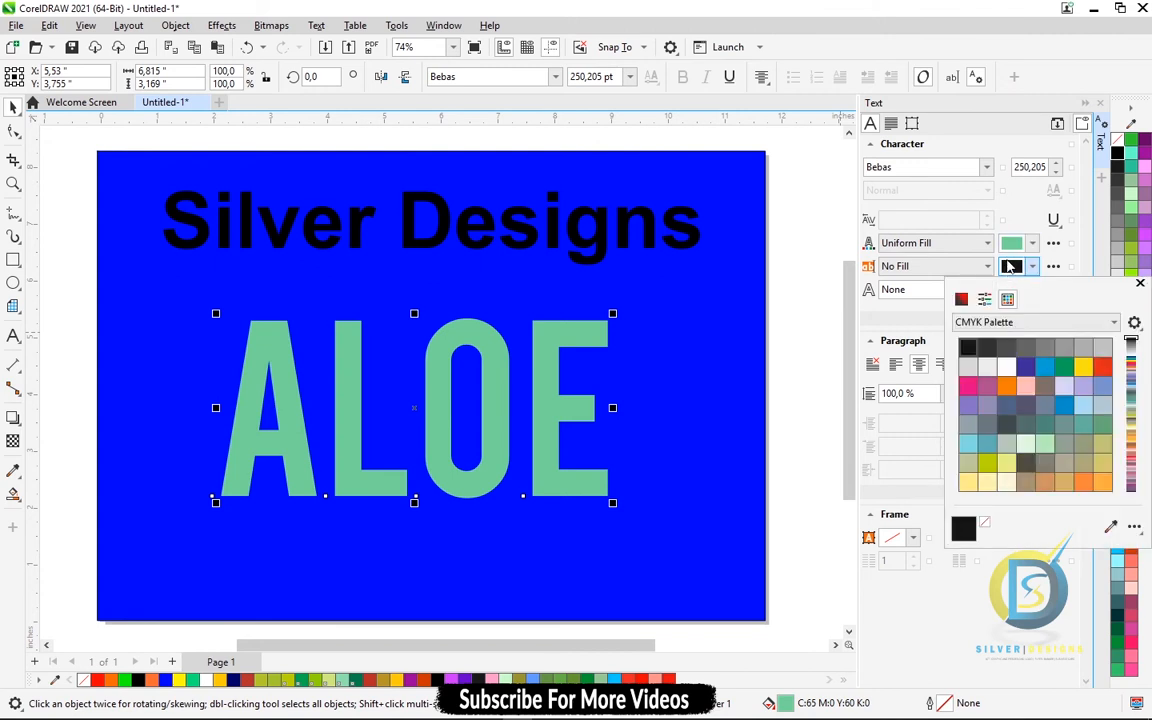
left_click(1012, 254)
left_click(1012, 250)
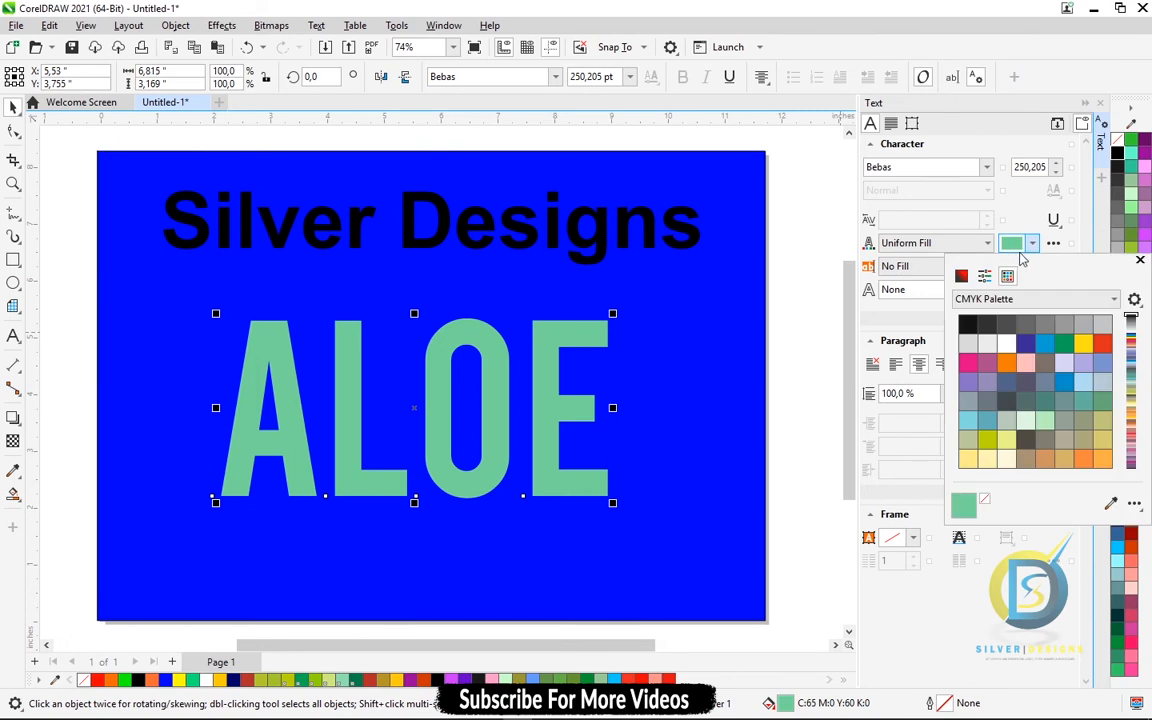
left_click(965, 333)
left_click(967, 326)
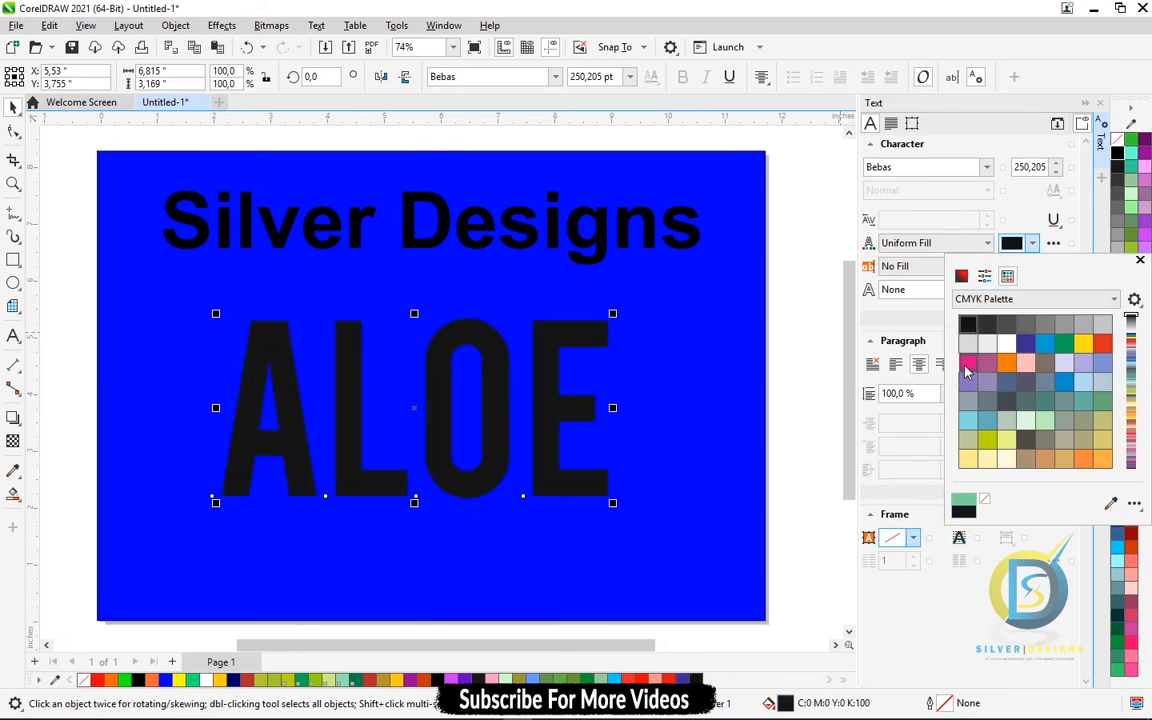
left_click(967, 362)
left_click(961, 277)
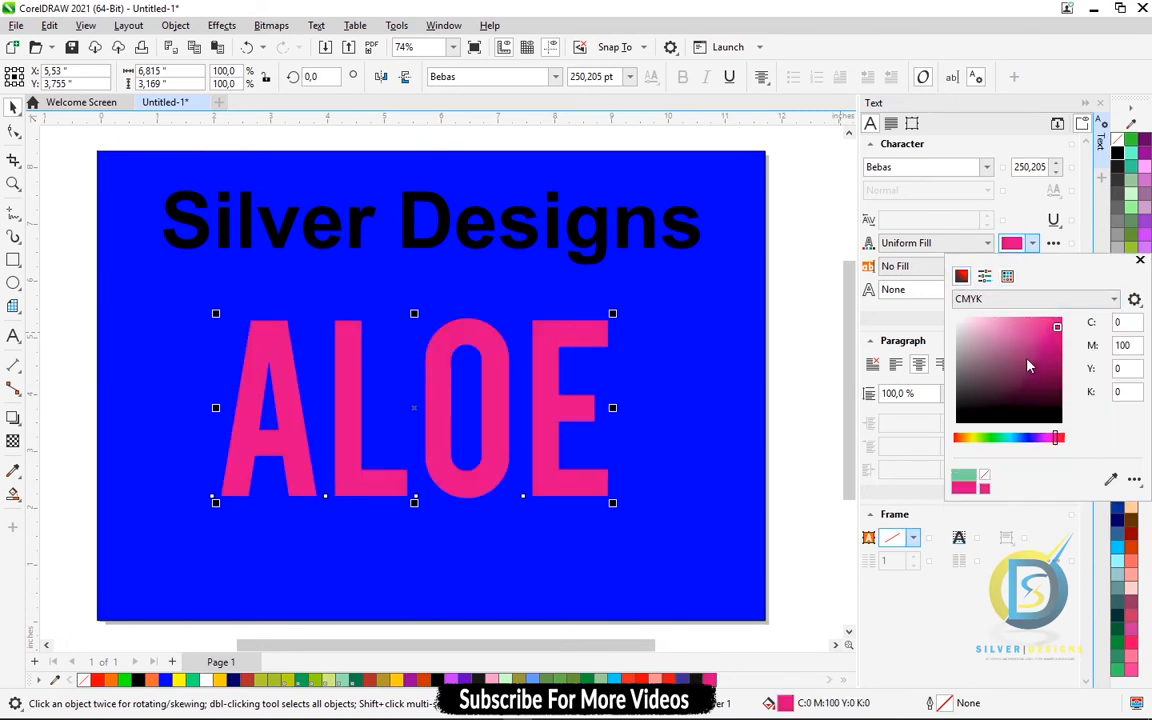
left_click(1053, 437)
left_click(925, 220)
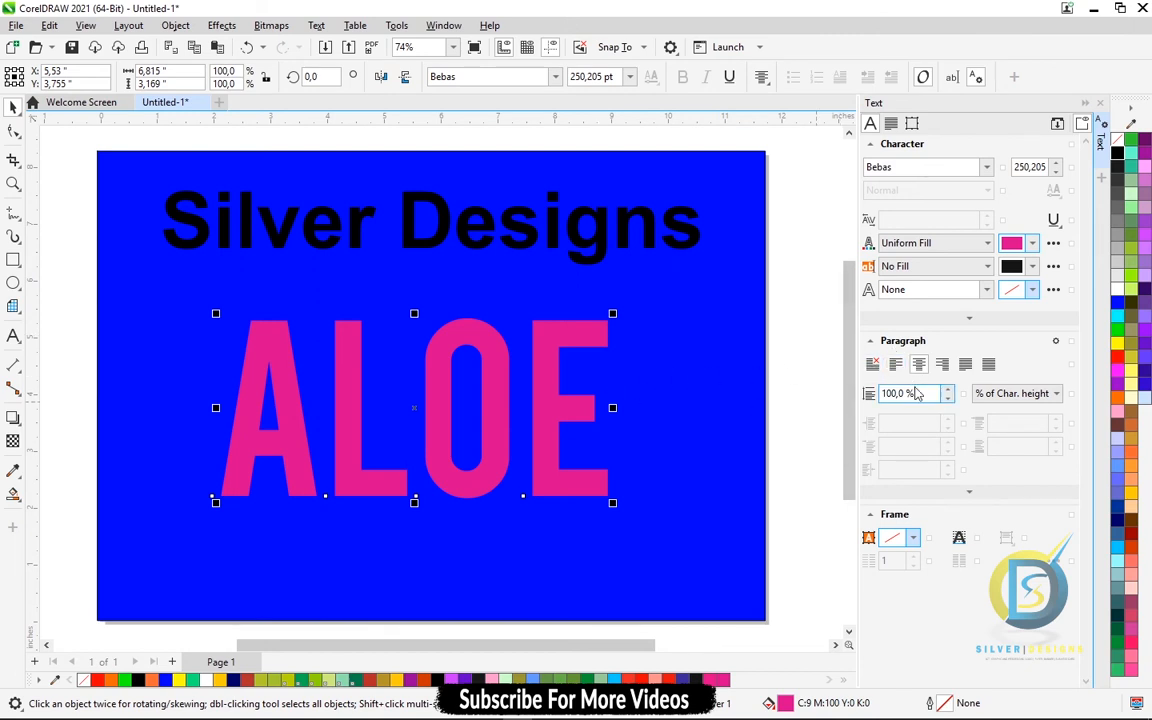
Step: Apply the None, Left, Center and Right paragraph alignments to "aloe" in turn
left_click(872, 364)
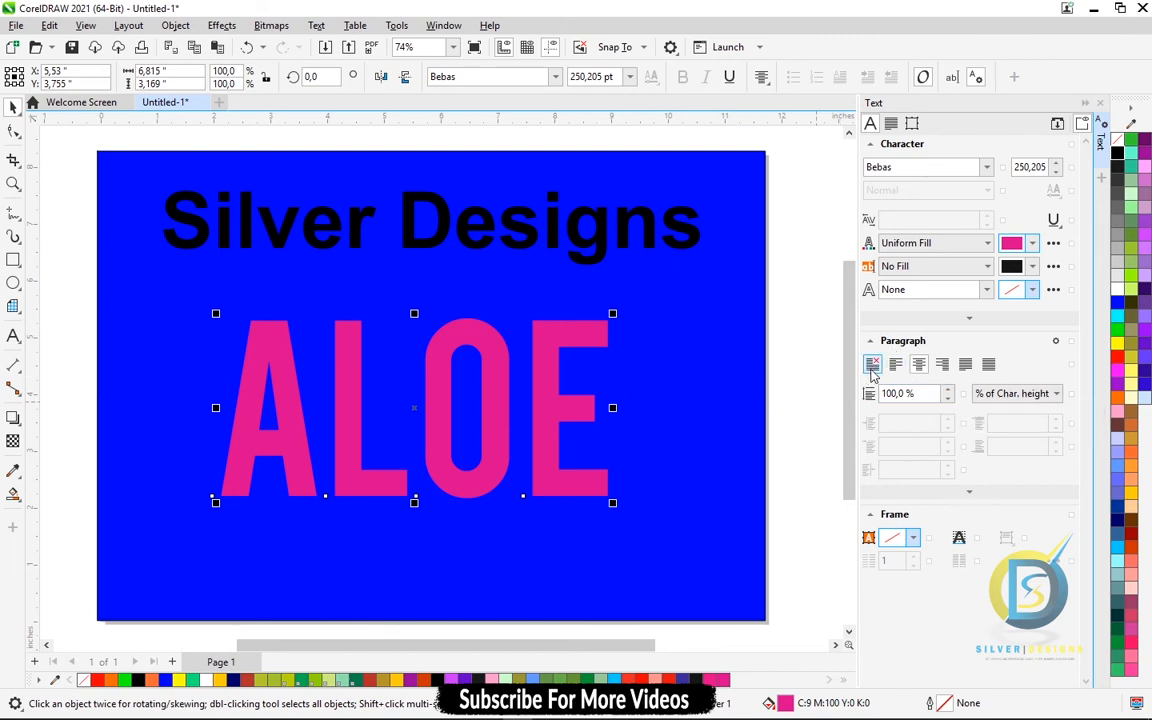
left_click(895, 366)
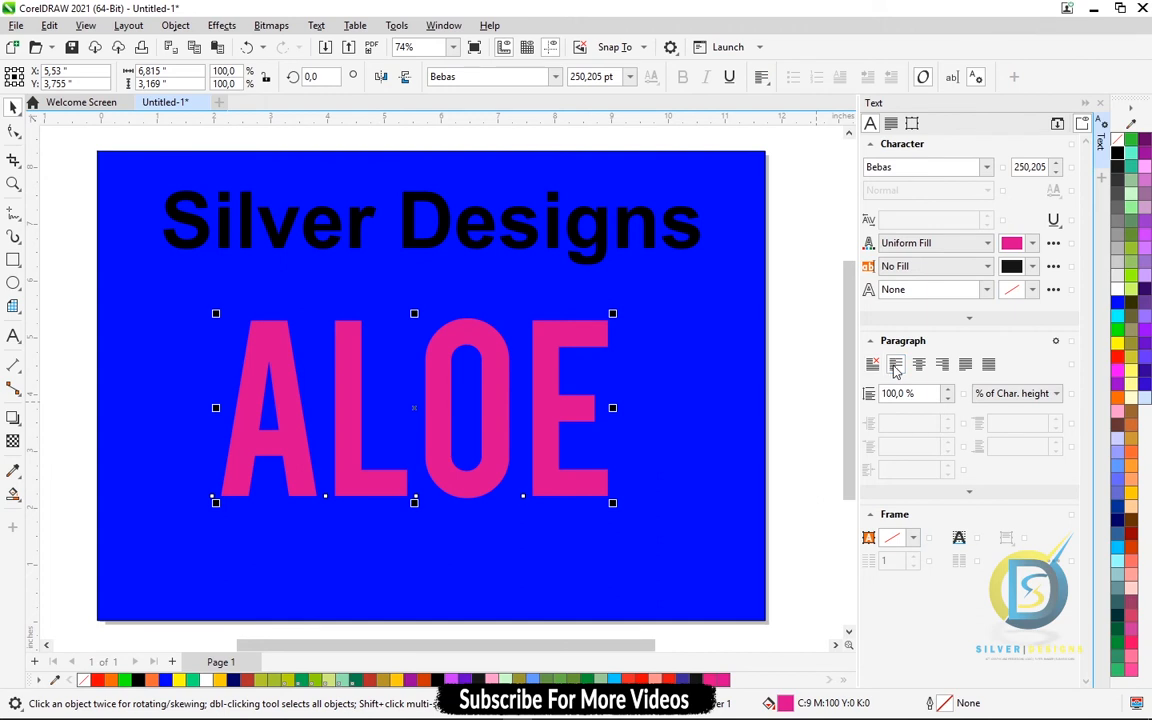
left_click(918, 366)
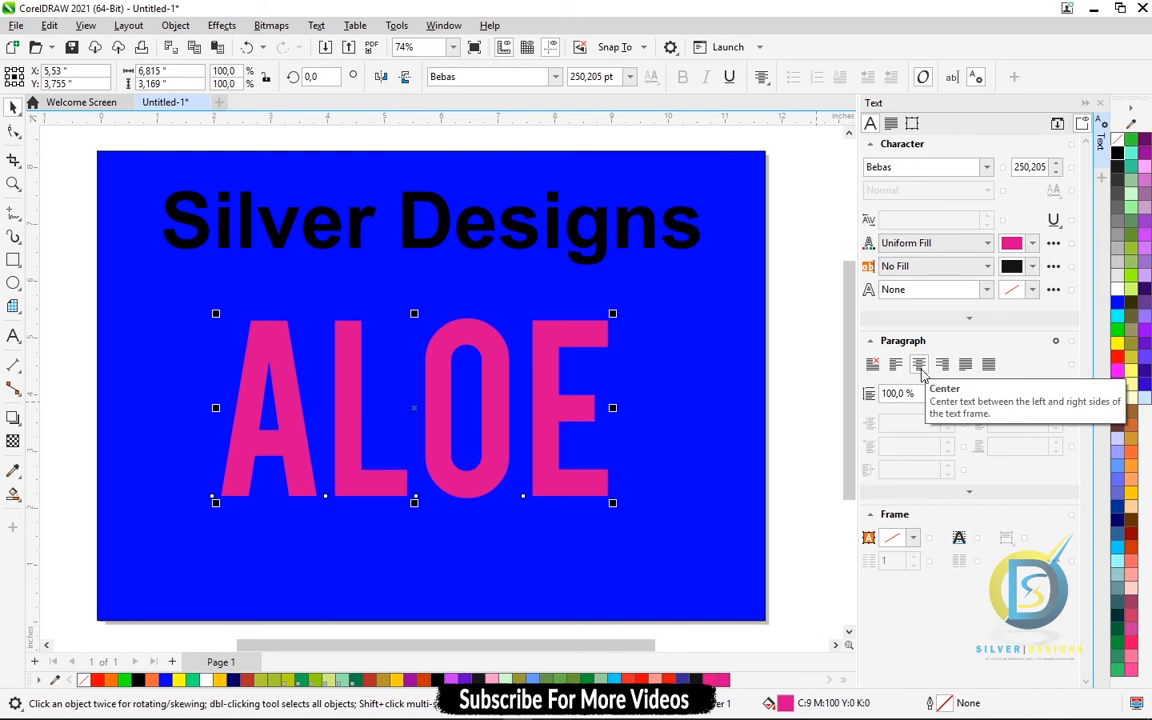
left_click(942, 366)
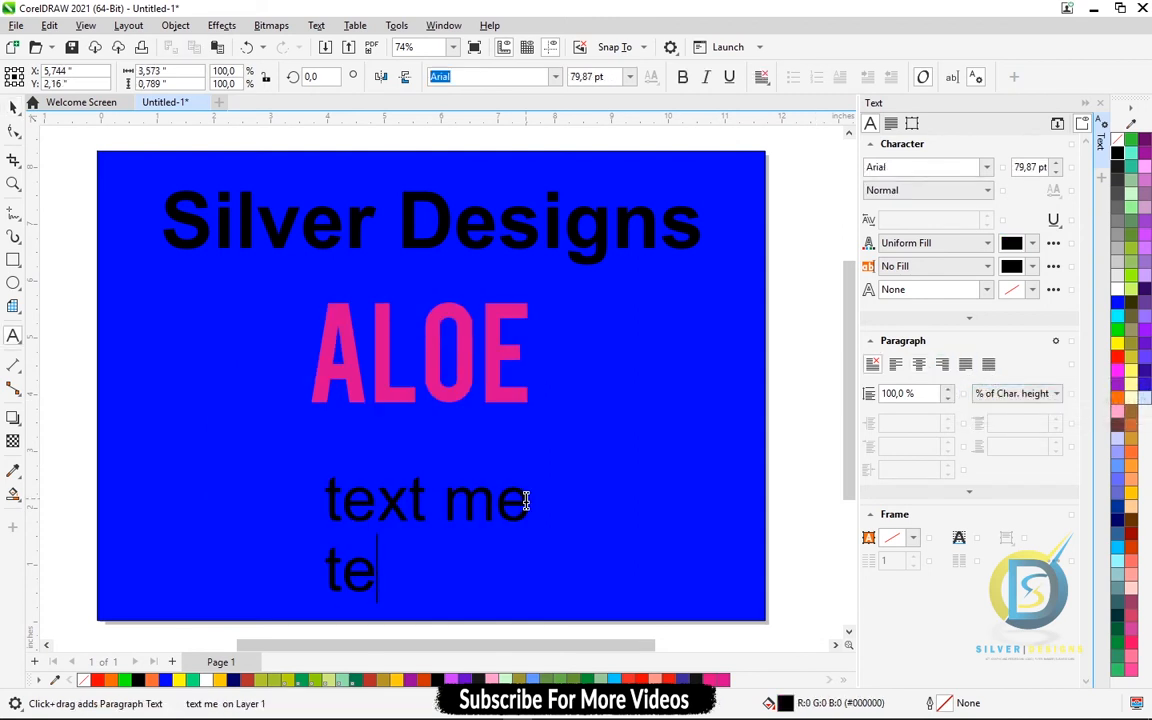
Step: Delete the letters "te" from the second line beneath "text me"
key("BackSpace")
key("BackSpace")
key("Escape")
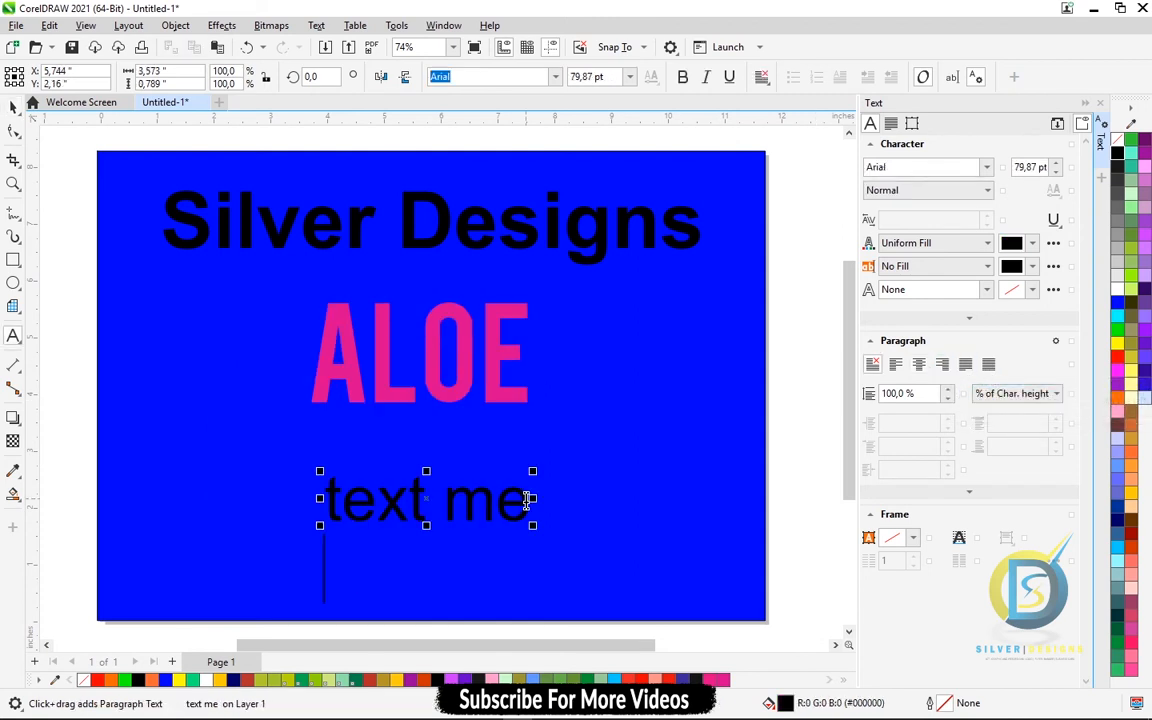
Step: Add the word "later" on the second line beneath "text me" and move the text up closer to "aloe"
type("later")
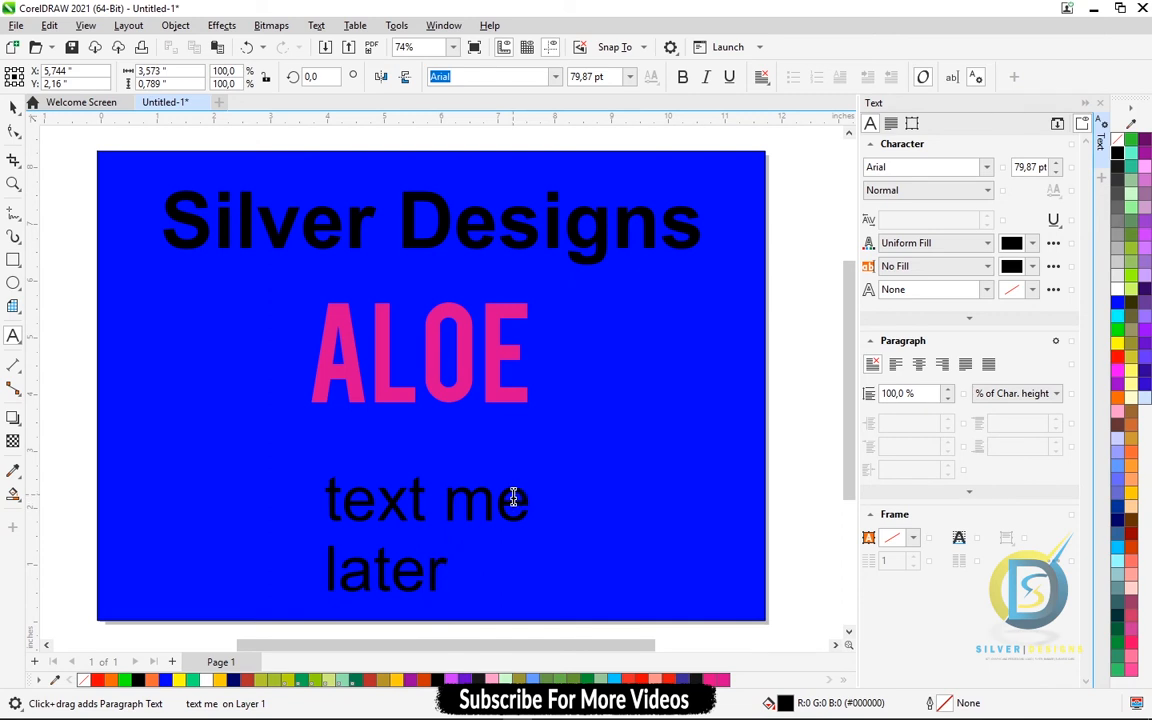
key("Escape")
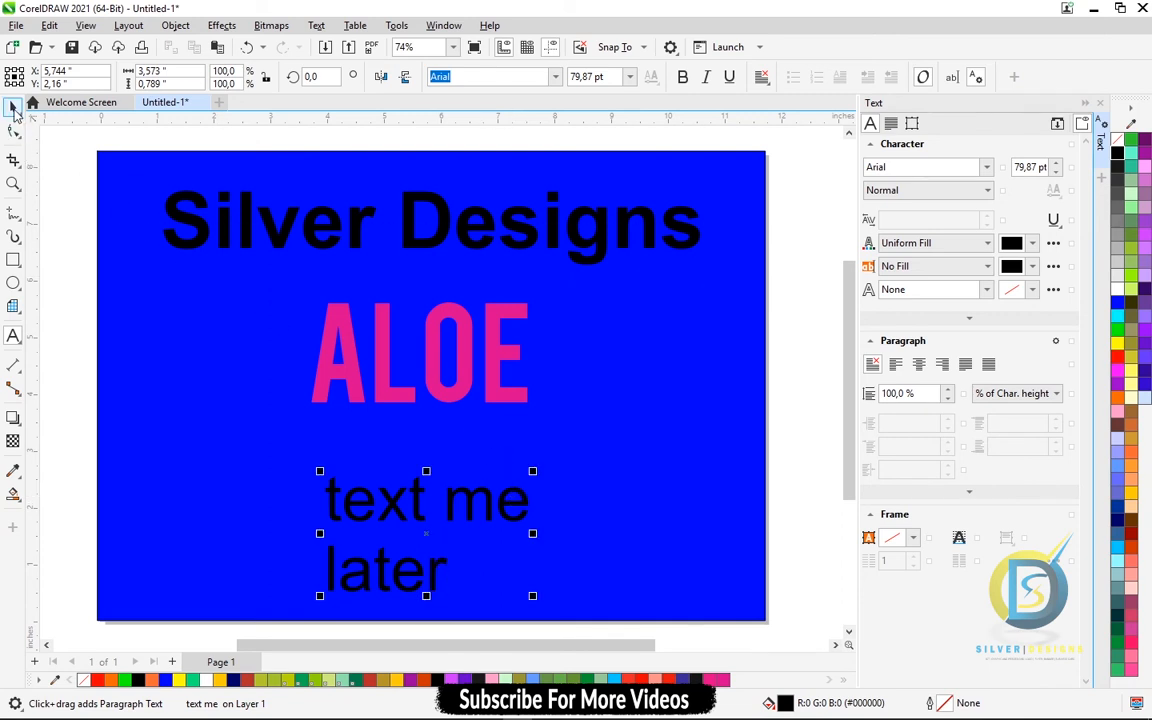
left_click_drag(403, 592, 420, 465)
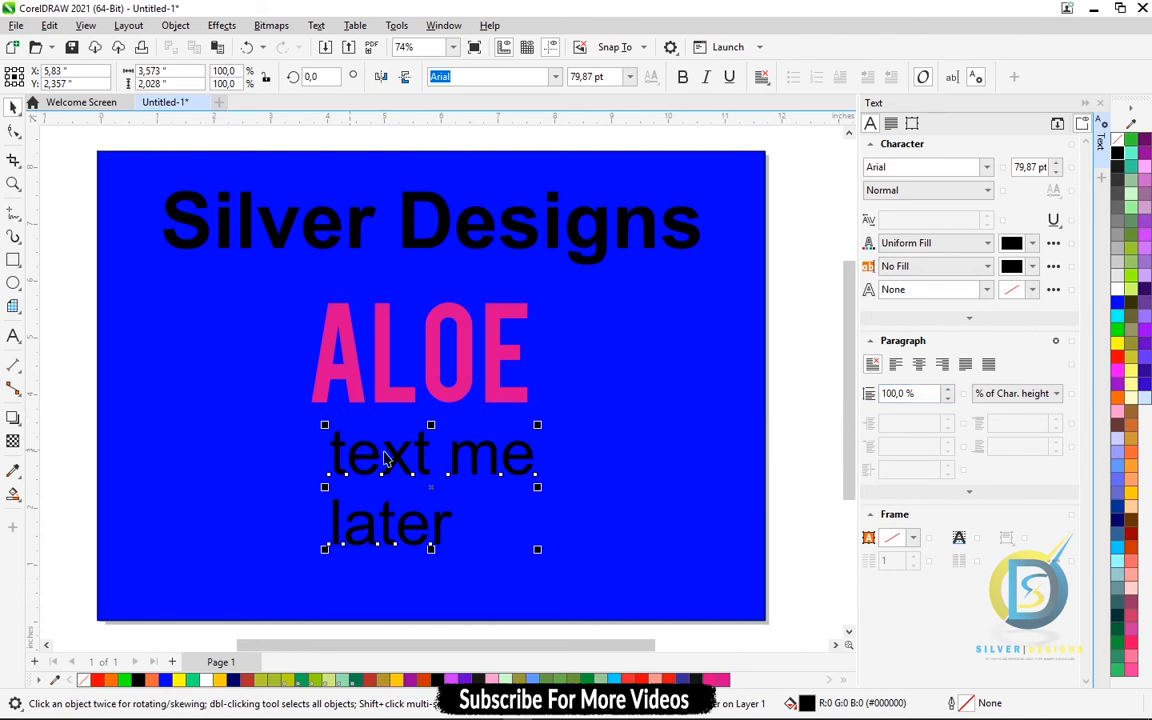
Step: Increase the line spacing of the "text me later" text to 129% of character height
left_click(399, 457)
left_click(362, 428)
left_click(949, 389)
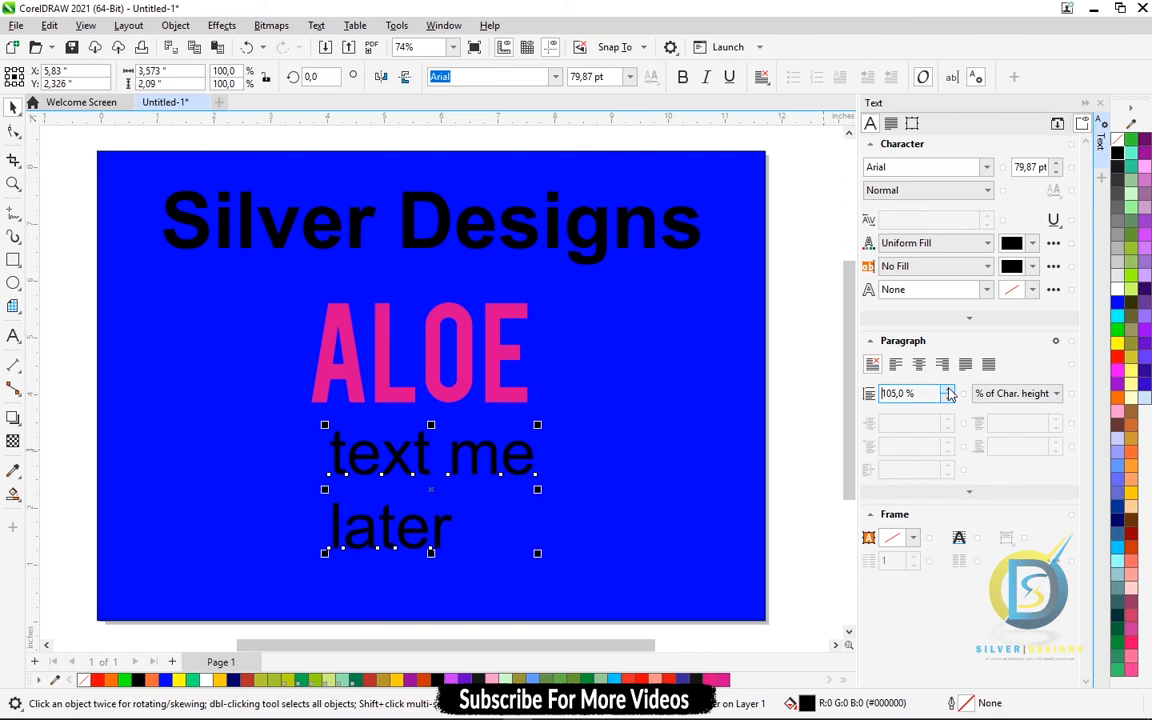
left_click(949, 389)
left_click(949, 389)
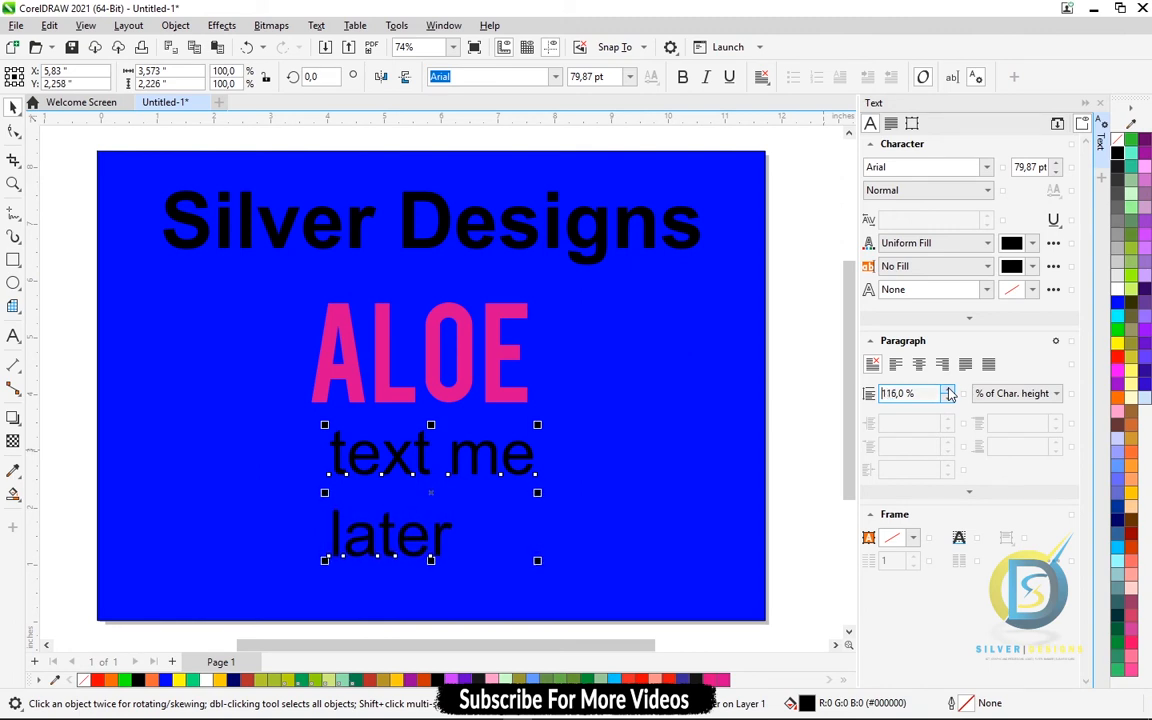
left_click(949, 389)
left_click(949, 389)
left_click(949, 389)
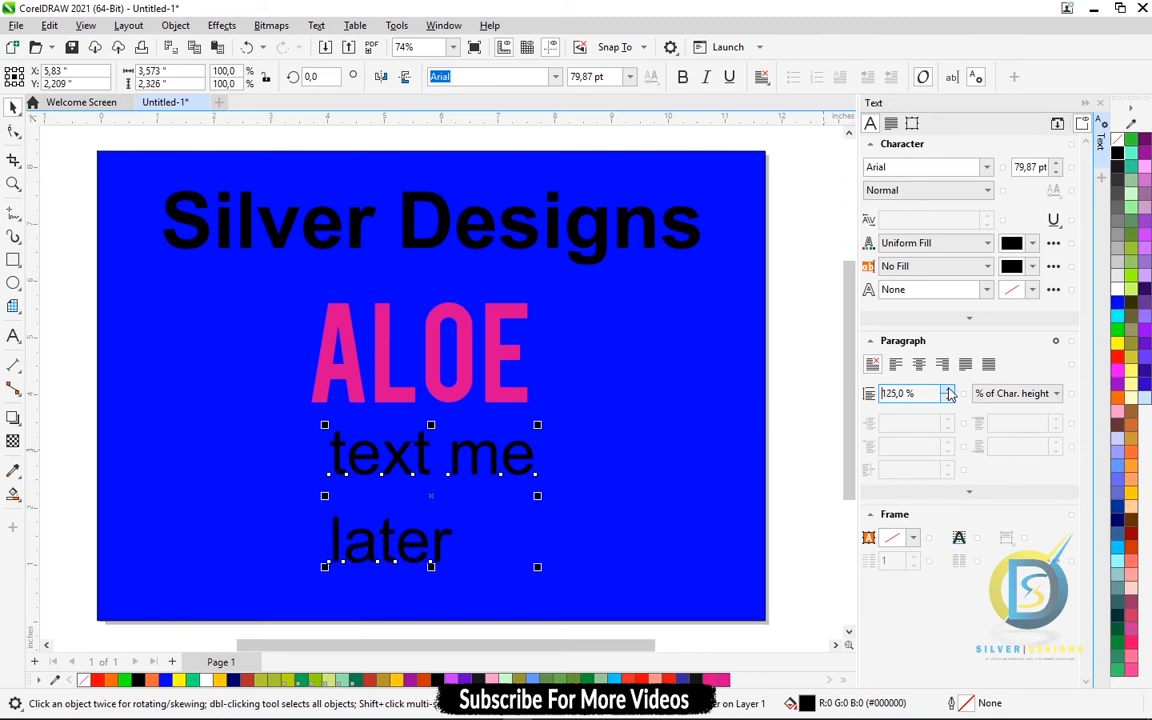
left_click(949, 389)
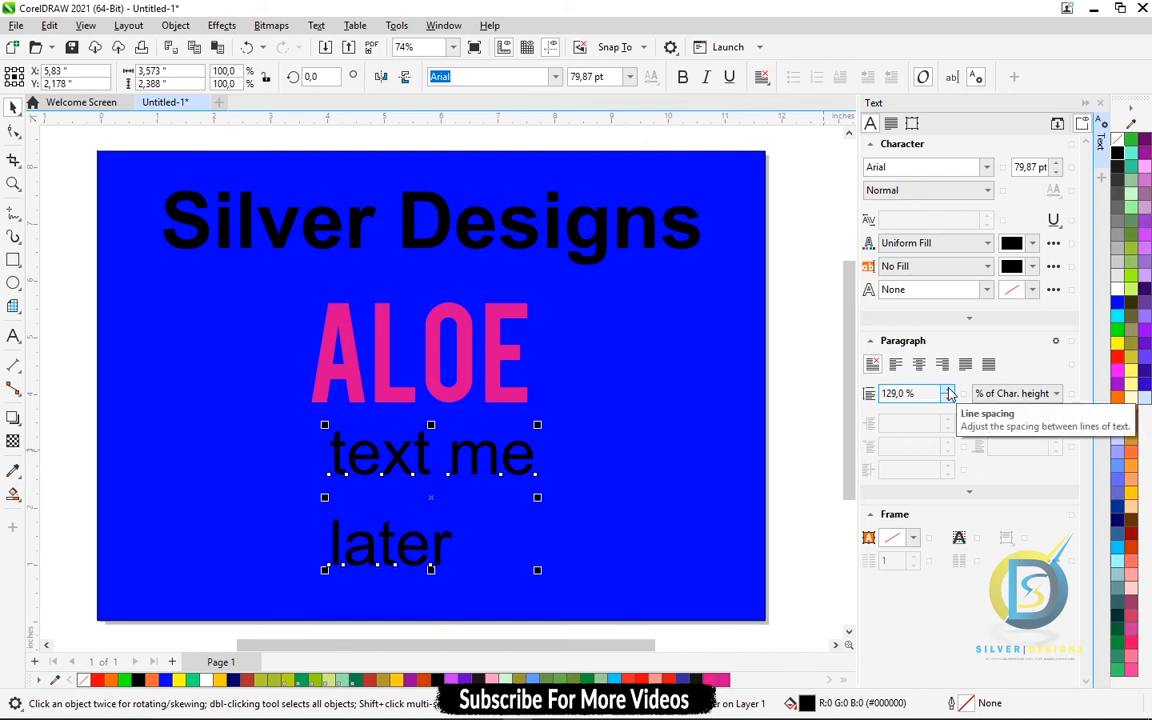
Step: Reduce the line spacing of "text me later" to 72% of character height
left_click(949, 400)
left_click(949, 400)
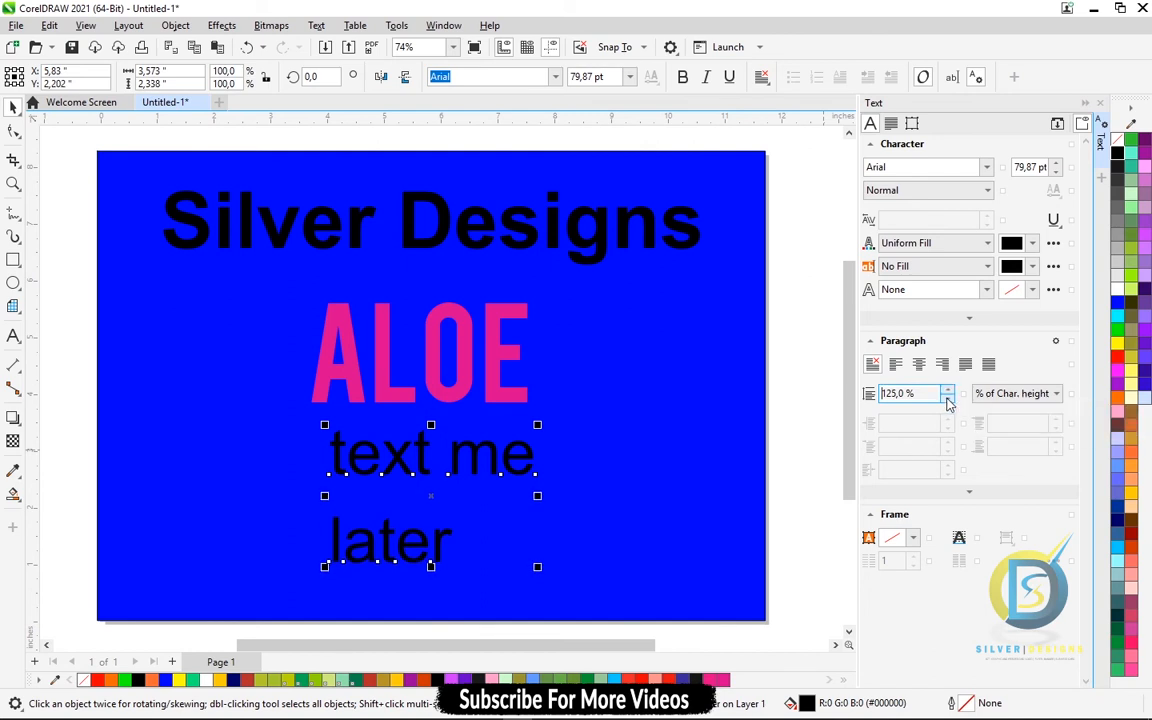
left_click(949, 400)
left_click(949, 400)
left_click(949, 400)
left_click(949, 400)
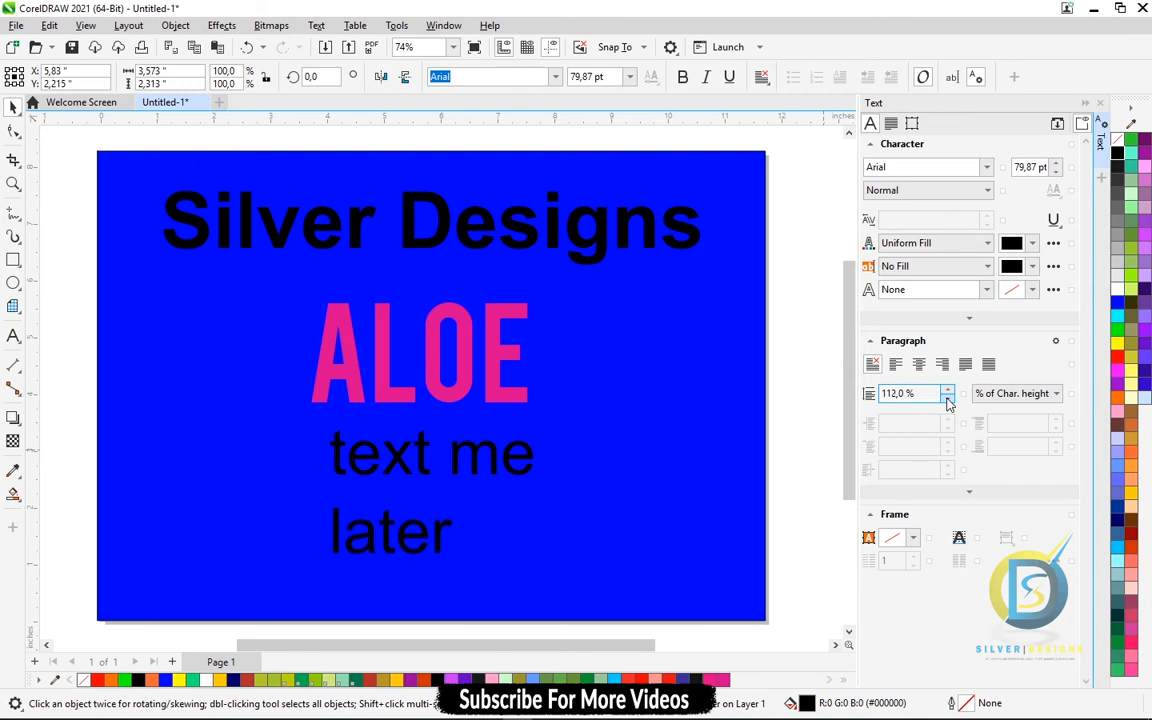
left_click(949, 400)
left_click(949, 400)
left_click(949, 400)
left_click(949, 400)
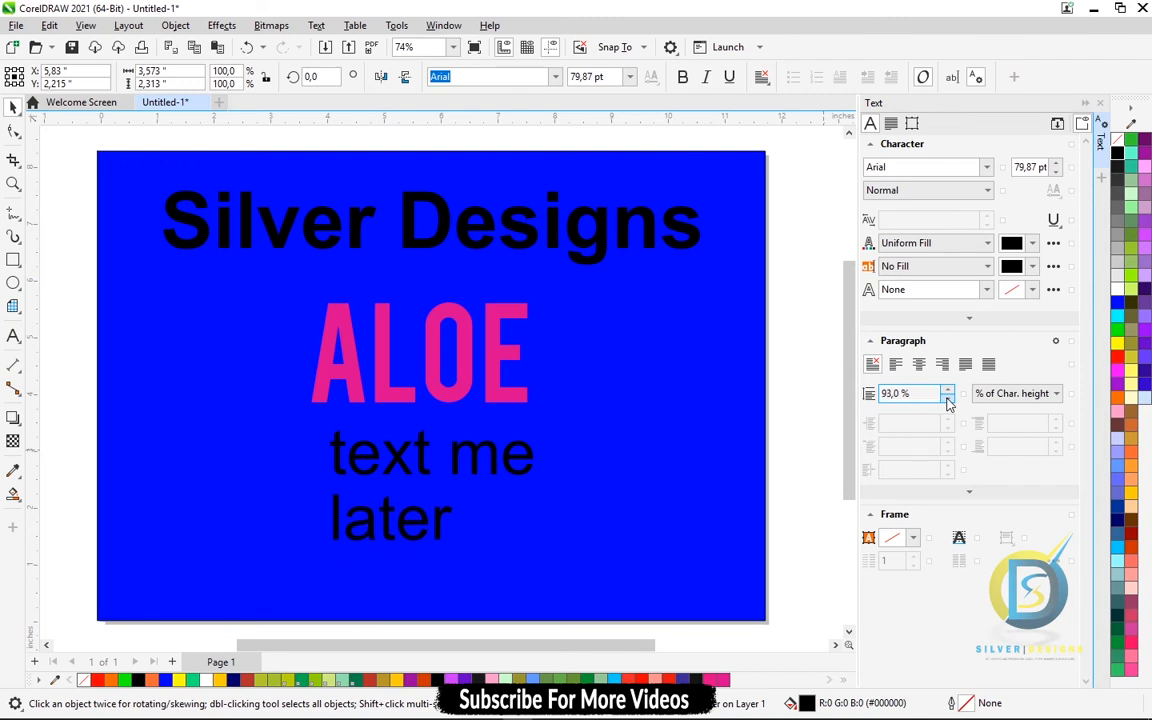
left_click(949, 400)
left_click(949, 400)
left_click(949, 400)
left_click(949, 400)
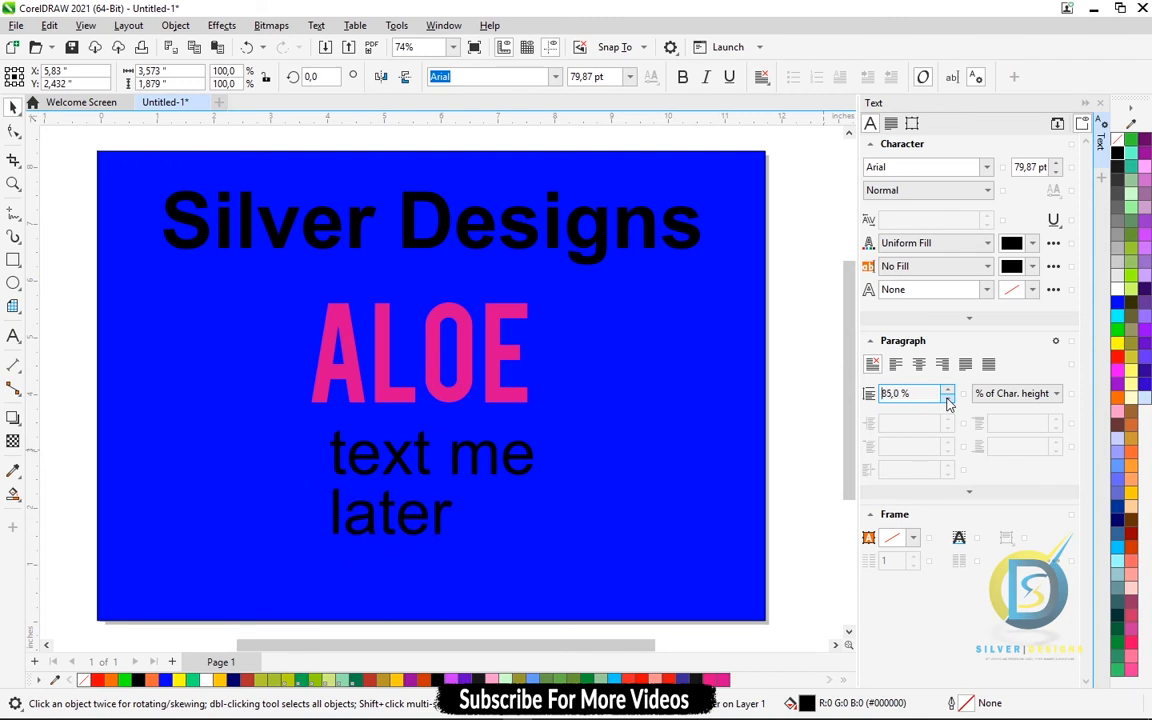
left_click(949, 400)
left_click(949, 400)
left_click(949, 400)
left_click(949, 400)
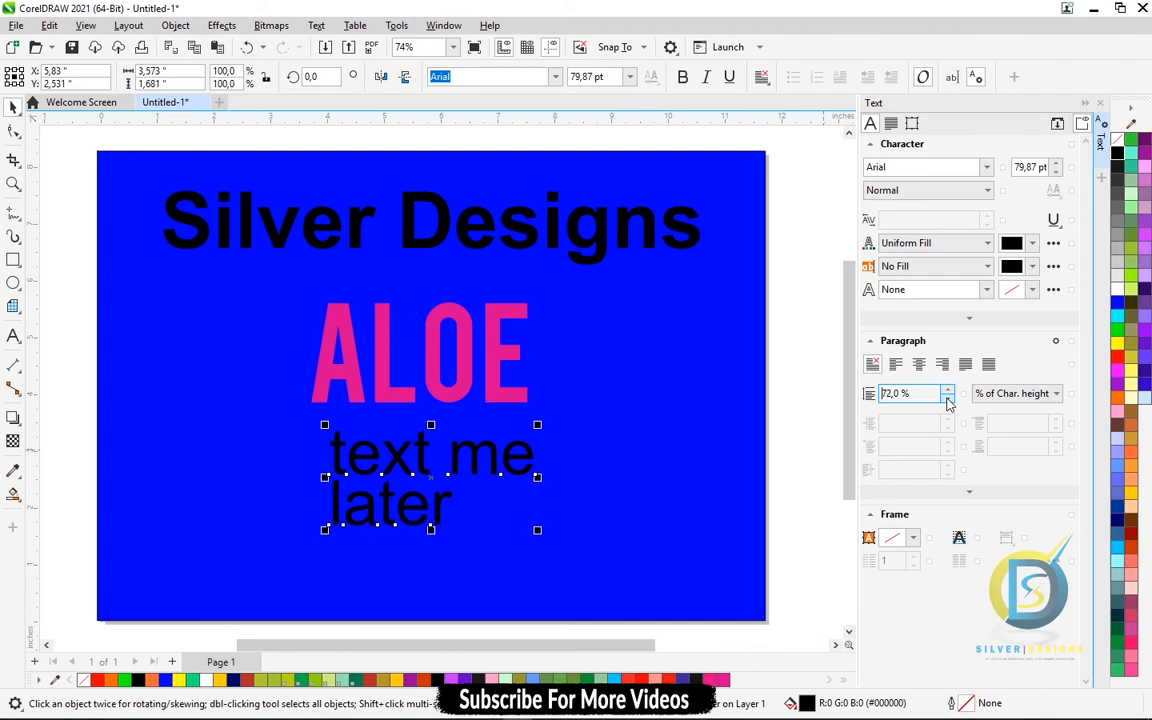
Step: Delete the "text me later" text object from the page
left_click(353, 420)
left_click_drag(407, 465, 395, 465)
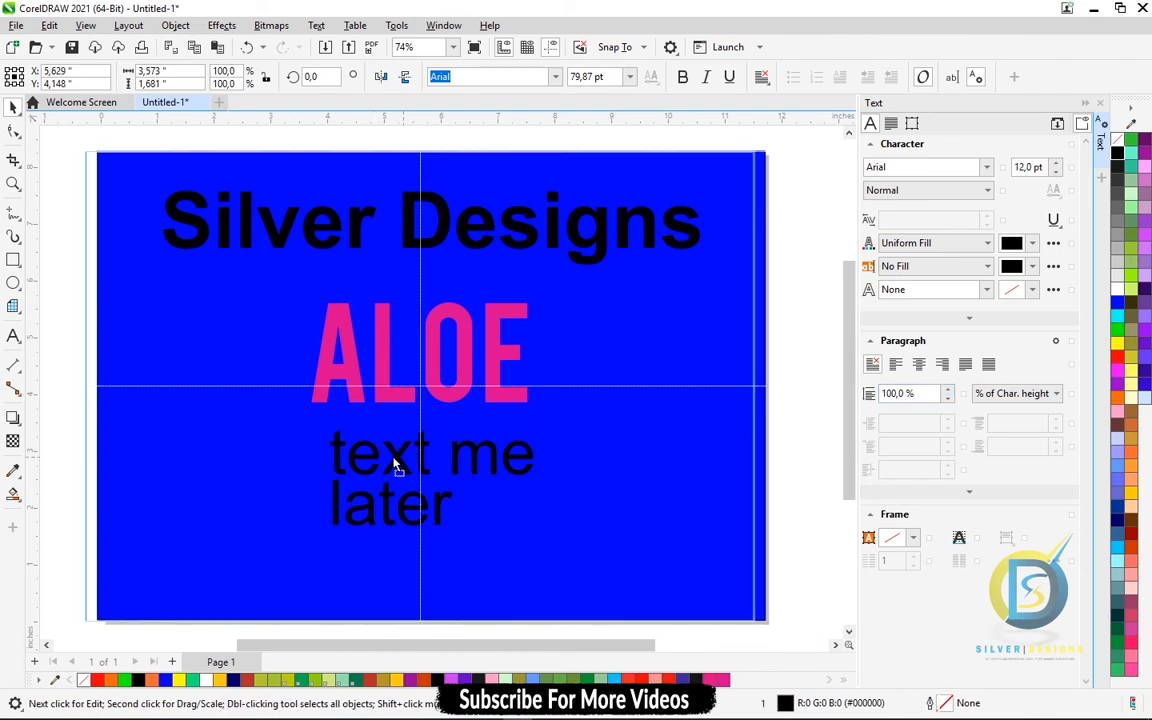
left_click(398, 465)
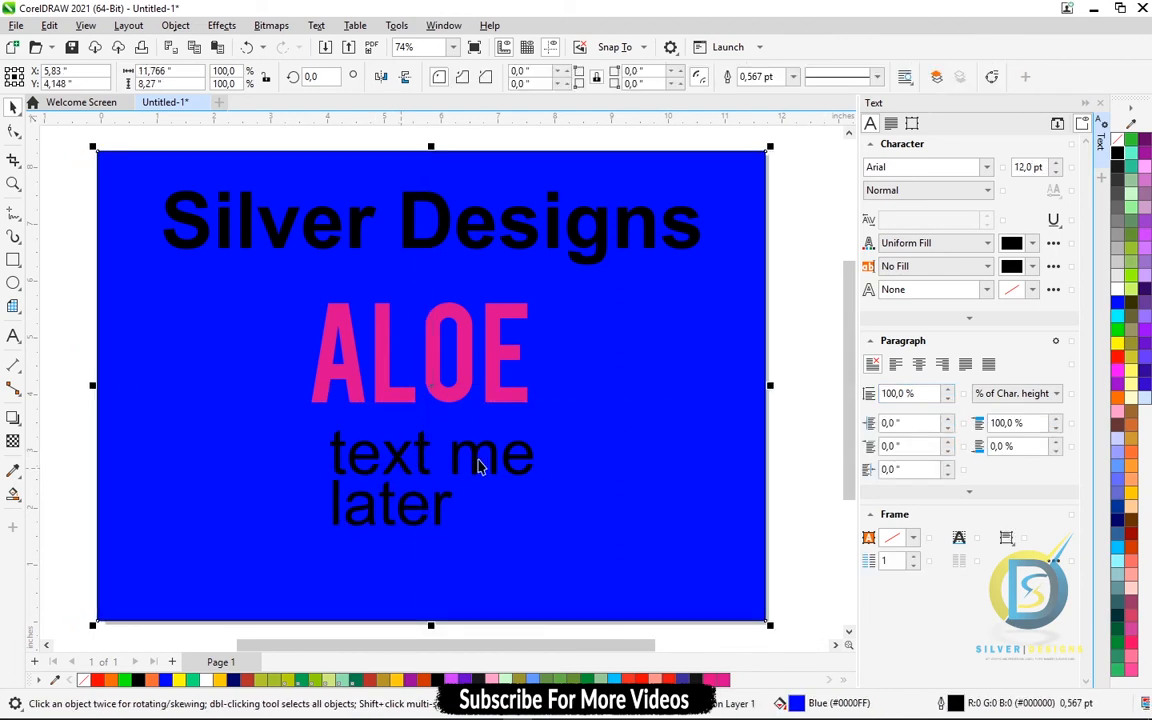
left_click(420, 455)
key("Delete")
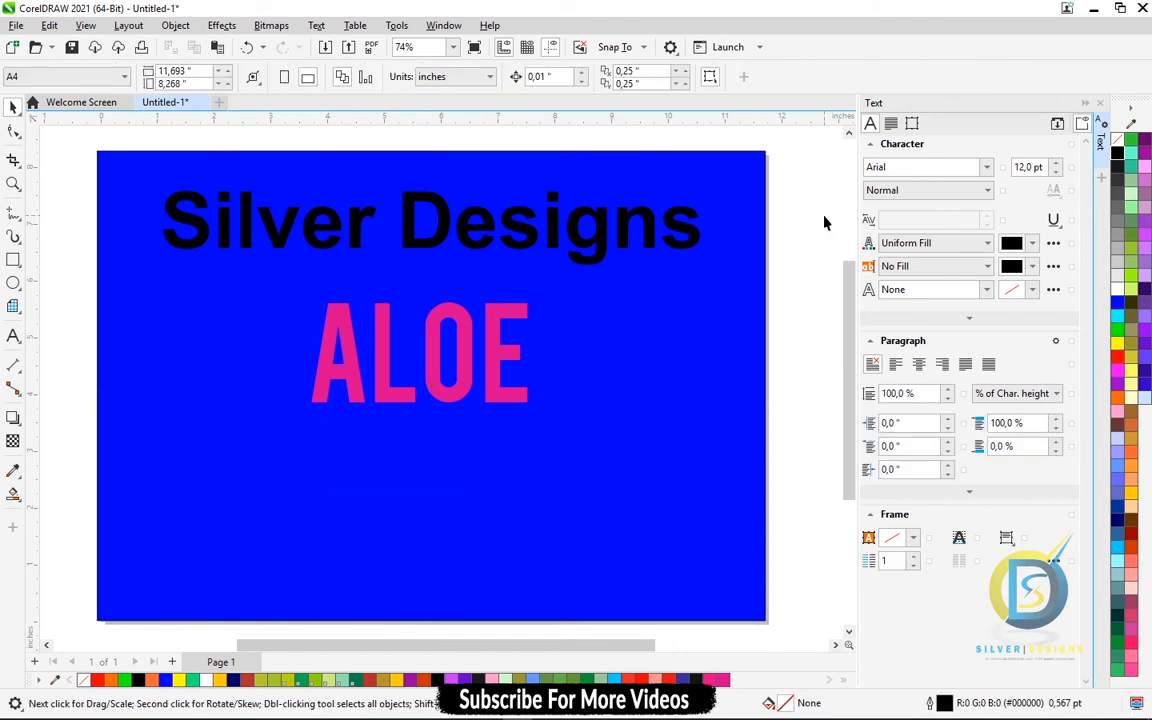
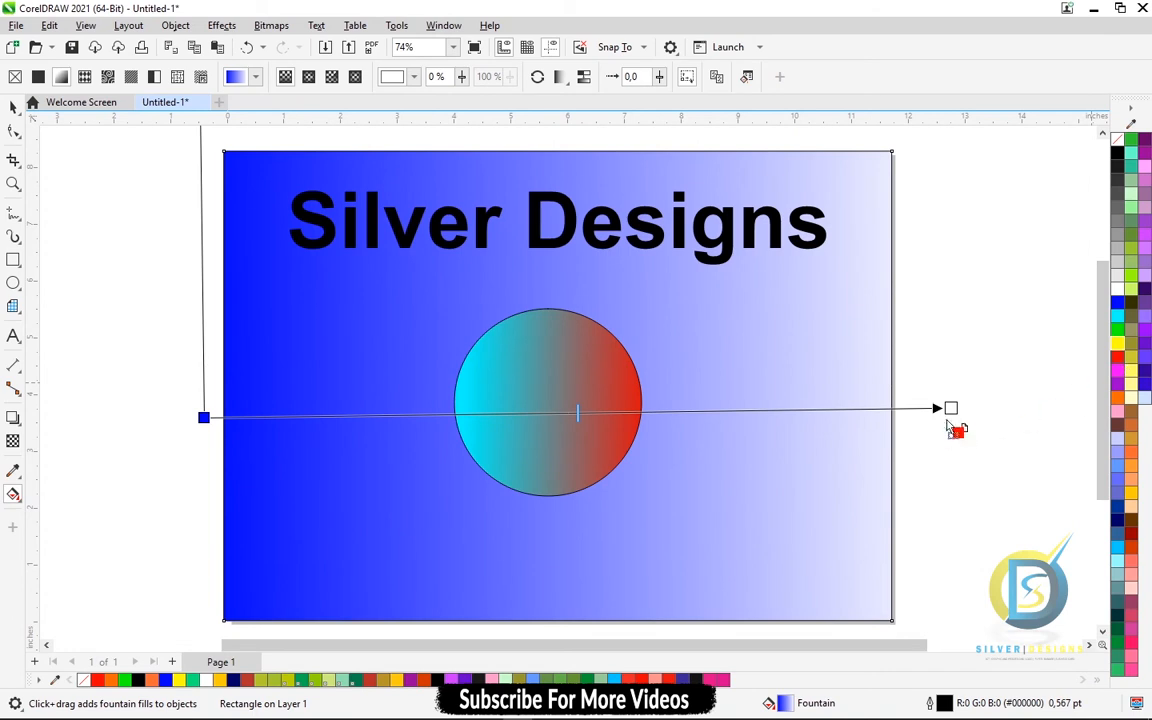
Step: Recolor the background rectangle's fountain fill from orange to red and move the circle left and slightly up
left_click_drag(1128, 435, 204, 418)
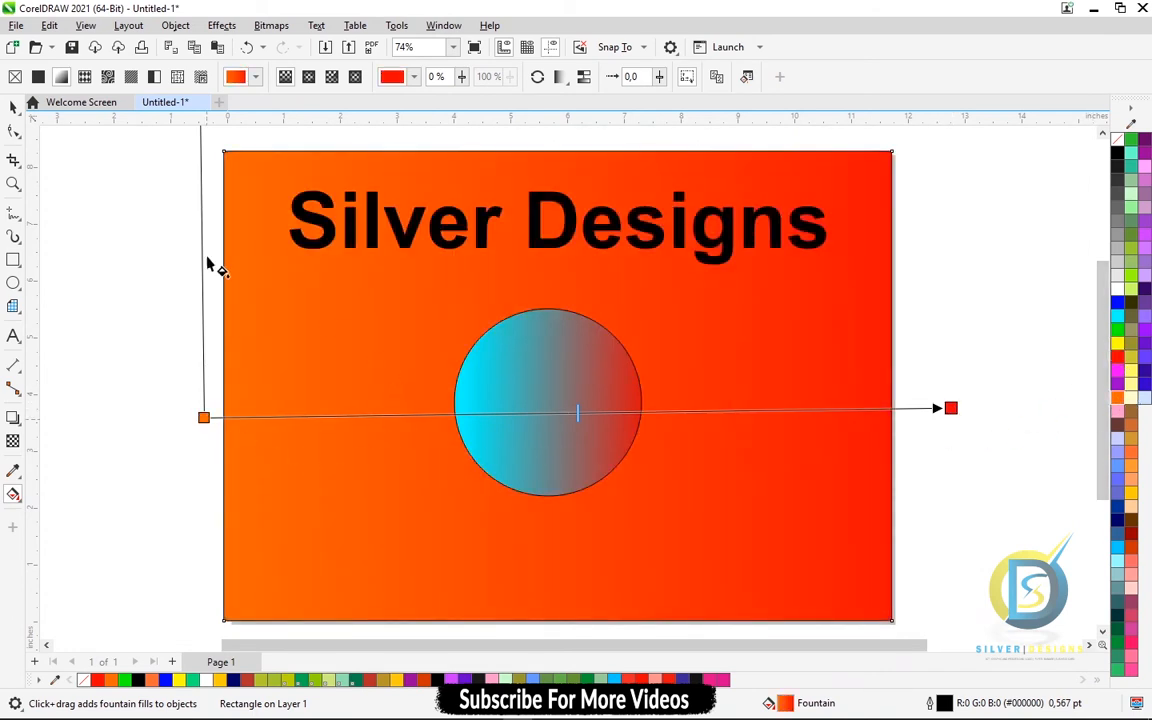
left_click(13, 106)
left_click(558, 414)
left_click_drag(558, 414, 470, 368)
Step: Add blue, green, dark purple, indigo and orange color nodes along the background rectangle's fountain fill
left_click(288, 372)
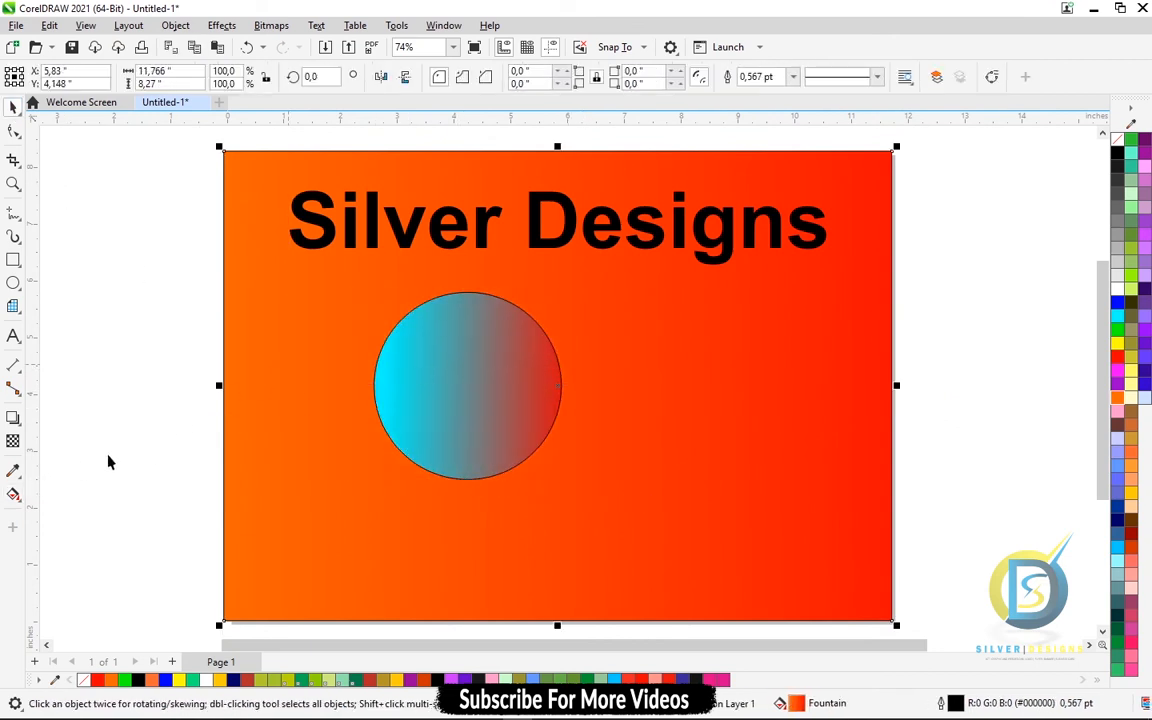
left_click(13, 493)
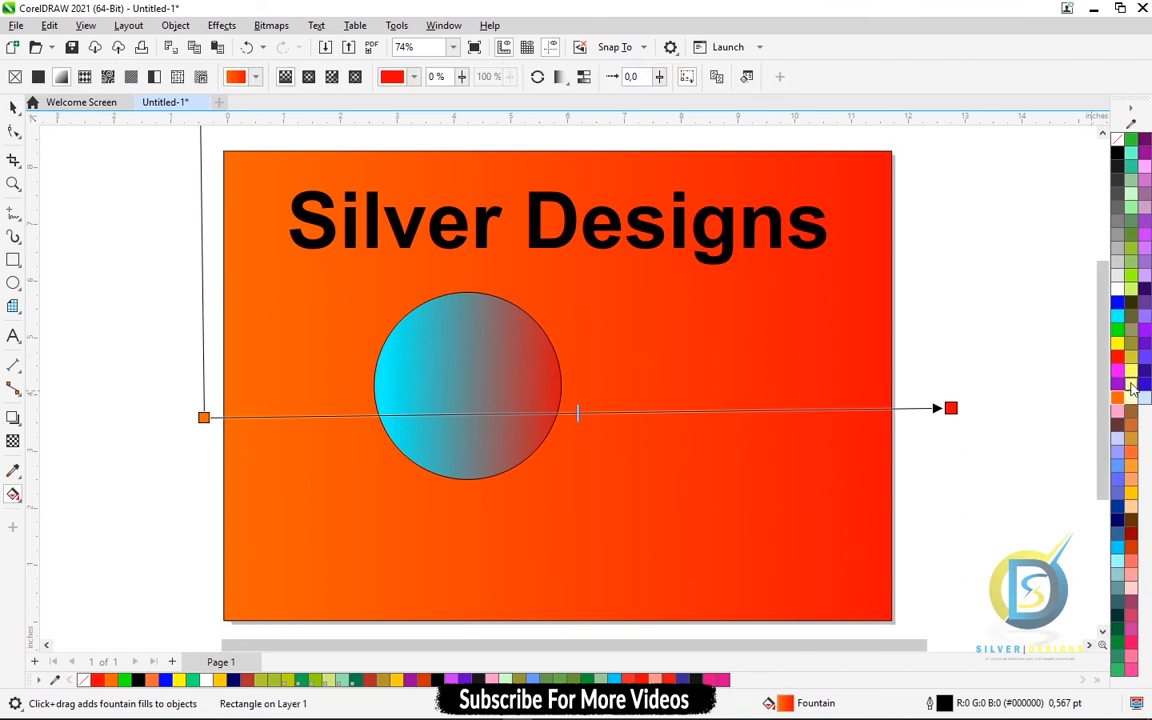
left_click_drag(1107, 310, 840, 412)
left_click_drag(793, 415, 790, 414)
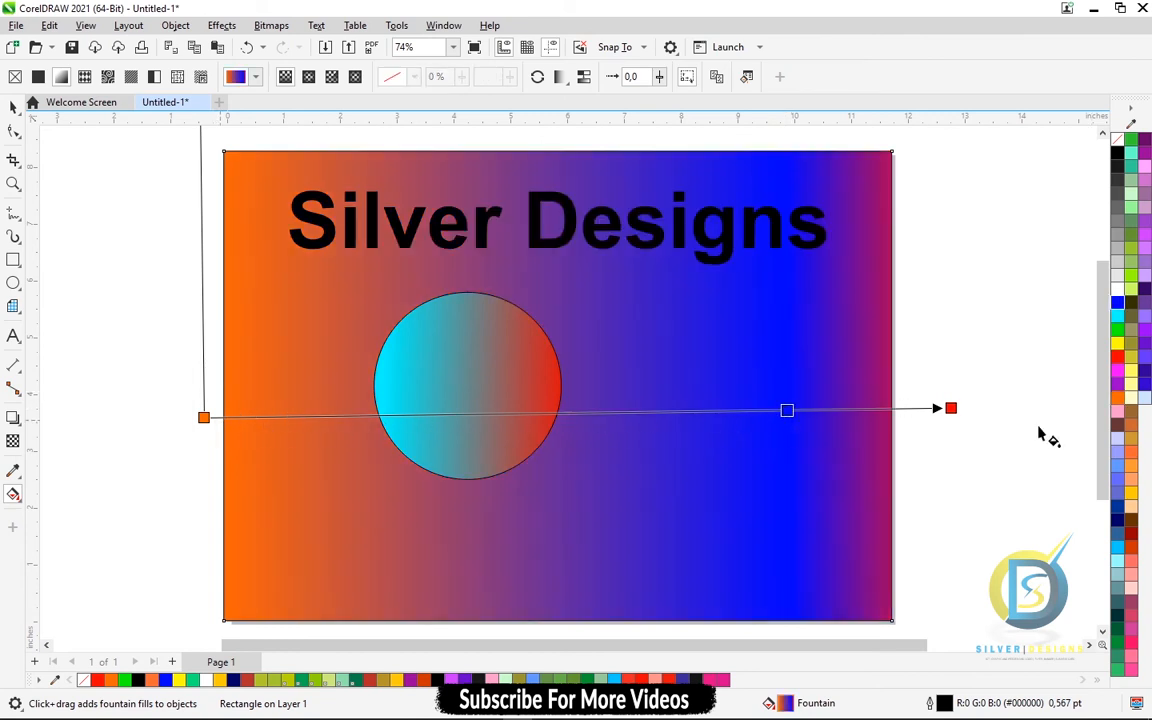
left_click_drag(1120, 338, 588, 414)
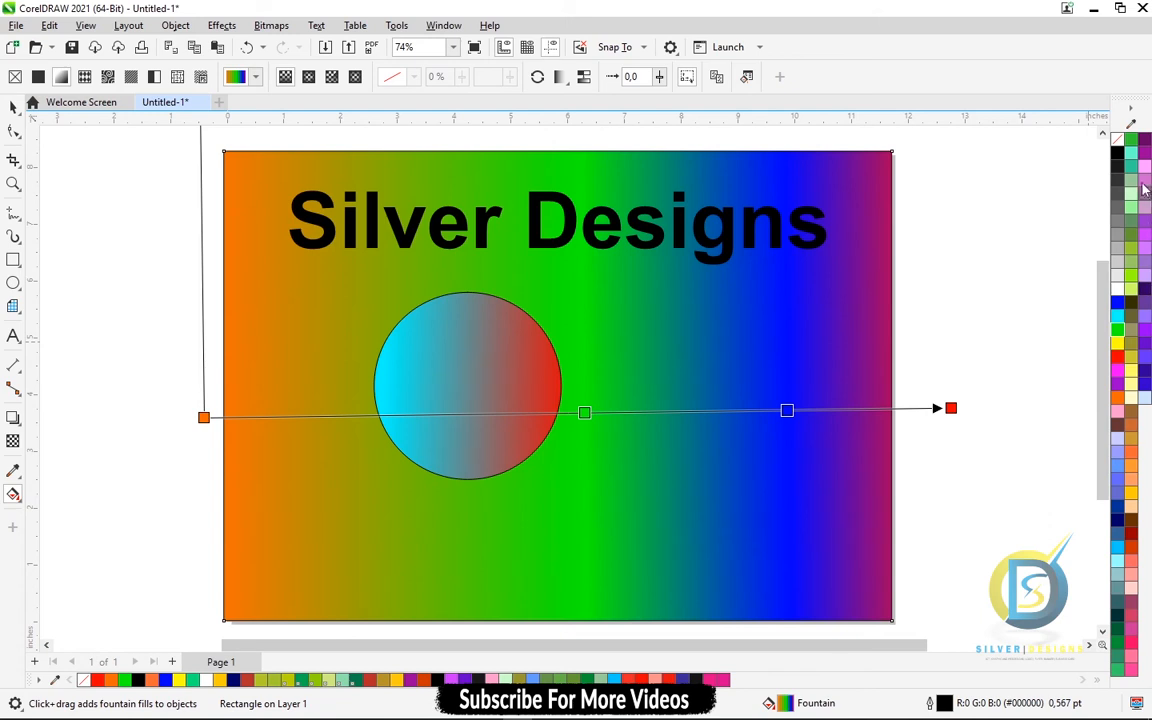
left_click_drag(1148, 147, 405, 414)
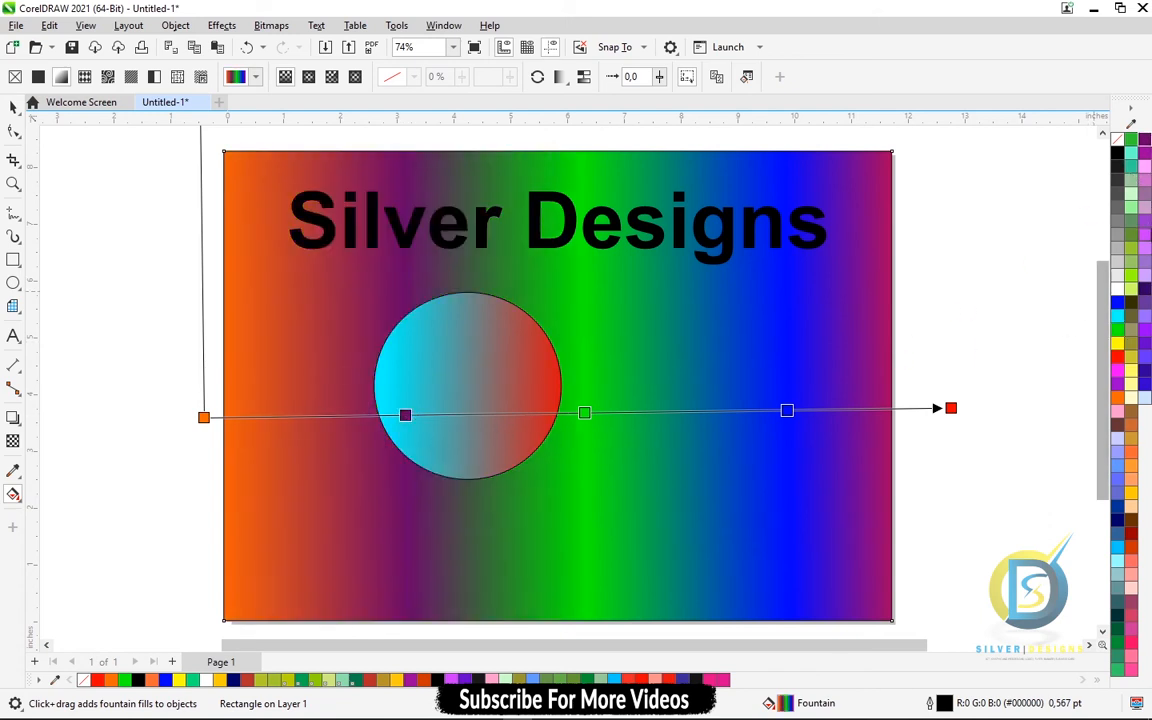
left_click_drag(1017, 427, 278, 416)
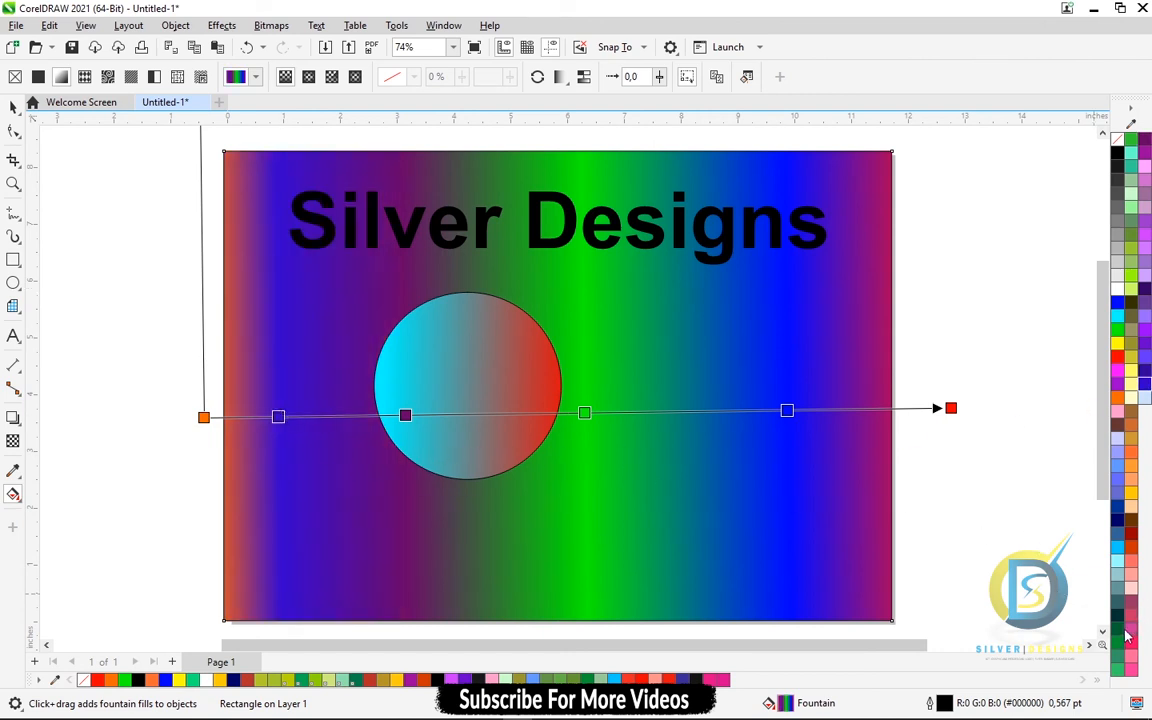
left_click_drag(1118, 404, 660, 416)
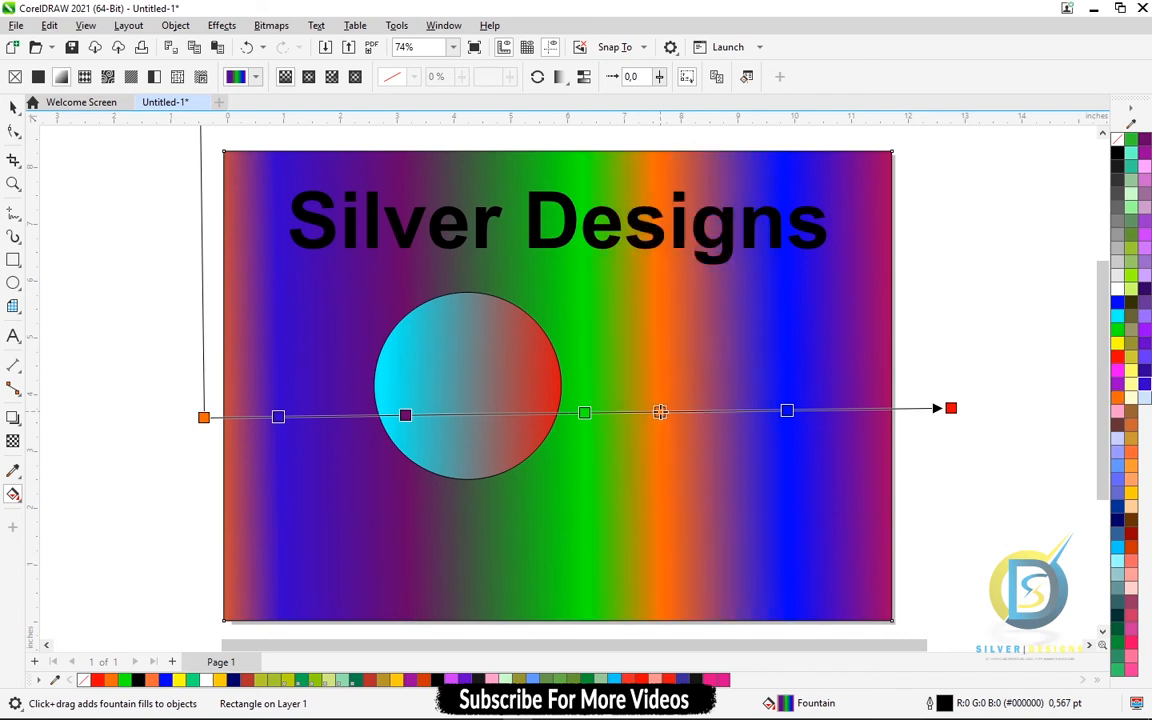
Step: Undo the extra color nodes added to the background rectangle's fountain fill
left_click(13, 106)
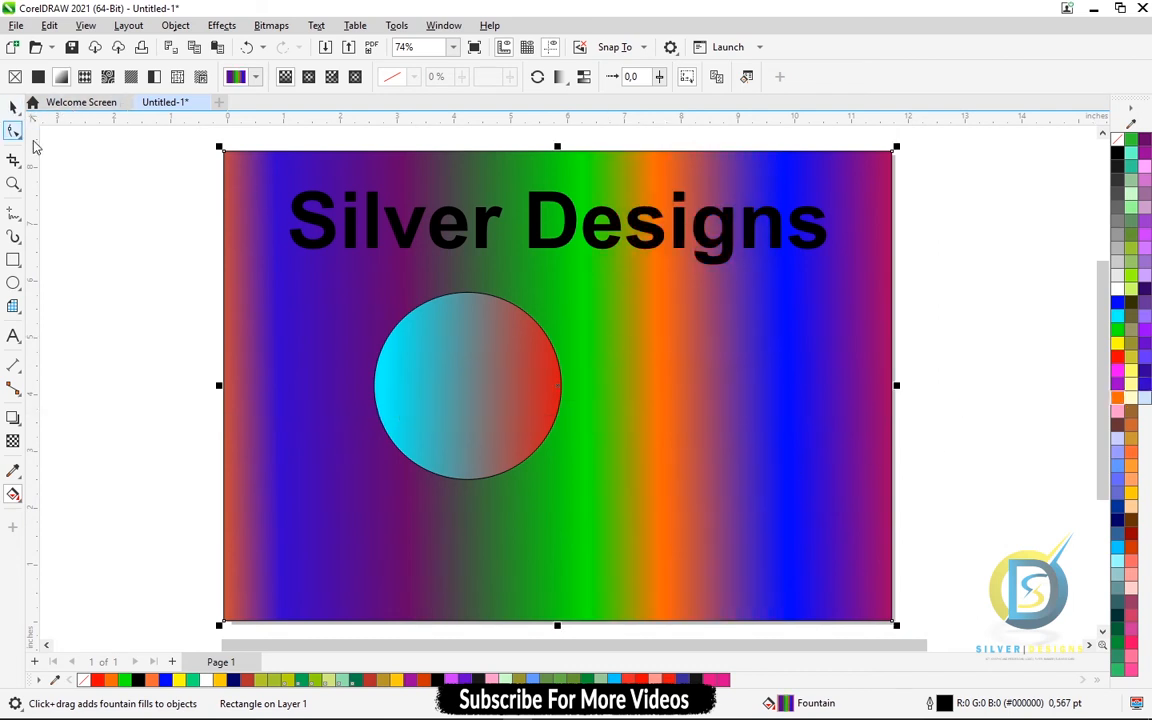
left_click(195, 317)
left_click(479, 404)
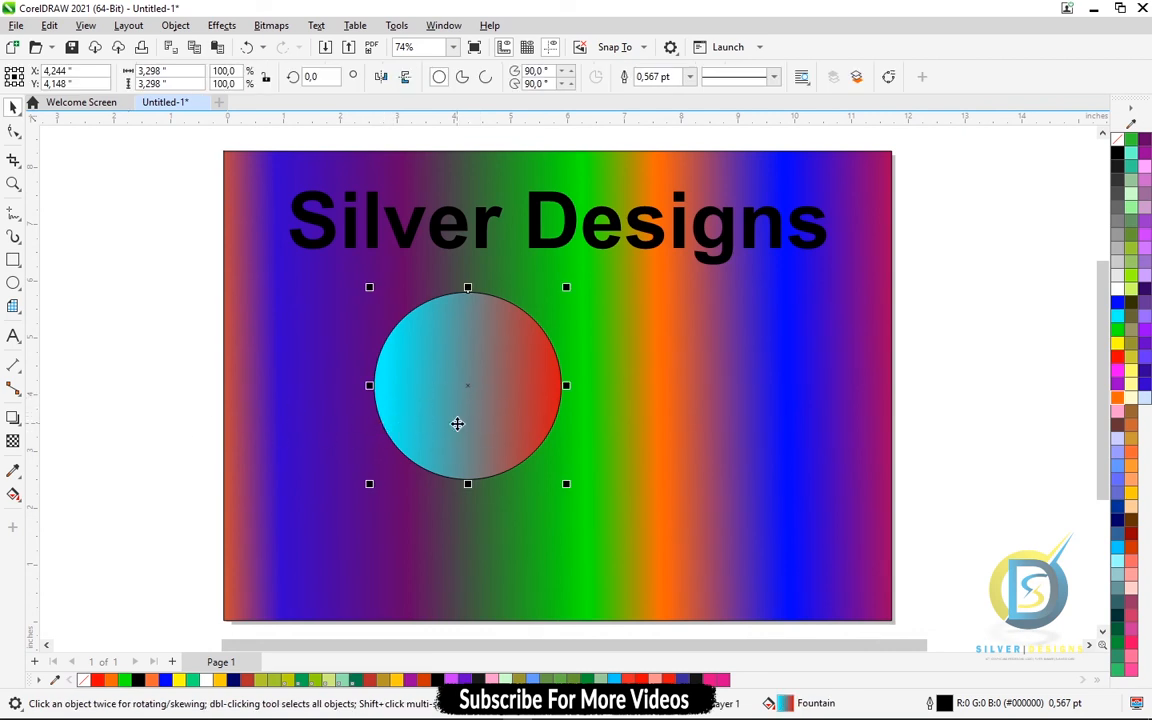
key("ctrl+z")
key("ctrl+z")
key("ctrl+z")
key("ctrl+z")
key("ctrl+z")
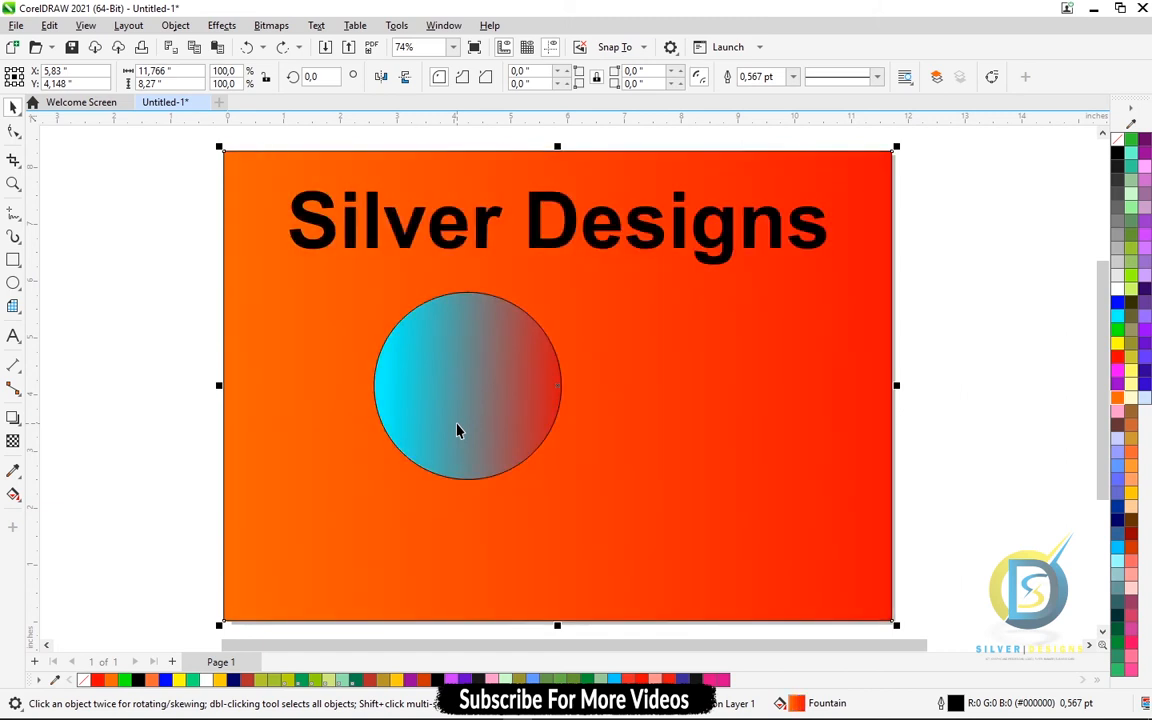
Step: Delete the circle and draw a square about 3.88 inches wide centered below "Silver Designs"
left_click(495, 408)
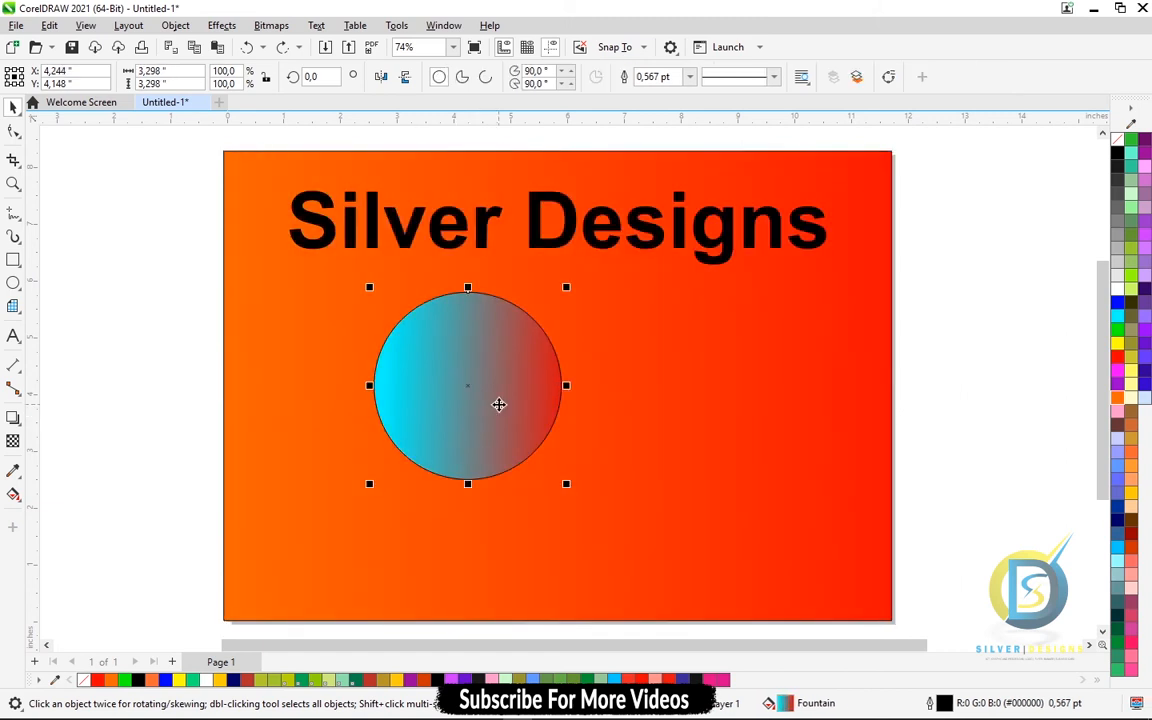
key("Delete")
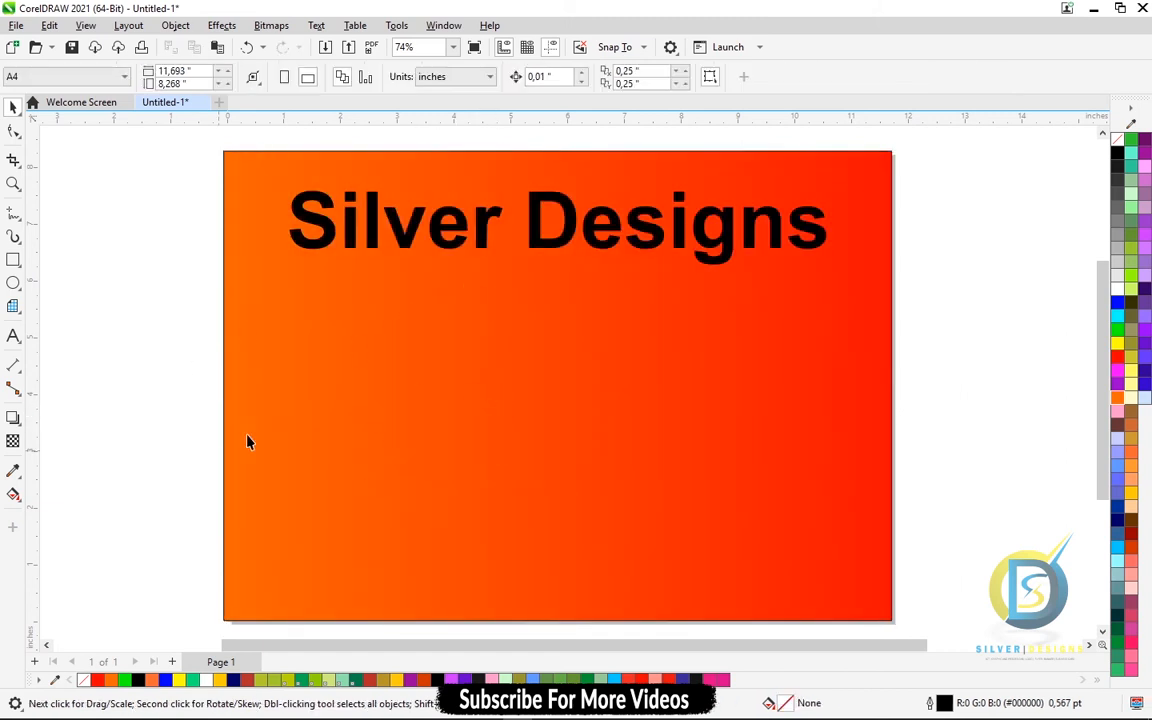
left_click(13, 260)
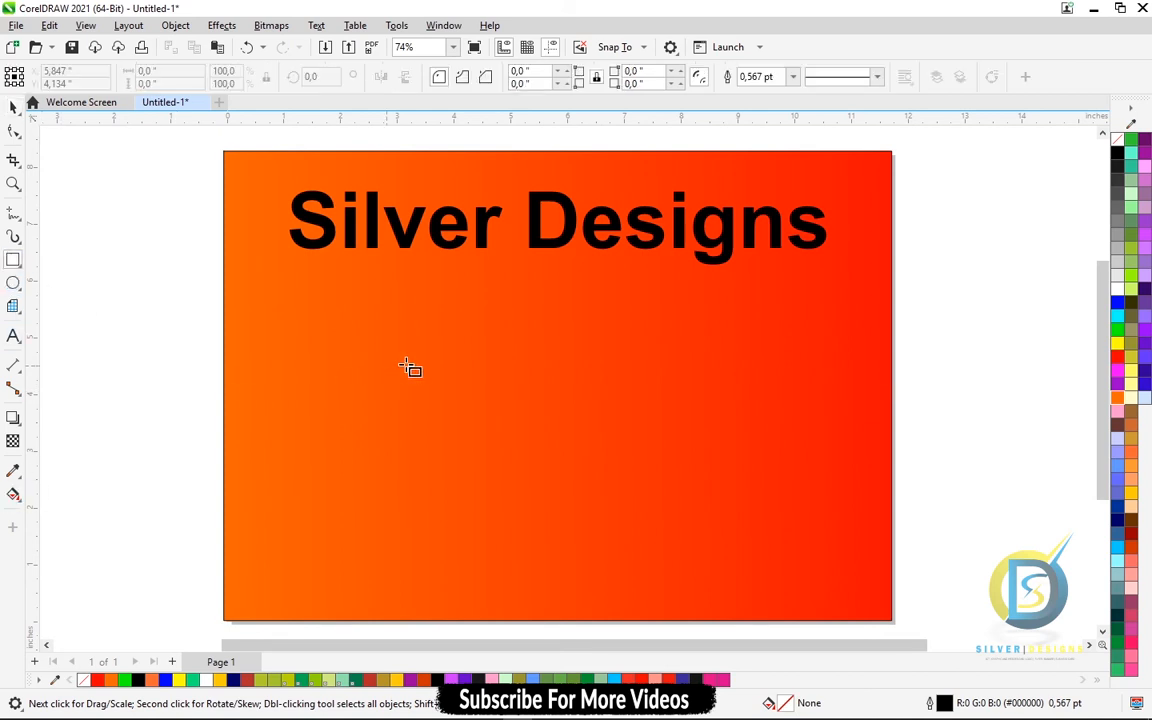
left_click_drag(440, 371, 659, 590)
left_click_drag(551, 482, 541, 428)
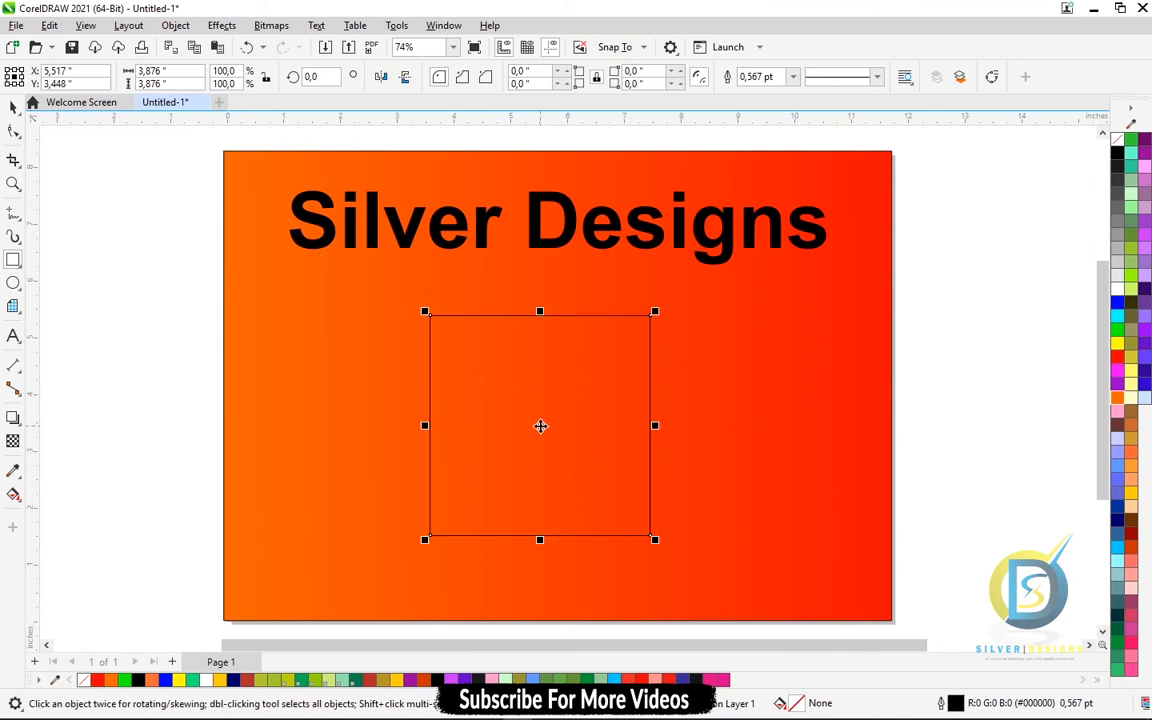
Step: Give the square a horizontal fountain fill from dark red to blue, shifting its midpoint slightly toward the blue end
left_click(13, 494)
left_click_drag(430, 404, 697, 404)
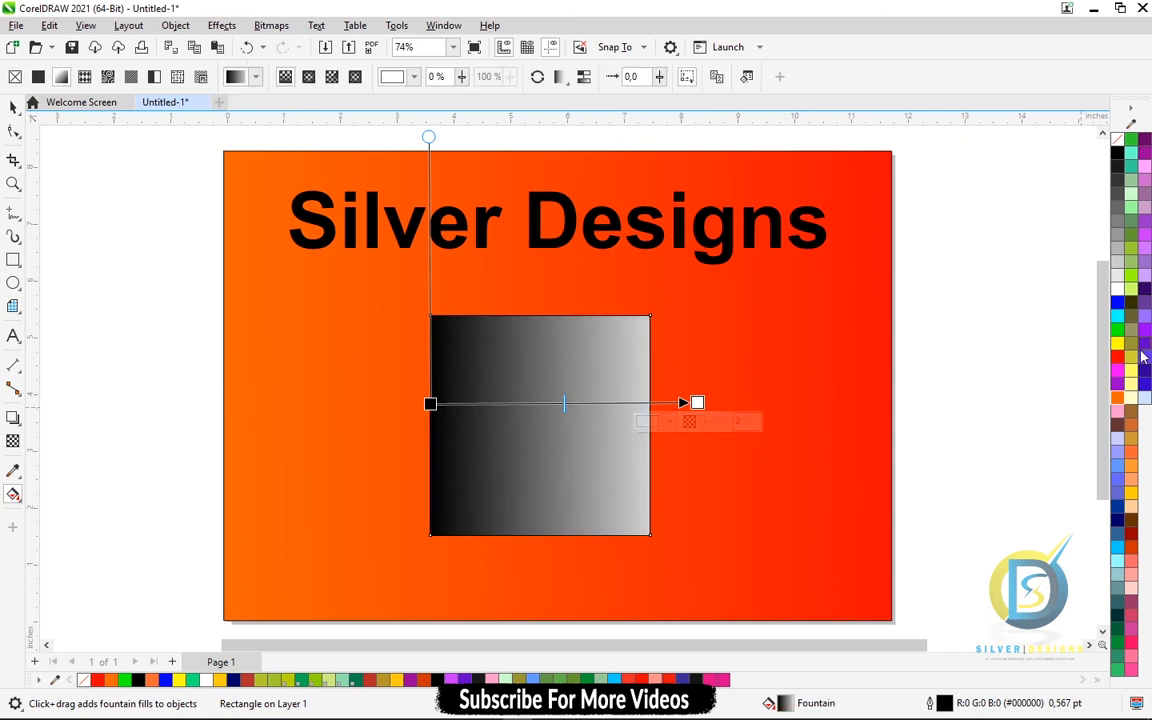
left_click_drag(1117, 303, 697, 403)
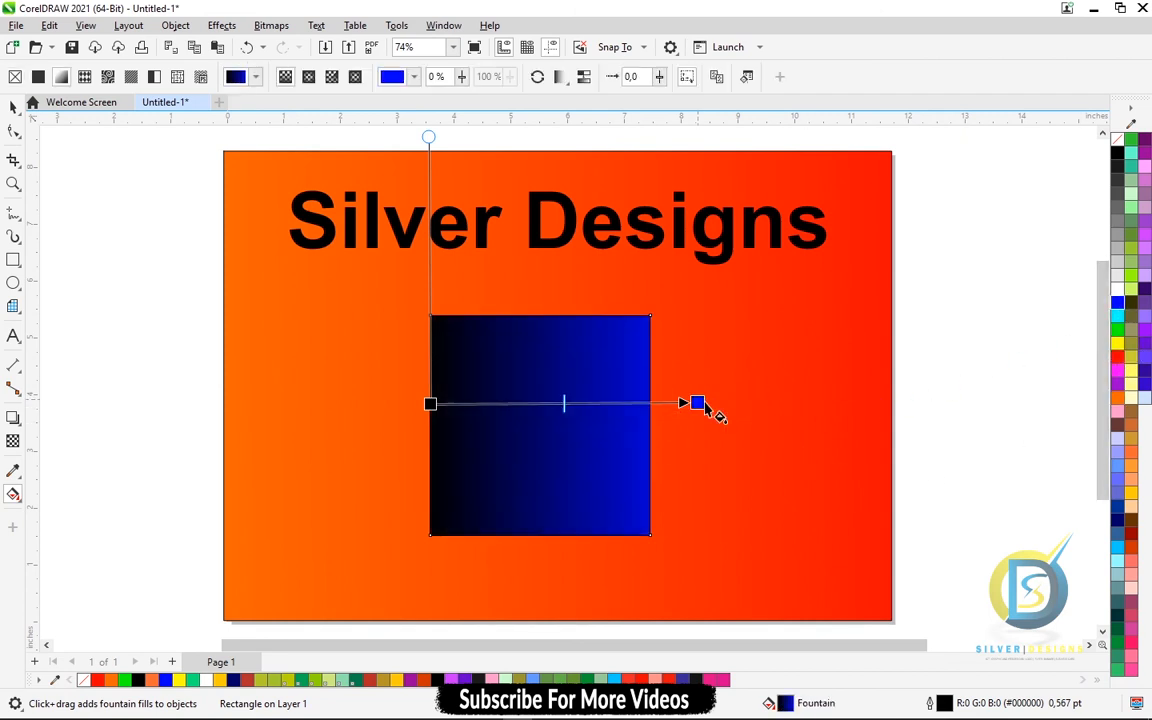
left_click_drag(1131, 536, 430, 404)
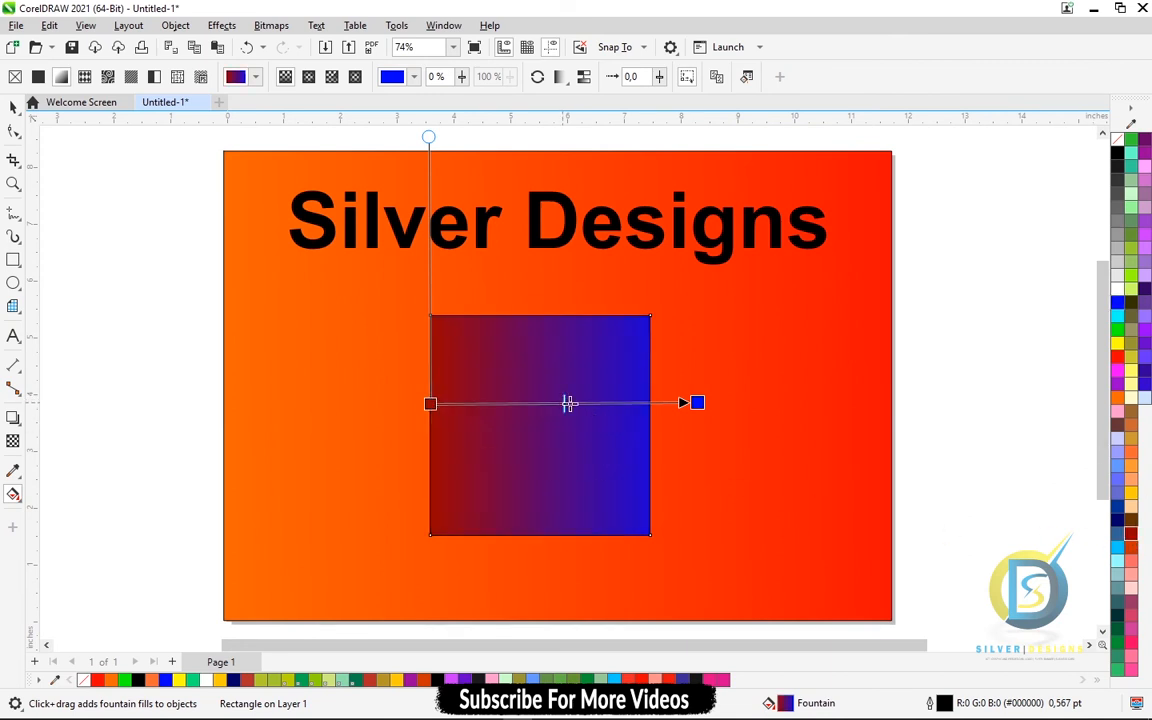
left_click(582, 403)
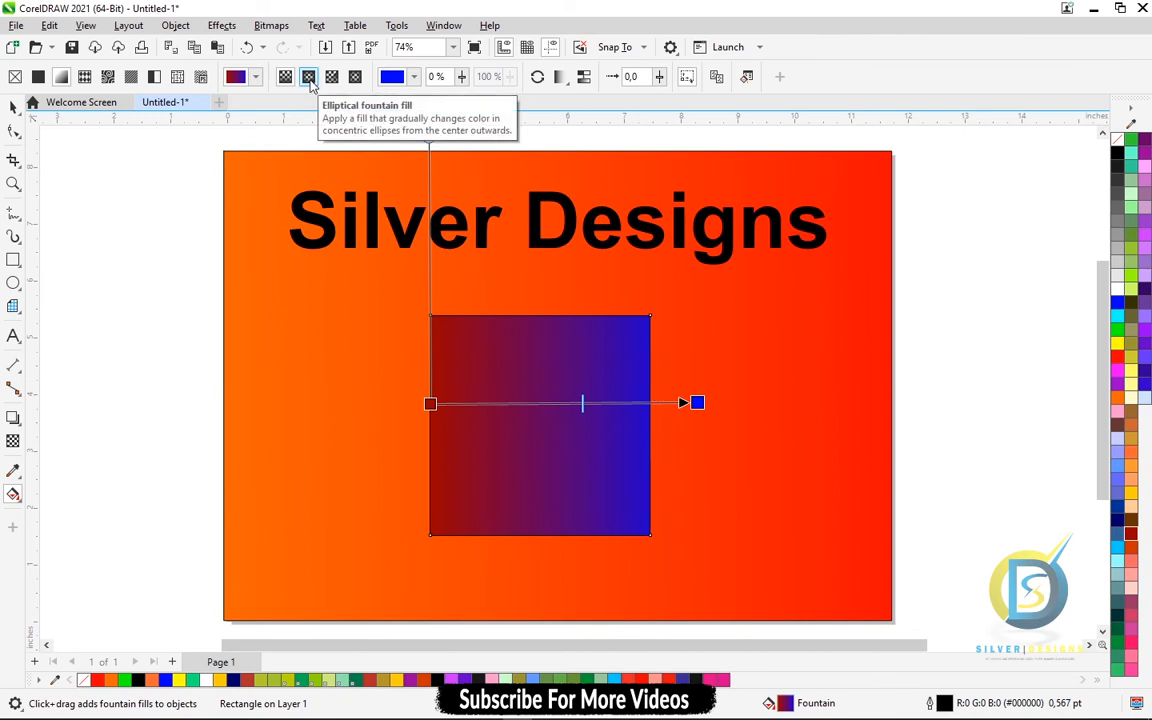
Step: Switch the square's fill to an elliptical fountain fill and move its center node to the middle of the square
left_click(307, 80)
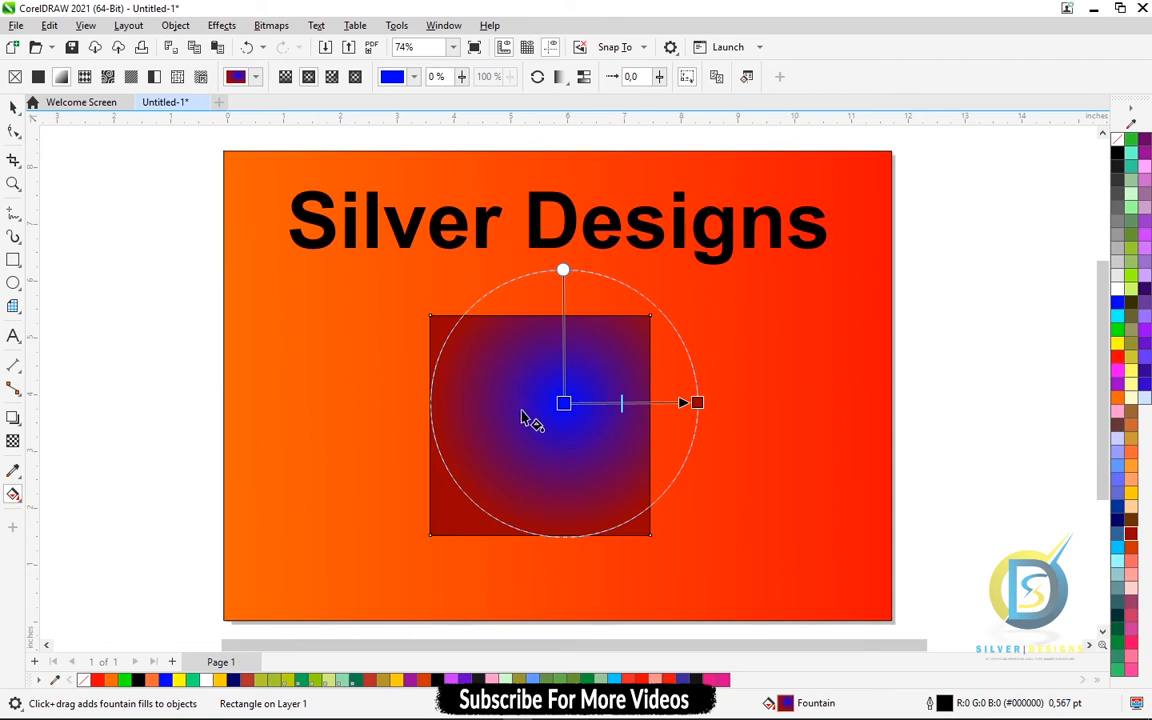
left_click_drag(564, 403, 540, 424)
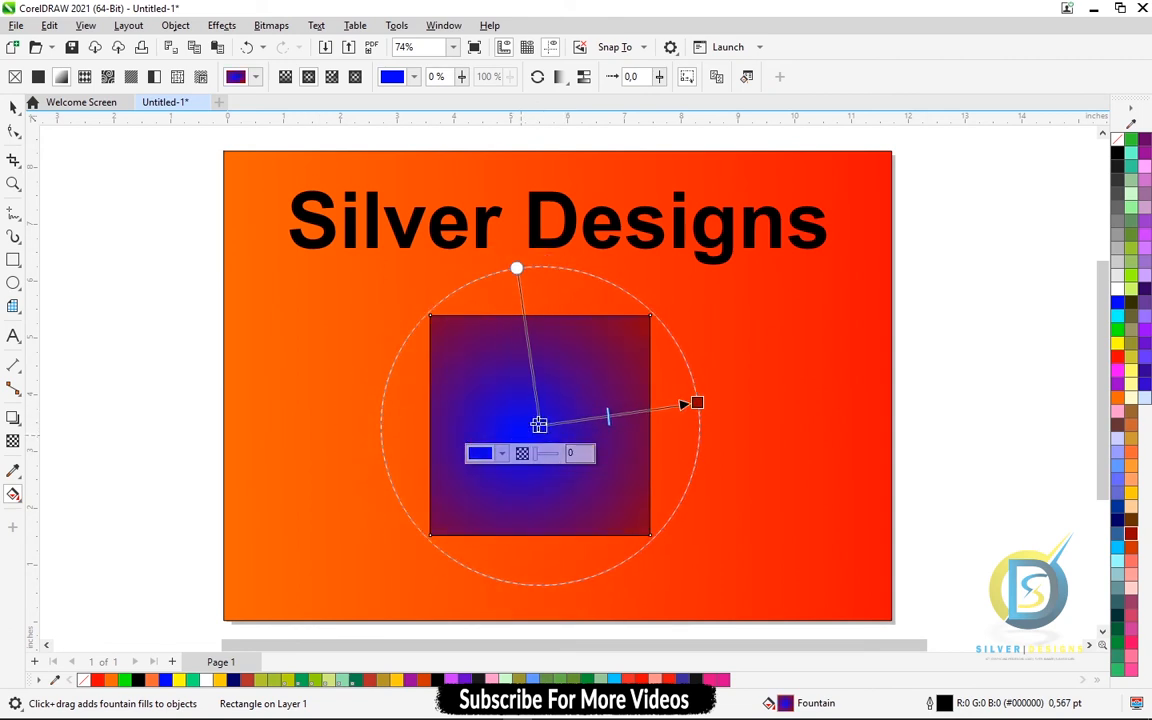
left_click(584, 80)
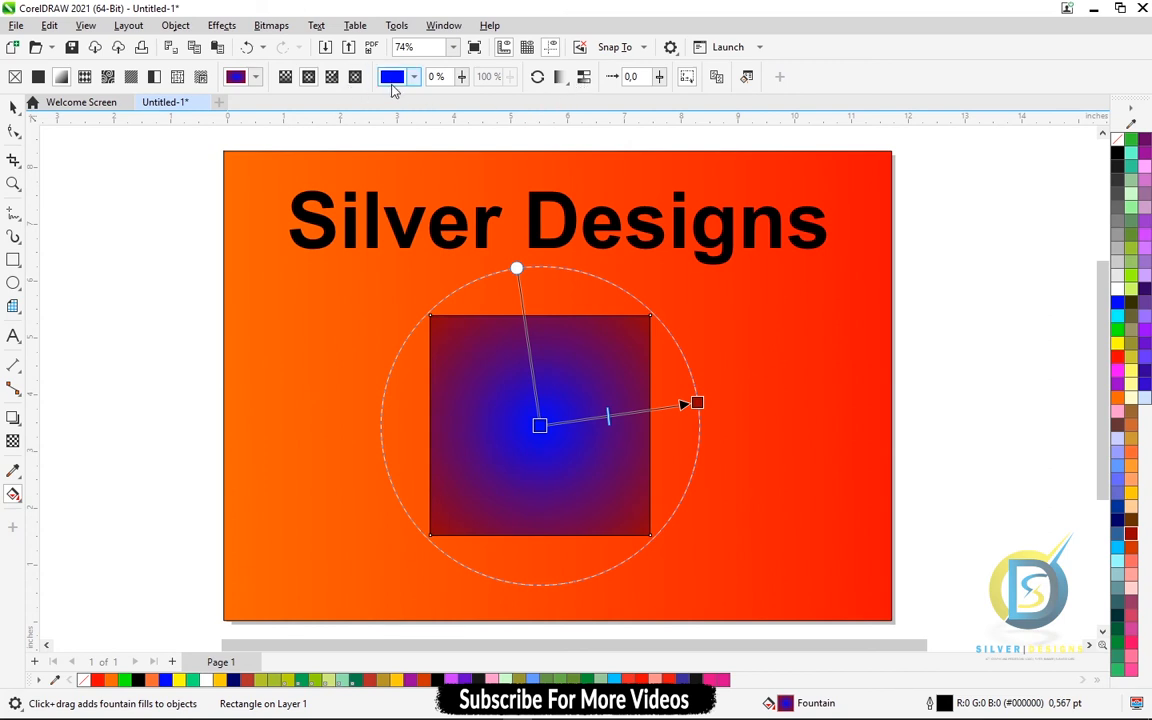
Step: Try light blue and dark teal for the elliptical fill's center node, then recolor it green using the RGB color viewer
left_click(414, 78)
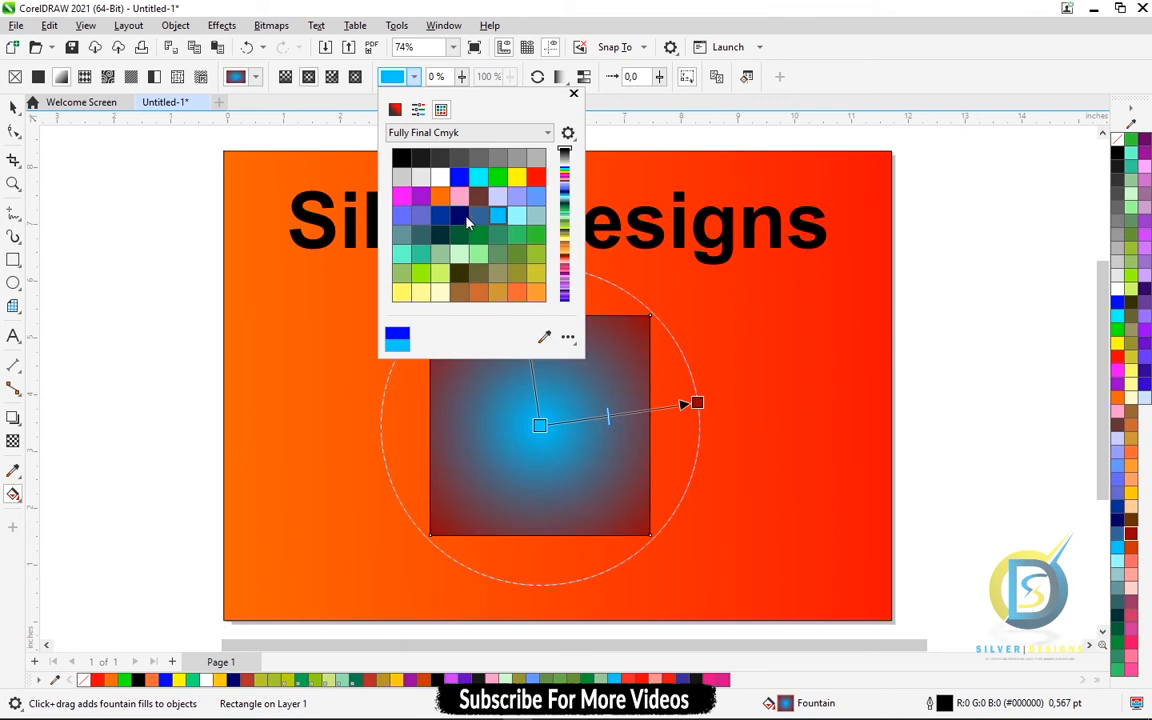
left_click(440, 216)
left_click(435, 241)
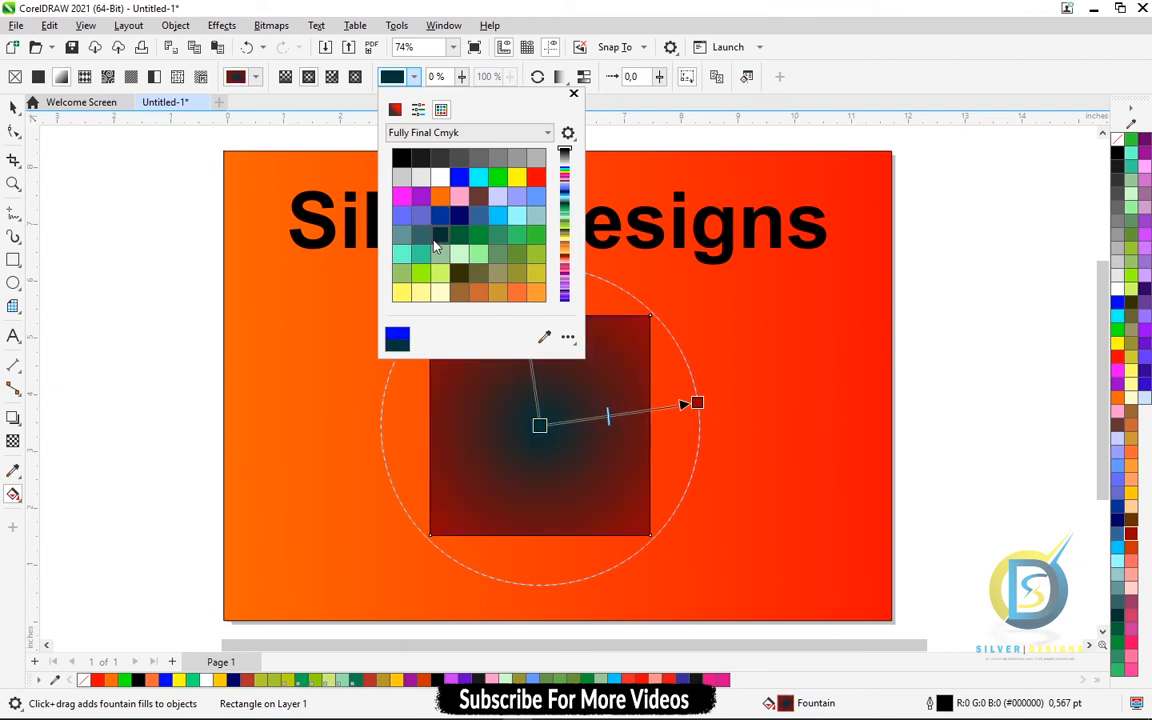
left_click(396, 110)
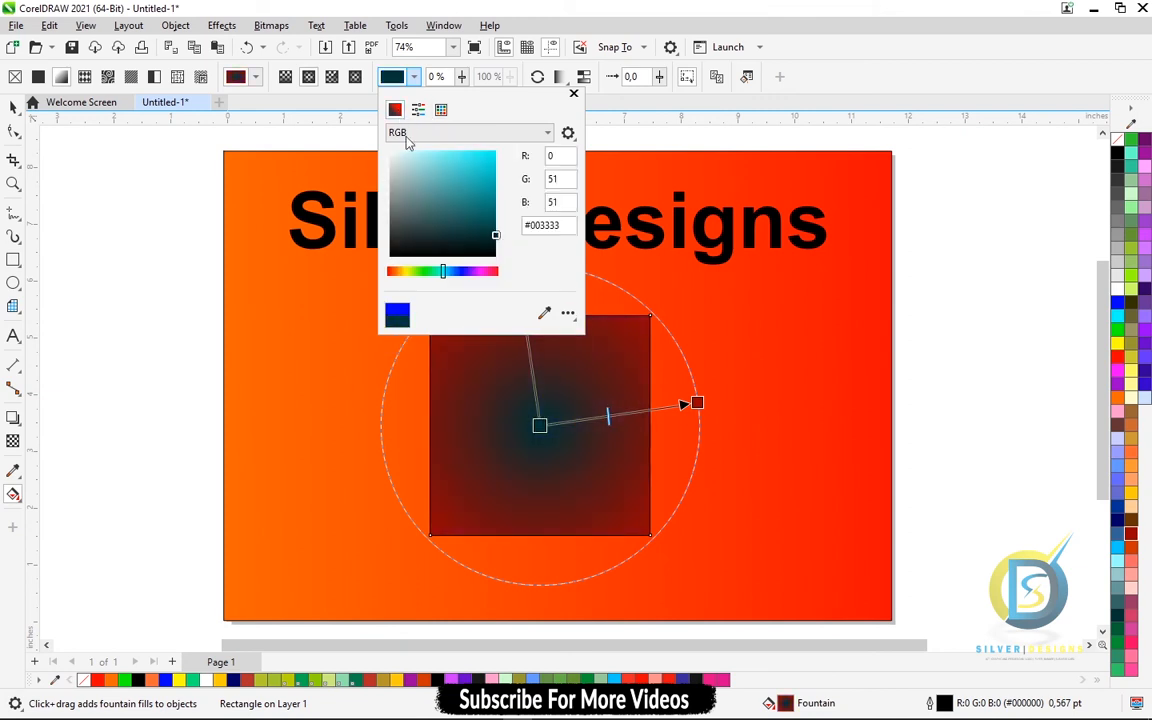
mouse_move(452, 276)
left_mouse_down()
mouse_move(428, 277)
mouse_move(487, 155)
mouse_move(465, 167)
mouse_move(478, 174)
left_mouse_up()
Step: Try a conical fountain fill on the square, then change it to a rectangular fountain fill
left_click(336, 84)
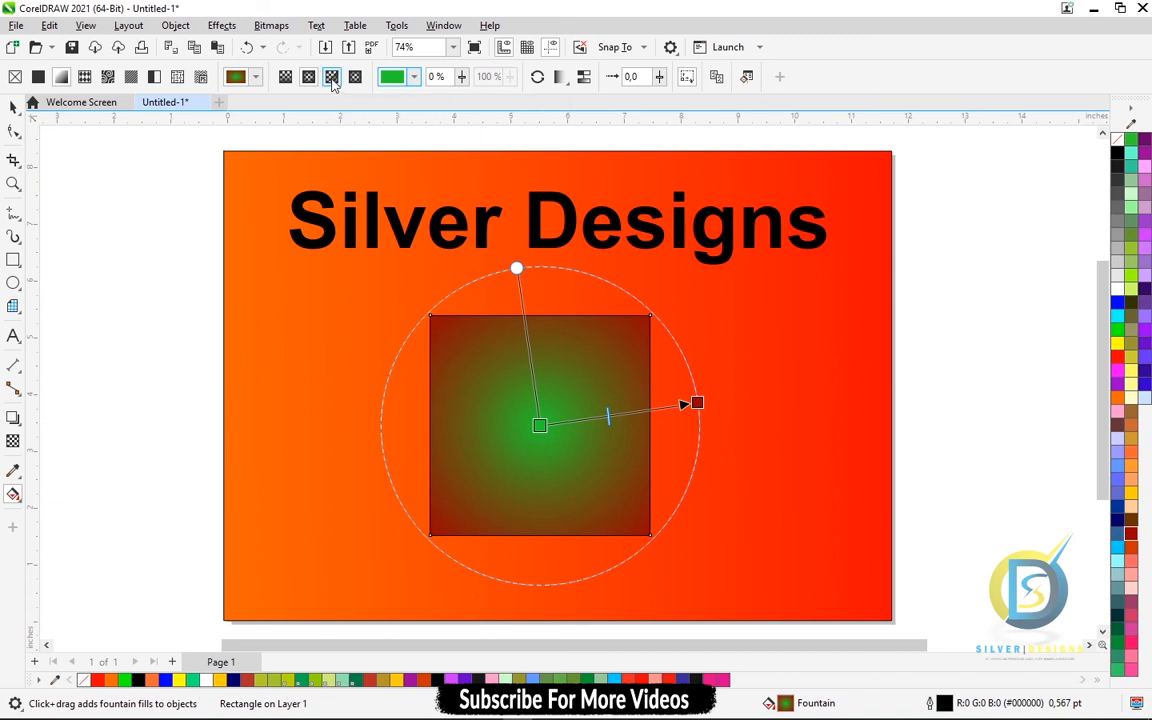
left_click(334, 84)
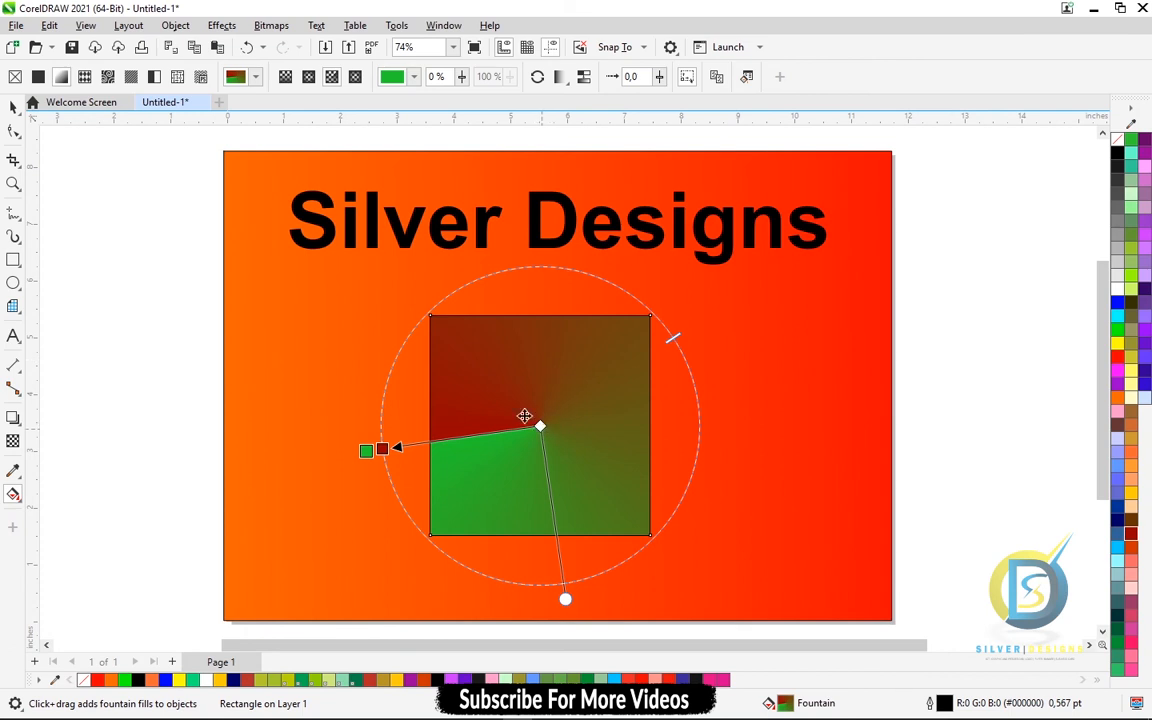
left_click(355, 78)
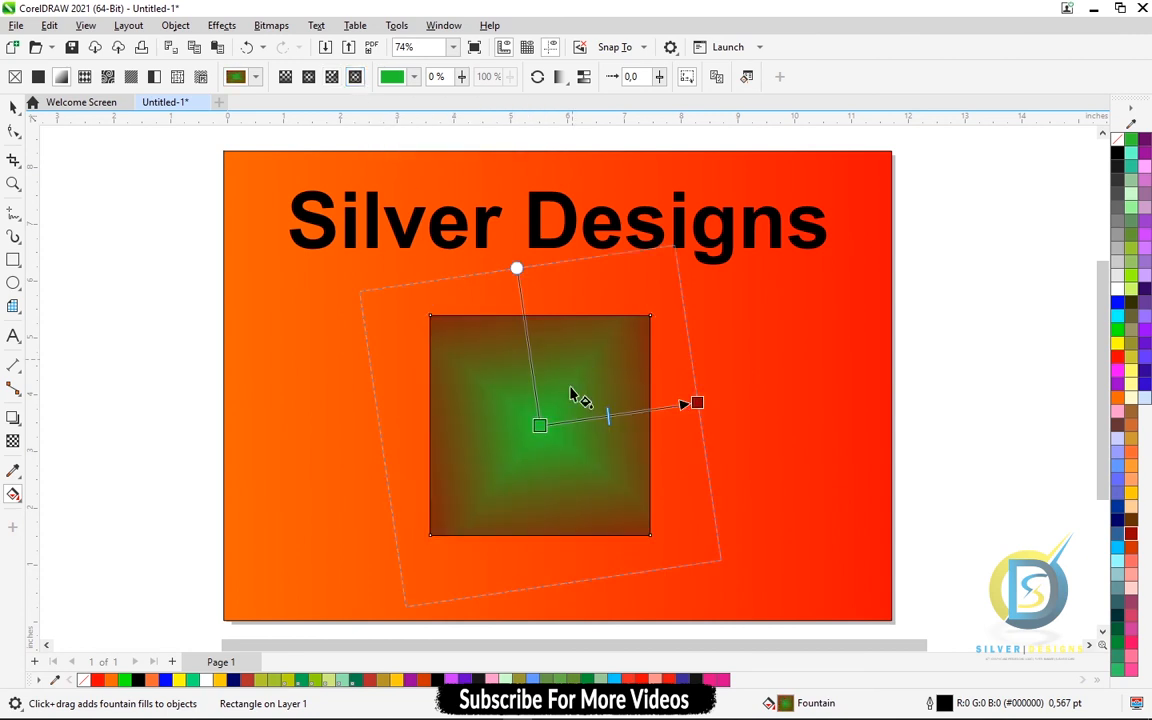
mouse_move(540, 426)
left_mouse_down()
mouse_move(532, 437)
mouse_move(540, 425)
left_mouse_up()
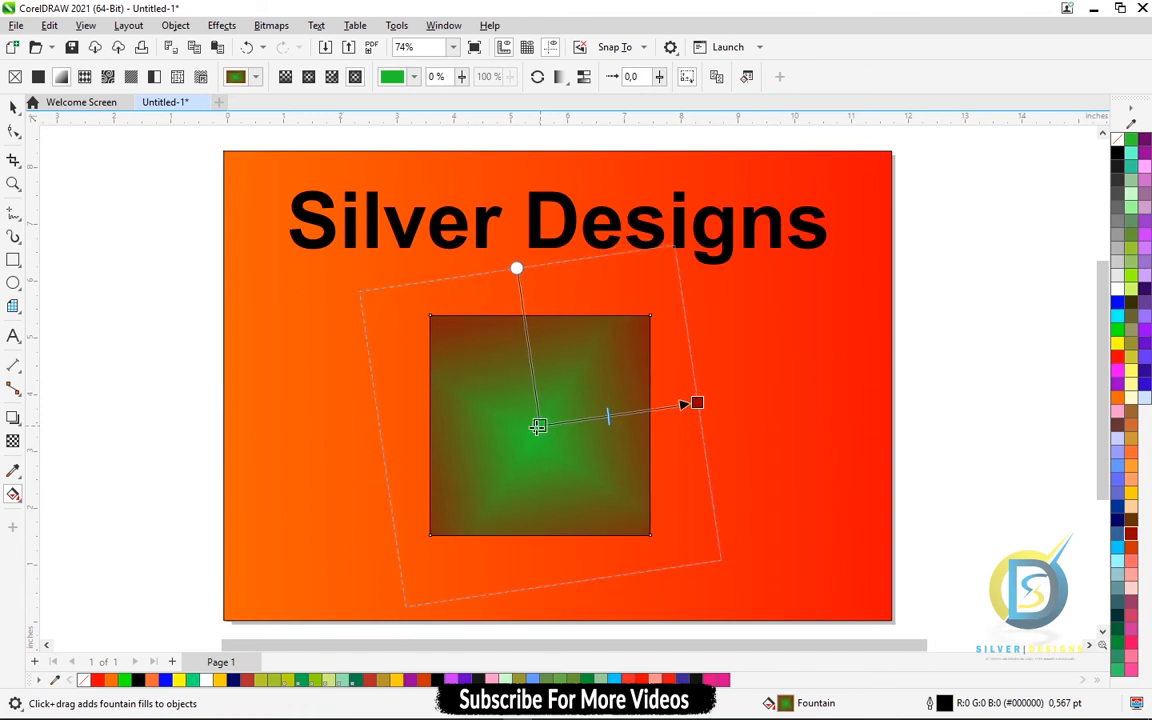
Step: Try removing the square's fill, undo that, and apply a uniform fill instead
left_click(16, 82)
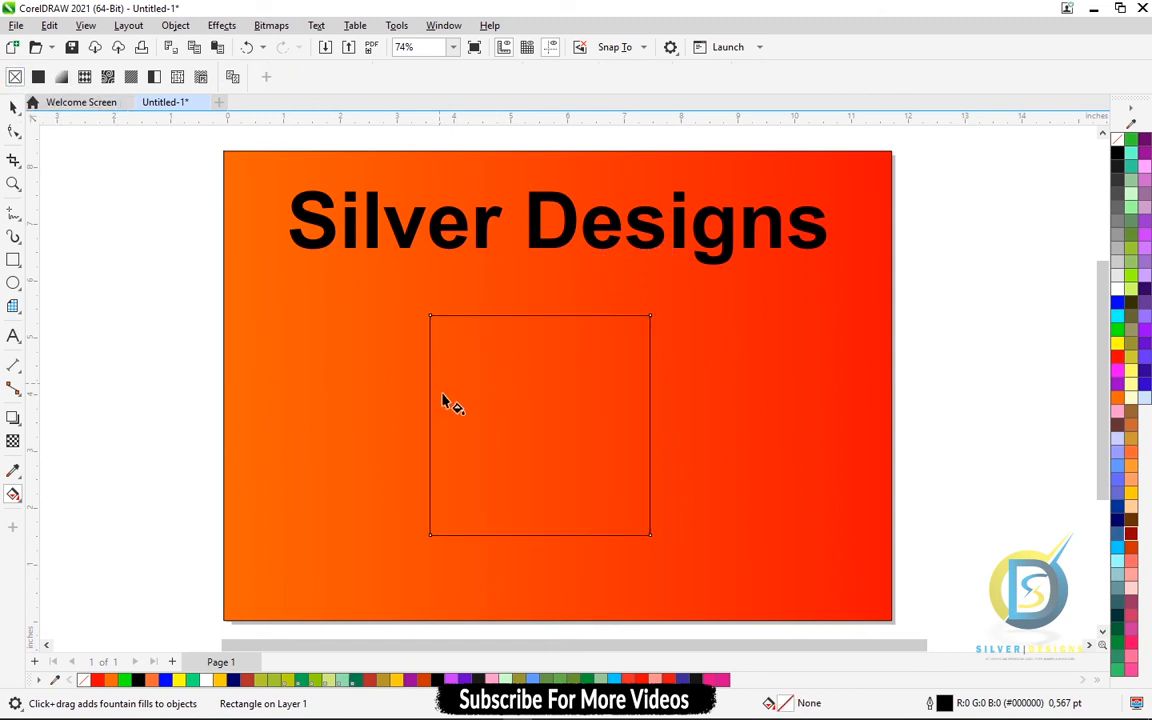
key("ctrl+z")
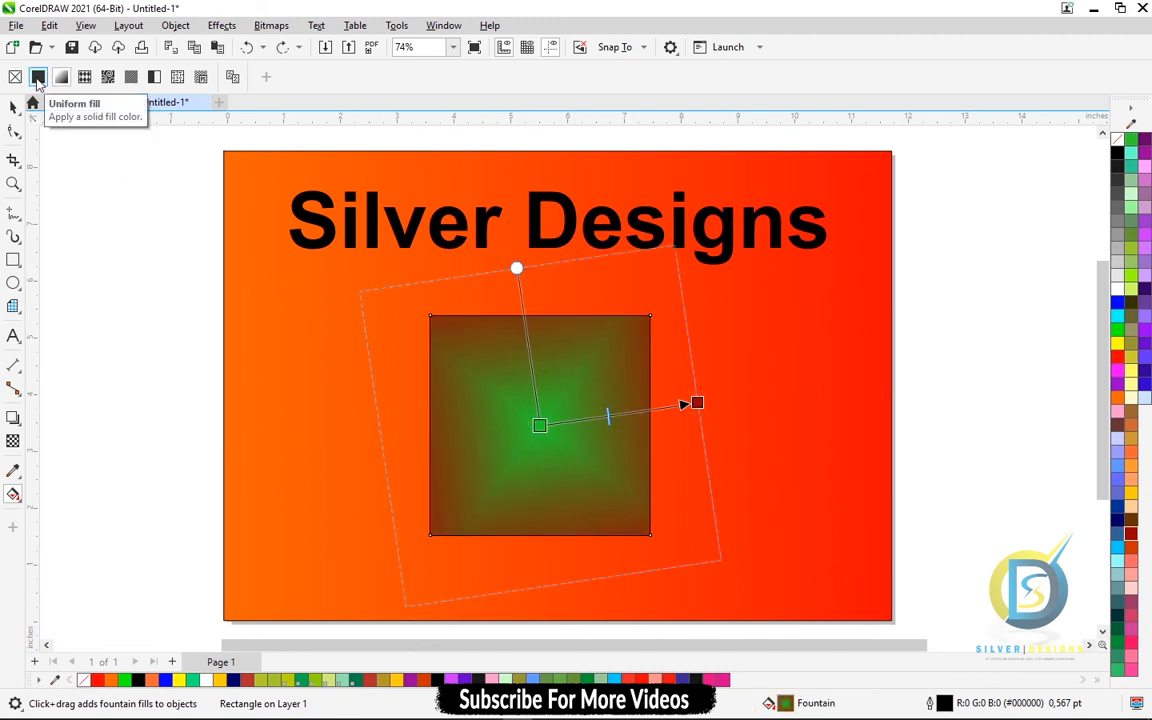
left_click(38, 78)
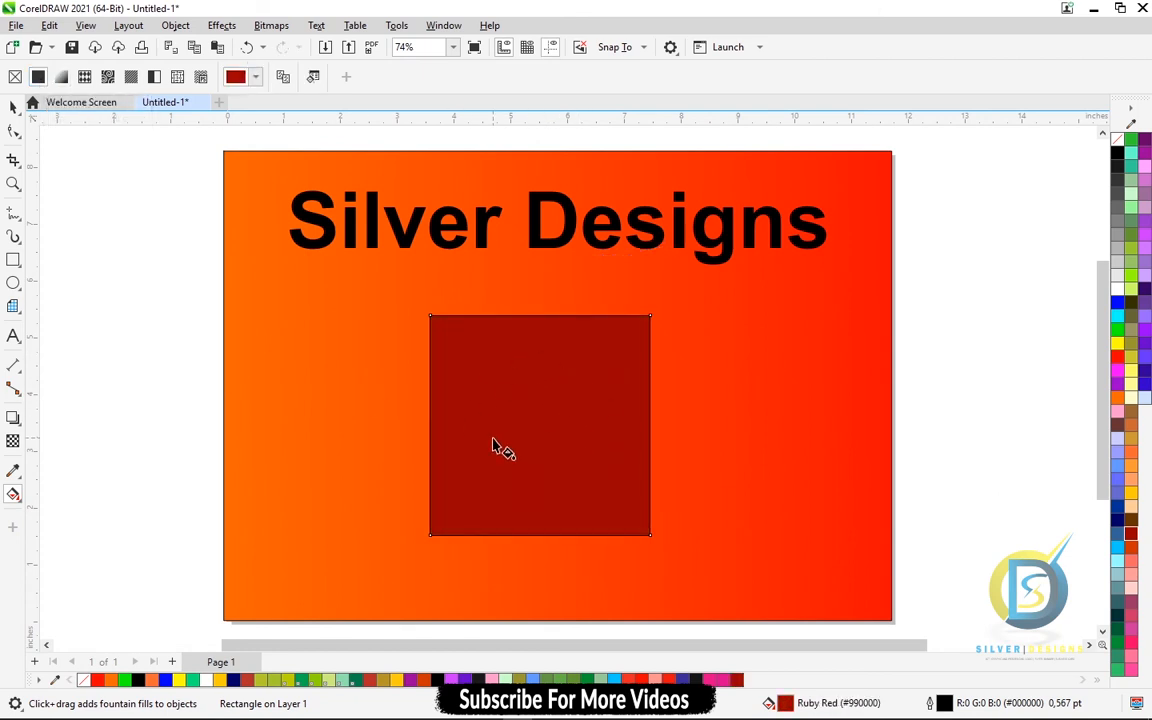
Step: Try several palette colors for the square's uniform fill, finishing with Forest Green
left_click(254, 79)
left_click(304, 158)
left_click(362, 158)
left_click(305, 158)
left_click(381, 158)
left_click(381, 215)
left_click(306, 236)
left_click(310, 217)
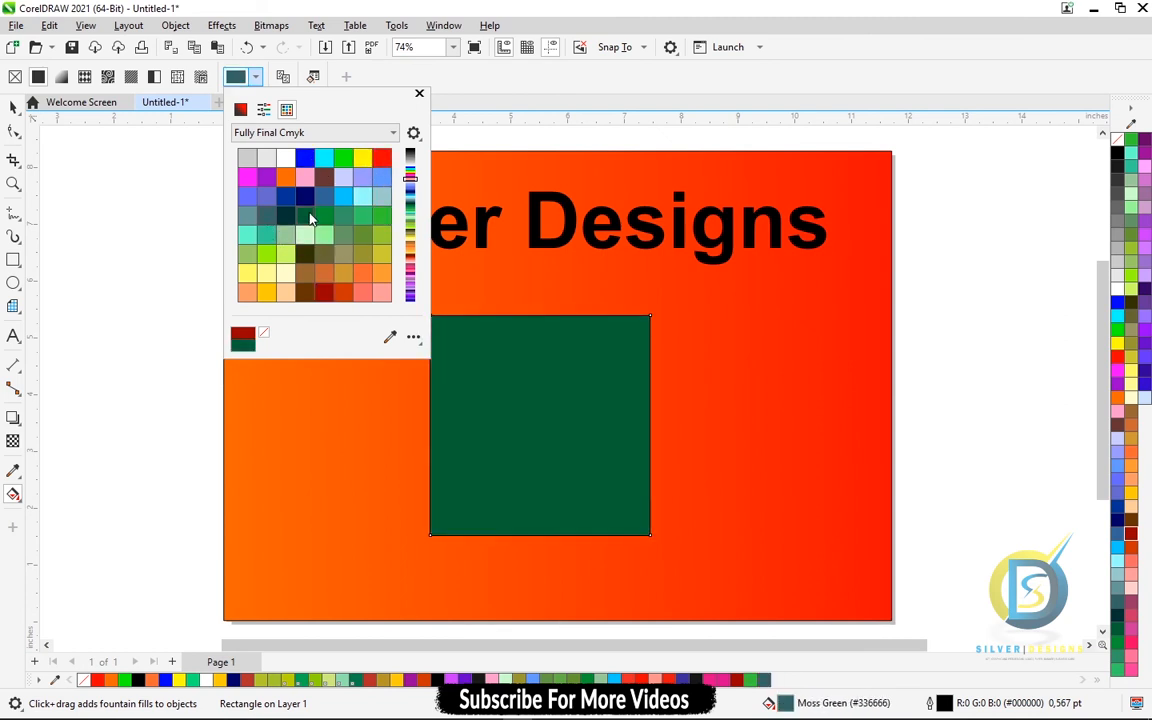
left_click(266, 215)
left_click(199, 257)
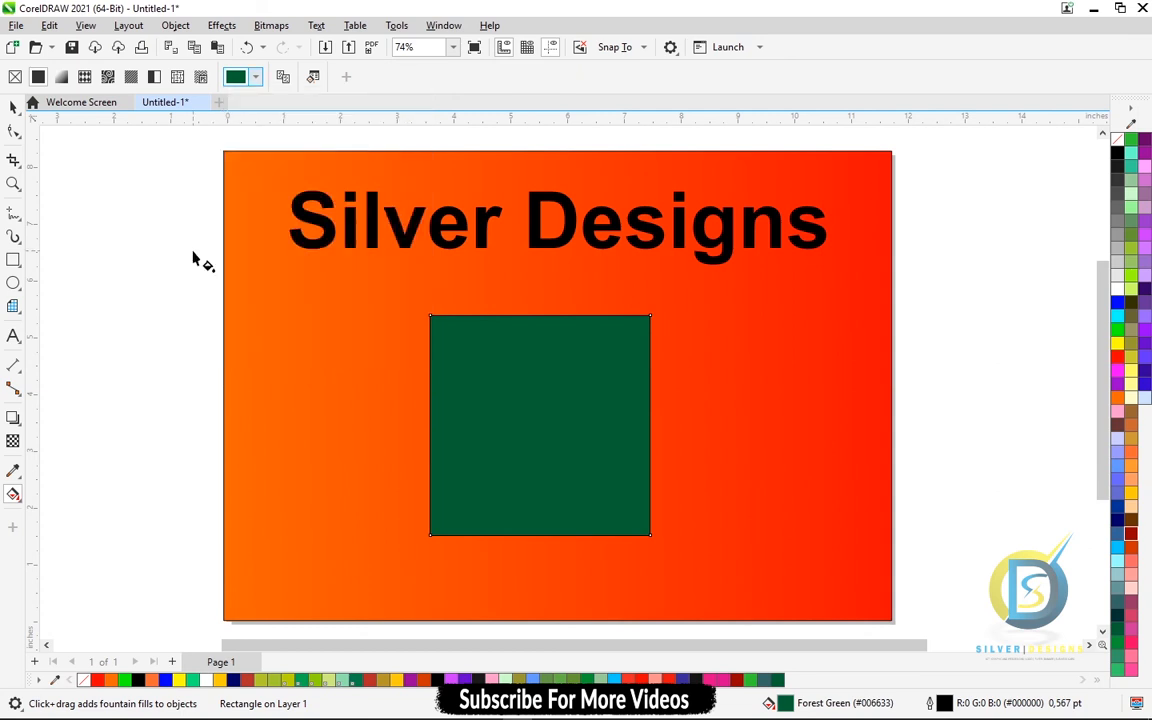
Step: Undo the uniform fill and its color changes on the square, back to the rectangular fountain fill
key("ctrl+z")
key("ctrl+z")
key("ctrl+z")
key("ctrl+z")
key("ctrl+z")
key("ctrl+z")
key("ctrl+z")
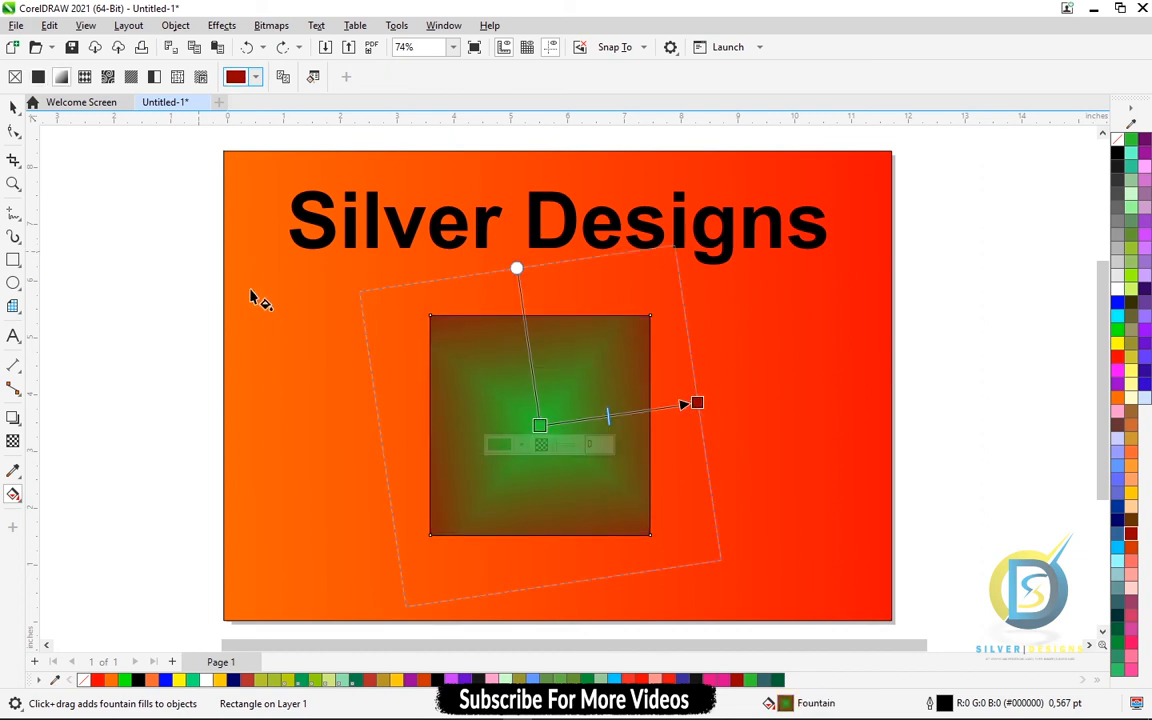
Step: Try a vector pattern fill and a bitmap pattern fill on the square, testing and undoing an offset of the bitmap pattern
left_click(86, 79)
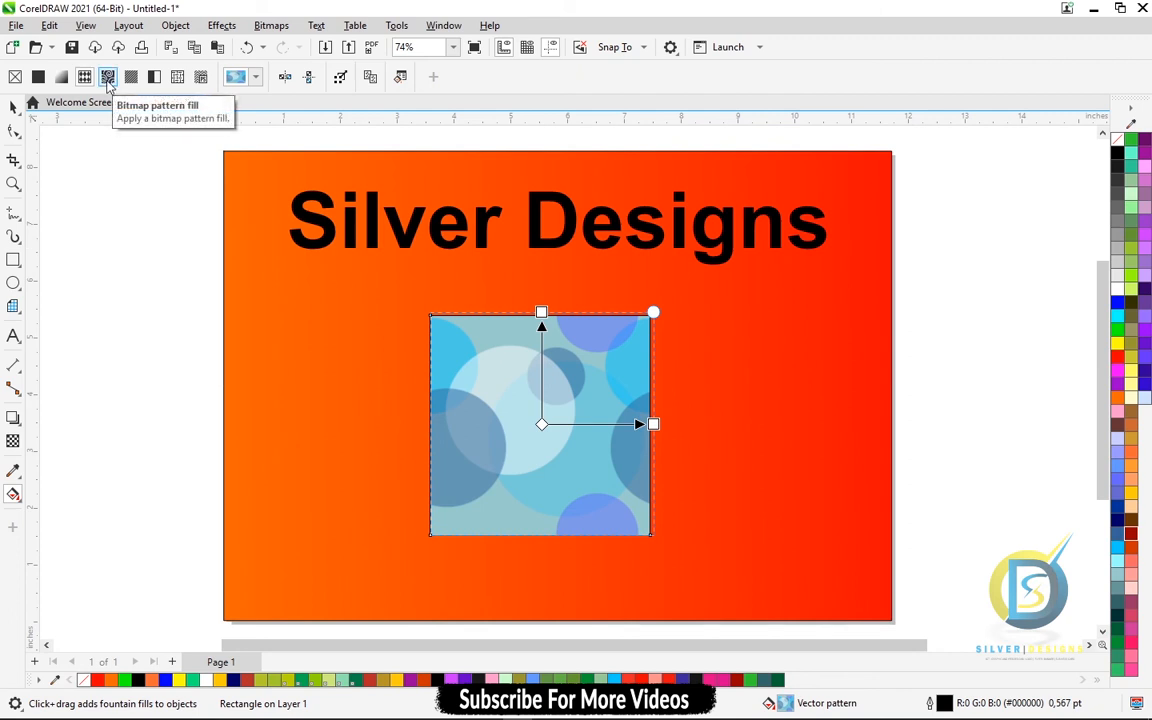
left_click(108, 85)
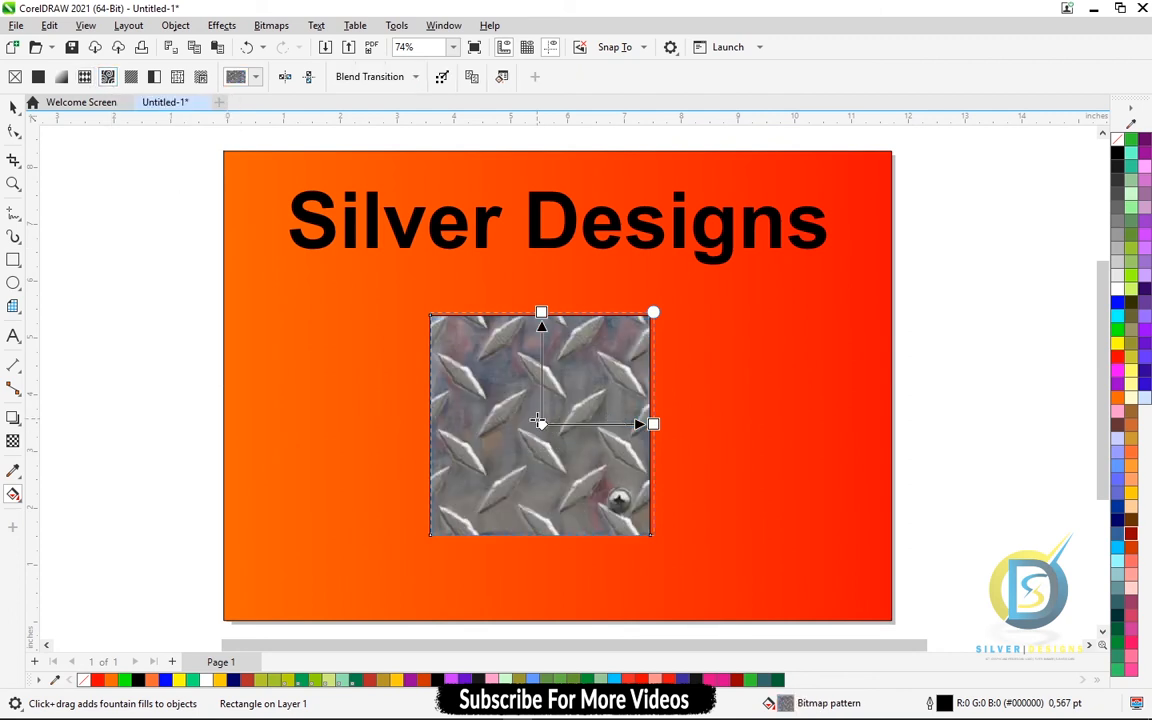
left_click_drag(541, 424, 607, 409)
key("ctrl+z")
Step: Try hatch, two-color pattern, texture and PostScript fills on the square in turn, undoing a fill adjustment at its corner
left_click(130, 82)
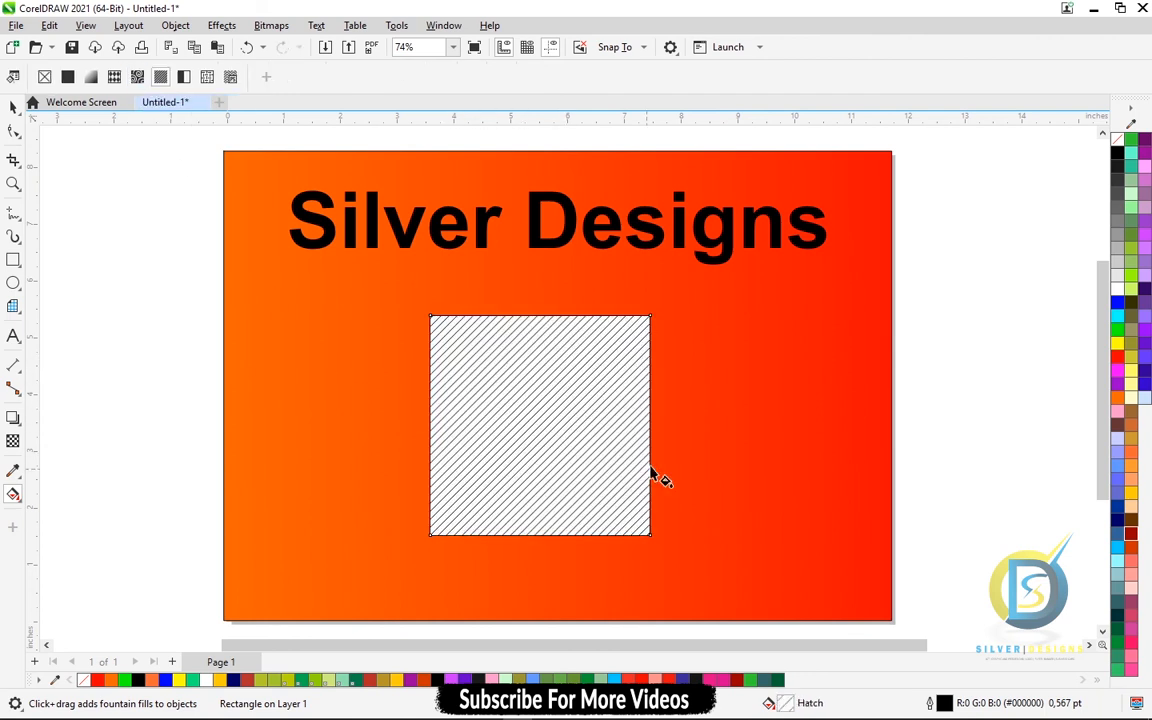
left_click(184, 79)
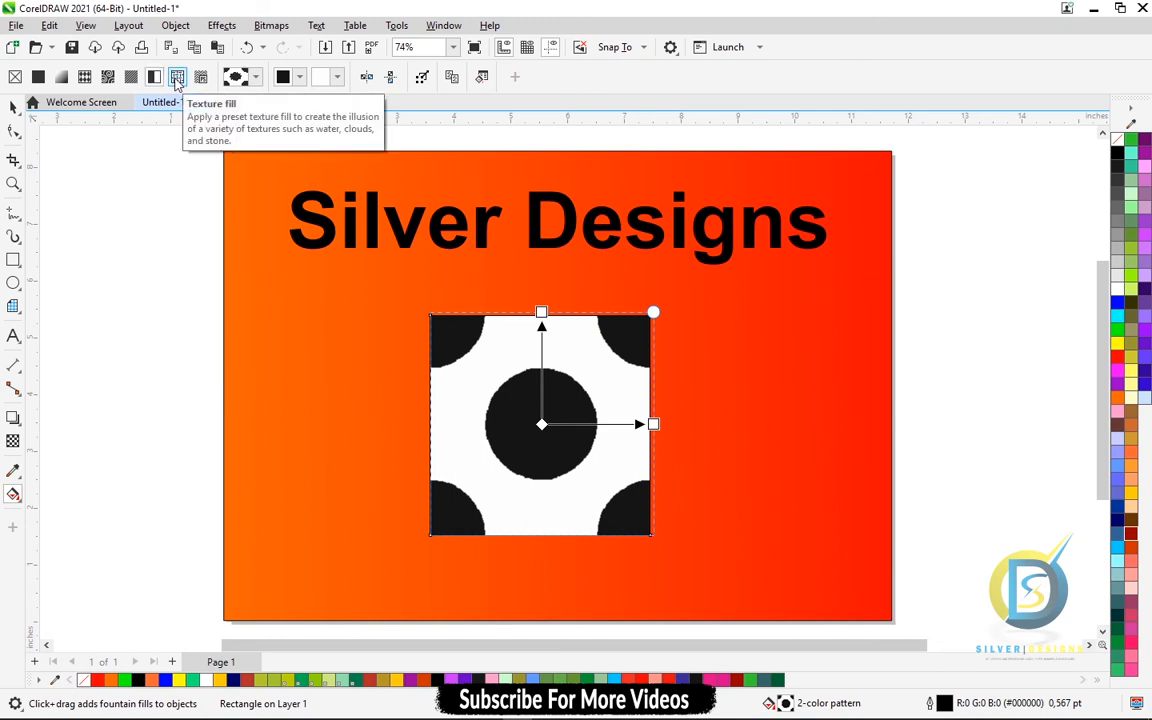
left_click(178, 80)
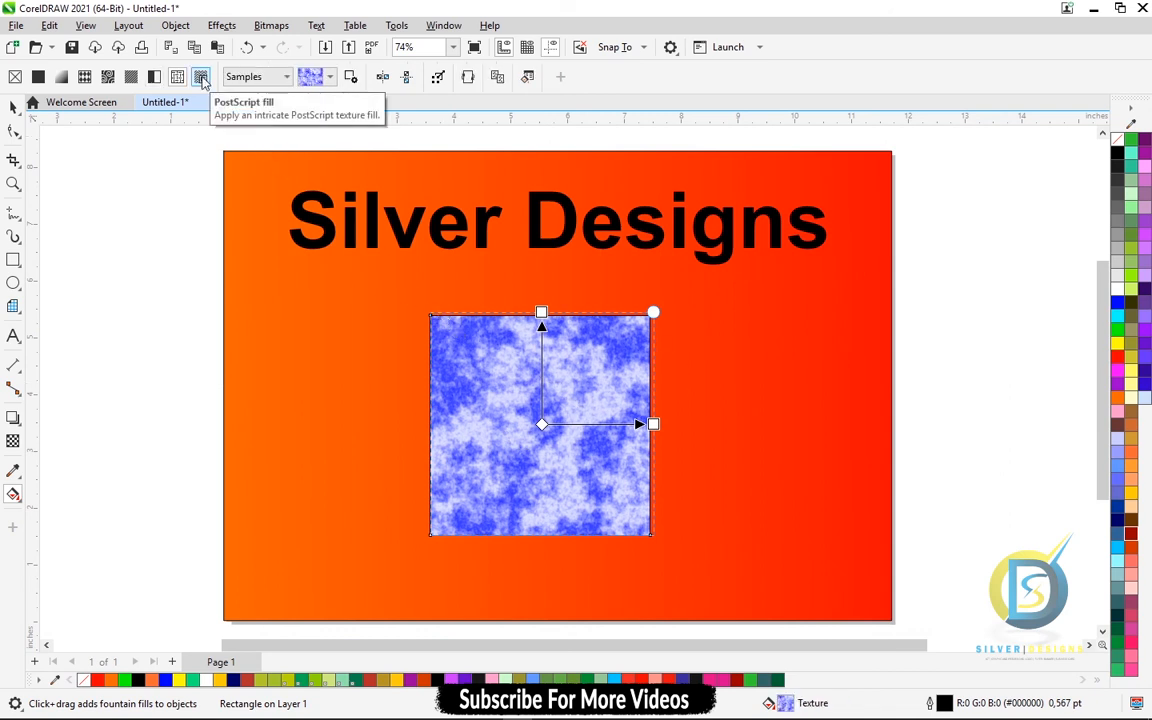
left_click(201, 80)
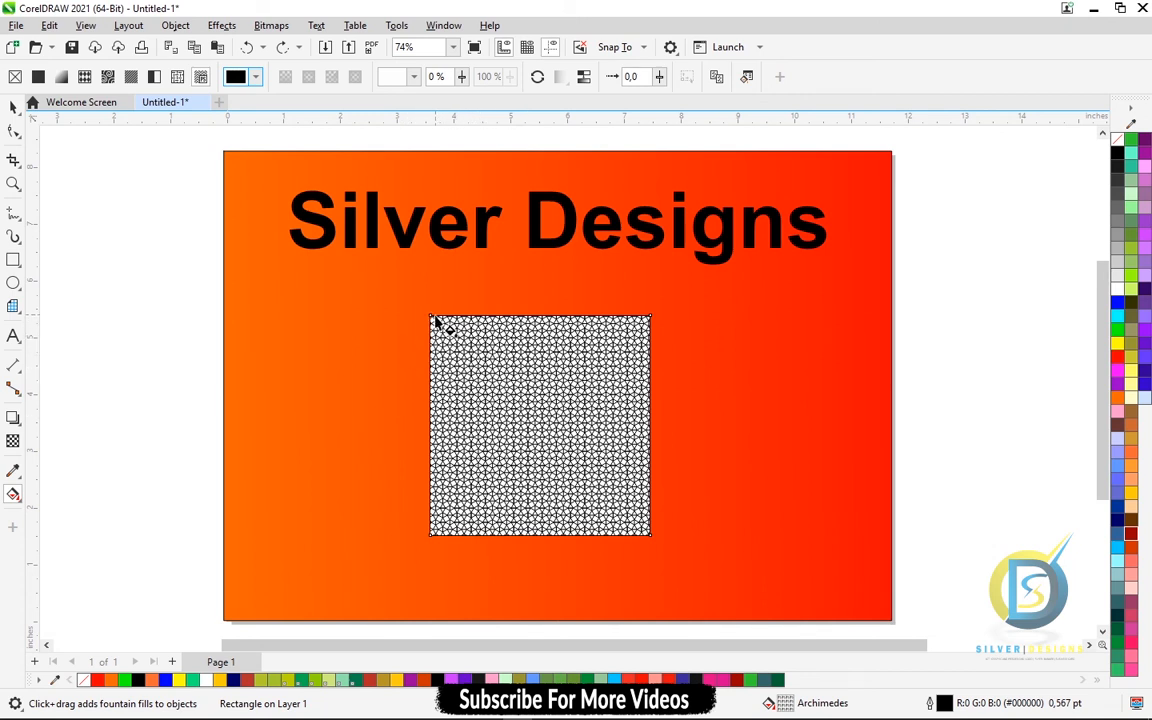
left_click_drag(432, 320, 411, 296)
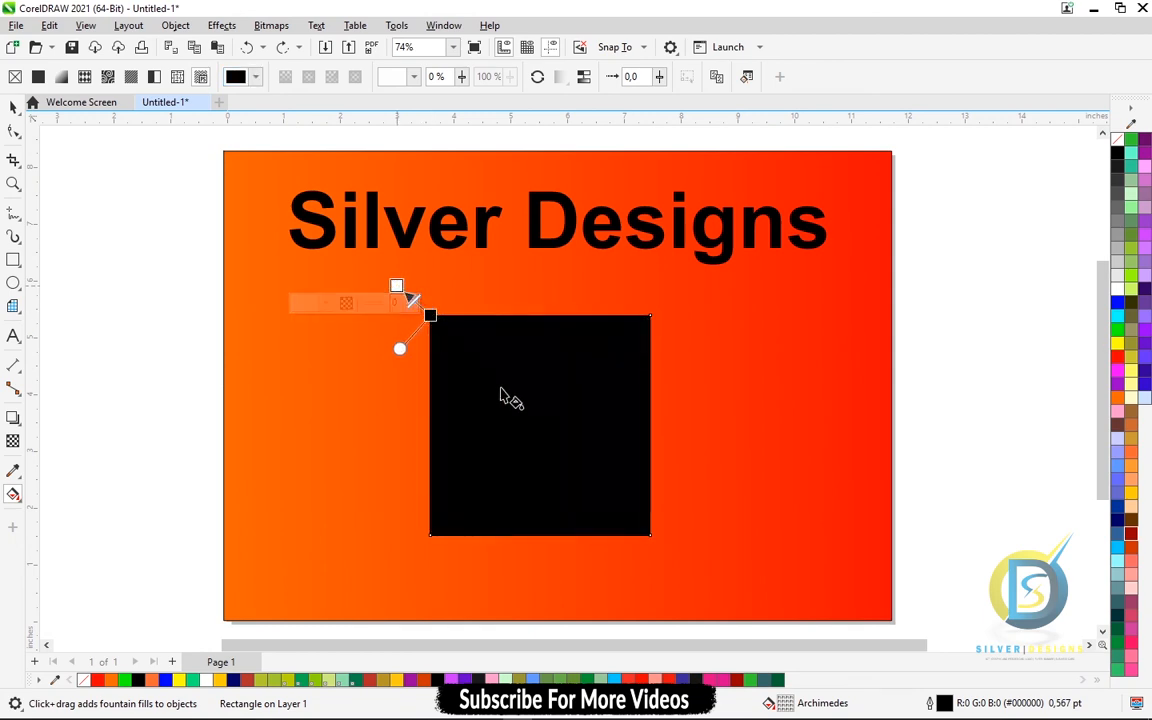
key("ctrl+z")
Step: Delete the square and draw a circle about 4.47 inches wide centered below "Silver Designs"
key("space")
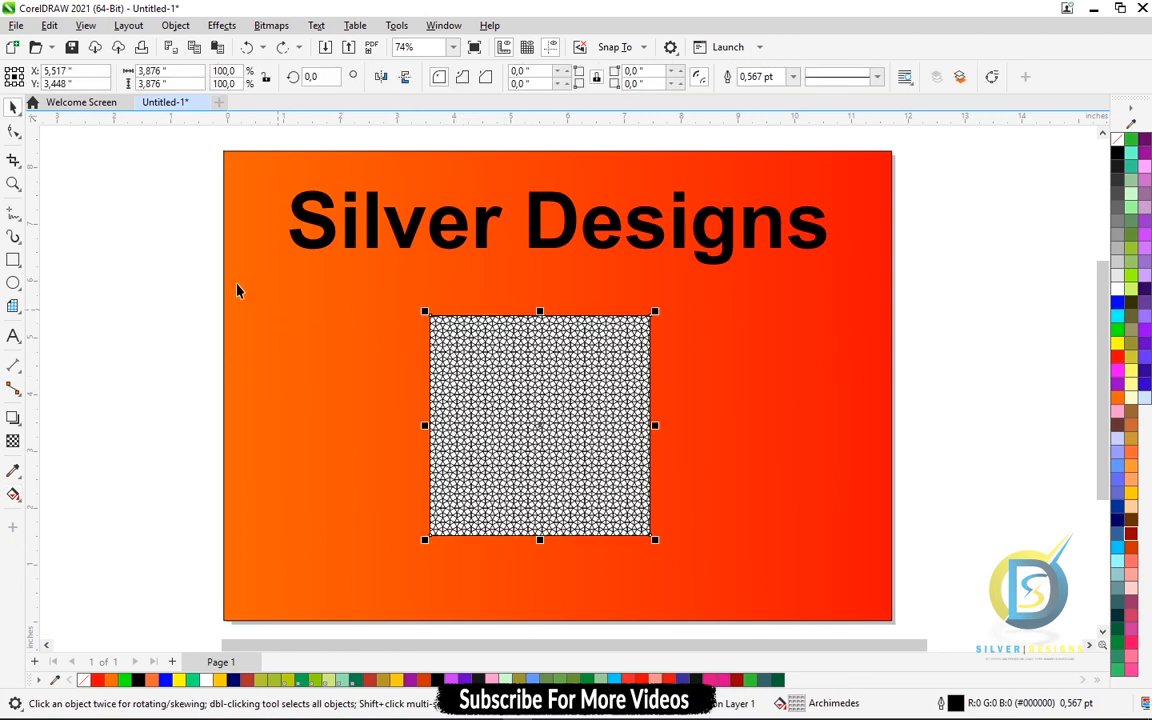
left_click(540, 428)
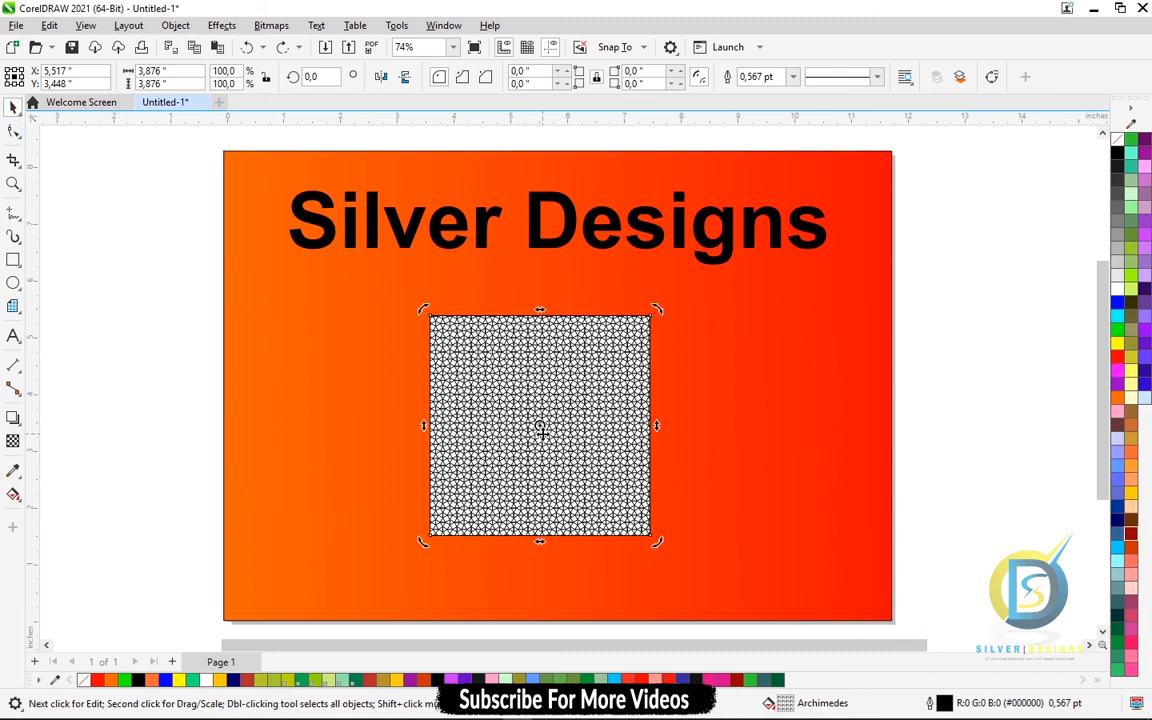
key("Delete")
left_click(13, 283)
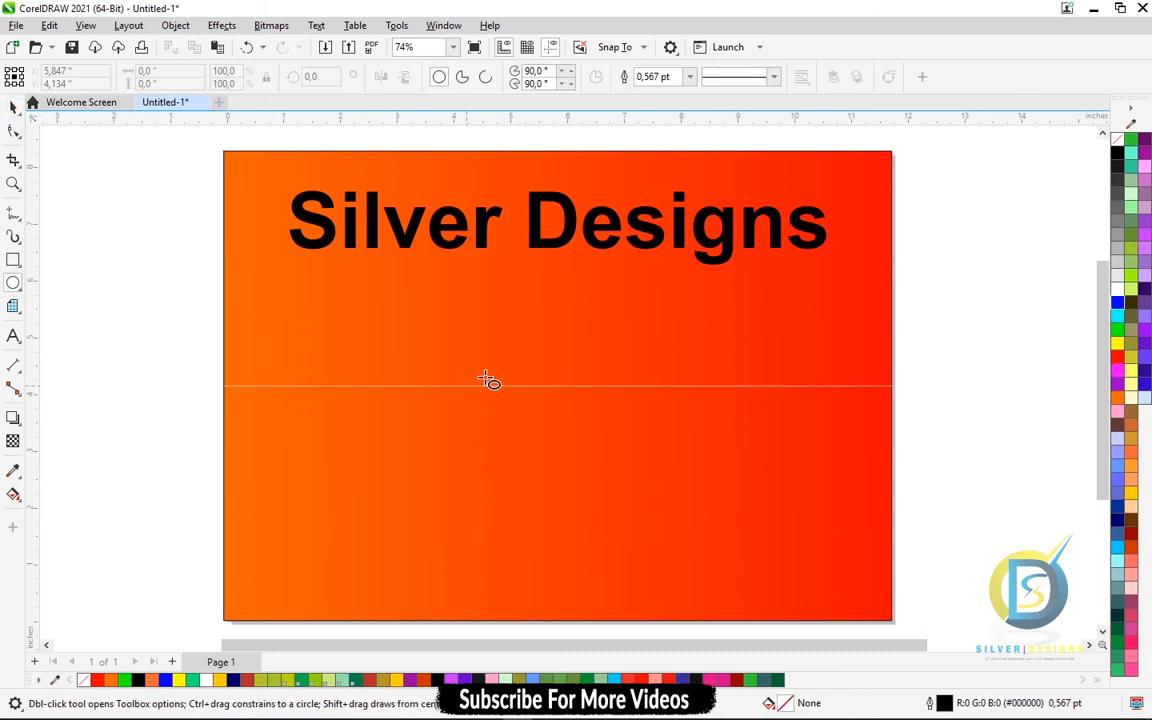
mouse_move(487, 348)
left_mouse_down()
mouse_move(675, 562)
mouse_move(740, 604)
left_mouse_up()
left_click_drag(613, 476, 546, 416)
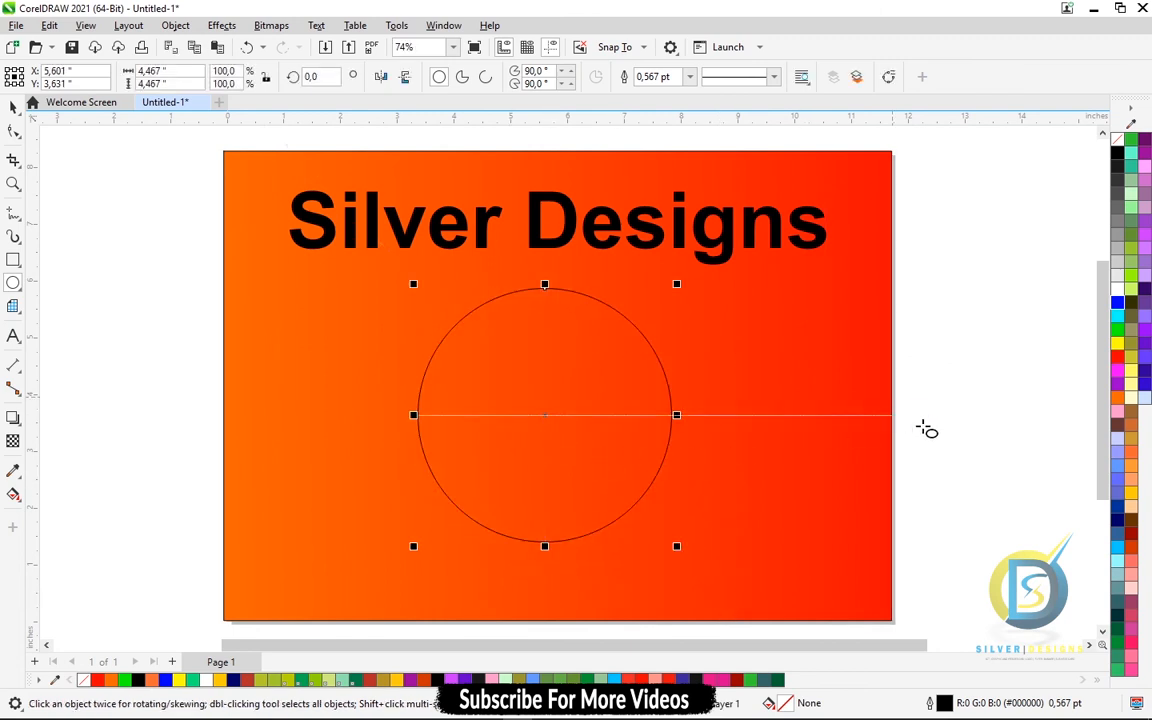
Step: Give the circle a horizontal fountain fill from blue to yellow, shifting its midpoint toward the blue end
left_click(13, 494)
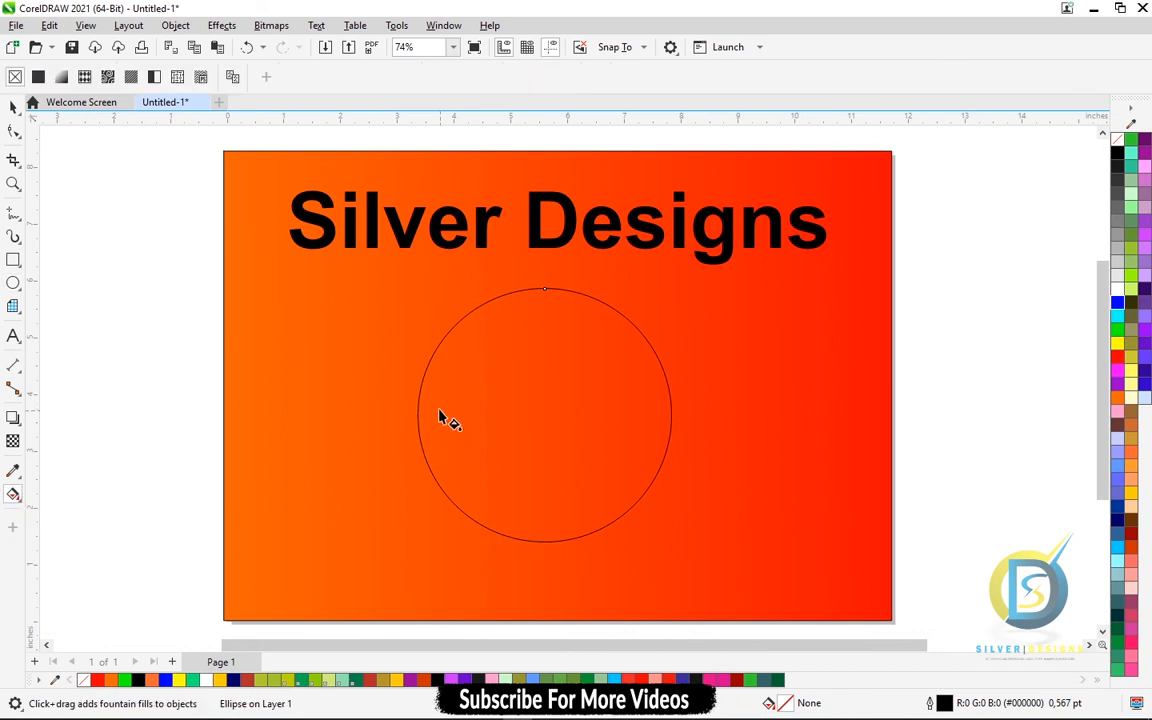
left_click_drag(420, 406, 432, 324)
left_click_drag(530, 428, 720, 408)
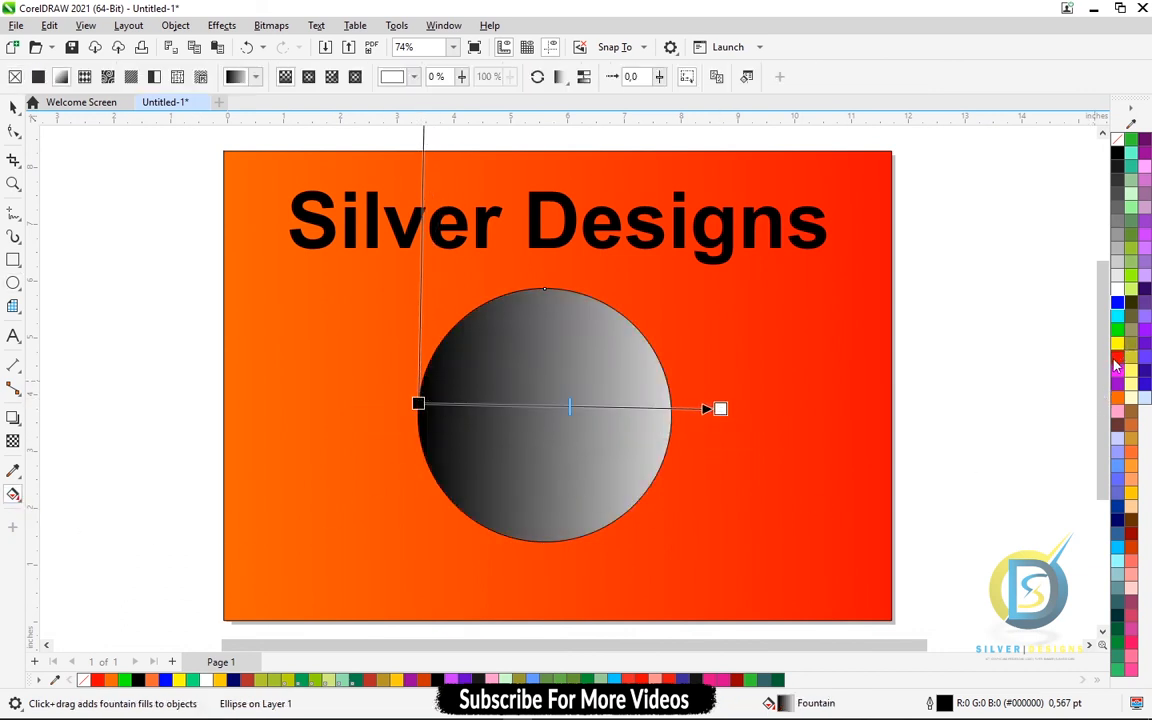
left_click_drag(1120, 345, 858, 469)
left_click_drag(720, 412, 720, 408)
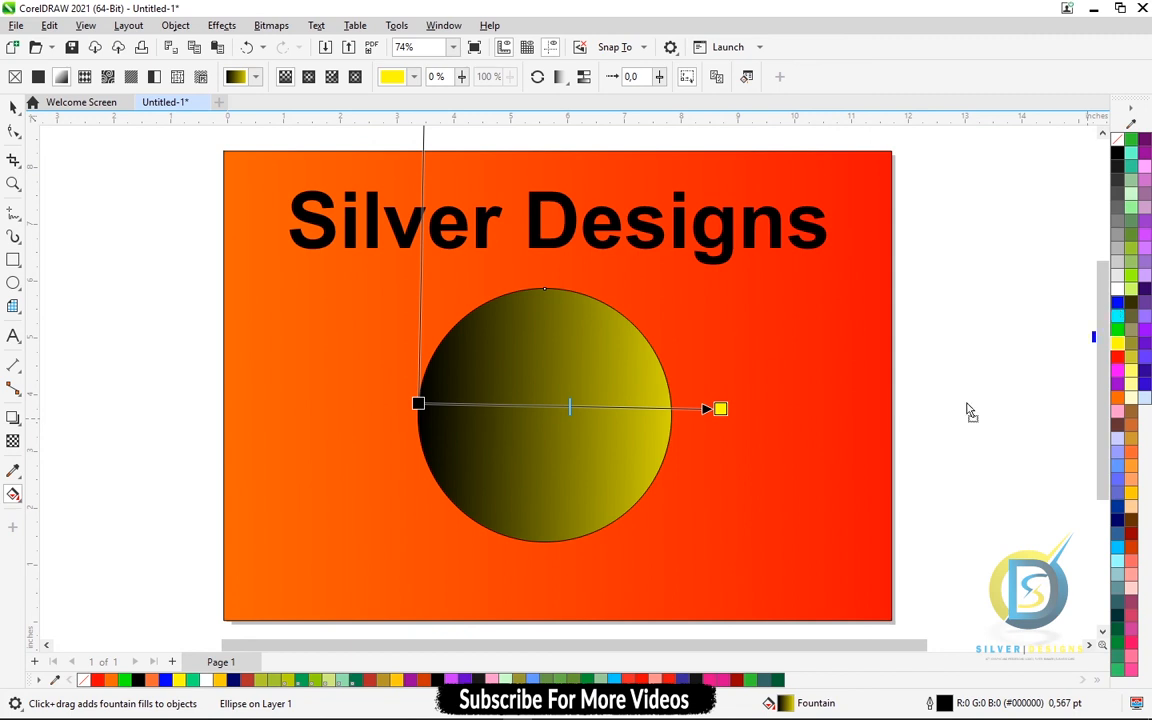
left_click_drag(418, 405, 418, 404)
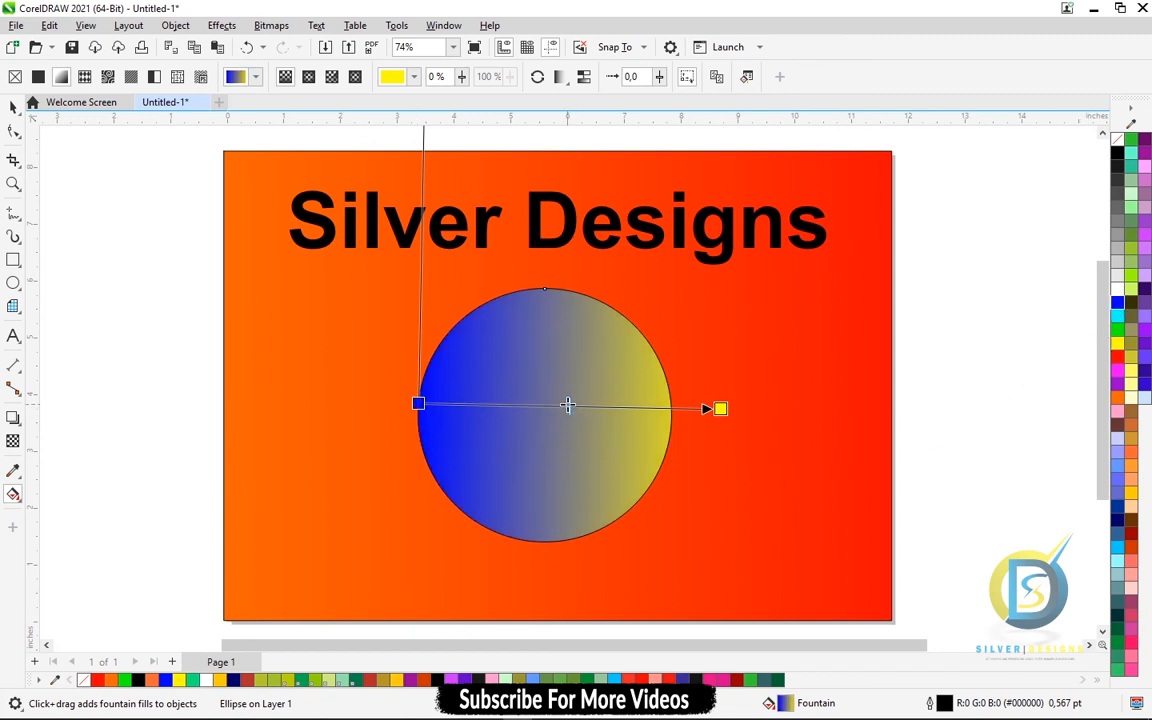
left_click_drag(524, 408, 521, 408)
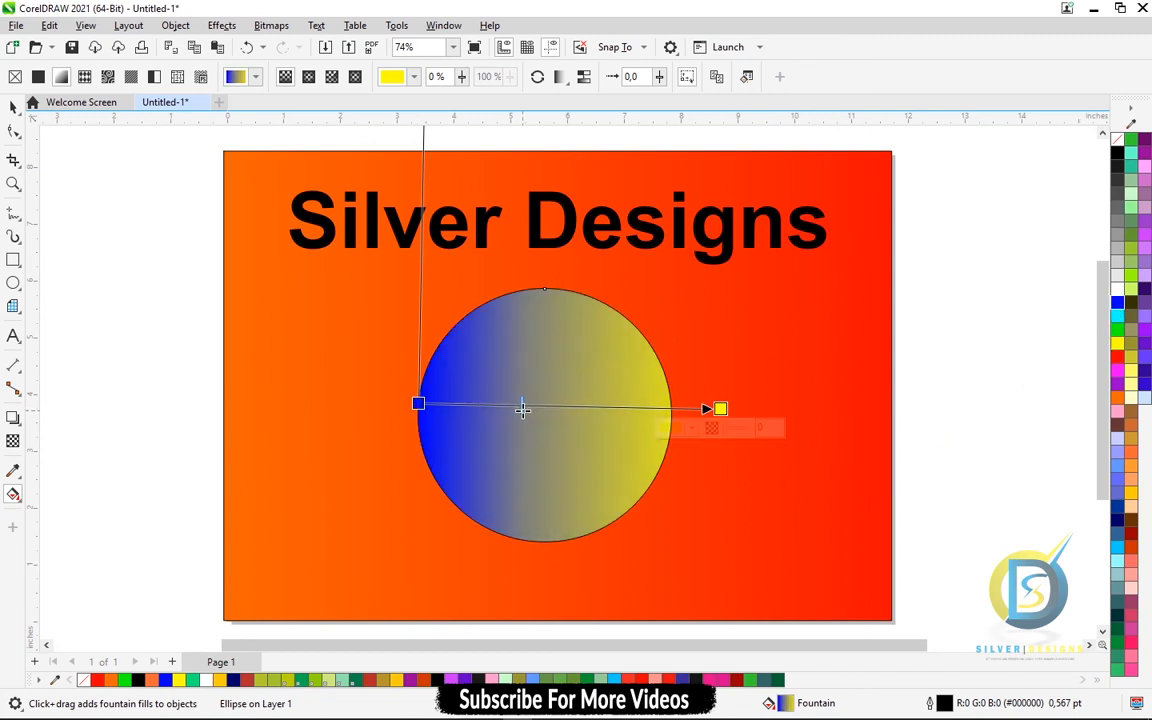
Step: Set the yellow node's transparency to 10% and move the blue start node slightly down along the circle's edge
left_click(463, 82)
left_click_drag(465, 98, 424, 100)
left_click(462, 77)
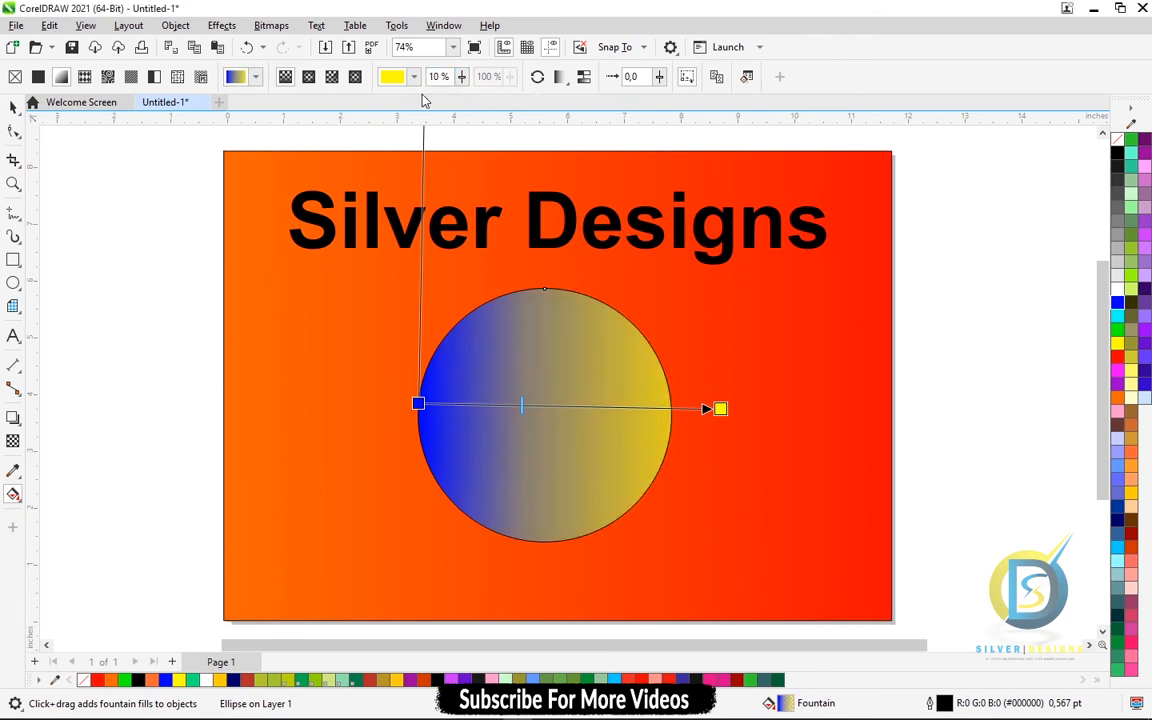
left_click_drag(419, 404, 413, 427)
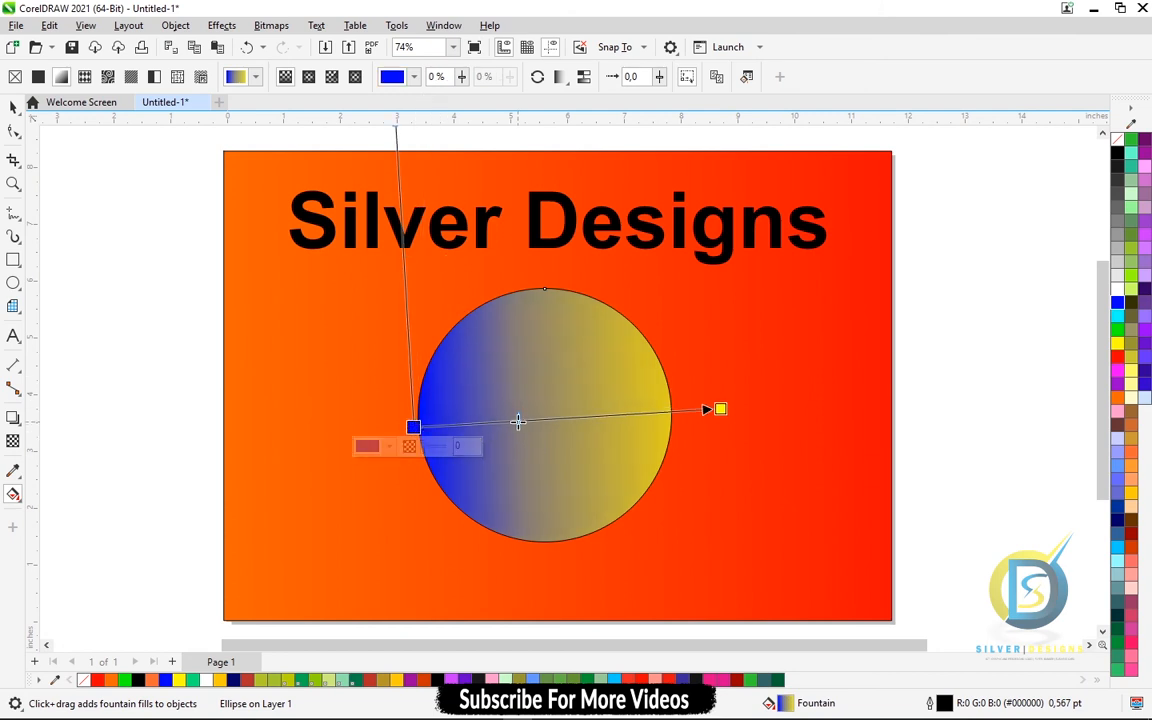